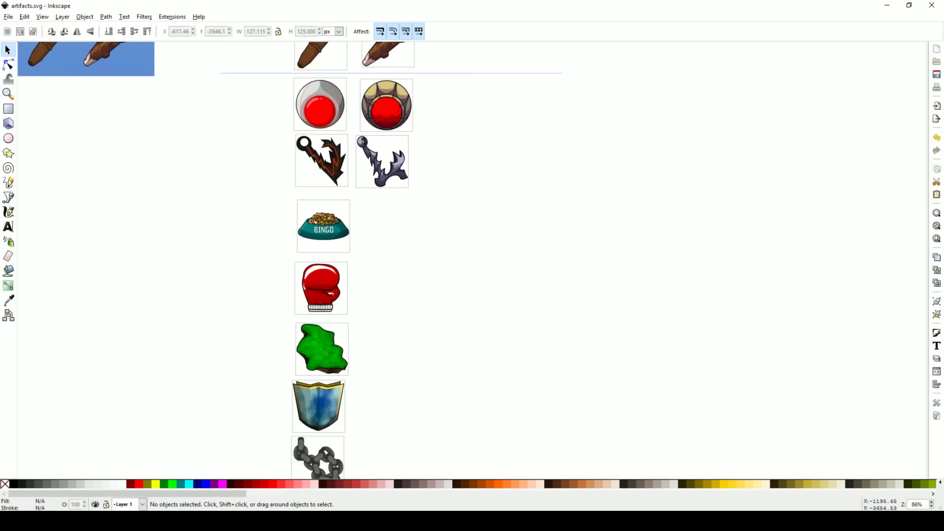
Duplicate the BINGO bowl and move the copy to the right of the original.
{"action": "scroll", "coordinate": [374, 235], "scroll_direction": "up", "scroll_amount": 4, "text": "ctrl"}
{"action": "left_click", "coordinate": [329, 292]}
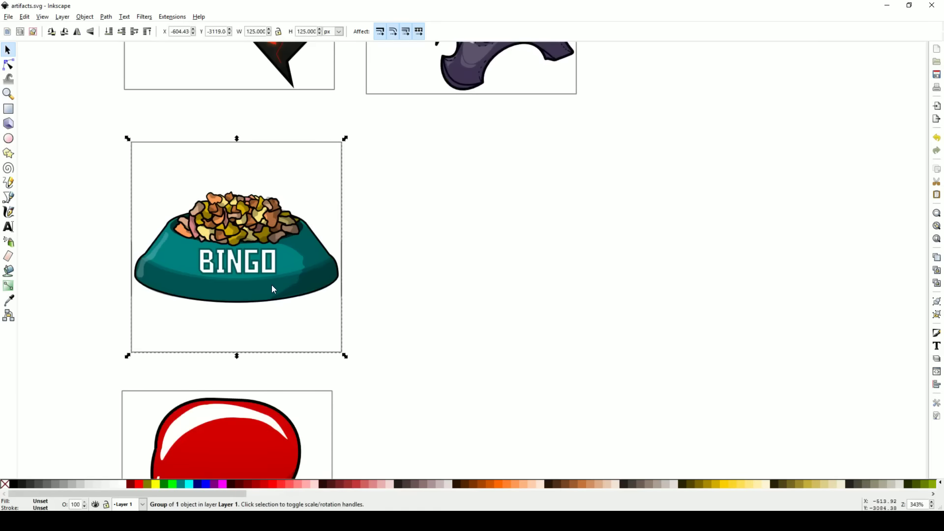
{"action": "key", "text": "ctrl+d"}
{"action": "left_click_drag", "start_coordinate": [272, 288], "coordinate": [505, 287]}
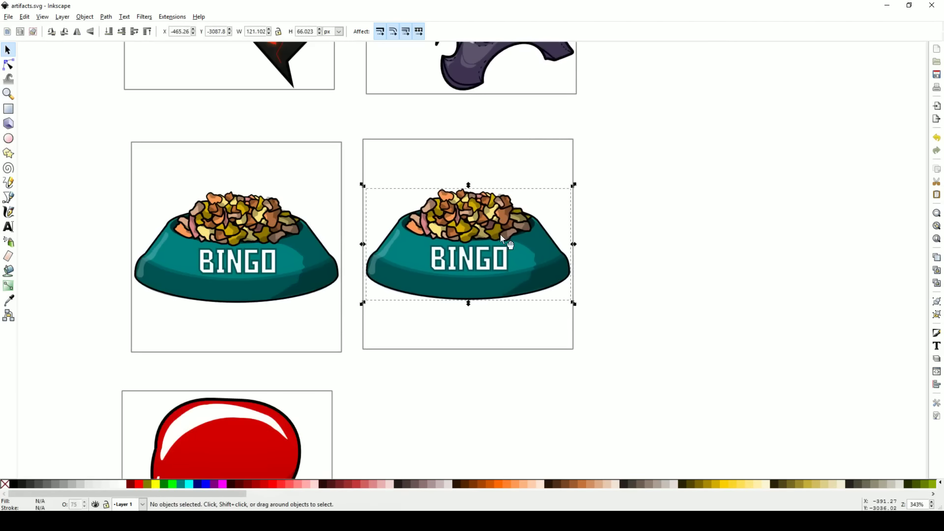
Select the food pile inside the copied bowl.
{"action": "key", "text": "Escape"}
{"action": "key", "text": "Tab"}
{"action": "key", "text": "Tab"}
{"action": "key", "text": "Tab"}
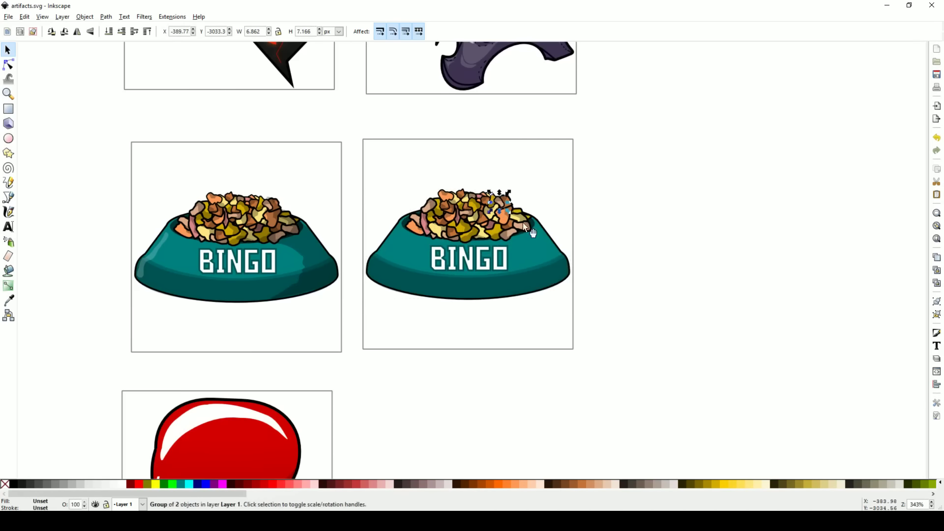
{"action": "left_click_drag", "start_coordinate": [387, 172], "coordinate": [388, 172]}
{"action": "left_click_drag", "start_coordinate": [618, 251], "coordinate": [384, 162]}
Delete the copy's food, move the BINGO text out right, and delete the dark lower shading.
{"action": "key", "text": "Delete"}
{"action": "key", "text": "Tab"}
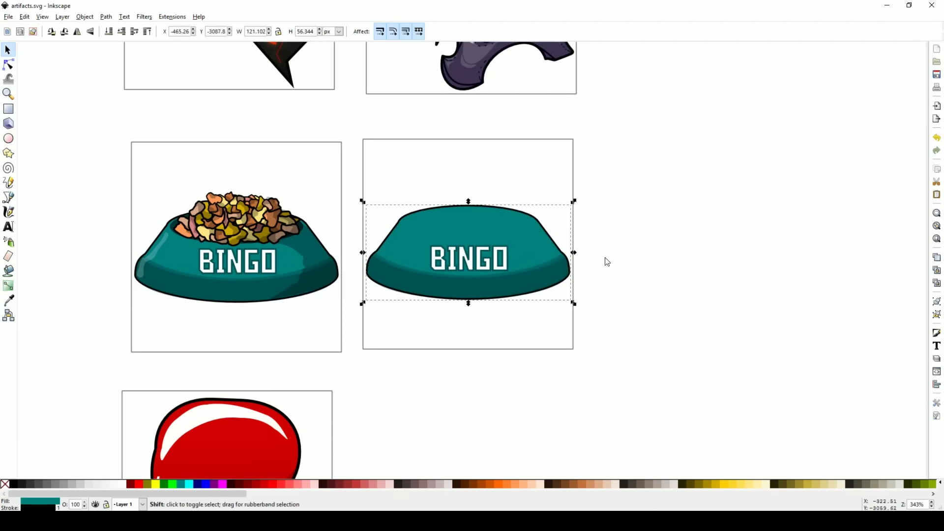
{"action": "scroll", "coordinate": [497, 275], "scroll_direction": "right", "scroll_amount": 1}
{"action": "left_click_drag", "start_coordinate": [479, 268], "coordinate": [663, 246]}
{"action": "left_click", "coordinate": [489, 280]}
{"action": "key", "text": "Delete"}
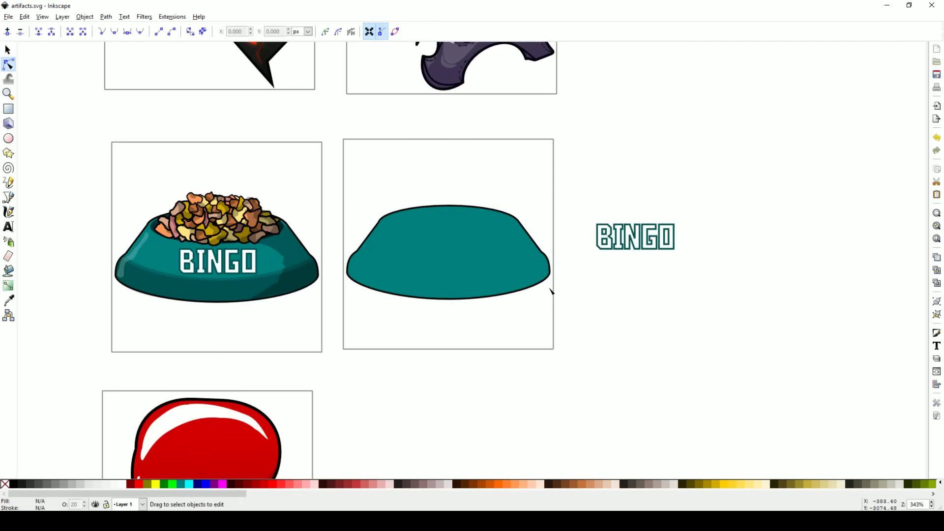
{"action": "scroll", "coordinate": [467, 250], "scroll_direction": "up", "scroll_amount": 1}
{"action": "key", "text": "Escape"}
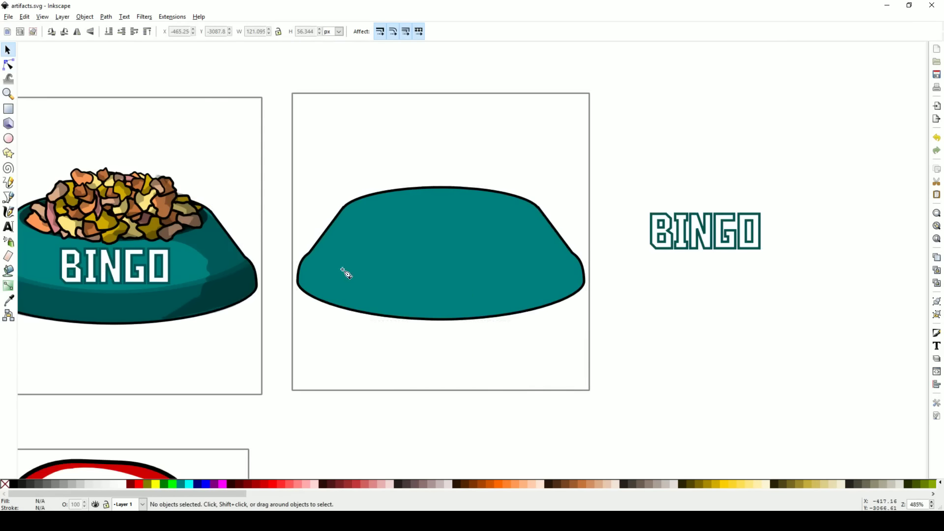
Draw a Bezier band across the bowl, make it fully opaque with stroke width 1.
{"action": "key", "text": "b"}
{"action": "key", "text": "n"}
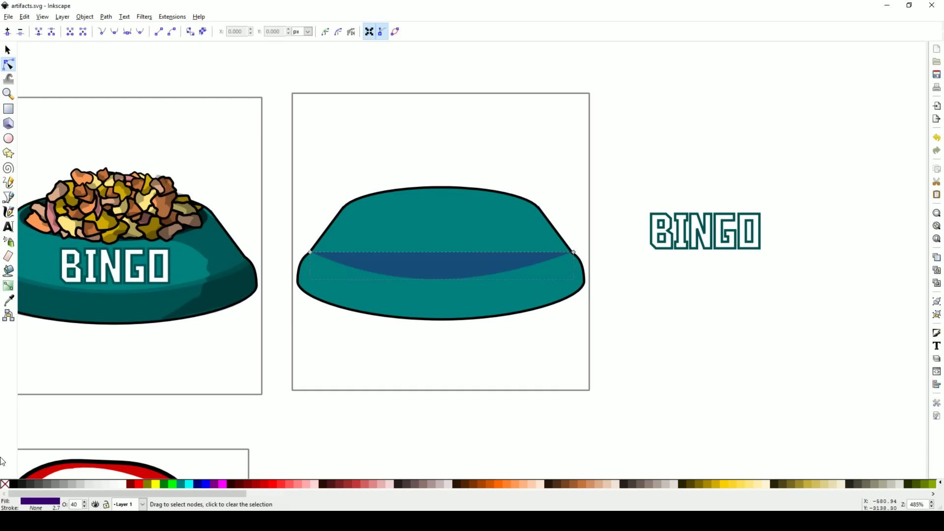
{"action": "key", "text": "Return"}
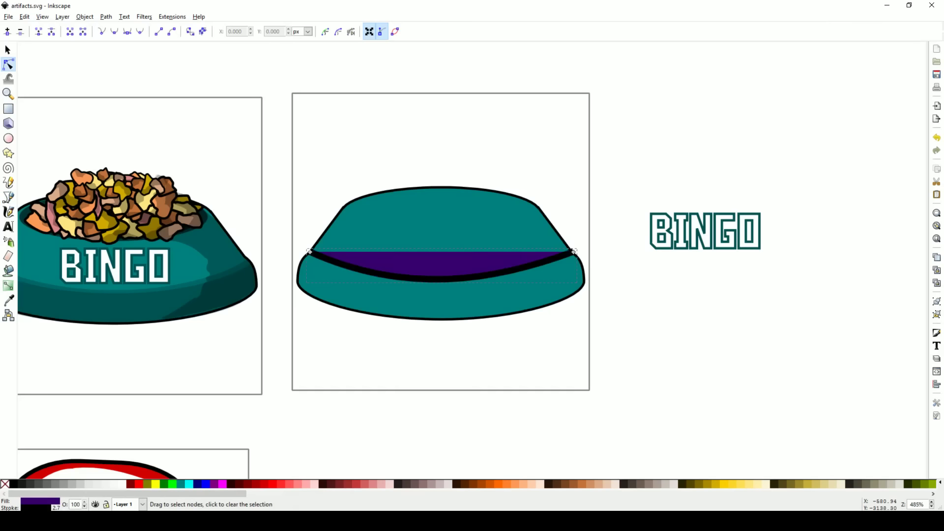
{"action": "left_click", "coordinate": [583, 295]}
{"action": "right_click", "coordinate": [58, 508]}
{"action": "left_click", "coordinate": [73, 449]}
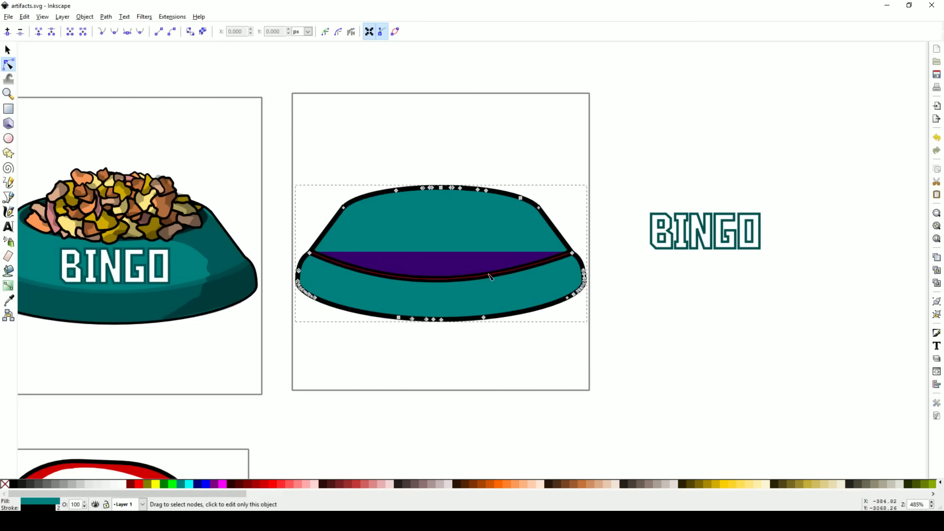
Give the band a 1.5 stroke width and remove its purple fill.
{"action": "key", "text": "s"}
{"action": "key", "text": "ctrl+z"}
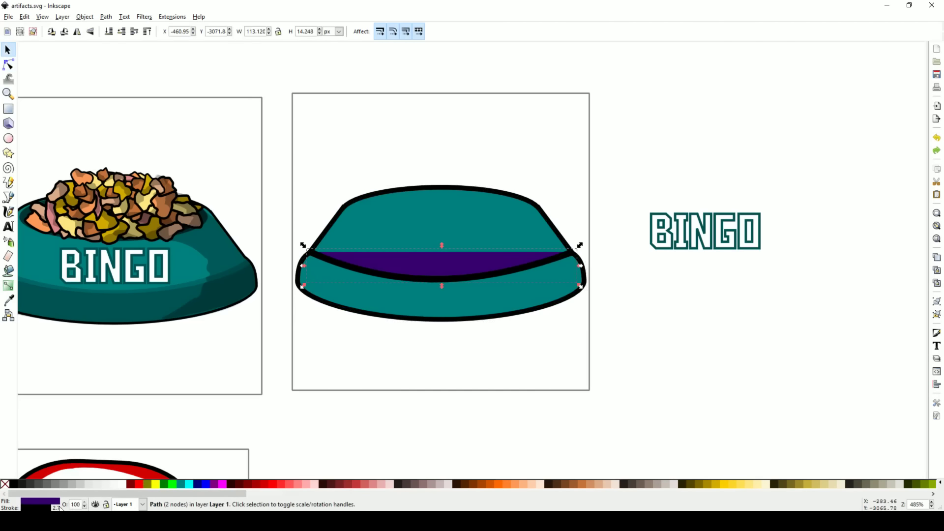
{"action": "key", "text": "n"}
{"action": "key", "text": "s"}
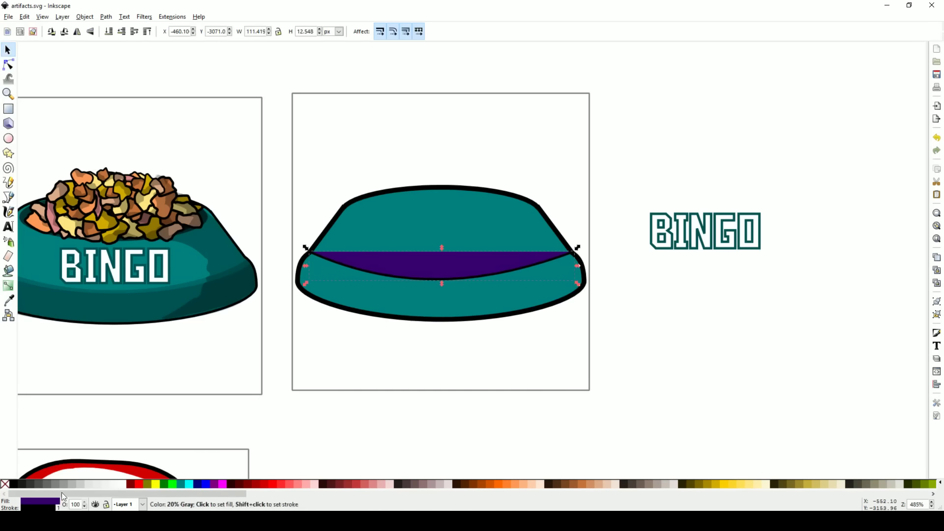
{"action": "right_click", "coordinate": [58, 508]}
{"action": "left_click", "coordinate": [73, 438]}
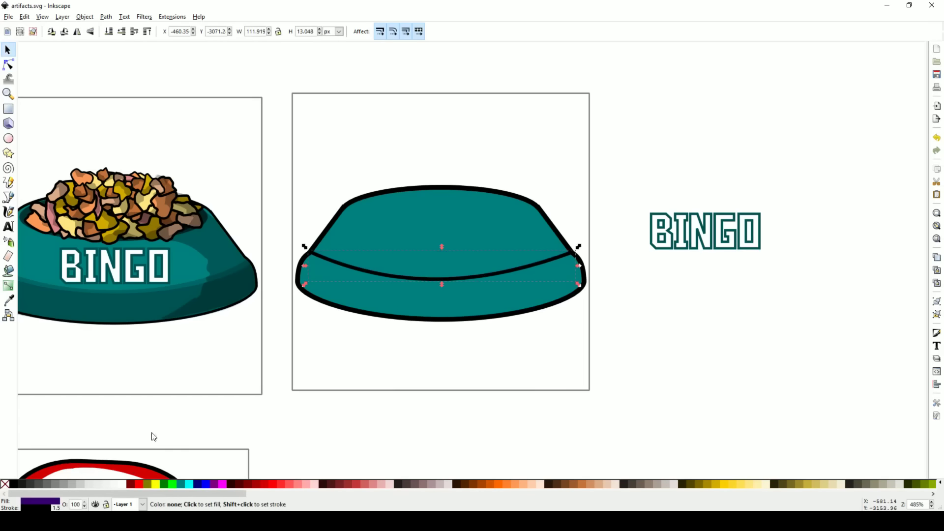
{"action": "left_click", "coordinate": [493, 285]}
Reshape the band's nodes into a curved line along the bowl's lower rim.
{"action": "key", "text": "n"}
{"action": "scroll", "coordinate": [508, 279], "scroll_direction": "up", "scroll_amount": 1}
{"action": "left_click", "coordinate": [508, 280]}
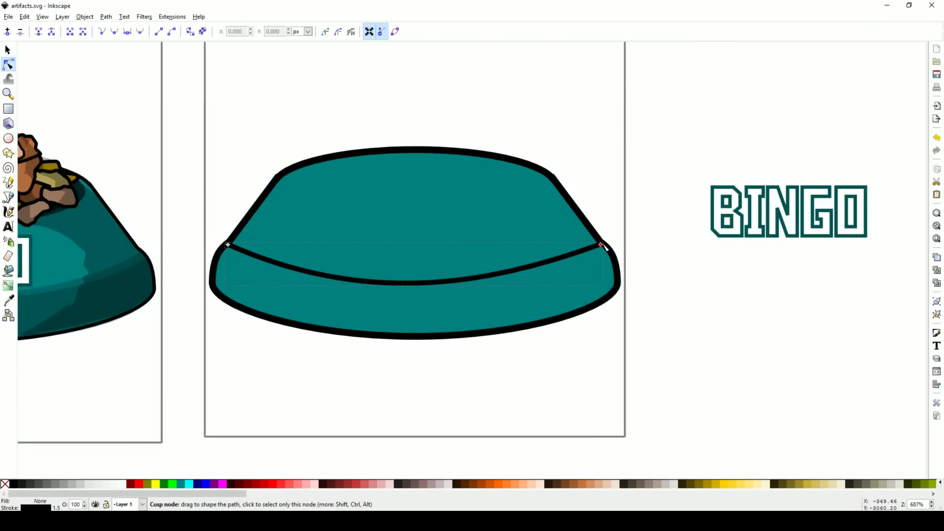
{"action": "left_click_drag", "start_coordinate": [598, 243], "coordinate": [600, 244]}
{"action": "left_click_drag", "start_coordinate": [365, 306], "coordinate": [273, 300]}
{"action": "left_click_drag", "start_coordinate": [483, 285], "coordinate": [538, 308]}
{"action": "left_click", "coordinate": [701, 318]}
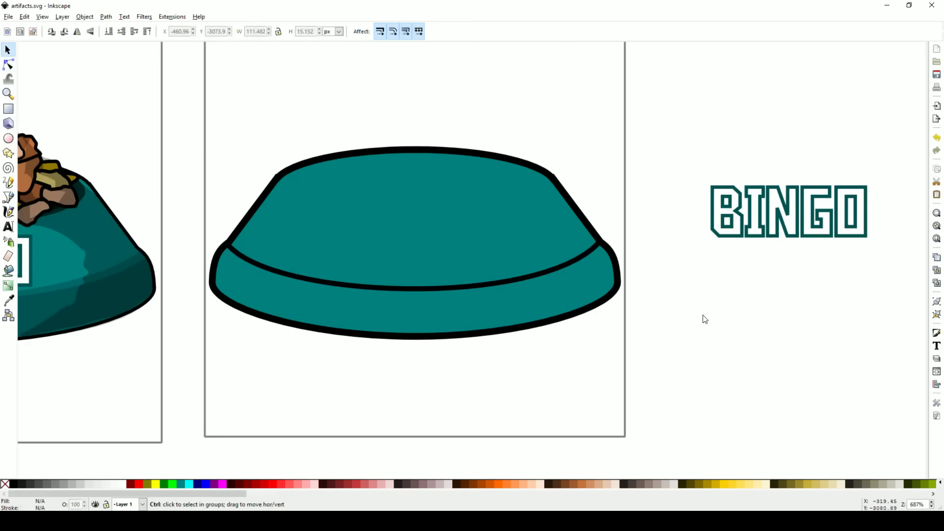
{"action": "scroll", "coordinate": [701, 318], "scroll_direction": "down", "scroll_amount": 2}
{"action": "left_click", "coordinate": [573, 328]}
Bring up the copied bowl outline's nodes for editing.
{"action": "left_click", "coordinate": [578, 308]}
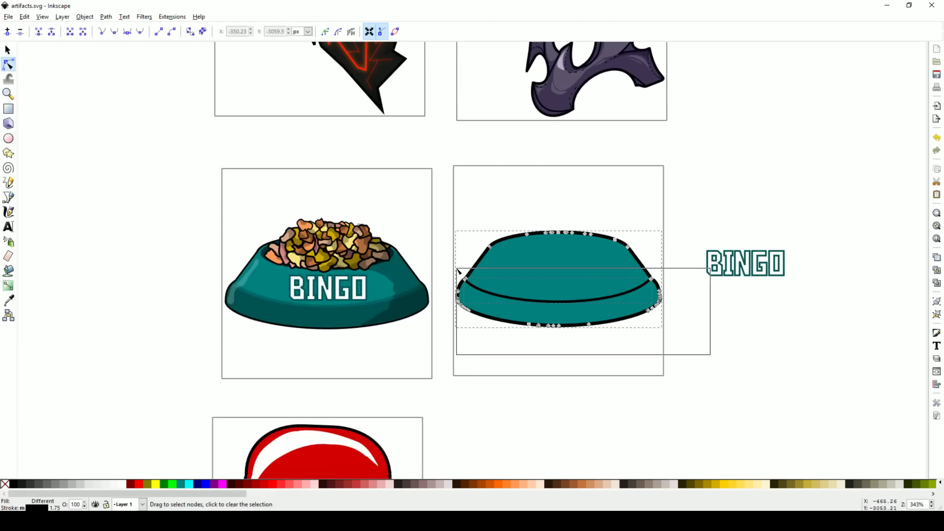
{"action": "left_click_drag", "start_coordinate": [457, 269], "coordinate": [457, 270]}
{"action": "left_click", "coordinate": [701, 349]}
{"action": "key", "text": "s"}
{"action": "scroll", "coordinate": [562, 301], "scroll_direction": "up", "scroll_amount": 2}
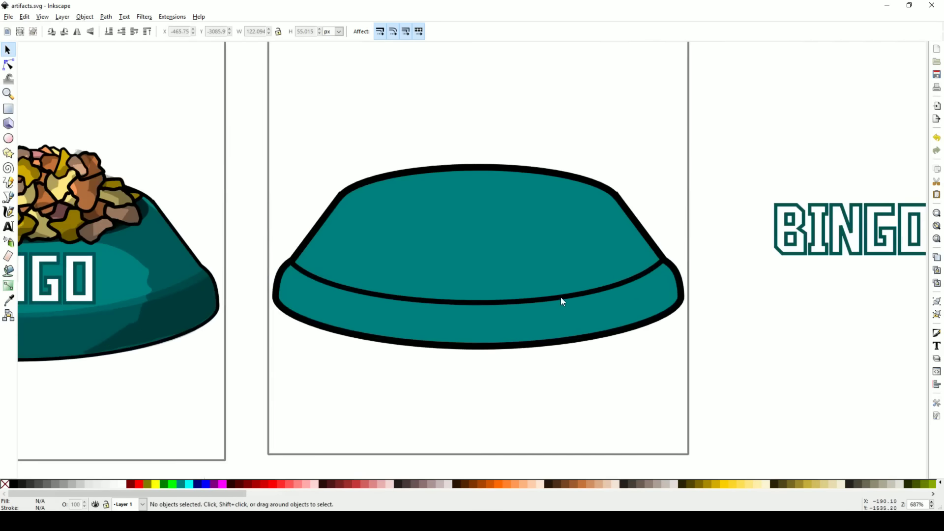
{"action": "double_click", "coordinate": [562, 301]}
{"action": "key", "text": "s"}
{"action": "key", "text": "n"}
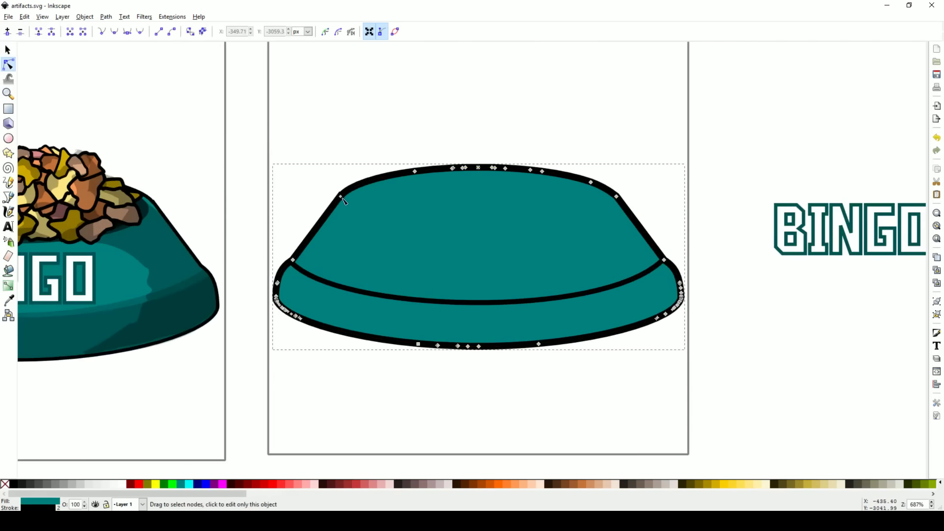
Delete the extra nodes along the bowl's top and round out its top curve.
{"action": "key", "text": "s"}
{"action": "key", "text": "n"}
{"action": "left_click_drag", "start_coordinate": [386, 140], "coordinate": [598, 215]}
{"action": "key", "text": "Delete"}
{"action": "left_click_drag", "start_coordinate": [577, 168], "coordinate": [588, 164]}
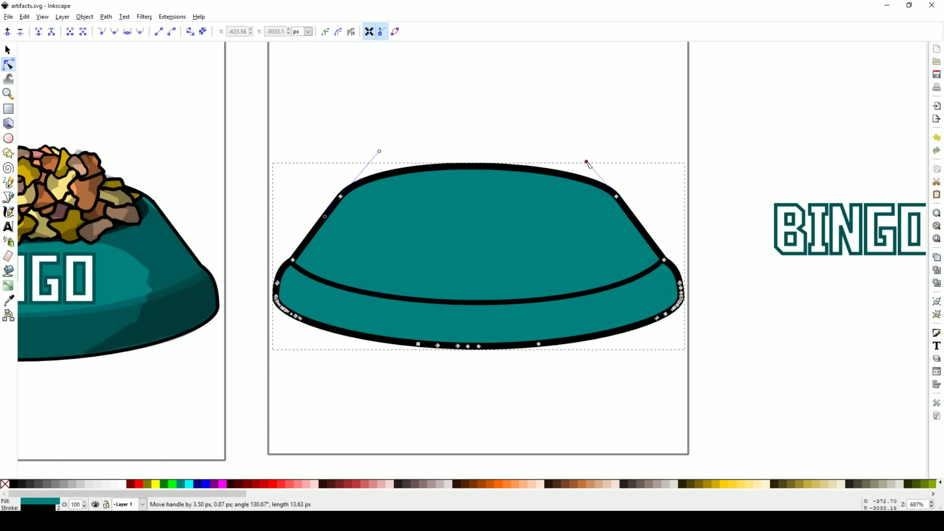
{"action": "key", "text": "s"}
{"action": "left_click", "coordinate": [737, 343]}
Draw an ellipse for the bowl opening, then resize it and move it up to the rim.
{"action": "key", "text": "e"}
{"action": "left_click_drag", "start_coordinate": [383, 181], "coordinate": [586, 222]}
{"action": "key", "text": "s"}
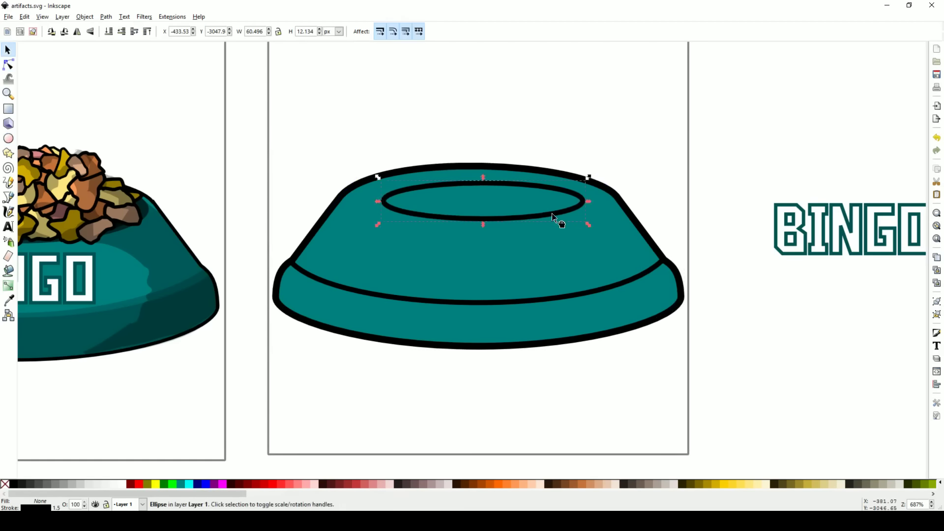
{"action": "left_click", "coordinate": [553, 214]}
{"action": "left_click_drag", "start_coordinate": [537, 178], "coordinate": [481, 164]}
{"action": "left_click_drag", "start_coordinate": [529, 229], "coordinate": [598, 228]}
{"action": "left_click", "coordinate": [531, 214]}
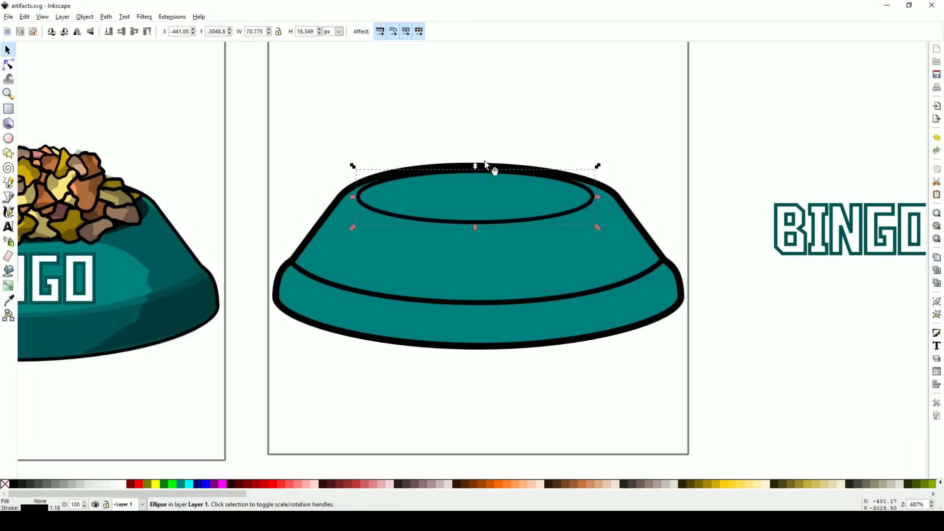
{"action": "left_click_drag", "start_coordinate": [510, 181], "coordinate": [500, 167]}
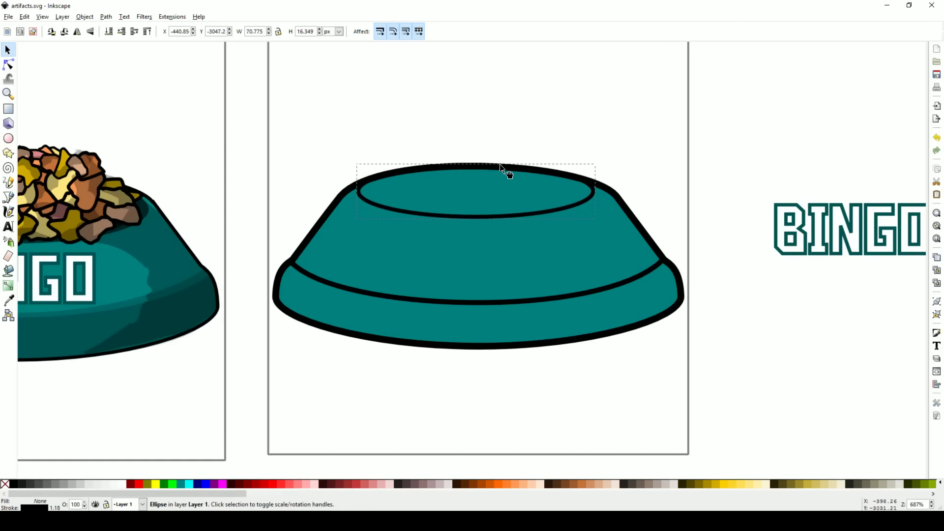
Check the whole bowl's alignment options, then slightly flatten the inner opening ellipse.
{"action": "key", "text": "ctrl+a"}
{"action": "key", "text": "ctrl+shift+a"}
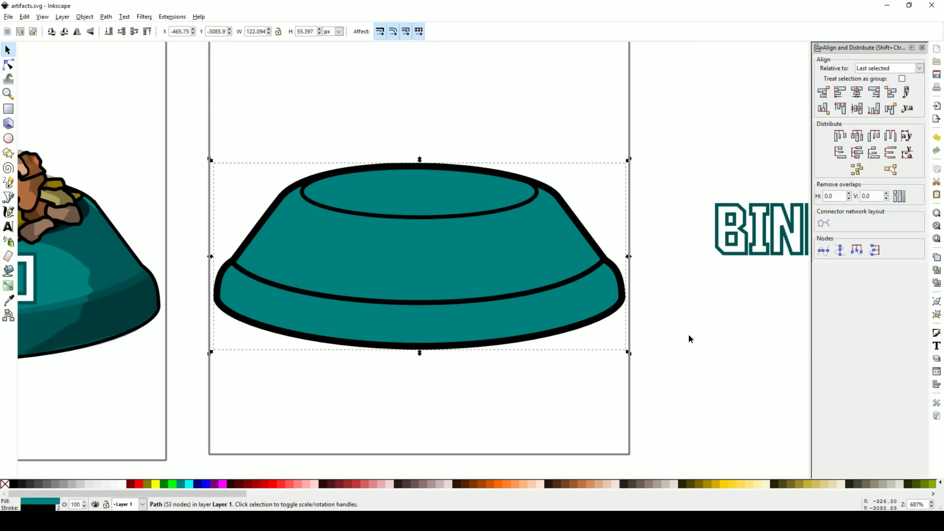
{"action": "key", "text": "Escape"}
{"action": "key", "text": "b"}
{"action": "key", "text": "s"}
{"action": "left_click", "coordinate": [451, 216]}
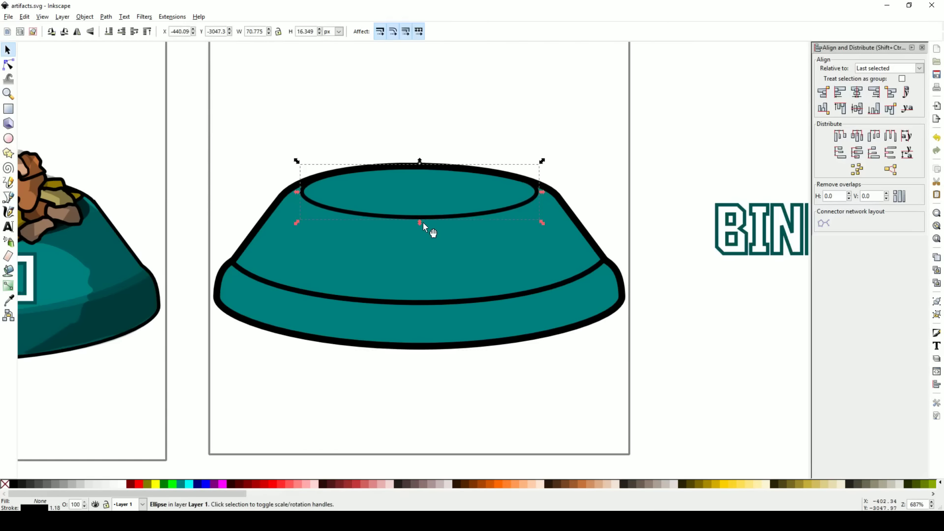
{"action": "left_click_drag", "start_coordinate": [423, 226], "coordinate": [446, 214]}
{"action": "left_click", "coordinate": [674, 275]}
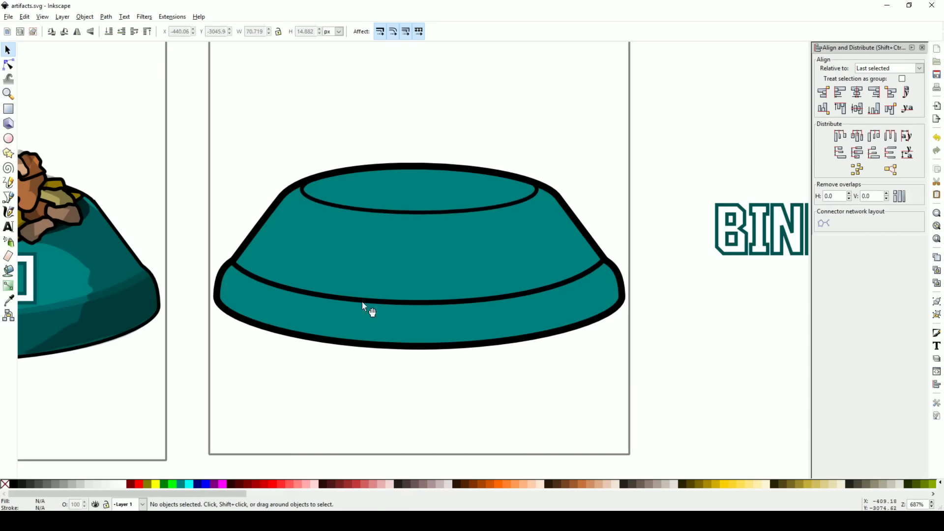
{"action": "key", "text": "p"}
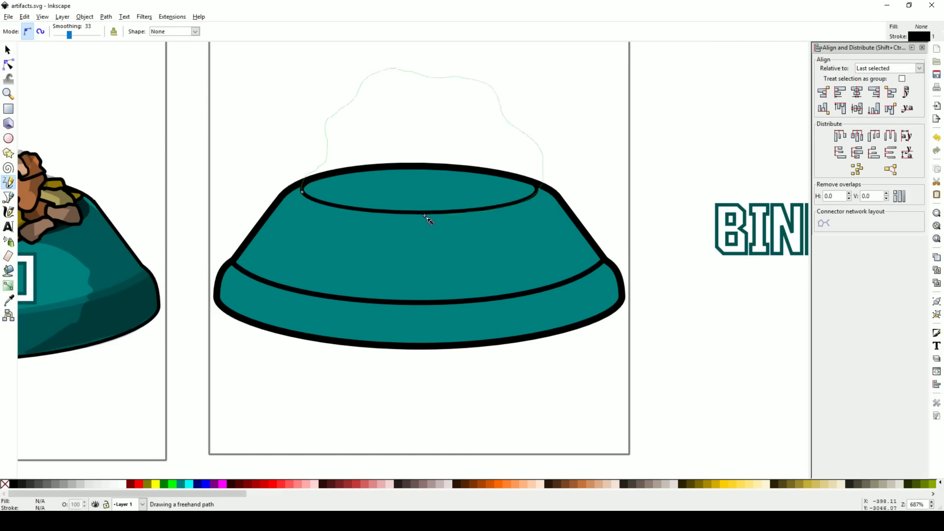
Sketch a freehand slop heap rising from the bowl and shift it up and right.
{"action": "mouse_move", "coordinate": [425, 216]}
{"action": "left_mouse_down"}
{"action": "mouse_move", "coordinate": [347, 207]}
{"action": "mouse_move", "coordinate": [308, 190]}
{"action": "left_mouse_up"}
{"action": "key", "text": "s"}
{"action": "left_click", "coordinate": [349, 211]}
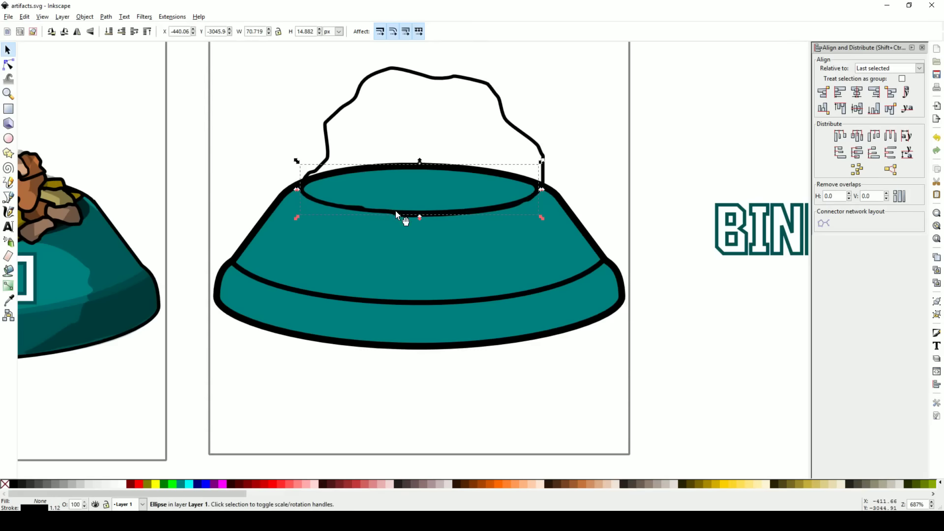
{"action": "key", "text": "n"}
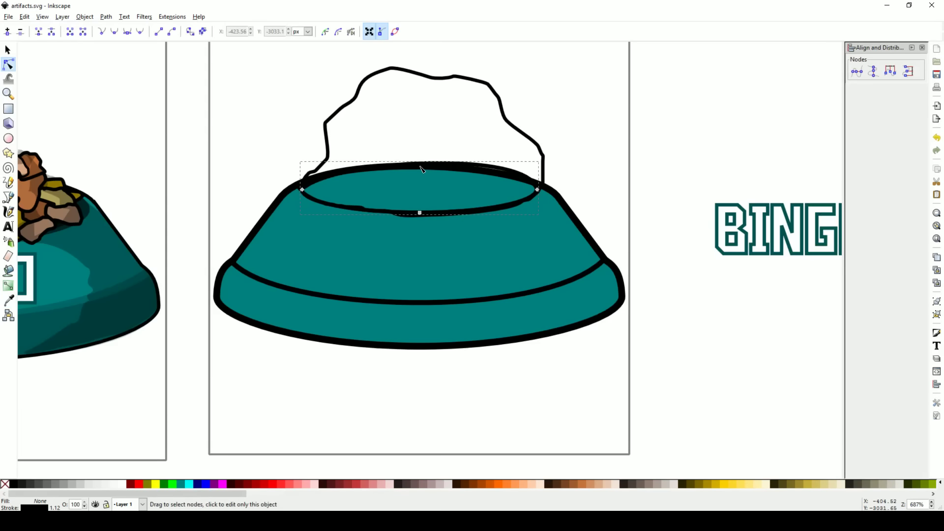
{"action": "key", "text": "s"}
{"action": "left_click", "coordinate": [455, 214]}
{"action": "left_click_drag", "start_coordinate": [345, 219], "coordinate": [353, 214]}
Extend the heap outline, fill it aqua (#00FFFF) and smooth it.
{"action": "key", "text": "p"}
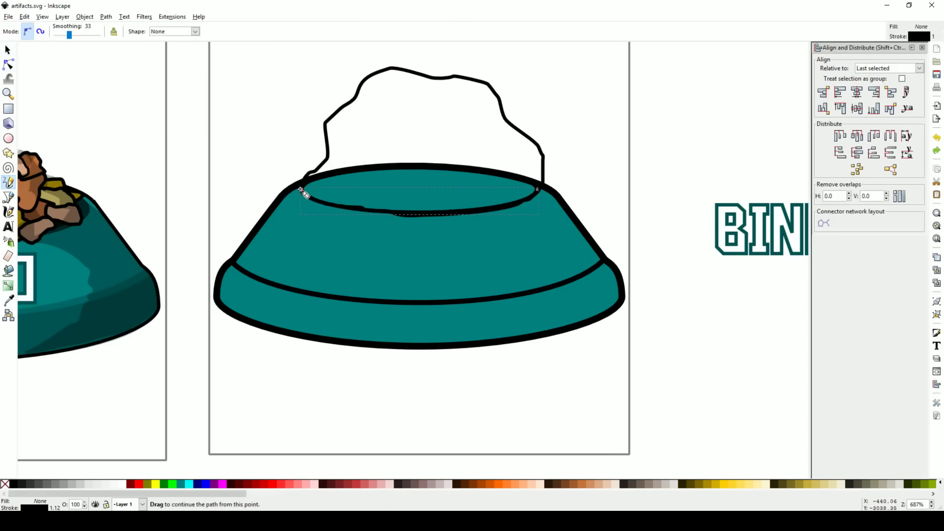
{"action": "key", "text": "Escape"}
{"action": "key", "text": "s"}
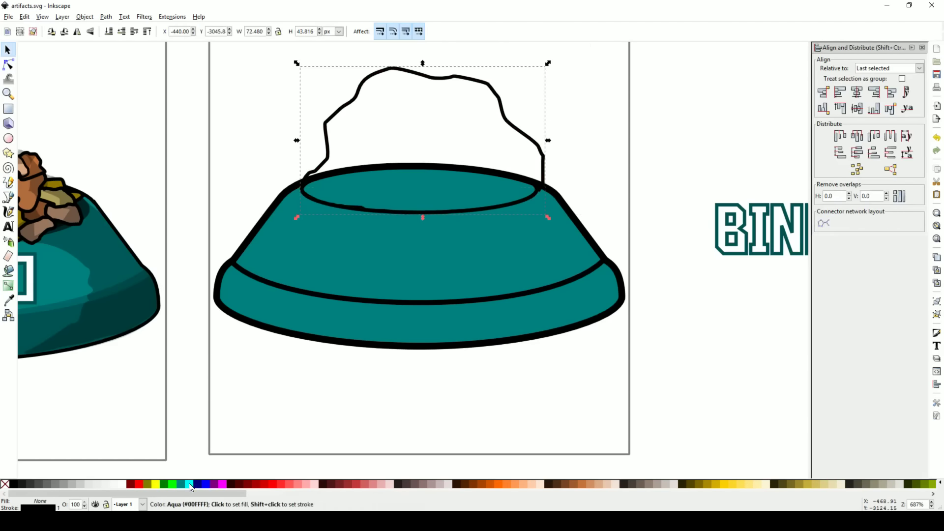
{"action": "left_click", "coordinate": [190, 486]}
{"action": "key", "text": "ctrl+l"}
{"action": "key", "text": "Escape"}
{"action": "left_click", "coordinate": [449, 188]}
Set the cyan slop's outline width to 0.75 and review its nodes.
{"action": "right_click", "coordinate": [59, 507]}
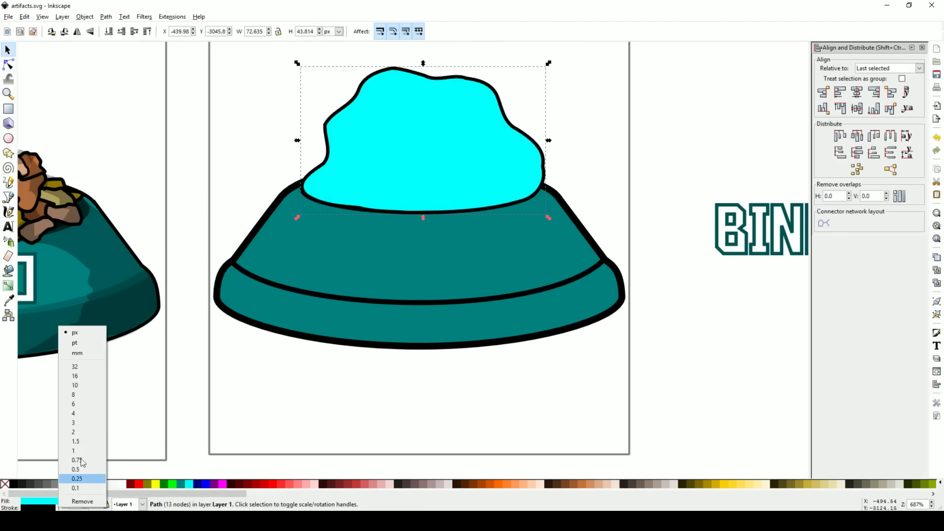
{"action": "left_click", "coordinate": [77, 460]}
{"action": "right_click", "coordinate": [54, 500]}
{"action": "key", "text": "Escape"}
{"action": "right_click", "coordinate": [59, 507]}
{"action": "key", "text": "Escape"}
{"action": "key", "text": "Escape"}
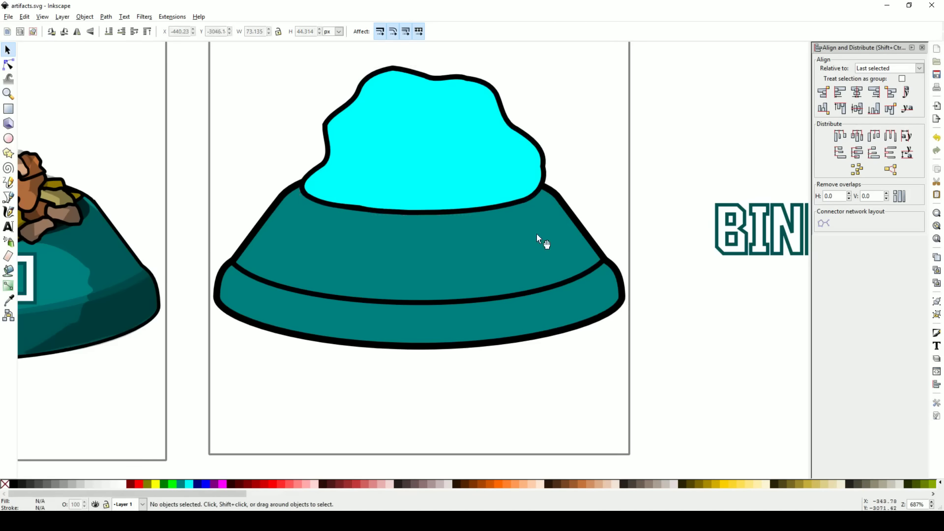
{"action": "double_click", "coordinate": [360, 209]}
{"action": "key", "text": "s"}
{"action": "left_click", "coordinate": [688, 301]}
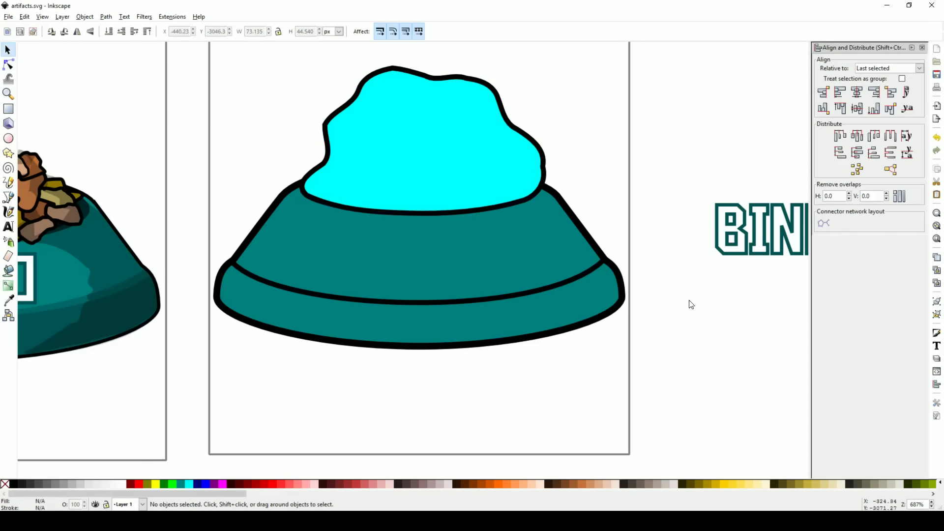
{"action": "left_click", "coordinate": [543, 189]}
Select the teal bowl and draw a freehand bone shape over the slop.
{"action": "key", "text": "p"}
{"action": "key", "text": "s"}
{"action": "scroll", "coordinate": [467, 212], "scroll_direction": "down", "scroll_amount": 4}
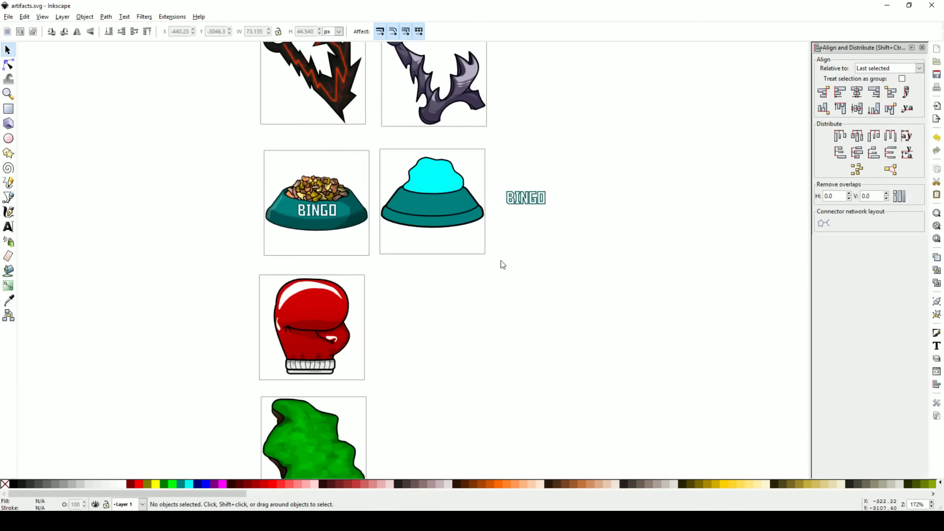
{"action": "left_click_drag", "start_coordinate": [366, 159], "coordinate": [367, 158]}
{"action": "scroll", "coordinate": [441, 188], "scroll_direction": "up", "scroll_amount": 3}
{"action": "key", "text": "p"}
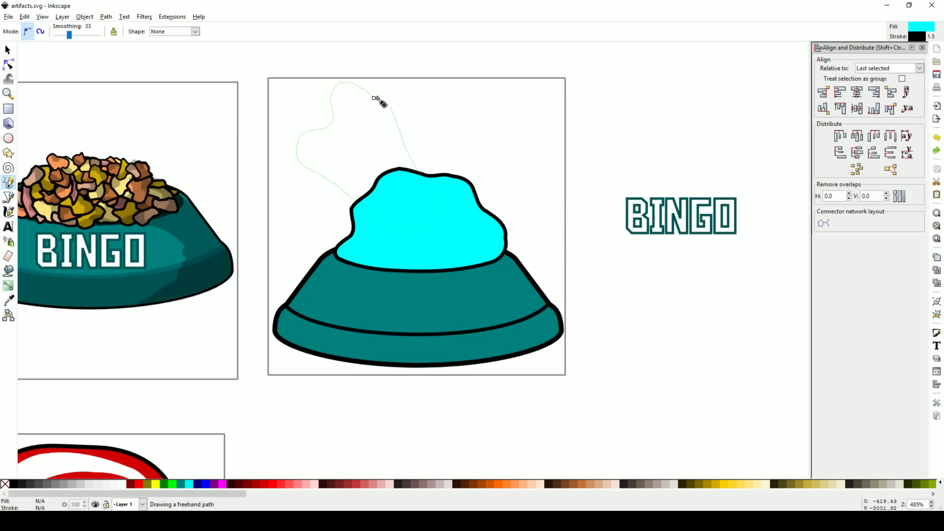
{"action": "left_click_drag", "start_coordinate": [376, 98], "coordinate": [354, 199]}
Draw extra lobes on the slop's right, lower right, lower left and bottom.
{"action": "key", "text": "s"}
{"action": "key", "text": "p"}
{"action": "left_click", "coordinate": [453, 169]}
{"action": "key", "text": "s"}
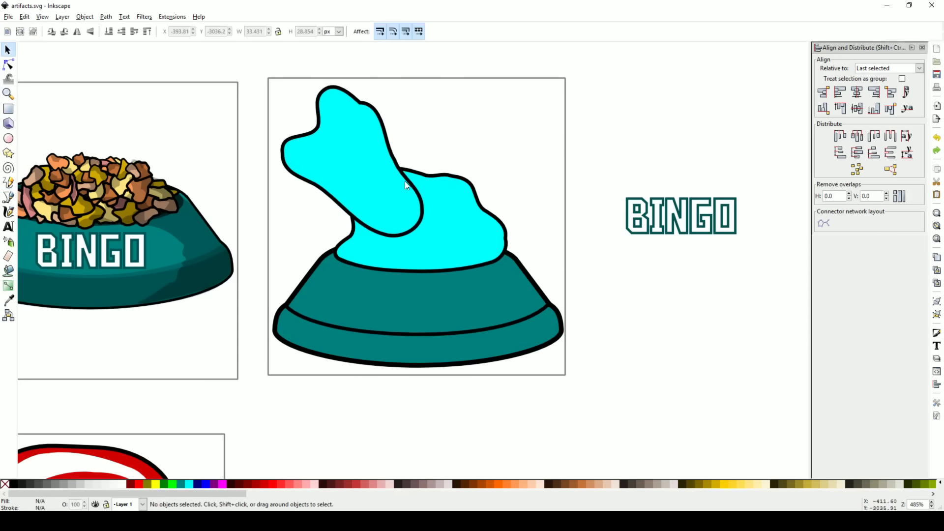
{"action": "key", "text": "p"}
{"action": "mouse_move", "coordinate": [404, 171]}
{"action": "left_mouse_down"}
{"action": "mouse_move", "coordinate": [495, 185]}
{"action": "mouse_move", "coordinate": [452, 246]}
{"action": "left_mouse_up"}
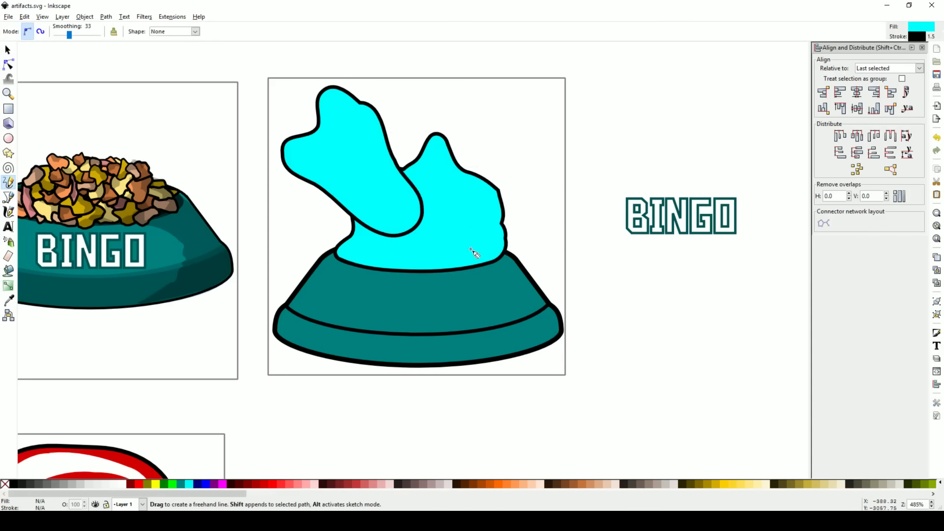
{"action": "left_click_drag", "start_coordinate": [509, 283], "coordinate": [506, 253]}
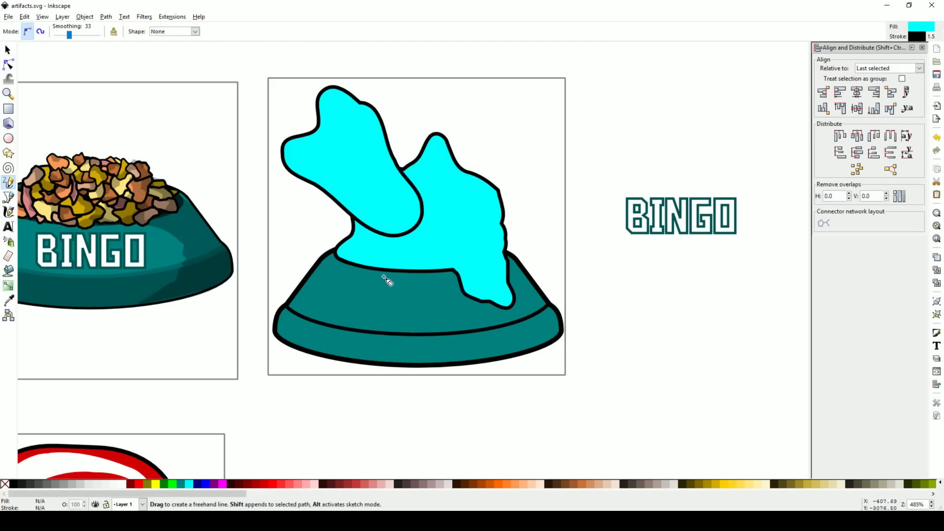
{"action": "left_click_drag", "start_coordinate": [416, 267], "coordinate": [350, 261]}
{"action": "key", "text": "s"}
{"action": "key", "text": "p"}
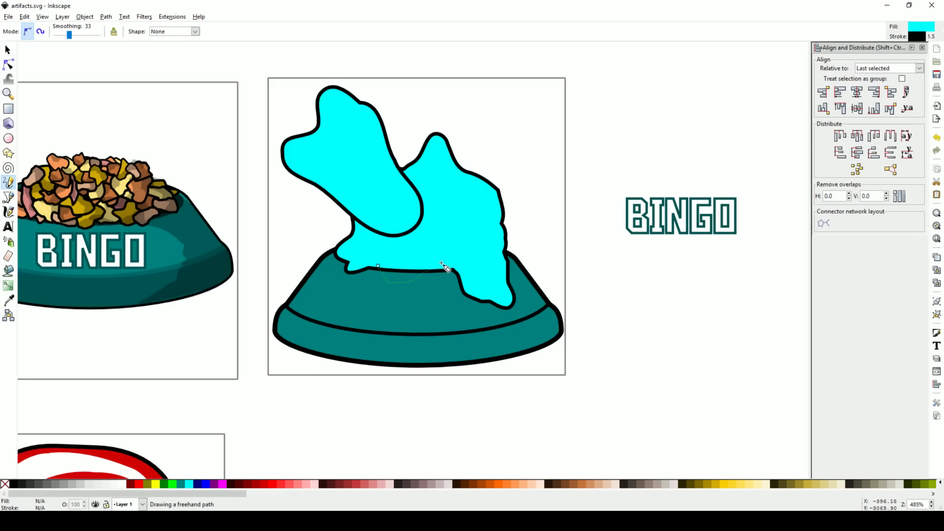
{"action": "left_click_drag", "start_coordinate": [445, 267], "coordinate": [451, 269]}
Nudge the bone shape slightly to the right.
{"action": "key", "text": "s"}
{"action": "key", "text": "p"}
{"action": "key", "text": "s"}
{"action": "key", "text": "p"}
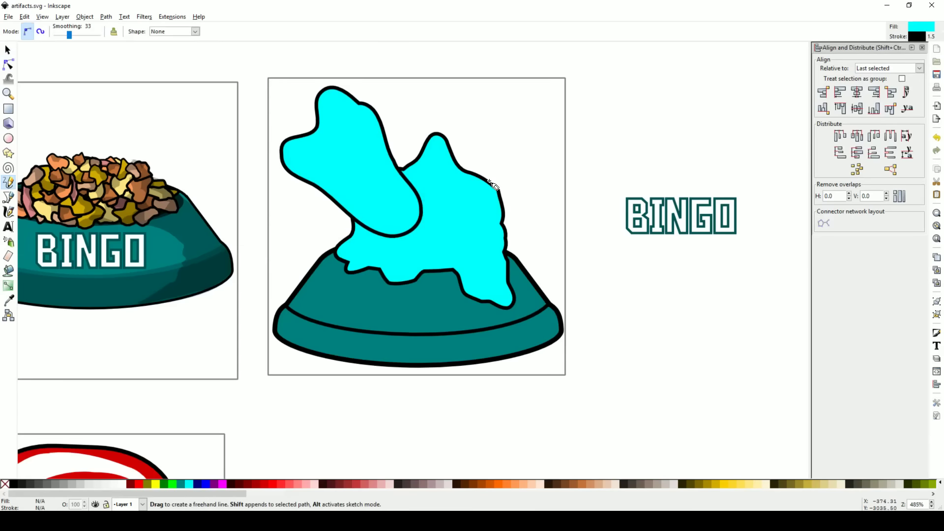
{"action": "key", "text": "s"}
{"action": "left_click_drag", "start_coordinate": [371, 196], "coordinate": [375, 196]}
Add a new lobe on the slop's upper right.
{"action": "key", "text": "Escape"}
{"action": "key", "text": "p"}
{"action": "left_click_drag", "start_coordinate": [453, 143], "coordinate": [487, 125]}
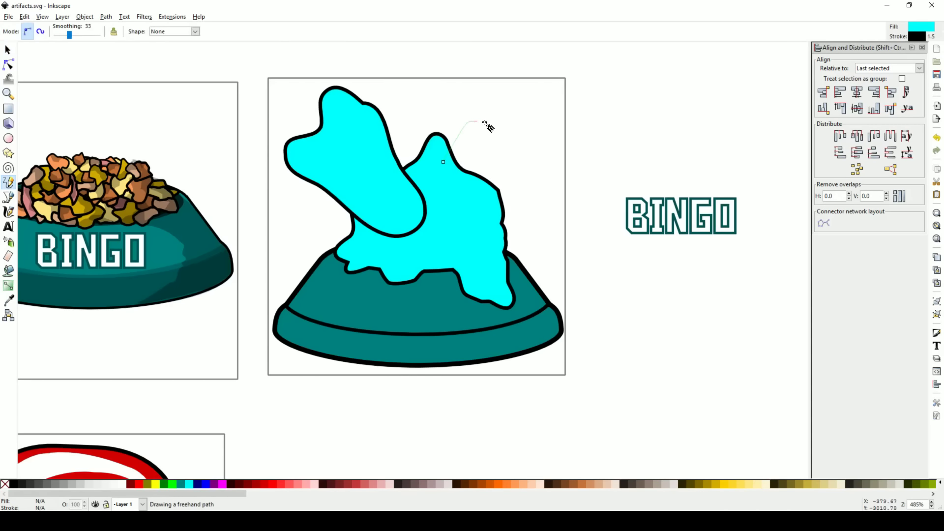
{"action": "left_click_drag", "start_coordinate": [530, 206], "coordinate": [506, 223]}
Delete the stray bone shape.
{"action": "key", "text": "s"}
{"action": "key", "text": "Escape"}
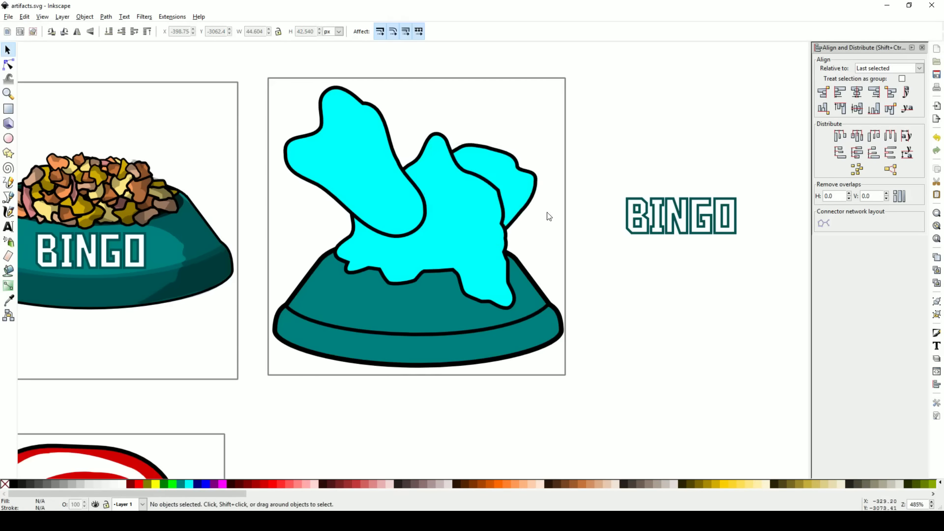
{"action": "left_click", "coordinate": [394, 185]}
{"action": "left_click", "coordinate": [393, 186]}
{"action": "key", "text": "Delete"}
Draw a thin arm reaching from the slop toward the upper left.
{"action": "key", "text": "p"}
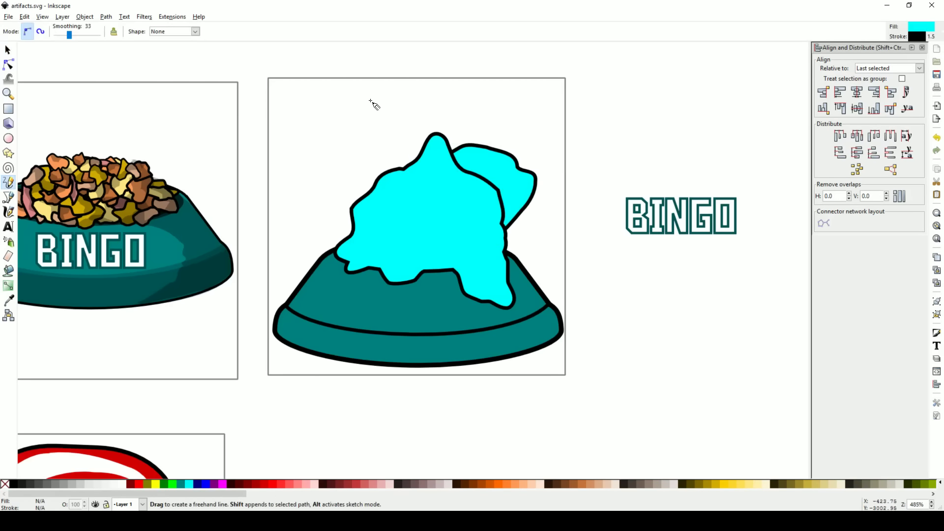
{"action": "left_click_drag", "start_coordinate": [389, 202], "coordinate": [334, 144]}
{"action": "left_click_drag", "start_coordinate": [404, 220], "coordinate": [388, 202]}
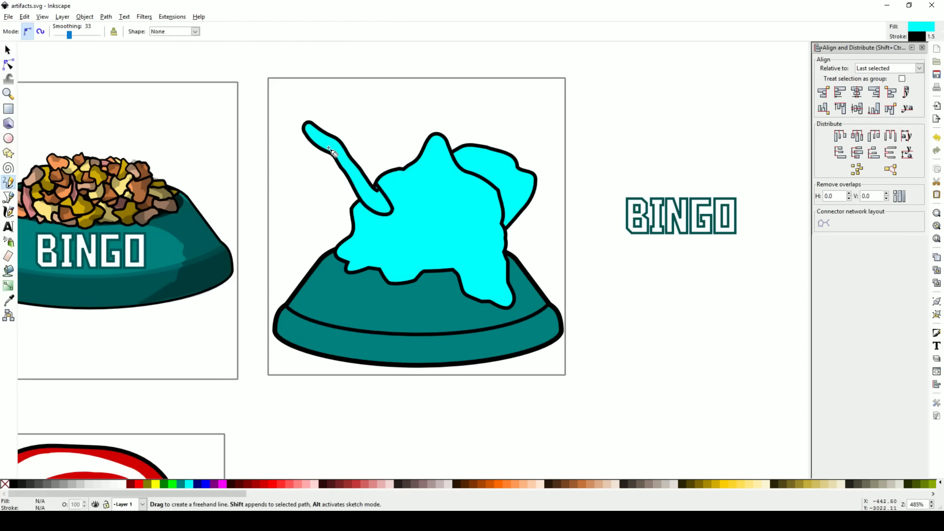
{"action": "key", "text": "s"}
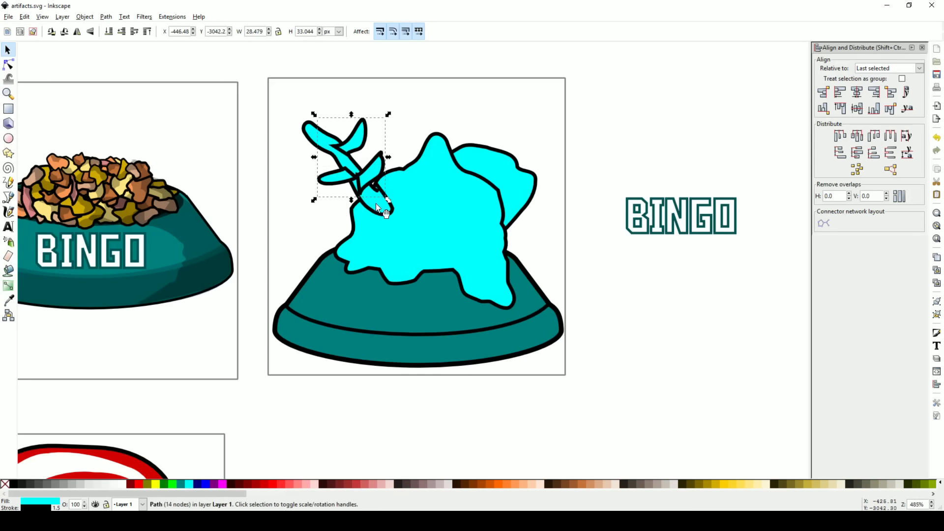
{"action": "left_click_drag", "start_coordinate": [379, 215], "coordinate": [373, 222]}
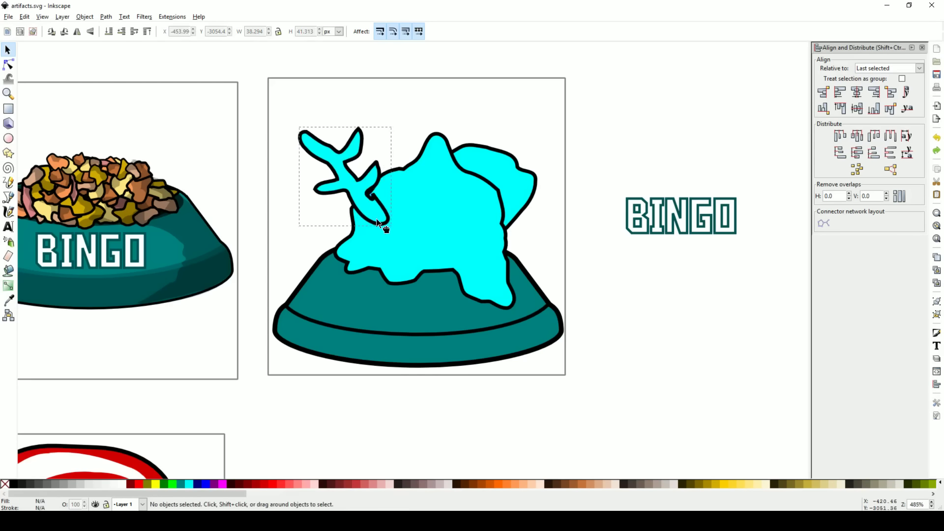
Move the arm up and to the left and enlarge it slightly.
{"action": "key", "text": "n"}
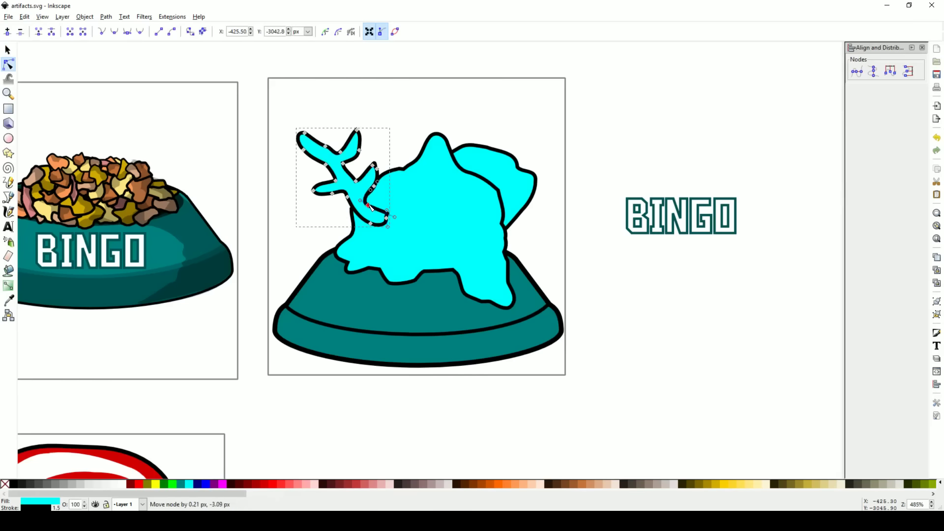
{"action": "key", "text": "s"}
{"action": "left_click", "coordinate": [380, 216]}
{"action": "left_click_drag", "start_coordinate": [326, 159], "coordinate": [310, 125]}
{"action": "left_click_drag", "start_coordinate": [274, 92], "coordinate": [271, 88]}
{"action": "left_click_drag", "start_coordinate": [359, 164], "coordinate": [362, 165]}
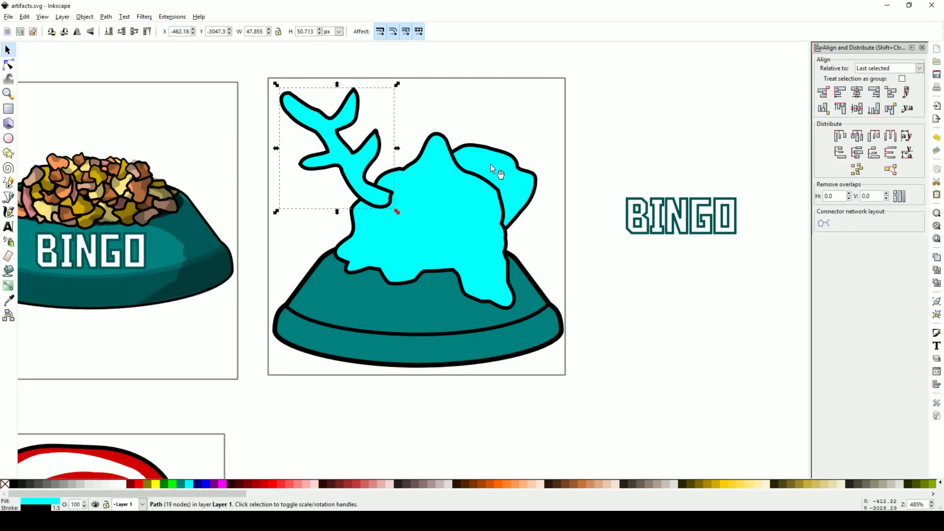
Undo the last change to the slop body and open its nodes.
{"action": "key", "text": "Escape"}
{"action": "left_click", "coordinate": [516, 164]}
{"action": "left_click", "coordinate": [533, 194]}
{"action": "key", "text": "ctrl+z"}
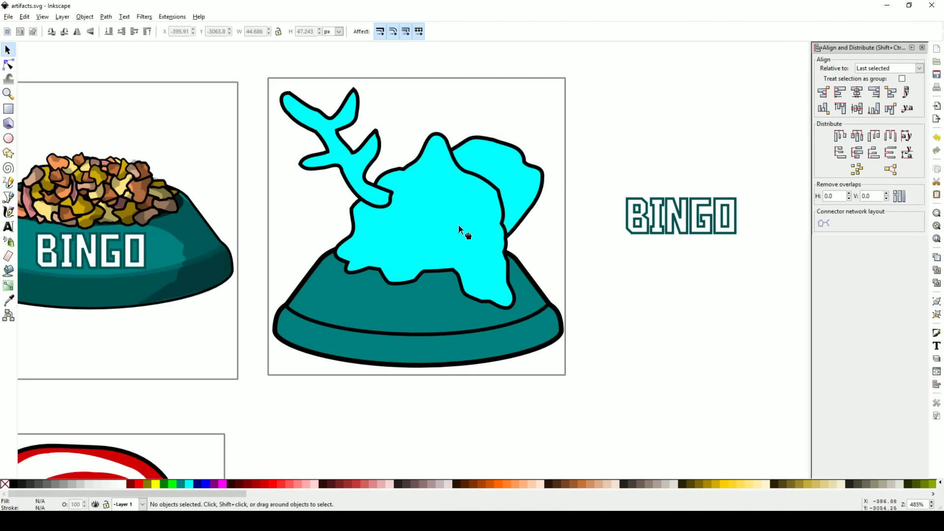
{"action": "double_click", "coordinate": [461, 229]}
Select the bowl's upper nodes and stretch them to the right.
{"action": "left_click", "coordinate": [298, 236]}
{"action": "key", "text": "s"}
{"action": "key", "text": "n"}
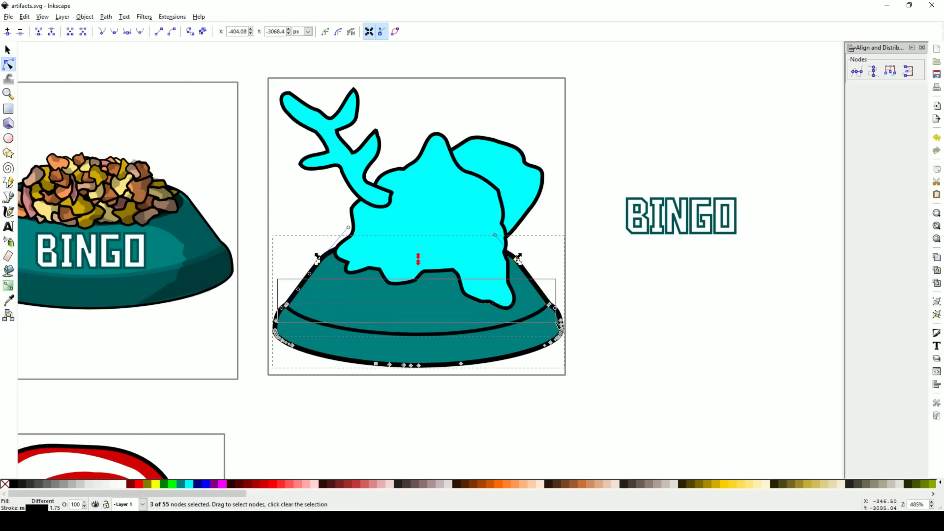
{"action": "left_click_drag", "start_coordinate": [558, 325], "coordinate": [557, 323]}
{"action": "key", "text": "Escape"}
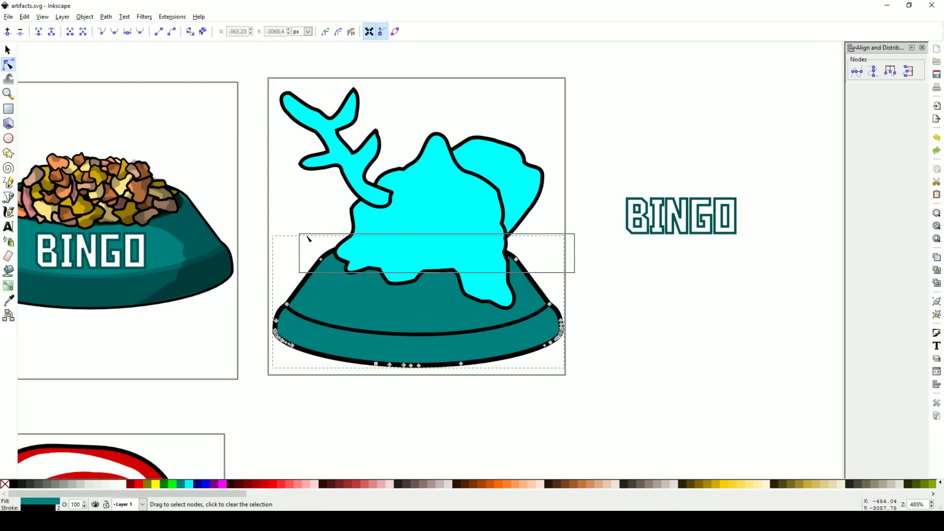
{"action": "left_click_drag", "start_coordinate": [307, 237], "coordinate": [300, 234]}
{"action": "left_click_drag", "start_coordinate": [518, 259], "coordinate": [611, 272]}
Raise the bowl above the slop and narrow it, undoing the duplicate.
{"action": "key", "text": "Escape"}
{"action": "key", "text": "s"}
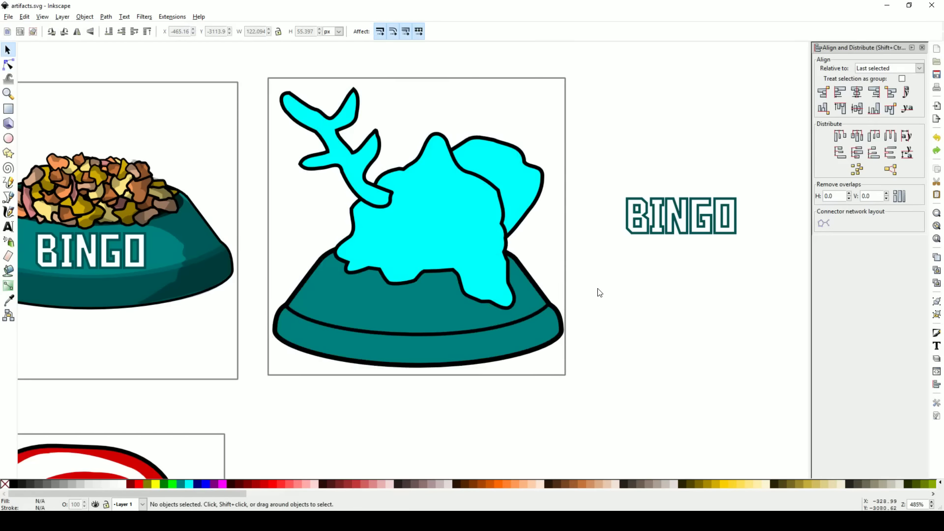
{"action": "double_click", "coordinate": [421, 295]}
{"action": "key", "text": "s"}
{"action": "key", "text": "Home"}
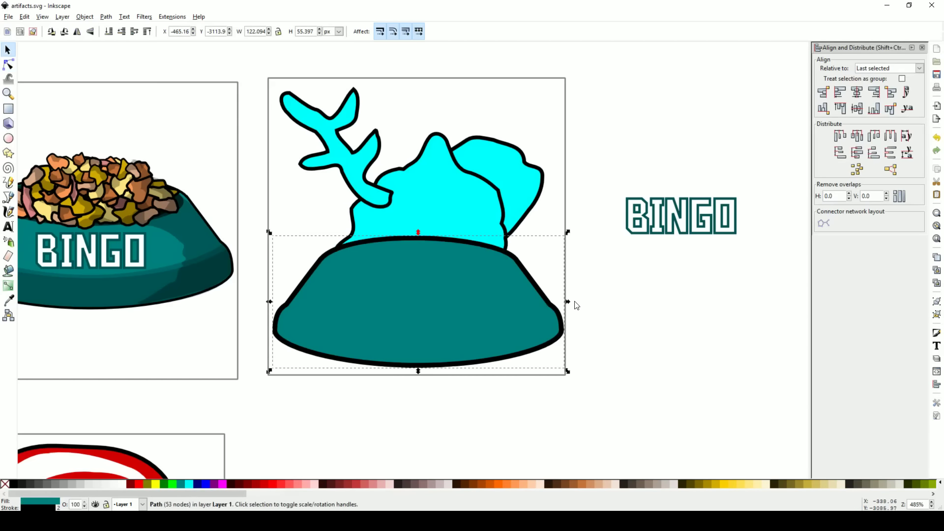
{"action": "left_click_drag", "start_coordinate": [575, 303], "coordinate": [473, 301]}
{"action": "mouse_move", "coordinate": [534, 303]}
{"action": "left_mouse_down"}
{"action": "mouse_move", "coordinate": [429, 305]}
{"action": "mouse_move", "coordinate": [527, 314]}
{"action": "left_mouse_up"}
{"action": "key", "text": "ctrl+d"}
{"action": "left_click", "coordinate": [399, 310]}
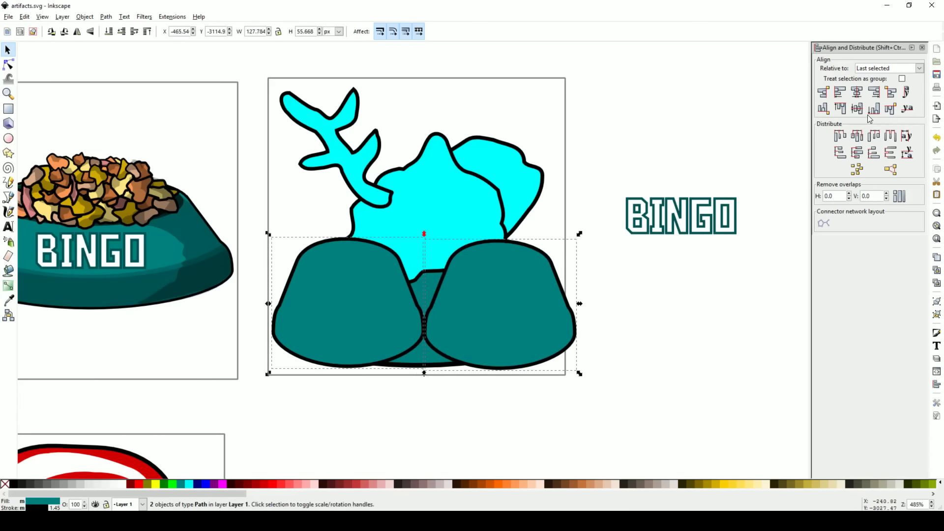
{"action": "key", "text": "ctrl+z"}
{"action": "key", "text": "ctrl+z"}
{"action": "key", "text": "ctrl+z"}
{"action": "key", "text": "ctrl+z"}
{"action": "key", "text": "ctrl+z"}
{"action": "key", "text": "Escape"}
Centre the two bowl paths horizontally and close a new path around the bowl.
{"action": "key", "text": "b"}
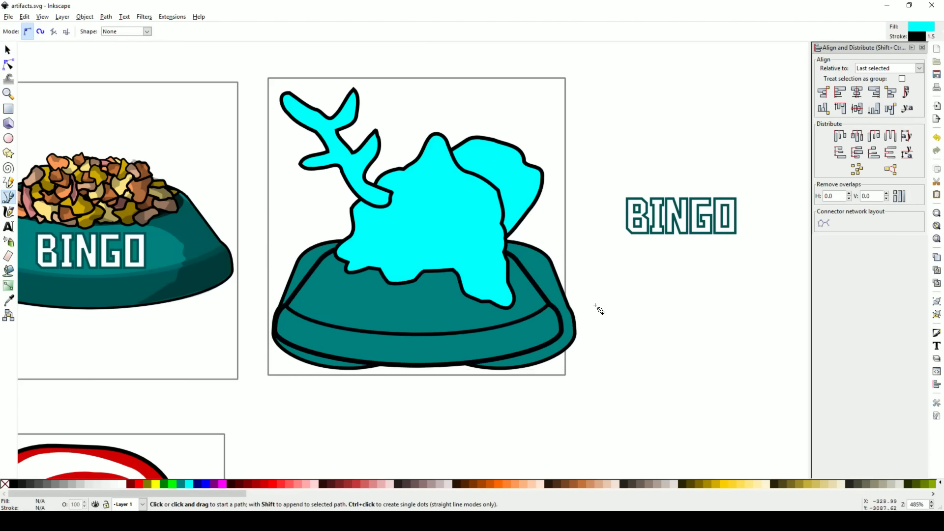
{"action": "key", "text": "s"}
{"action": "left_click", "coordinate": [515, 294]}
{"action": "left_click", "coordinate": [856, 92]}
{"action": "key", "text": "Escape"}
{"action": "key", "text": "b"}
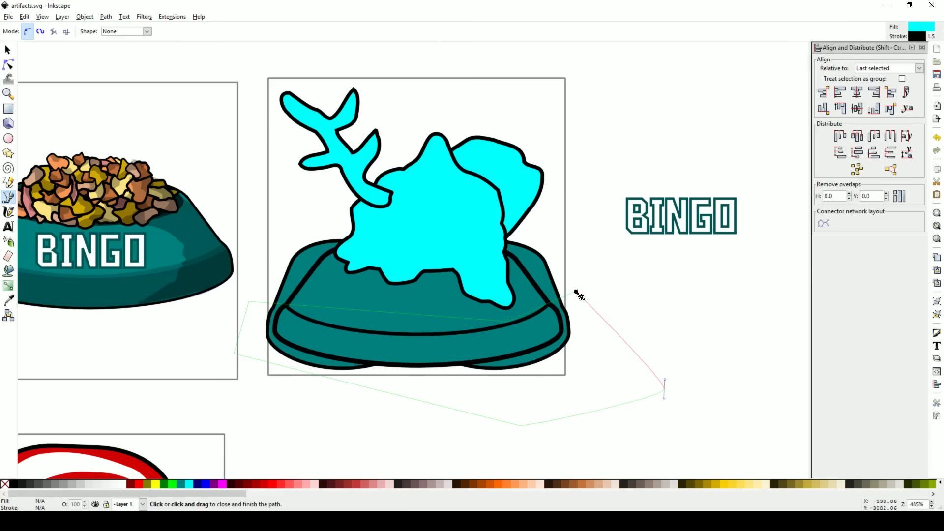
{"action": "left_click", "coordinate": [579, 295]}
Select nodes along the bowl's lower edge, then deselect them.
{"action": "key", "text": "n"}
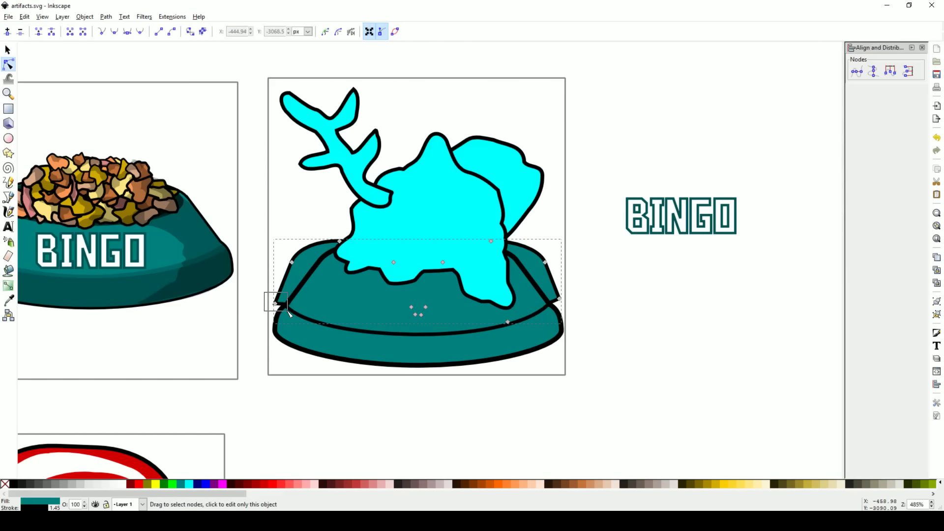
{"action": "left_click_drag", "start_coordinate": [289, 313], "coordinate": [289, 313]}
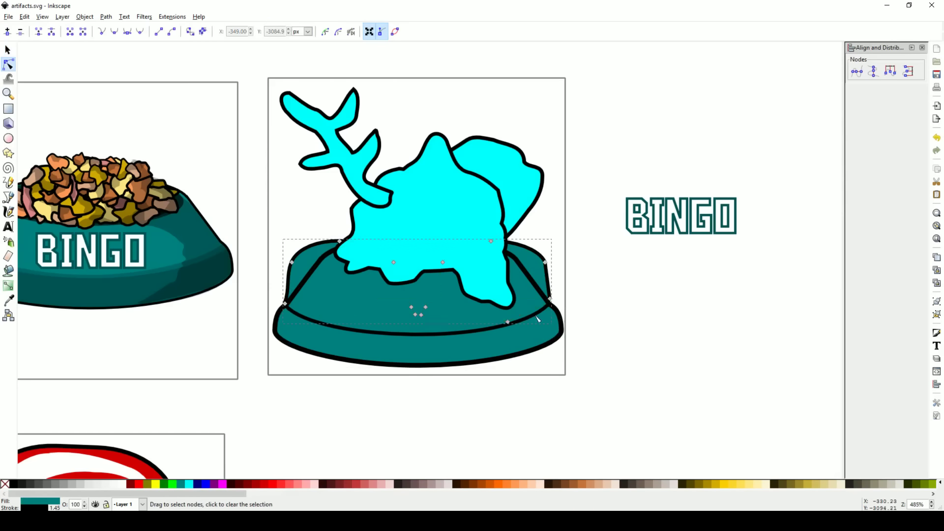
{"action": "left_click_drag", "start_coordinate": [596, 321], "coordinate": [264, 286]}
{"action": "left_click", "coordinate": [670, 320]}
{"action": "key", "text": "Escape"}
{"action": "key", "text": "s"}
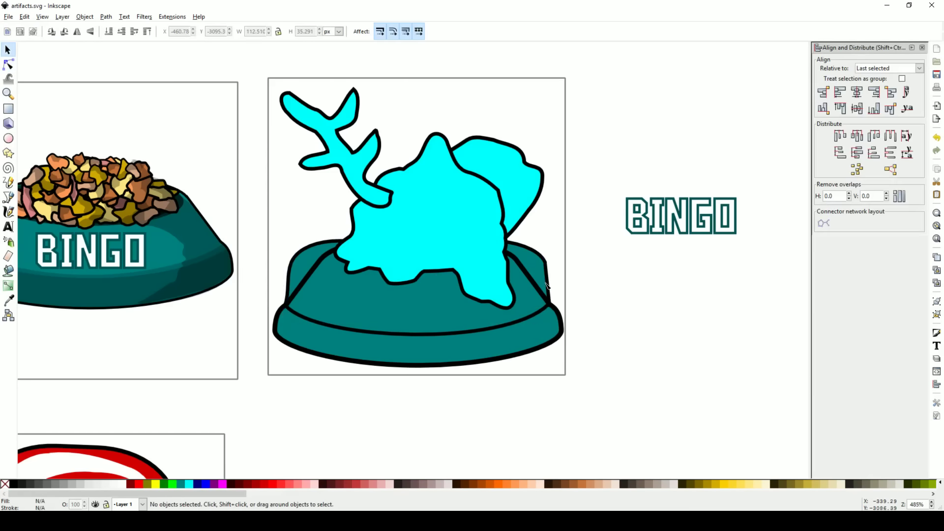
Select the bowl's top nodes in node editing, then clear the selection.
{"action": "left_click", "coordinate": [361, 255]}
{"action": "key", "text": "n"}
{"action": "key", "text": "s"}
{"action": "left_click", "coordinate": [668, 320]}
{"action": "key", "text": "Tab"}
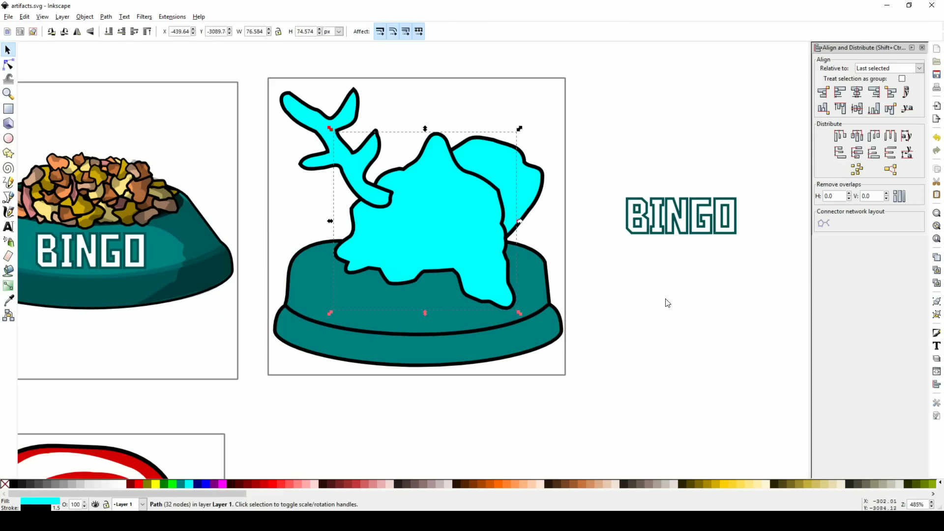
{"action": "key", "text": "n"}
{"action": "left_click_drag", "start_coordinate": [282, 233], "coordinate": [522, 276]}
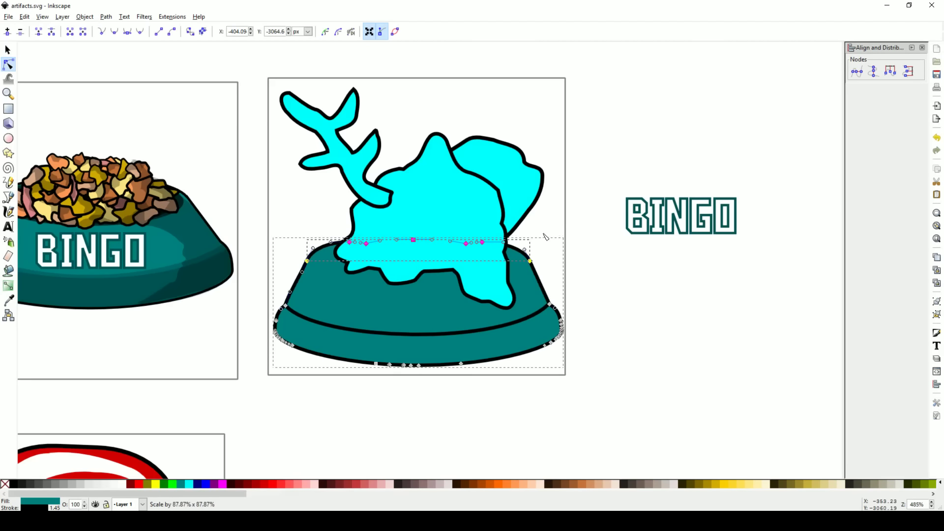
{"action": "key", "text": "s"}
{"action": "key", "text": "Escape"}
Give the bowl a thicker outline from the stroke width menu.
{"action": "scroll", "coordinate": [517, 299], "scroll_direction": "up", "scroll_amount": 2}
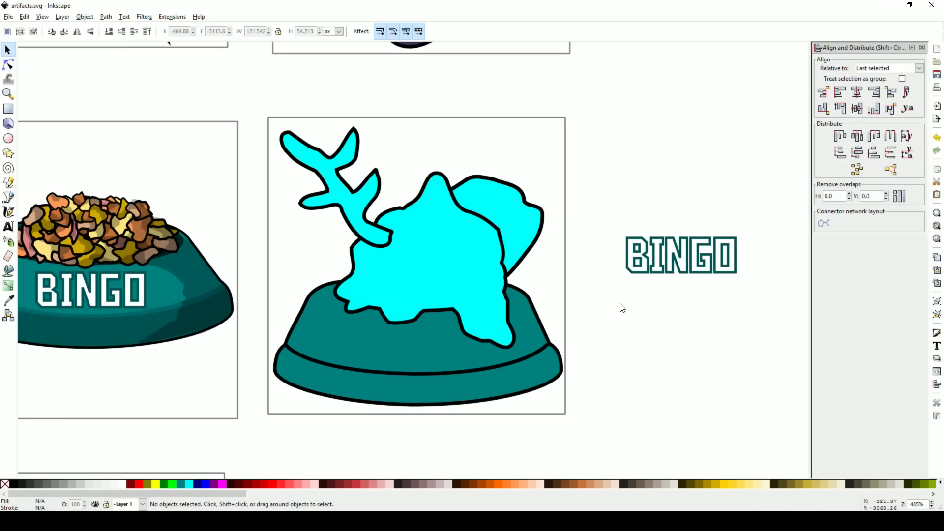
{"action": "key", "text": "n"}
{"action": "key", "text": "s"}
{"action": "key", "text": "Tab"}
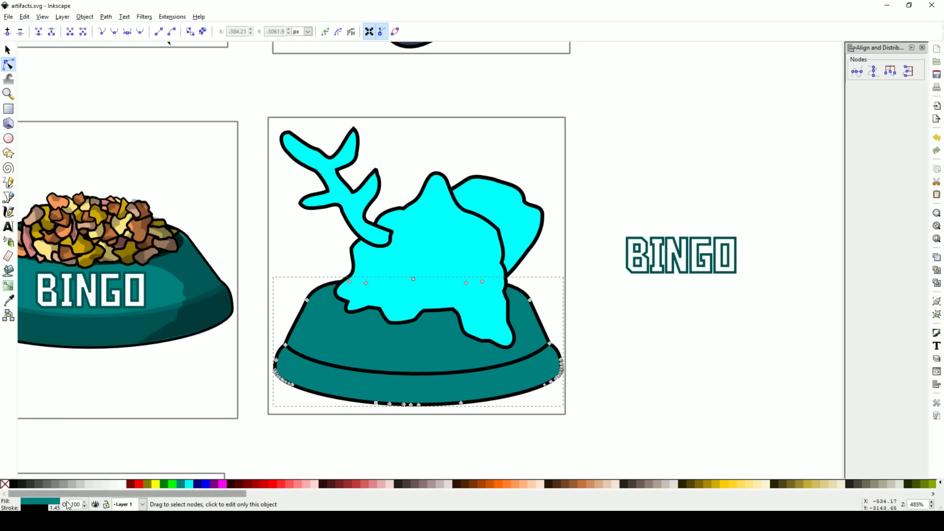
{"action": "right_click", "coordinate": [55, 507]}
{"action": "left_click", "coordinate": [69, 444]}
{"action": "left_click", "coordinate": [660, 372]}
Select the teal bowl base and apply the same thicker outline width.
{"action": "scroll", "coordinate": [652, 356], "scroll_direction": "down", "scroll_amount": 3}
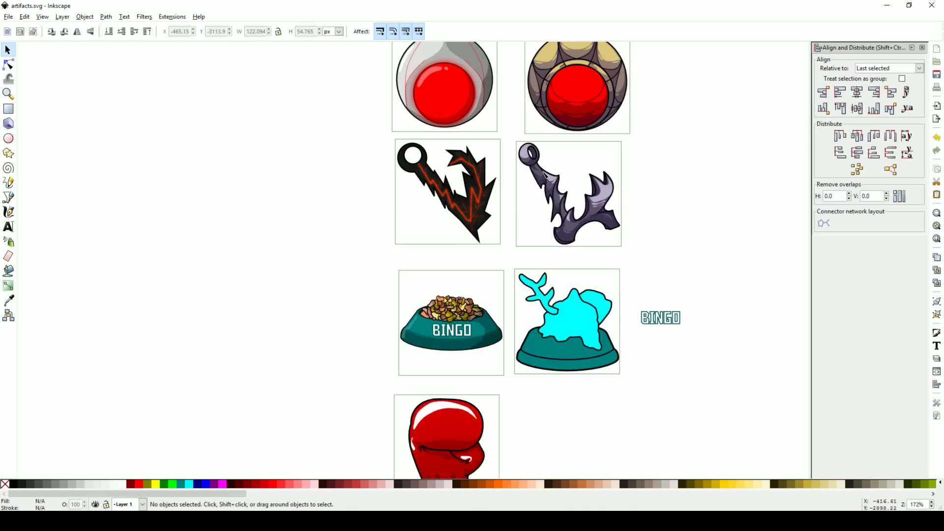
{"action": "key", "text": "n"}
{"action": "left_click", "coordinate": [523, 147]}
{"action": "scroll", "coordinate": [564, 362], "scroll_direction": "up", "scroll_amount": 4}
{"action": "left_click", "coordinate": [511, 361]}
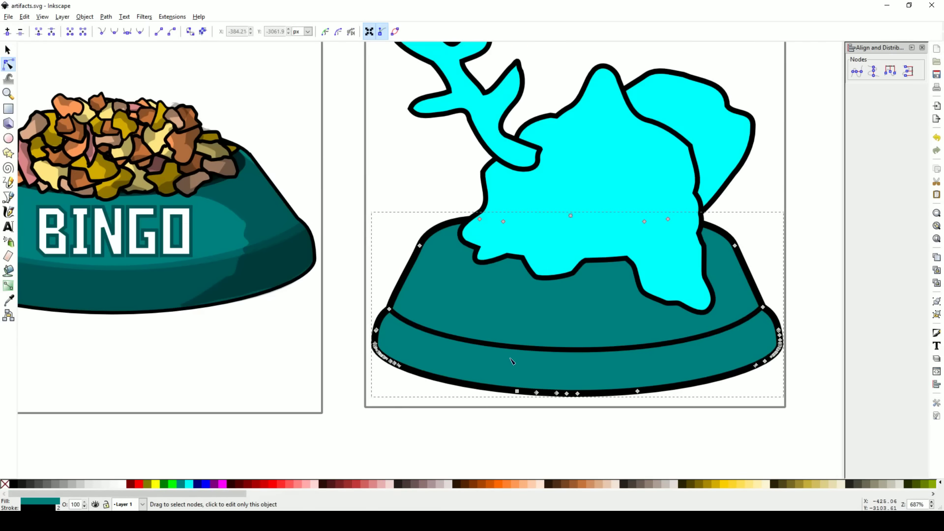
{"action": "right_click", "coordinate": [57, 507]}
{"action": "left_click", "coordinate": [84, 438]}
{"action": "right_click", "coordinate": [57, 507]}
{"action": "left_click", "coordinate": [69, 444]}
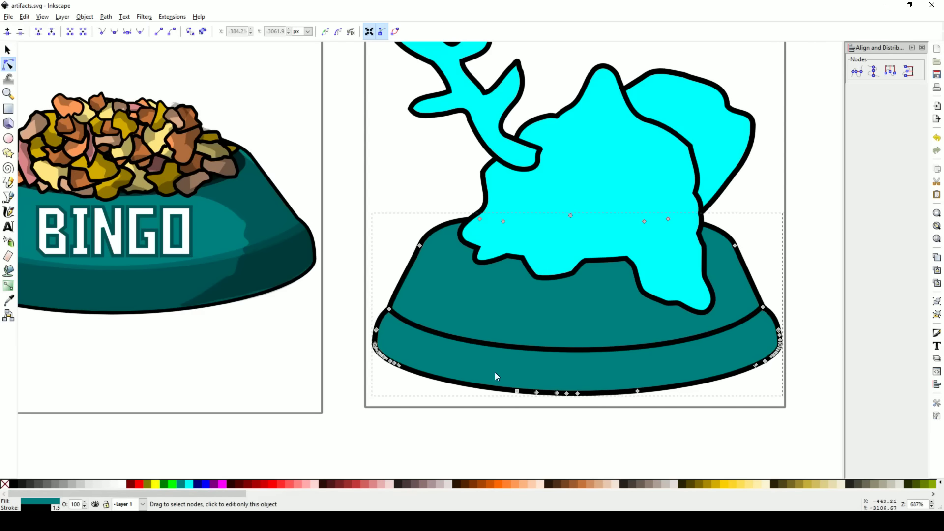
Select the cyan slop blob and tail together and enlarge them slightly.
{"action": "key", "text": "s"}
{"action": "scroll", "coordinate": [704, 344], "scroll_direction": "right", "scroll_amount": 6}
{"action": "scroll", "coordinate": [704, 344], "scroll_direction": "right", "scroll_amount": 3}
{"action": "left_click", "coordinate": [385, 244]}
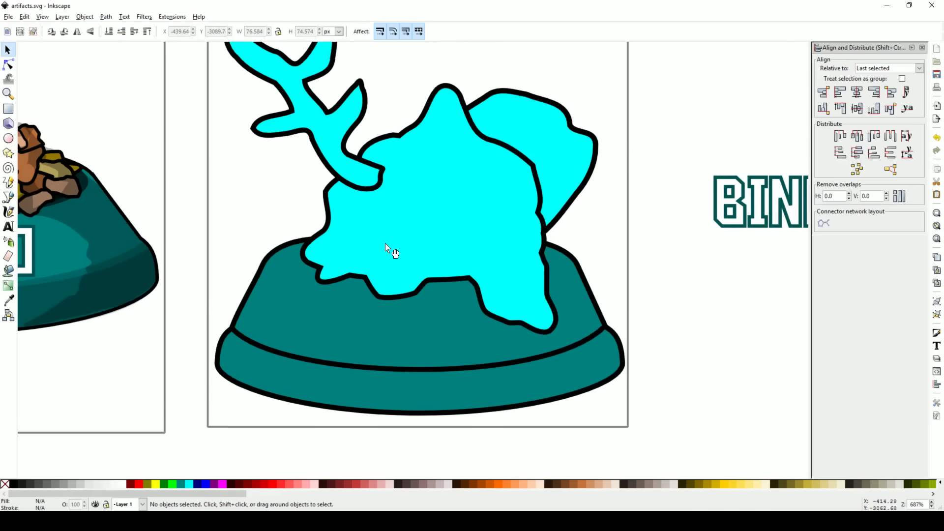
{"action": "scroll", "coordinate": [438, 252], "scroll_direction": "down", "scroll_amount": 1}
{"action": "left_click", "coordinate": [349, 147], "text": "shift"}
{"action": "left_click_drag", "start_coordinate": [283, 87], "coordinate": [274, 79]}
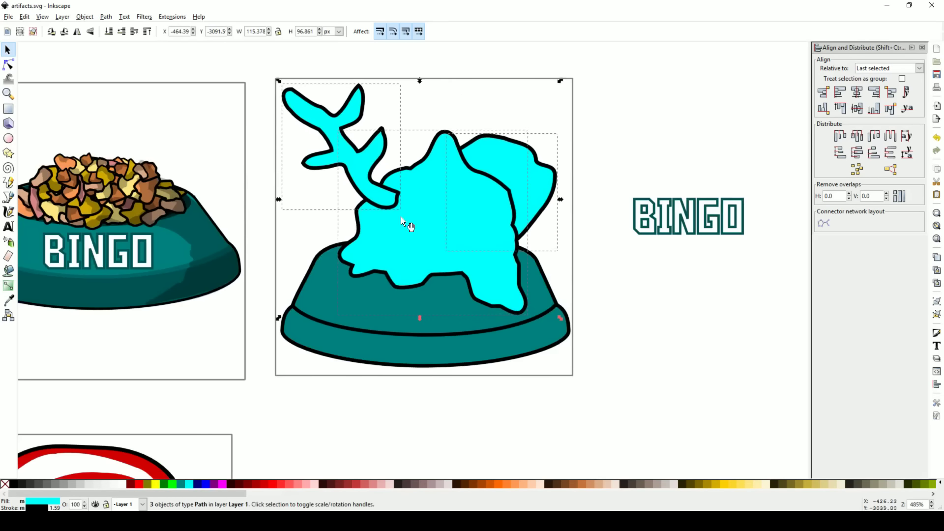
Try a freehand bump on the right cyan shape, then undo it.
{"action": "left_click", "coordinate": [472, 234]}
{"action": "key", "text": "Escape"}
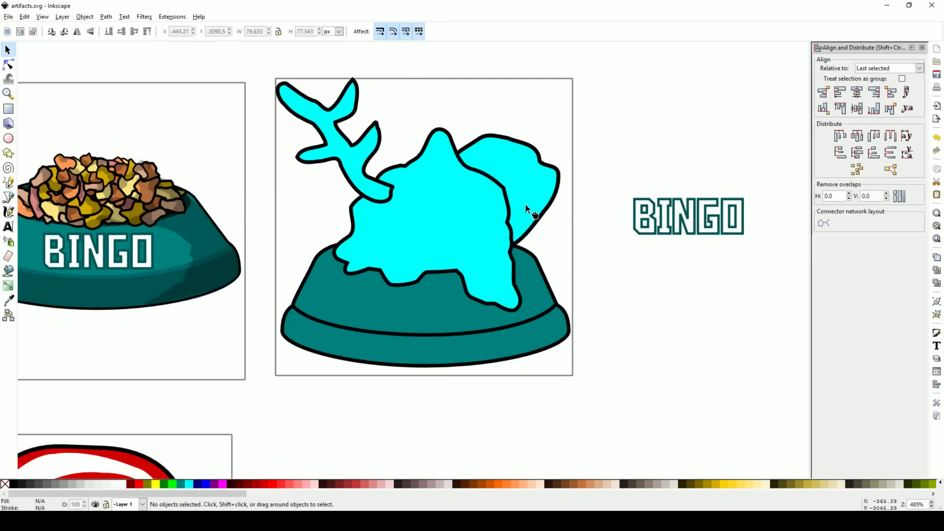
{"action": "left_click", "coordinate": [524, 204]}
{"action": "key", "text": "p"}
{"action": "left_click_drag", "start_coordinate": [501, 258], "coordinate": [522, 254]}
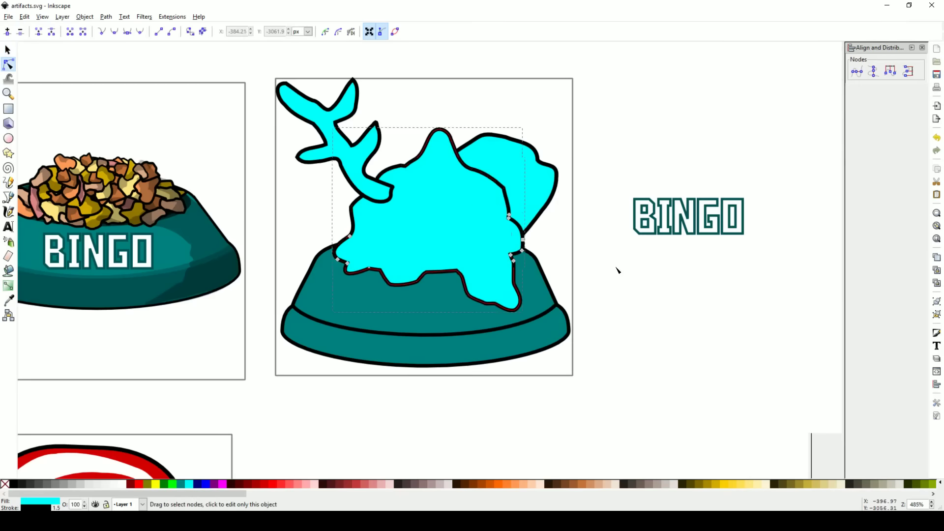
{"action": "key", "text": "ctrl+z"}
{"action": "key", "text": "Escape"}
Bulge the slop's left edge and scatter small cyan drops over the bowl's side.
{"action": "left_click_drag", "start_coordinate": [351, 260], "coordinate": [347, 266]}
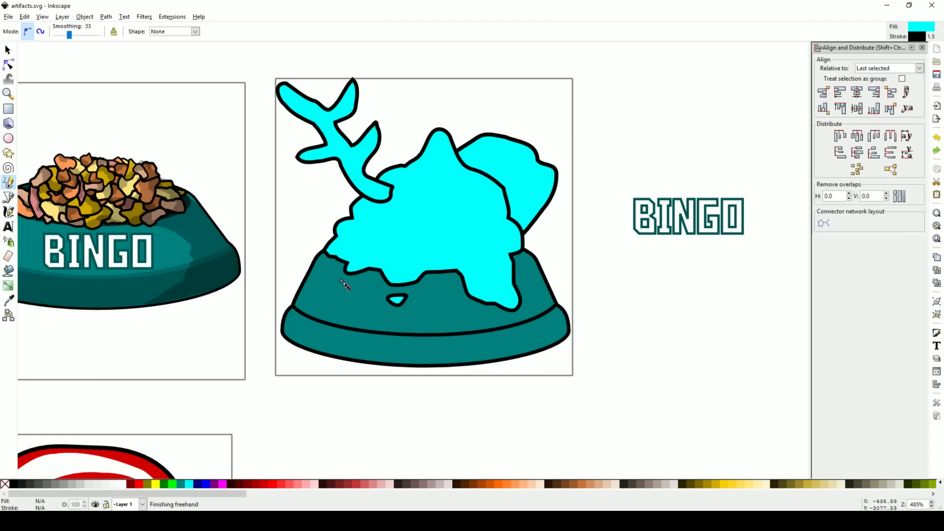
{"action": "left_click_drag", "start_coordinate": [453, 319], "coordinate": [448, 319]}
{"action": "key", "text": "s"}
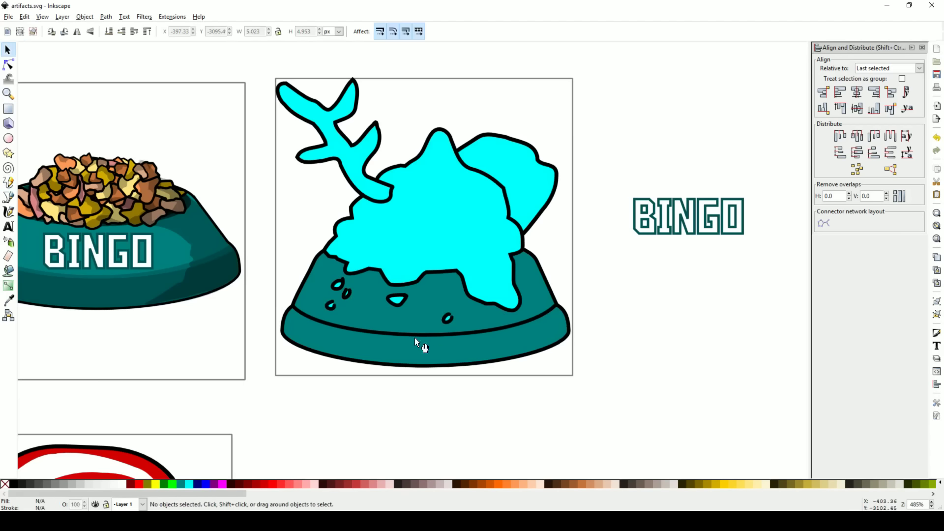
{"action": "left_click_drag", "start_coordinate": [367, 322], "coordinate": [315, 273]}
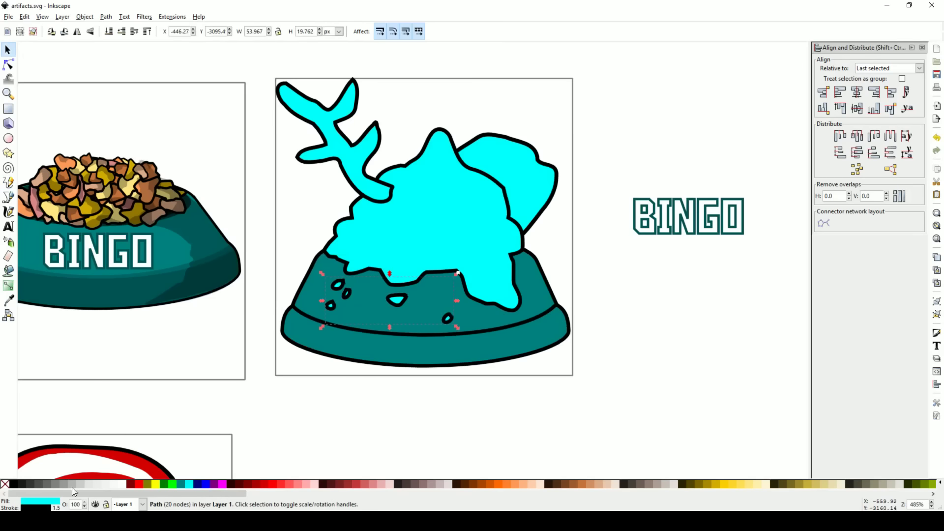
{"action": "scroll", "coordinate": [456, 275], "scroll_direction": "up", "scroll_amount": 2}
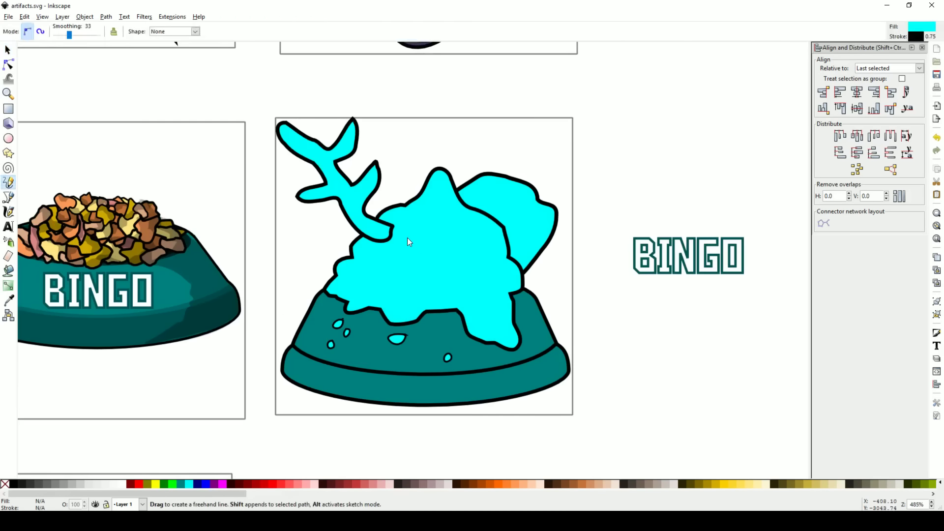
{"action": "left_click", "coordinate": [393, 229]}
Draw a vertical rim divider, duplicate it, mirror it and move it to the rim's right side.
{"action": "key", "text": "Escape"}
{"action": "scroll", "coordinate": [446, 300], "scroll_direction": "up", "scroll_amount": 2}
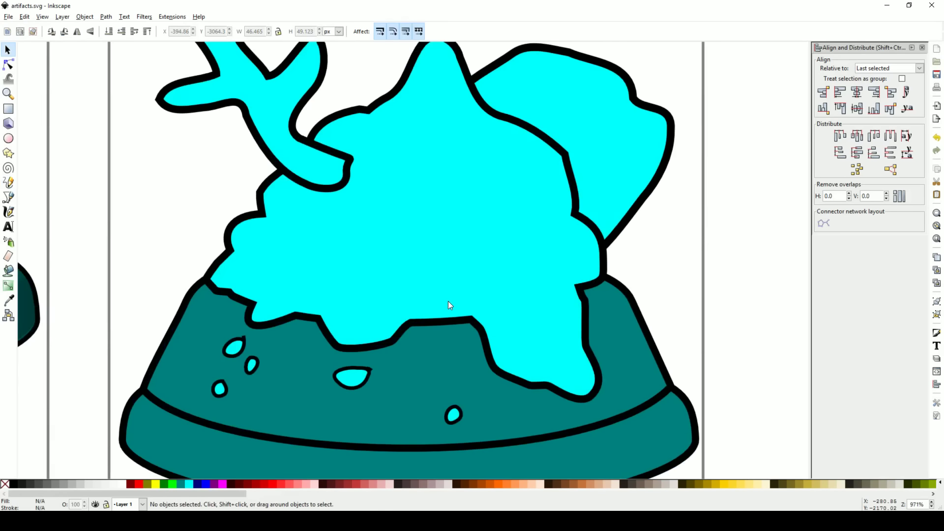
{"action": "key", "text": "b"}
{"action": "left_click", "coordinate": [187, 366]}
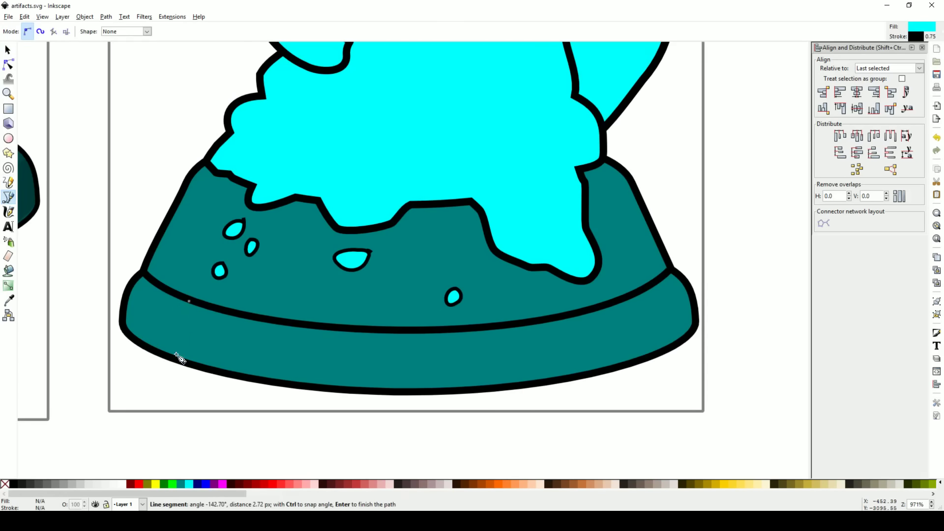
{"action": "key", "text": "s"}
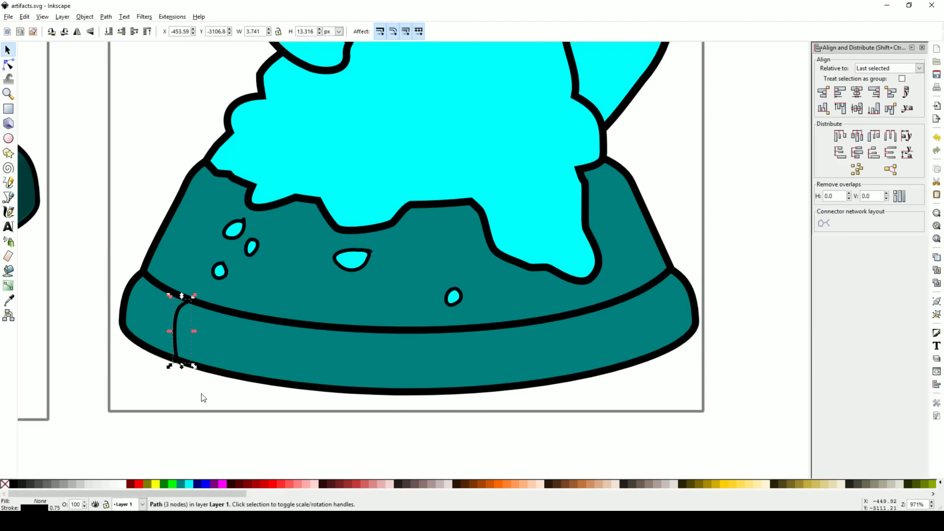
{"action": "double_click", "coordinate": [180, 361]}
{"action": "key", "text": "s"}
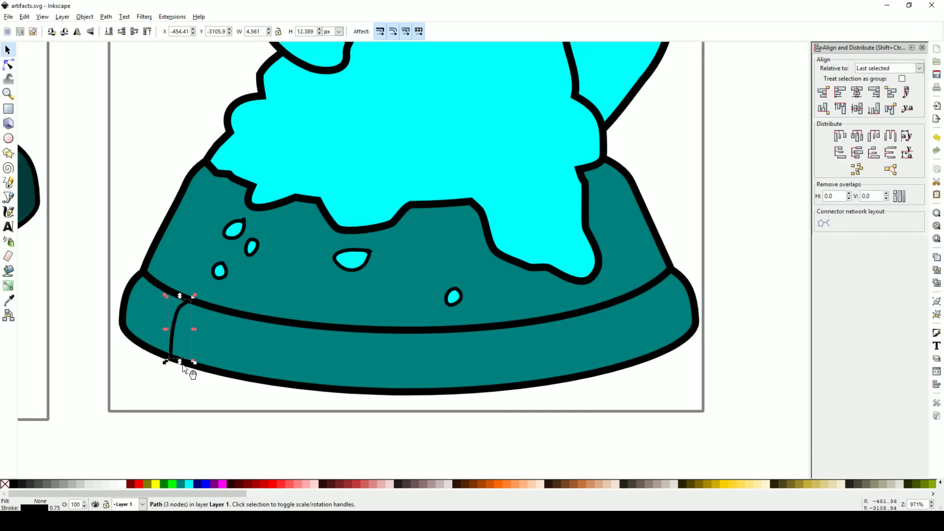
{"action": "key", "text": "ctrl+d"}
{"action": "key", "text": "h"}
{"action": "left_click_drag", "start_coordinate": [179, 327], "coordinate": [665, 312]}
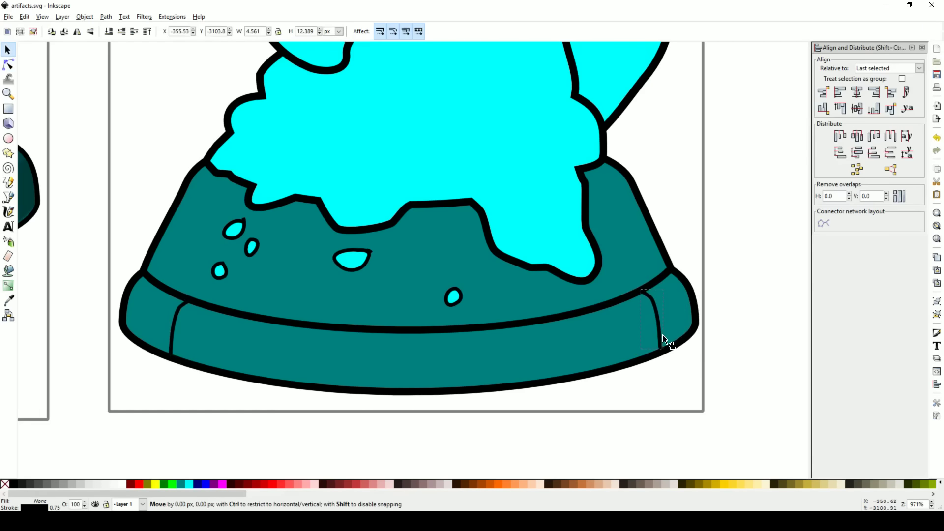
Draw two more vertical divider lines across the rim and select all the dividers.
{"action": "key", "text": "Escape"}
{"action": "key", "text": "b"}
{"action": "left_click", "coordinate": [282, 323]}
{"action": "left_click", "coordinate": [275, 381]}
{"action": "key", "text": "Return"}
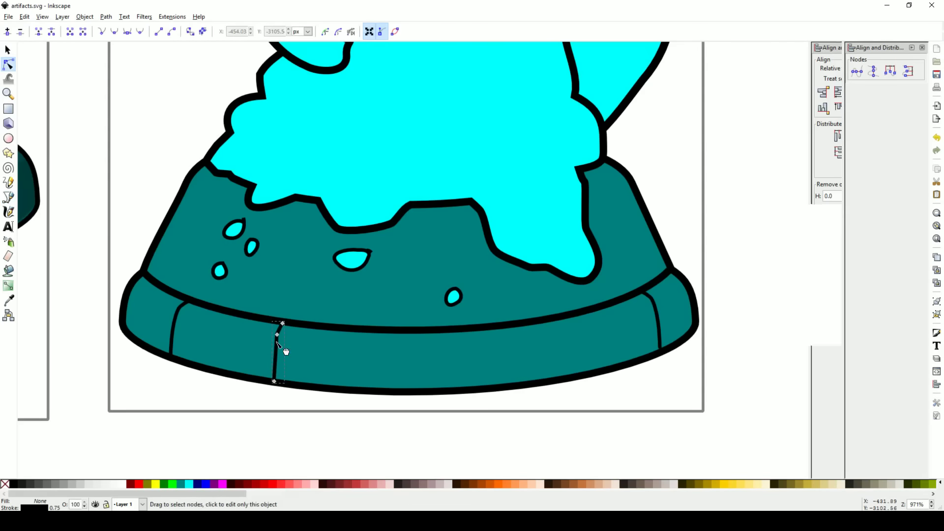
{"action": "key", "text": "s"}
{"action": "key", "text": "b"}
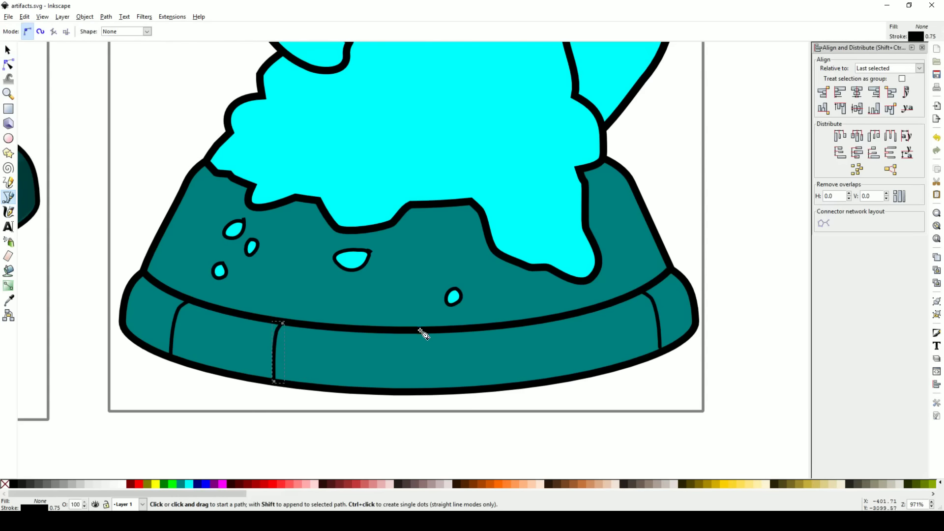
{"action": "left_click", "coordinate": [418, 391]}
{"action": "key", "text": "Return"}
{"action": "key", "text": "s"}
{"action": "left_click", "coordinate": [280, 351]}
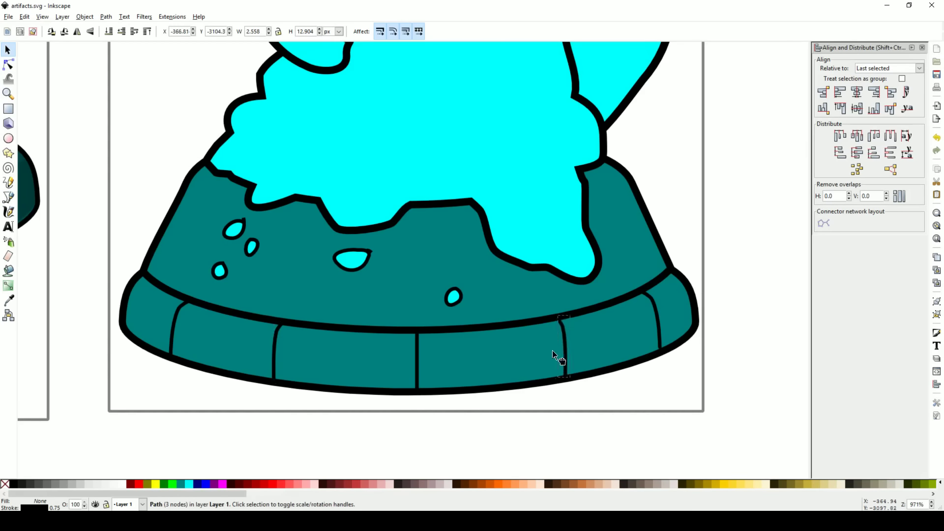
{"action": "left_click_drag", "start_coordinate": [131, 279], "coordinate": [666, 436]}
Distribute the rim divider lines evenly across the bowl's rim band.
{"action": "left_click", "coordinate": [890, 136]}
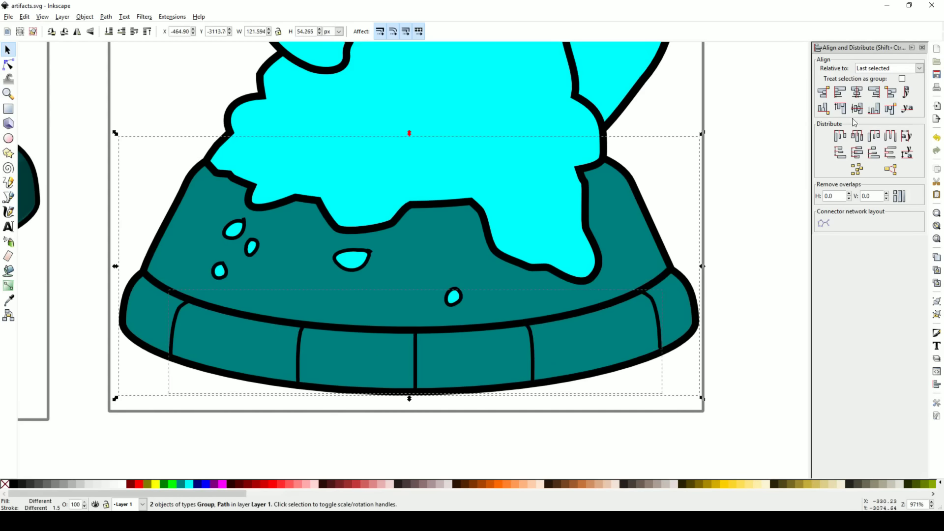
{"action": "left_click", "coordinate": [770, 259]}
{"action": "scroll", "coordinate": [708, 271], "scroll_direction": "down", "scroll_amount": 3}
{"action": "scroll", "coordinate": [659, 301], "scroll_direction": "right", "scroll_amount": 2}
{"action": "key", "text": "b"}
{"action": "scroll", "coordinate": [596, 286], "scroll_direction": "up", "scroll_amount": 4}
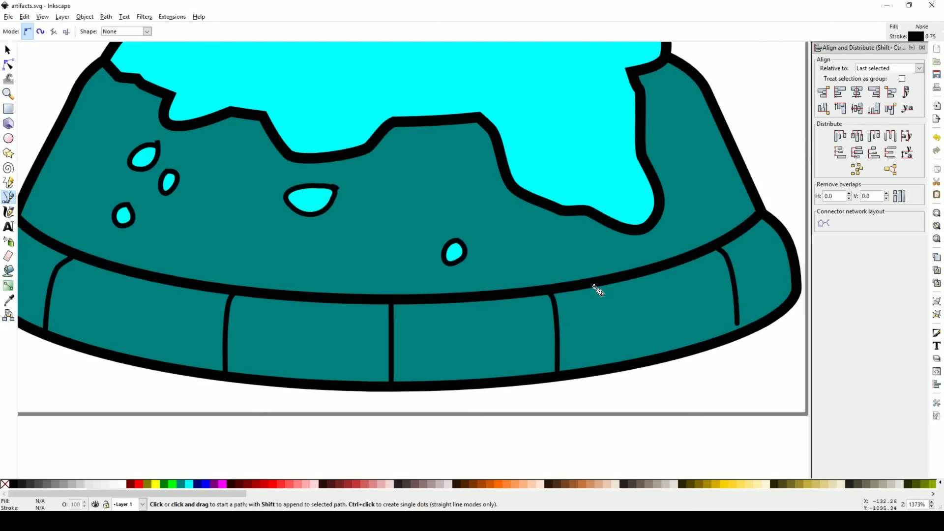
{"action": "key", "text": "n"}
{"action": "scroll", "coordinate": [535, 299], "scroll_direction": "down", "scroll_amount": 2}
{"action": "scroll", "coordinate": [534, 299], "scroll_direction": "down", "scroll_amount": 3}
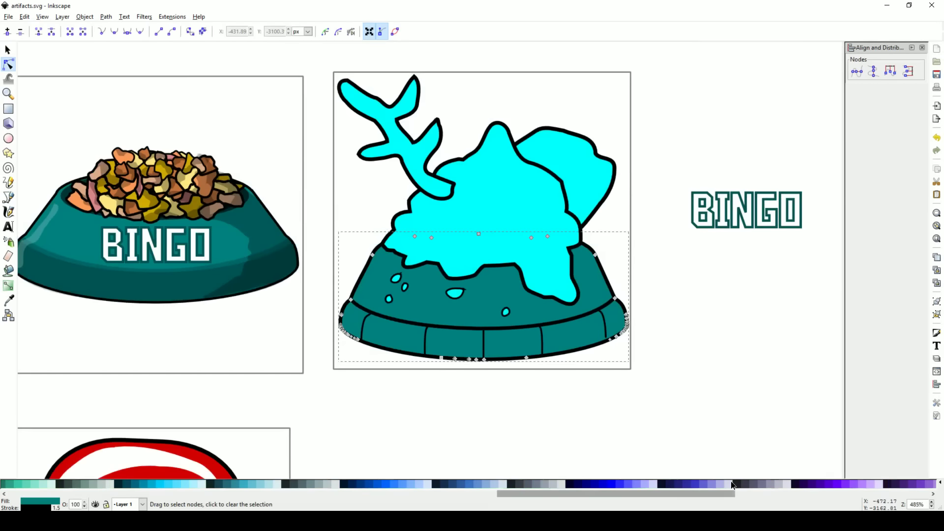
Fill the bowl body with the light grey #B7BEC8 palette swatch.
{"action": "left_click", "coordinate": [558, 489]}
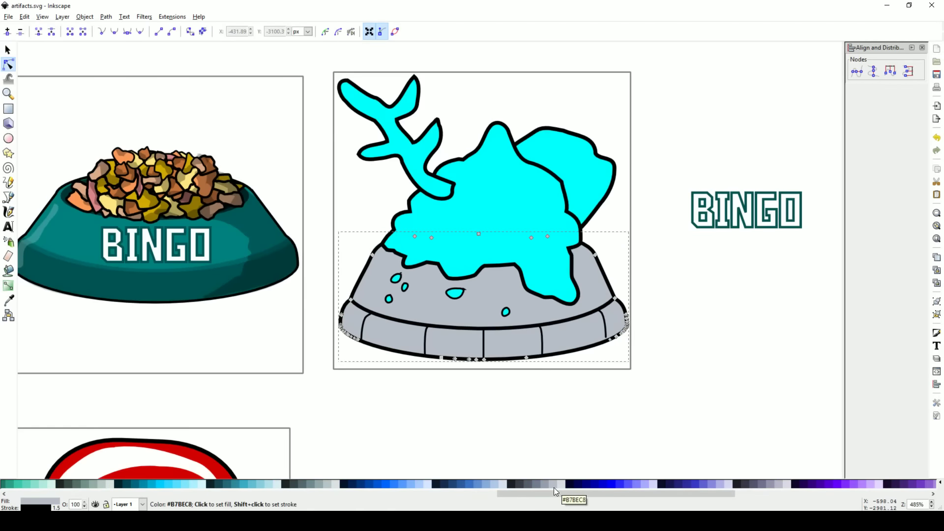
{"action": "key", "text": "s"}
{"action": "left_click", "coordinate": [545, 364]}
Drag the cyan slop's bottom segment into a smoother curve with the Node tool.
{"action": "scroll", "coordinate": [523, 311], "scroll_direction": "up", "scroll_amount": 2}
{"action": "double_click", "coordinate": [284, 202]}
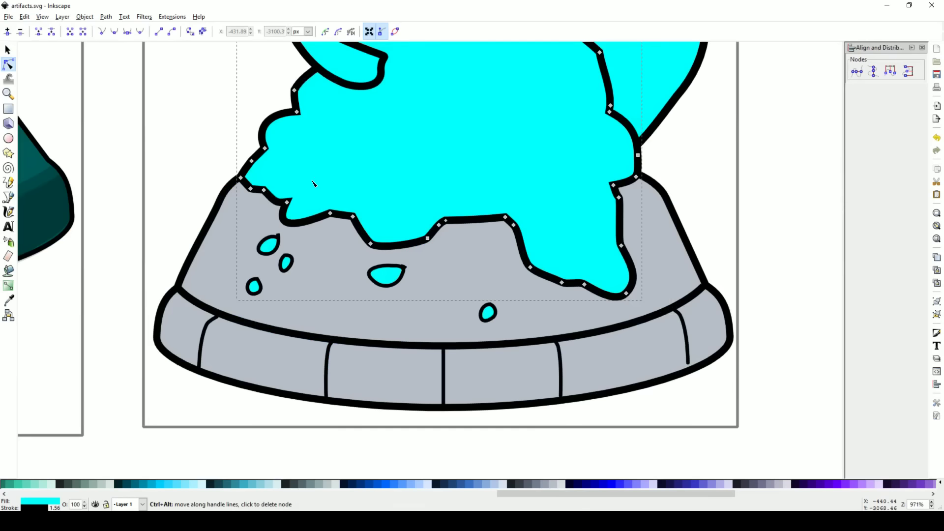
{"action": "scroll", "coordinate": [260, 173], "scroll_direction": "up", "scroll_amount": 4}
{"action": "left_click_drag", "start_coordinate": [435, 312], "coordinate": [437, 308]}
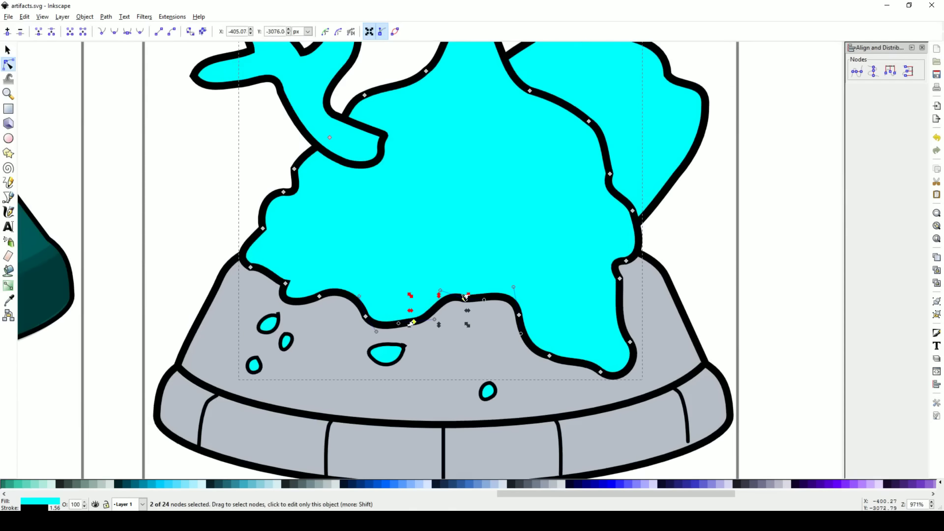
{"action": "key", "text": "Escape"}
{"action": "scroll", "coordinate": [263, 288], "scroll_direction": "up", "scroll_amount": 3}
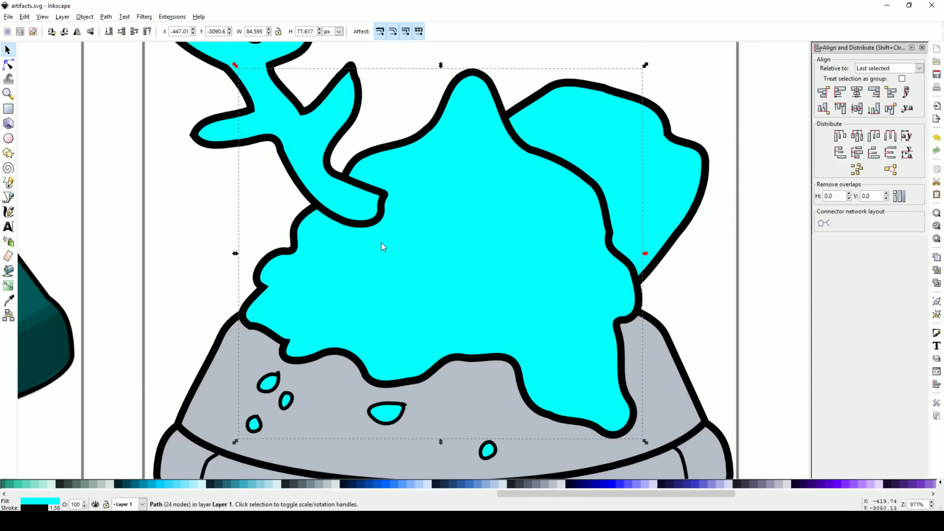
{"action": "scroll", "coordinate": [382, 242], "scroll_direction": "down", "scroll_amount": 2, "text": "ctrl"}
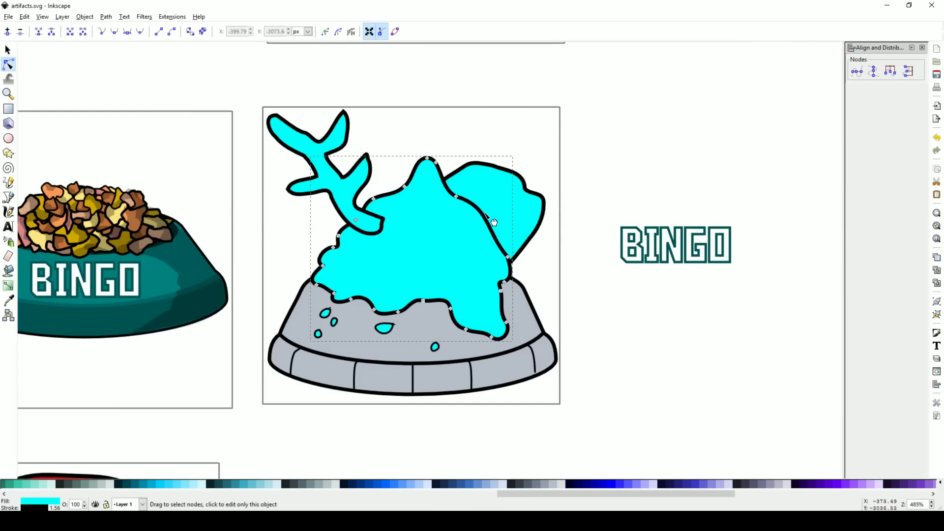
{"action": "key", "text": "Escape"}
{"action": "key", "text": "p"}
{"action": "scroll", "coordinate": [455, 287], "scroll_direction": "up", "scroll_amount": 2, "text": "ctrl"}
Draw a short black stroke along the slop's bottom edge.
{"action": "left_click_drag", "start_coordinate": [451, 307], "coordinate": [427, 291]}
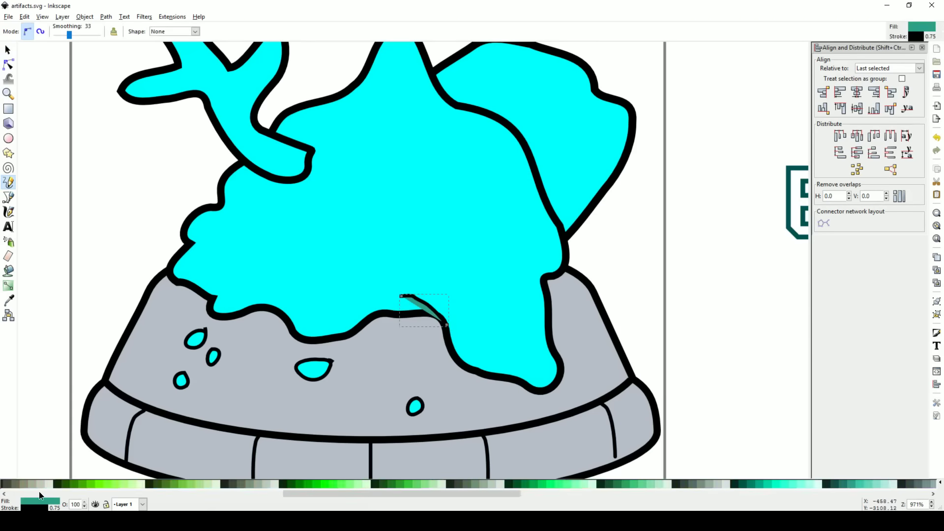
{"action": "key", "text": "F1"}
{"action": "key", "text": "F2"}
{"action": "key", "text": "F1"}
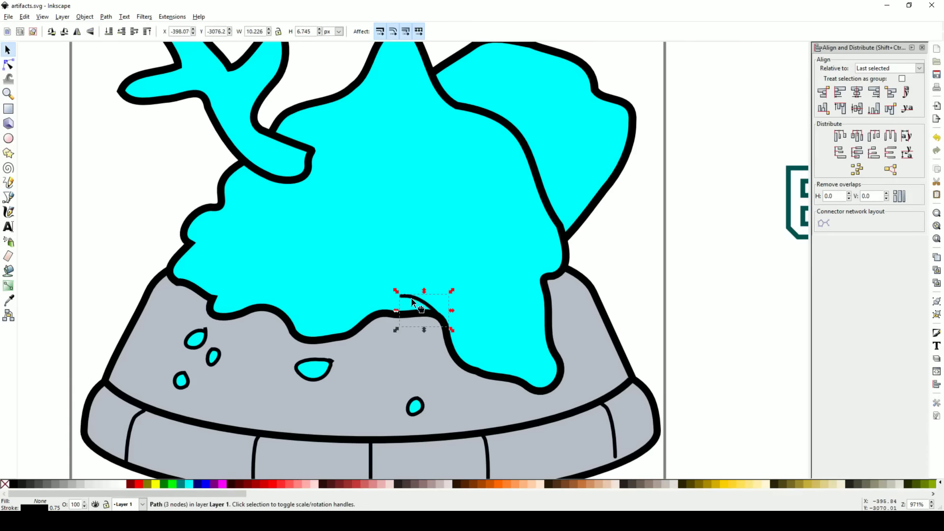
{"action": "key", "text": "p"}
{"action": "key", "text": "Escape"}
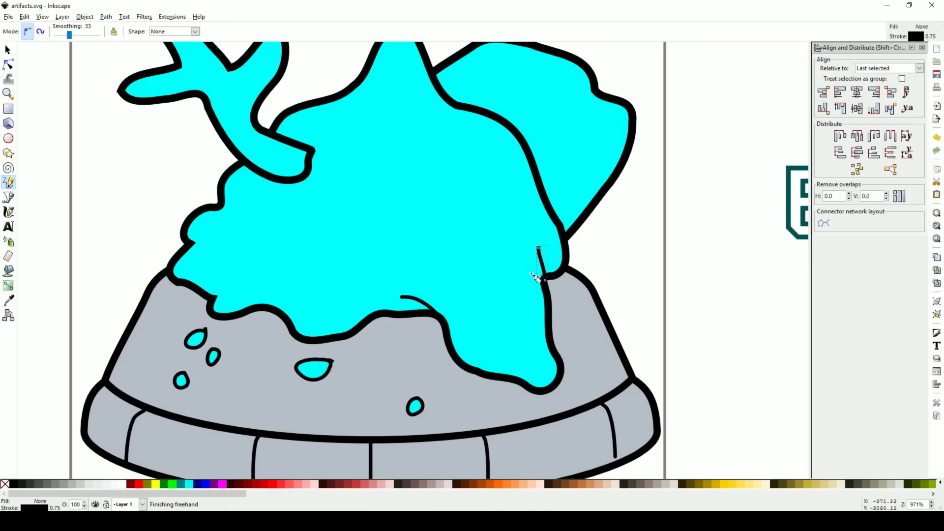
Draw thin strokes along the slop's right outline and reshape the outline above the drip.
{"action": "left_click_drag", "start_coordinate": [535, 220], "coordinate": [530, 155]}
{"action": "key", "text": "Escape"}
{"action": "key", "text": "F1"}
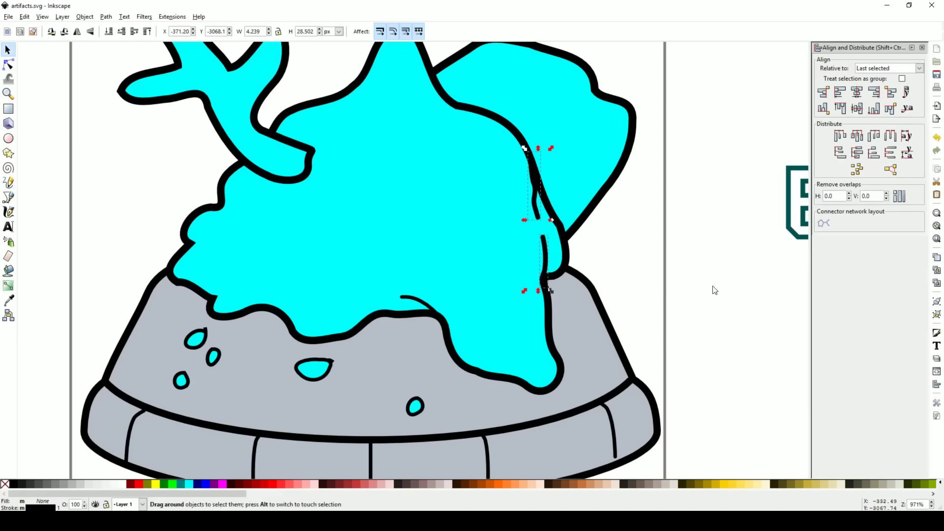
{"action": "double_click", "coordinate": [570, 224]}
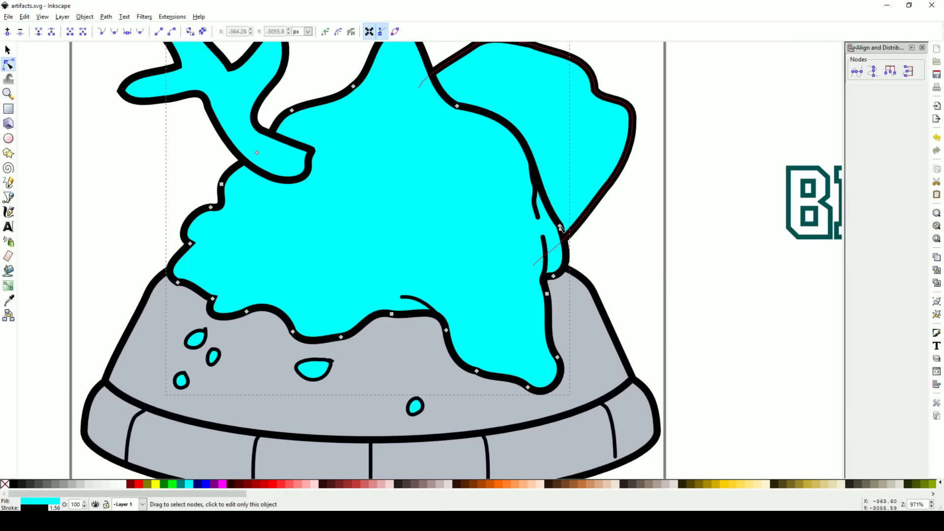
{"action": "left_click", "coordinate": [561, 227], "text": "ctrl"}
{"action": "key", "text": "F1"}
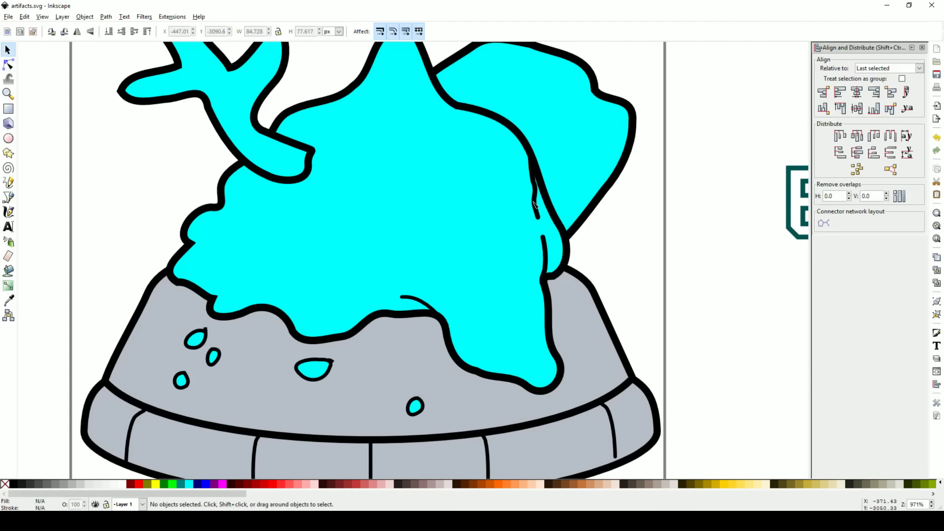
{"action": "key", "text": "F6"}
Add short fold lines on the slop, including a line along its edge and a hooked fold on the left.
{"action": "left_click_drag", "start_coordinate": [224, 202], "coordinate": [246, 216]}
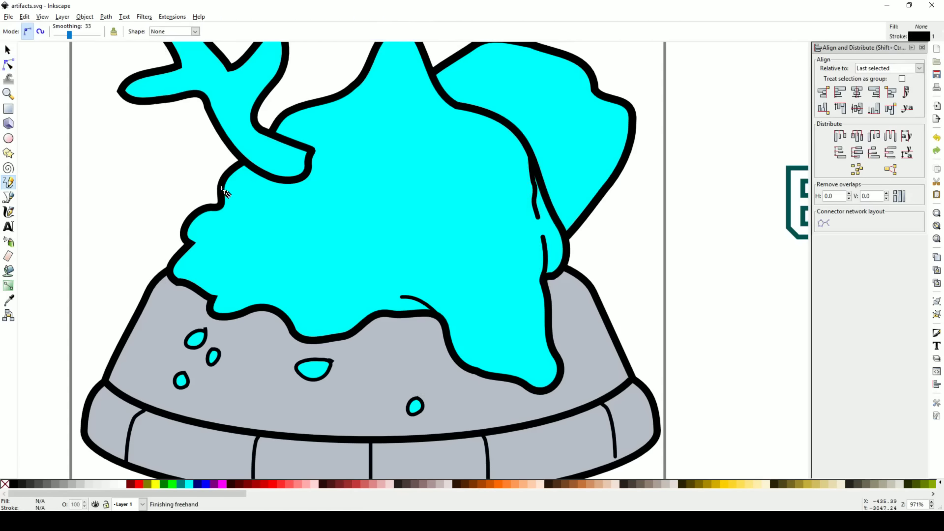
{"action": "left_click_drag", "start_coordinate": [291, 327], "coordinate": [253, 276]}
{"action": "key", "text": "ctrl+z"}
{"action": "mouse_move", "coordinate": [284, 319]}
{"action": "left_mouse_down"}
{"action": "mouse_move", "coordinate": [268, 305]}
{"action": "mouse_move", "coordinate": [256, 309]}
{"action": "mouse_move", "coordinate": [283, 274]}
{"action": "left_mouse_up"}
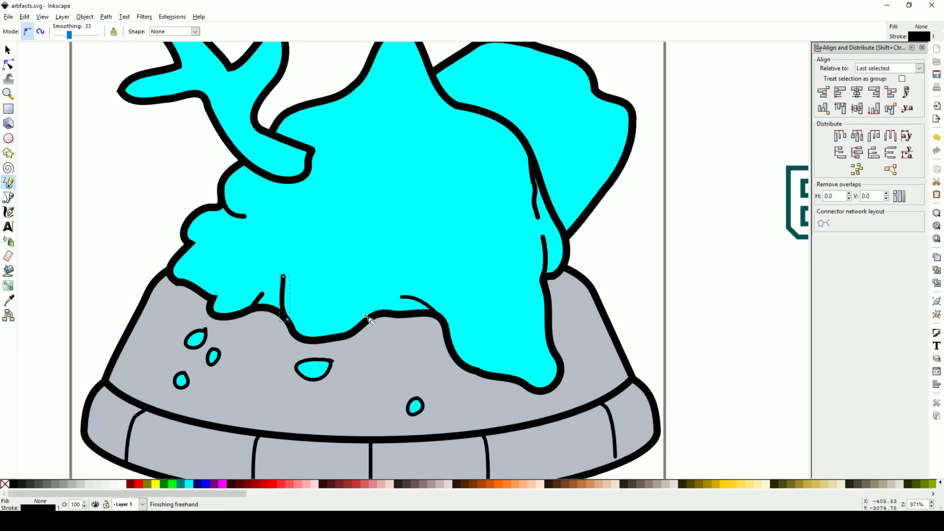
{"action": "left_click_drag", "start_coordinate": [228, 254], "coordinate": [207, 261]}
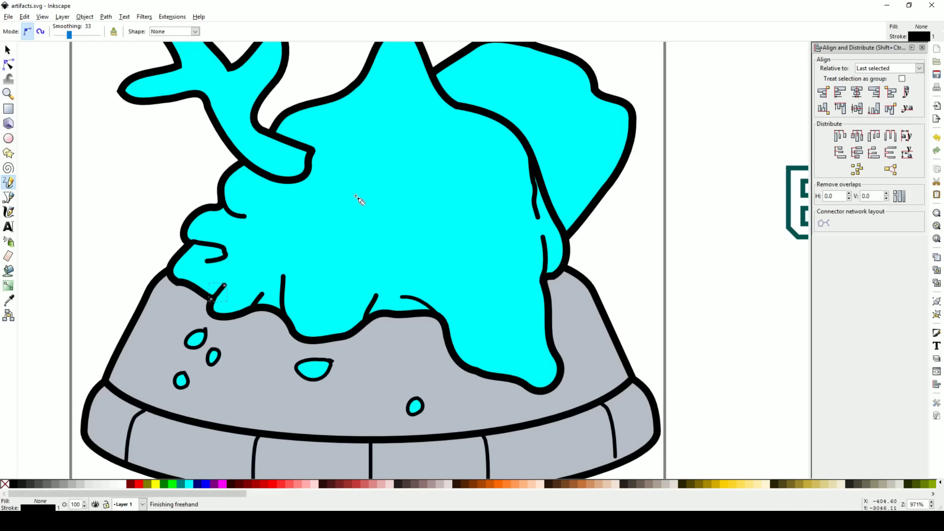
Edit the hooked stroke's nodes and try a stroke along the slop's upper edge.
{"action": "key", "text": "n"}
{"action": "left_click", "coordinate": [225, 254]}
{"action": "key", "text": "s"}
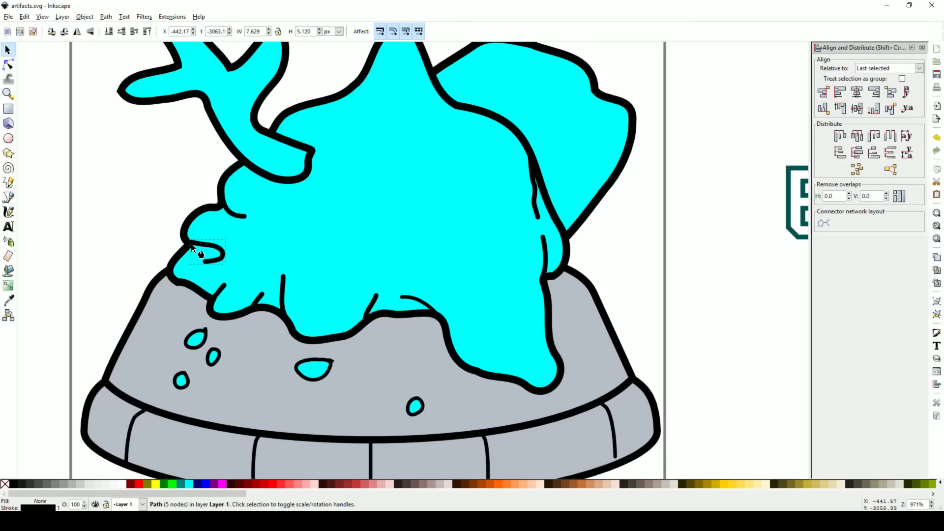
{"action": "left_click", "coordinate": [184, 250], "text": "shift"}
{"action": "scroll", "coordinate": [363, 152], "scroll_direction": "up", "scroll_amount": 4}
{"action": "key", "text": "n"}
{"action": "key", "text": "p"}
{"action": "left_click_drag", "start_coordinate": [394, 134], "coordinate": [346, 159]}
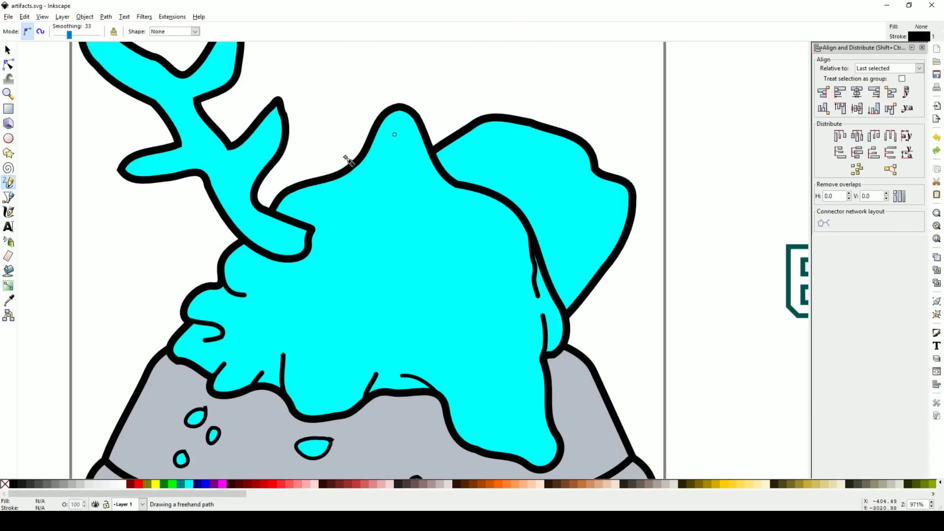
Adjust nodes on the slop's upper outline, then select the small stroke on the right drip.
{"action": "key", "text": "n"}
{"action": "mouse_move", "coordinate": [339, 194]}
{"action": "left_mouse_down"}
{"action": "mouse_move", "coordinate": [326, 170]}
{"action": "mouse_move", "coordinate": [335, 154]}
{"action": "left_mouse_up"}
{"action": "key", "text": "s"}
{"action": "key", "text": "n"}
{"action": "left_click", "coordinate": [328, 163]}
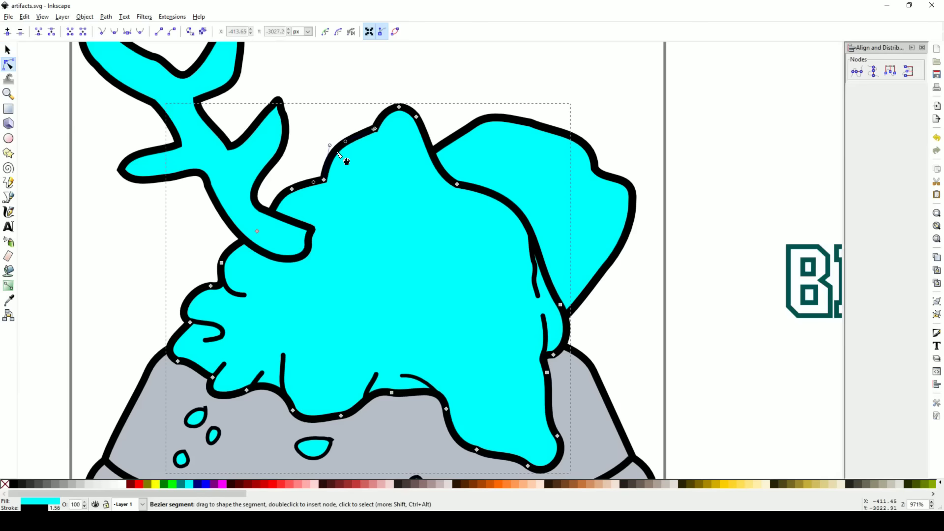
{"action": "key", "text": "s"}
{"action": "key", "text": "n"}
{"action": "key", "text": "s"}
{"action": "left_click", "coordinate": [535, 268]}
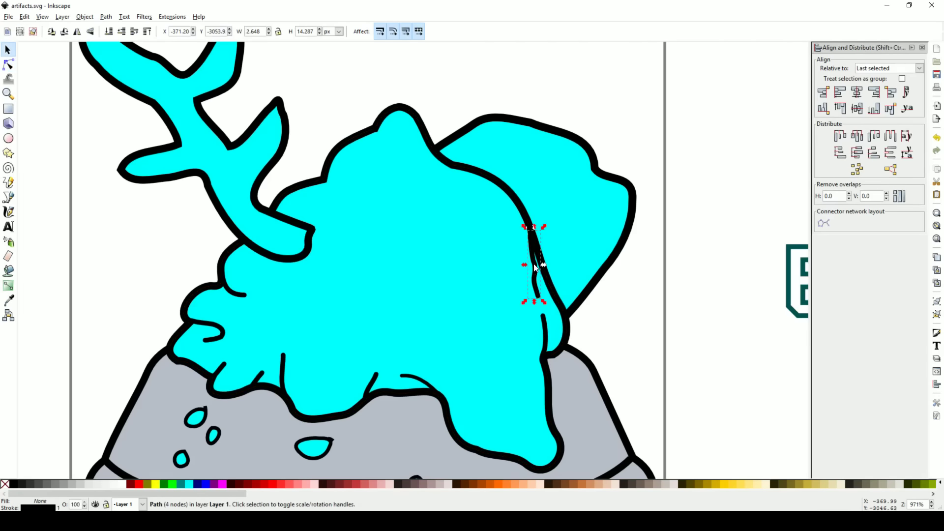
Draw lines at the slop's top edge, below its peak, and a fold near the fish's arm.
{"action": "key", "text": "p"}
{"action": "left_click_drag", "start_coordinate": [376, 129], "coordinate": [393, 148]}
{"action": "left_click_drag", "start_coordinate": [440, 182], "coordinate": [408, 188]}
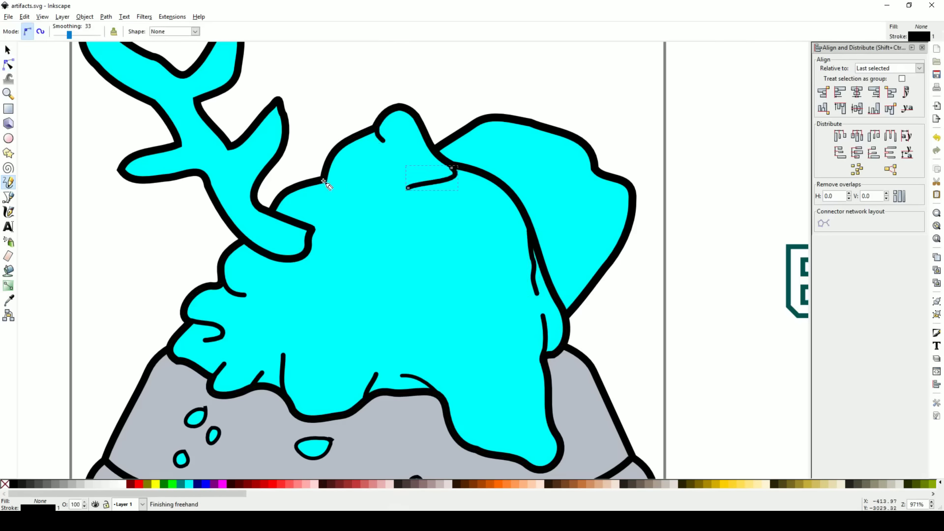
{"action": "left_click_drag", "start_coordinate": [451, 229], "coordinate": [424, 248]}
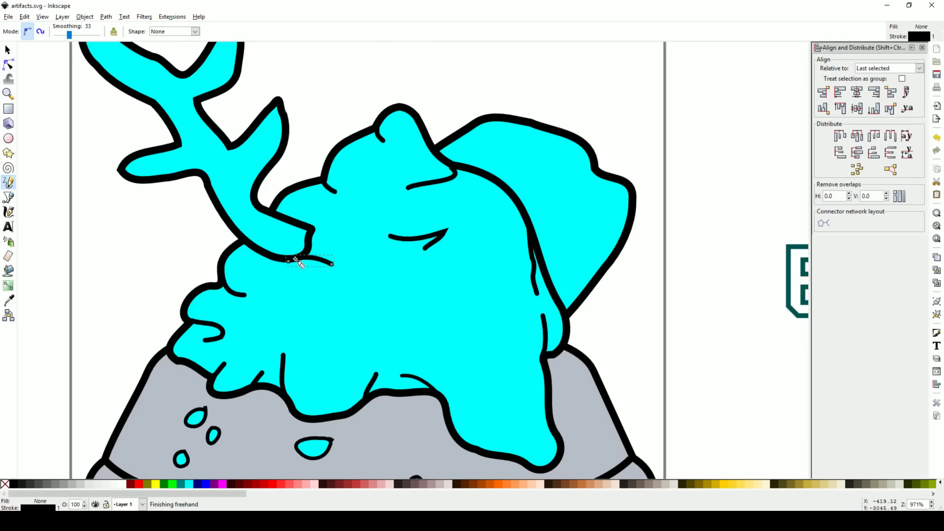
{"action": "key", "text": "ctrl+z"}
{"action": "mouse_move", "coordinate": [310, 249]}
{"action": "left_mouse_down"}
{"action": "mouse_move", "coordinate": [313, 230]}
{"action": "mouse_move", "coordinate": [266, 271]}
{"action": "left_mouse_up"}
{"action": "key", "text": "s"}
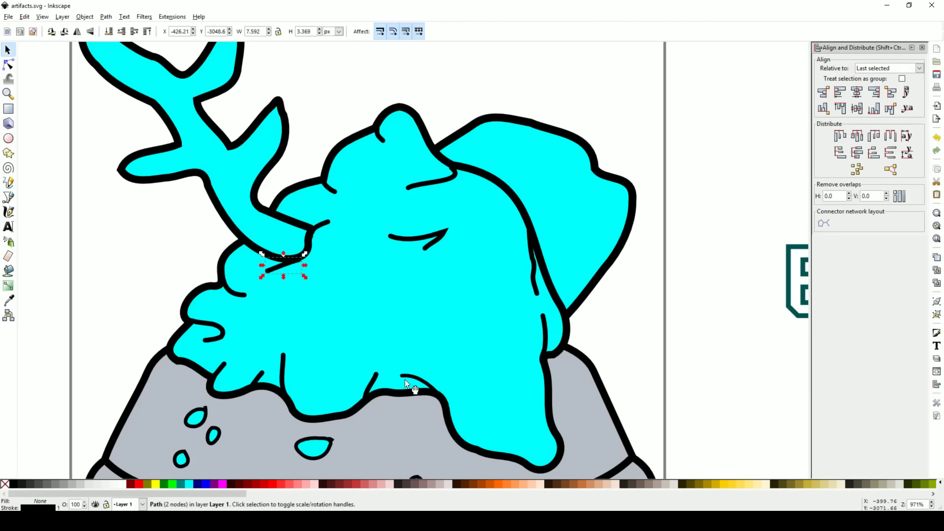
{"action": "key", "text": "p"}
Add a small mark on the slop's left and a drip line on its lower right at 0.5 width.
{"action": "left_click_drag", "start_coordinate": [279, 340], "coordinate": [292, 324]}
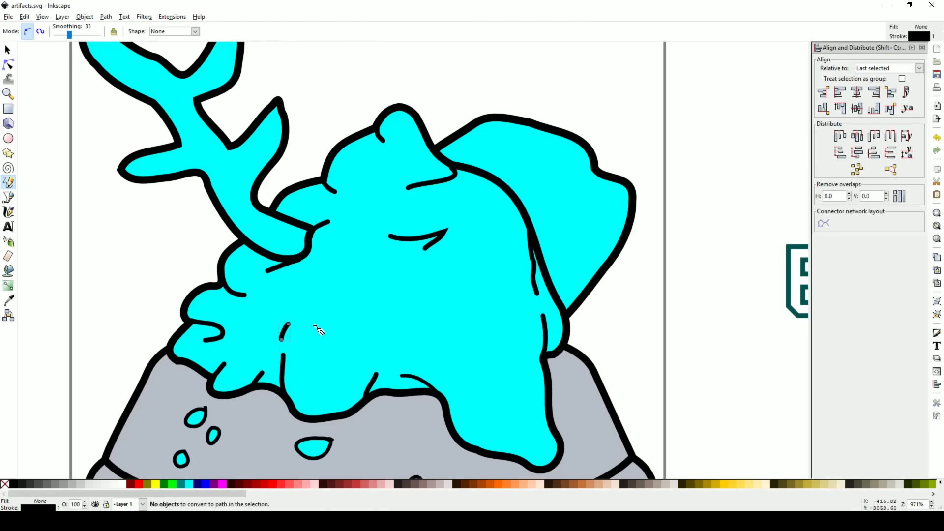
{"action": "key", "text": "s"}
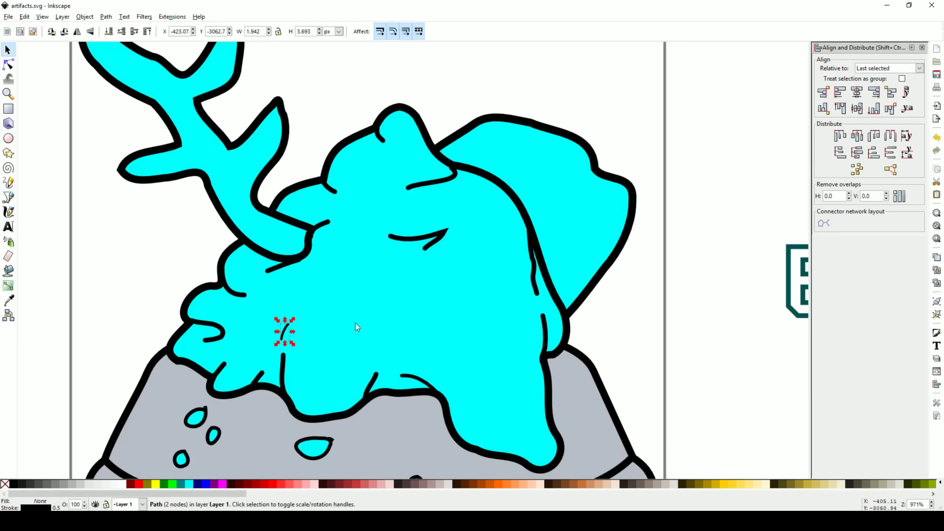
{"action": "key", "text": "p"}
{"action": "left_click_drag", "start_coordinate": [182, 357], "coordinate": [196, 347]}
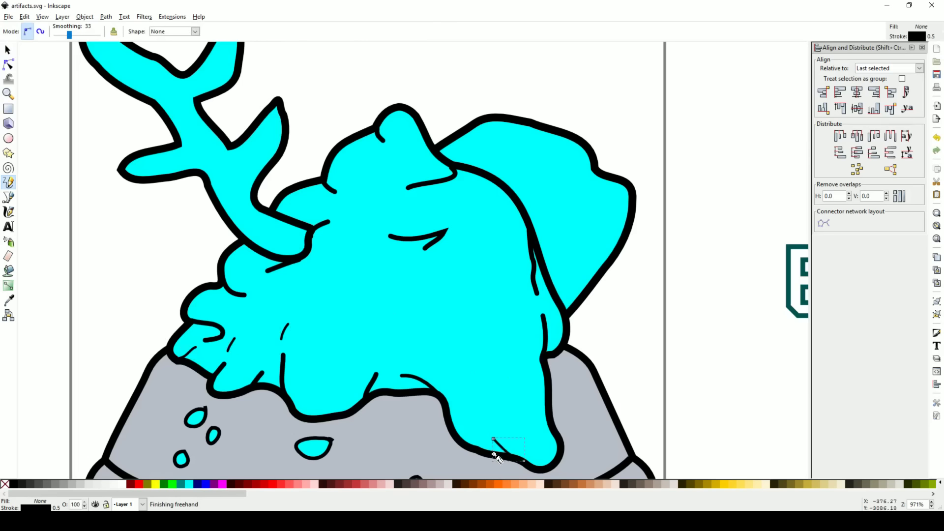
{"action": "key", "text": "ctrl+z"}
{"action": "left_click_drag", "start_coordinate": [482, 451], "coordinate": [471, 432]}
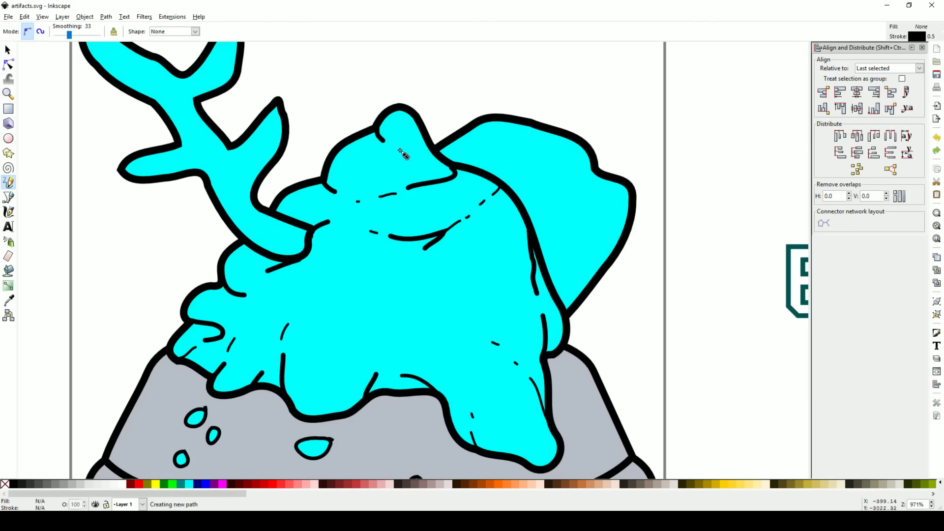
Flatten and widen the short stroke near the arm, then add a dash across the slop's middle.
{"action": "key", "text": "s"}
{"action": "left_click", "coordinate": [318, 226]}
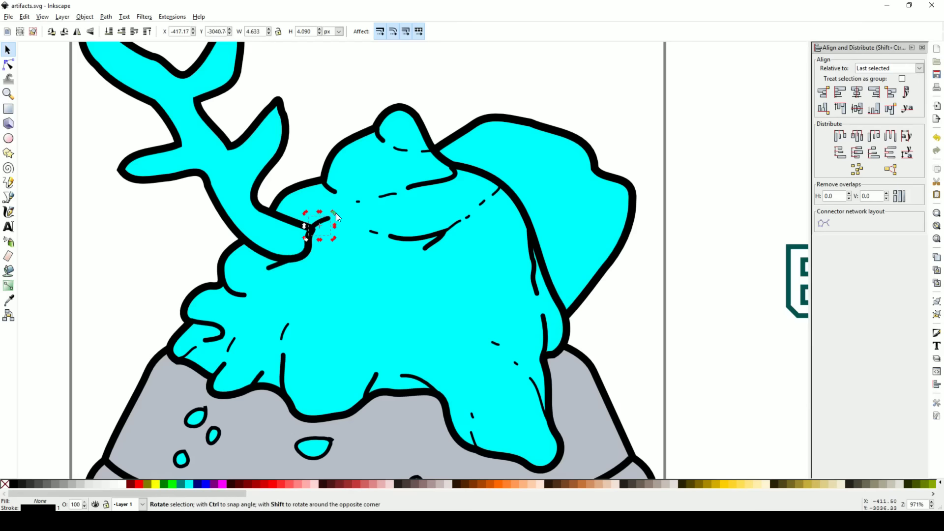
{"action": "left_click_drag", "start_coordinate": [335, 219], "coordinate": [338, 225]}
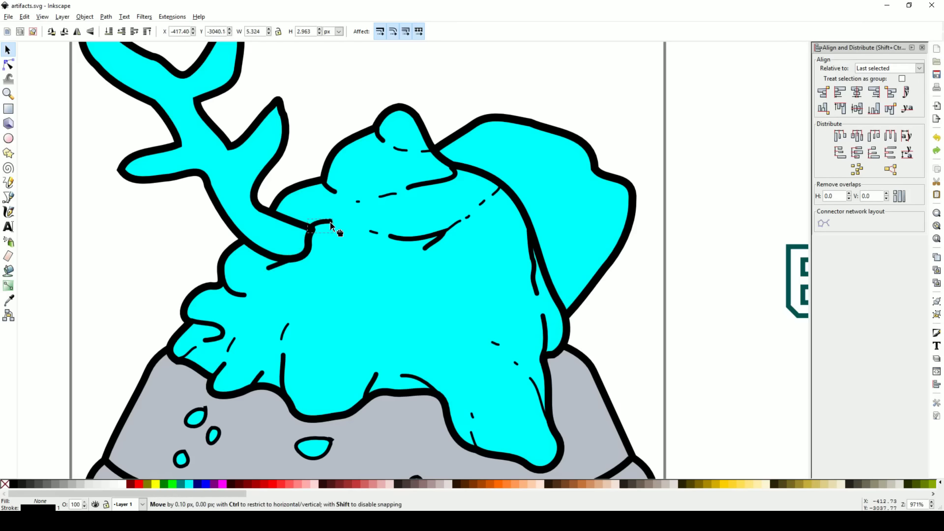
{"action": "left_click", "coordinate": [288, 332]}
{"action": "key", "text": "p"}
{"action": "left_click", "coordinate": [265, 277]}
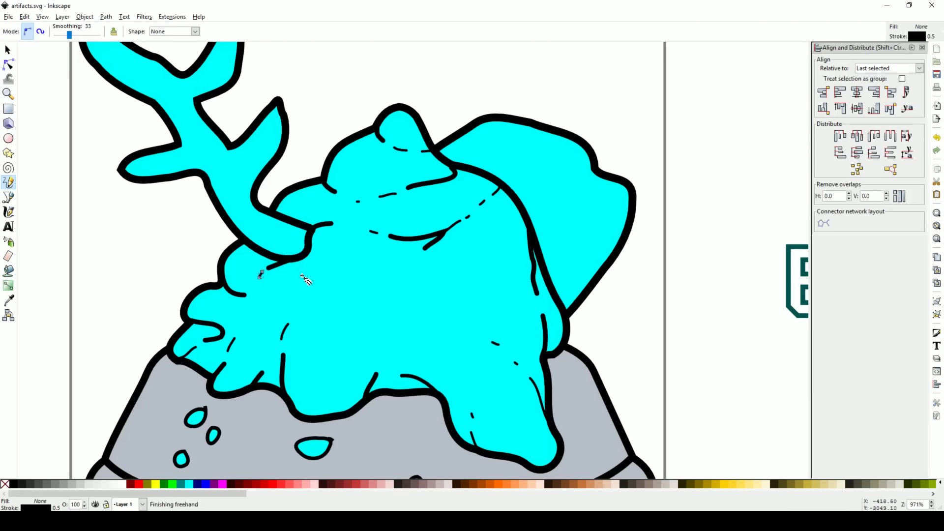
{"action": "left_click_drag", "start_coordinate": [286, 263], "coordinate": [310, 265]}
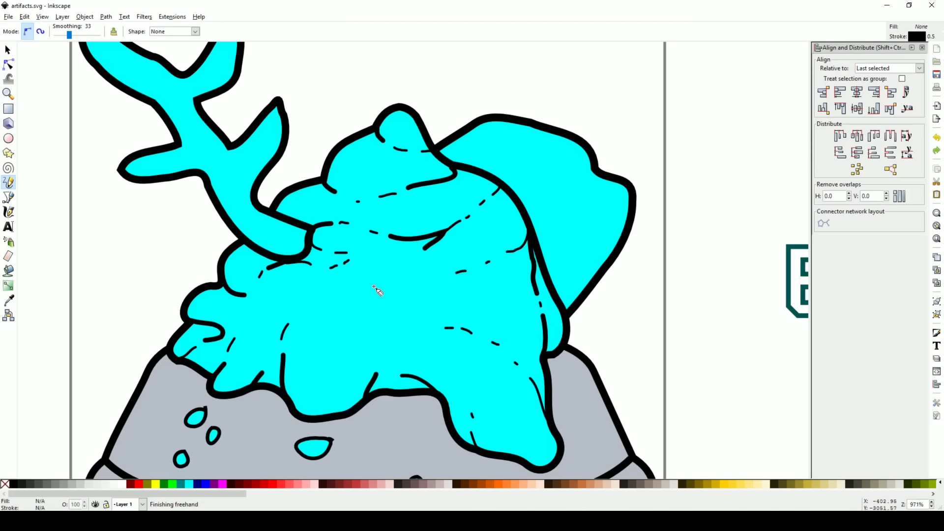
{"action": "key", "text": "space"}
Smooth the upper curve of the fish's arm by editing the cyan outline's nodes.
{"action": "scroll", "coordinate": [302, 317], "scroll_direction": "down", "scroll_amount": 5}
{"action": "scroll", "coordinate": [583, 350], "scroll_direction": "left", "scroll_amount": 3}
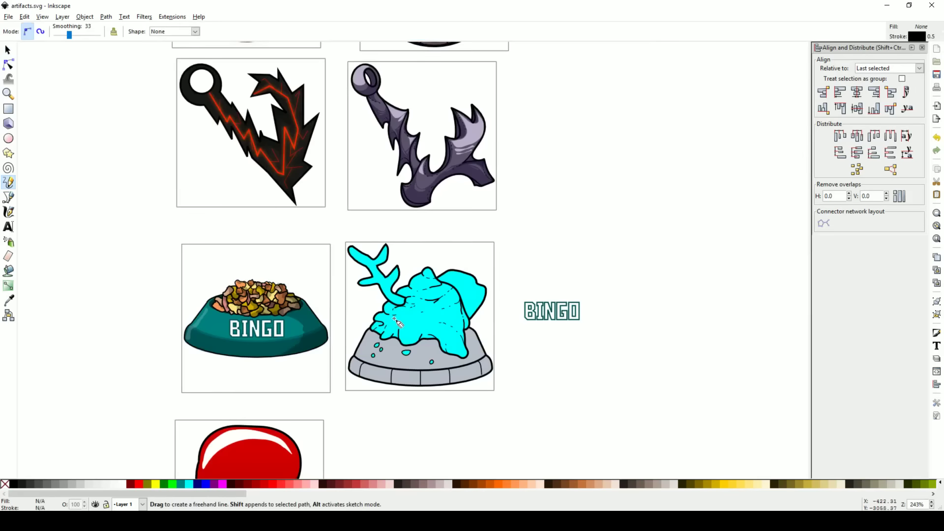
{"action": "scroll", "coordinate": [394, 237], "scroll_direction": "up", "scroll_amount": 5}
{"action": "left_click", "coordinate": [394, 238]}
{"action": "scroll", "coordinate": [394, 238], "scroll_direction": "up", "scroll_amount": 4}
{"action": "key", "text": "n"}
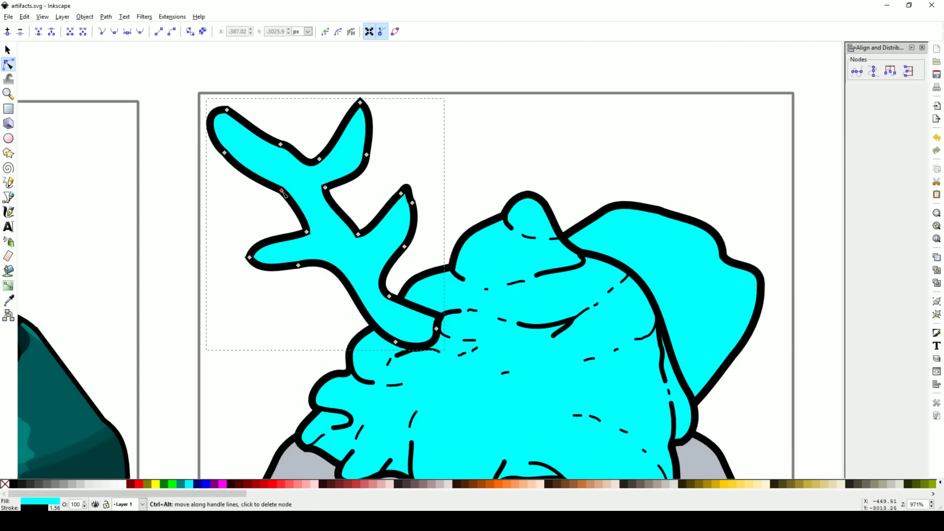
{"action": "left_click_drag", "start_coordinate": [281, 146], "coordinate": [328, 184]}
{"action": "left_click", "coordinate": [366, 155], "text": "ctrl+alt"}
{"action": "key", "text": "ctrl+z"}
Remove the right arm tip node, adjust the right arm's curve and bulge its lower edge.
{"action": "key", "text": "Escape"}
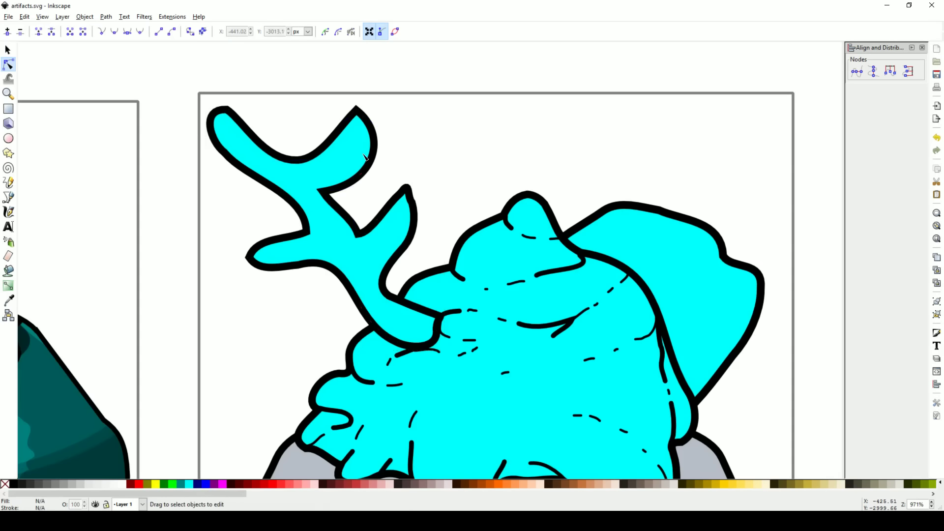
{"action": "left_click", "coordinate": [413, 203], "text": "ctrl+alt"}
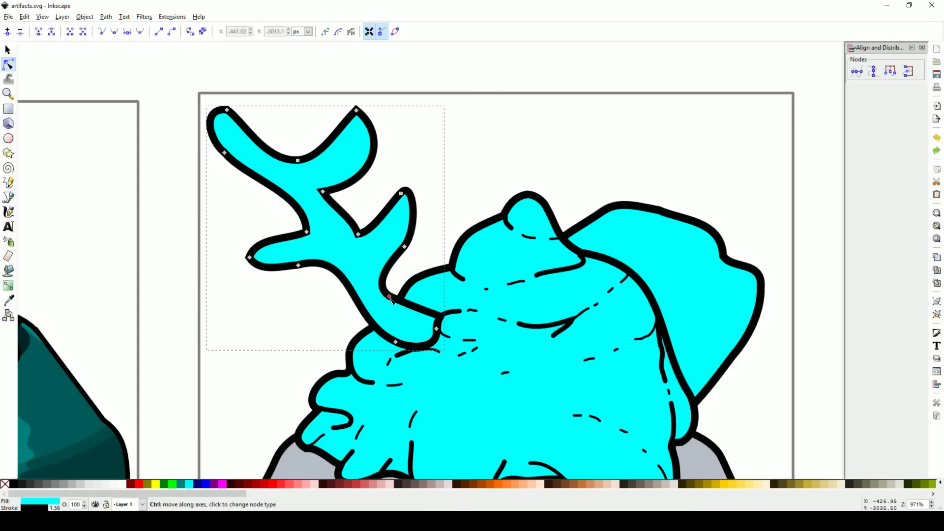
{"action": "left_click_drag", "start_coordinate": [390, 296], "coordinate": [397, 288]}
{"action": "left_click_drag", "start_coordinate": [463, 326], "coordinate": [460, 322]}
{"action": "key", "text": "Escape"}
{"action": "left_click_drag", "start_coordinate": [274, 268], "coordinate": [268, 281]}
{"action": "key", "text": "b"}
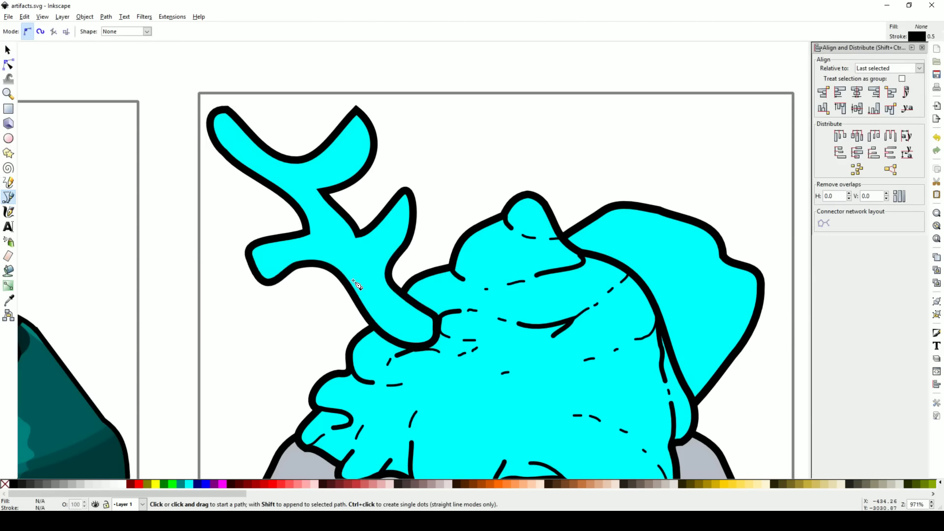
Select the contour strokes on the lower branch.
{"action": "key", "text": "p"}
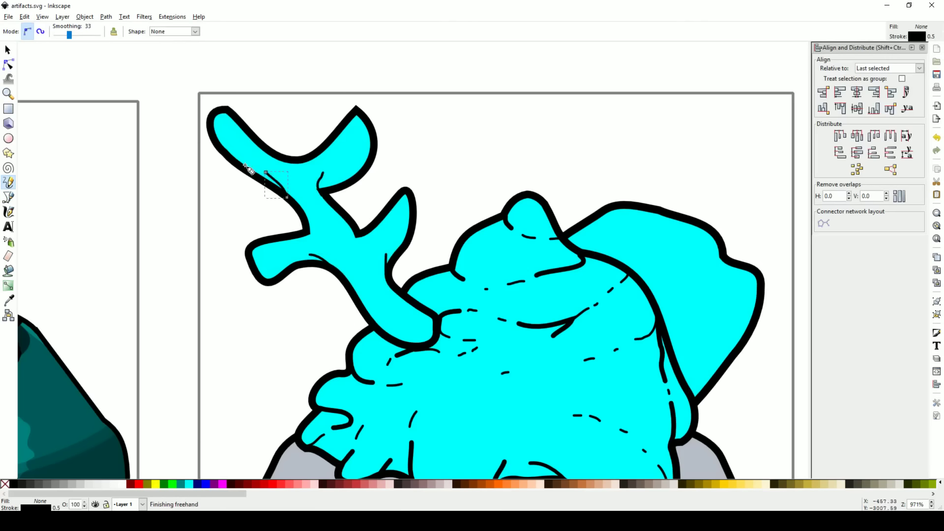
{"action": "key", "text": "s"}
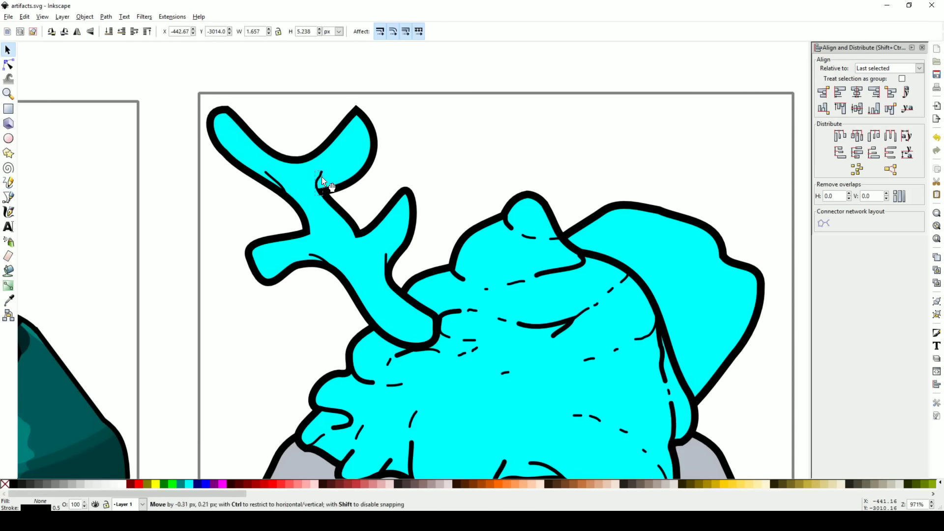
{"action": "left_click_drag", "start_coordinate": [233, 149], "coordinate": [423, 294]}
{"action": "key", "text": "Escape"}
{"action": "key", "text": "n"}
{"action": "left_click", "coordinate": [322, 259]}
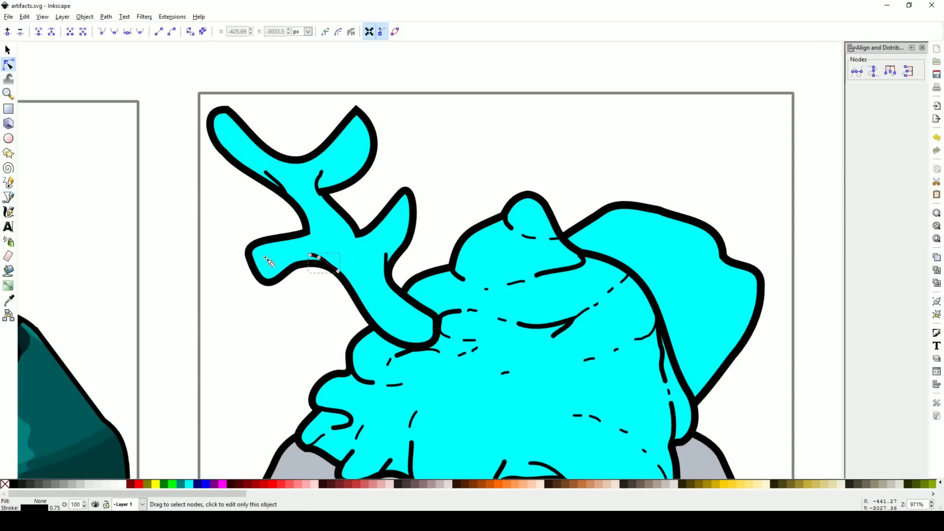
{"action": "key", "text": "p"}
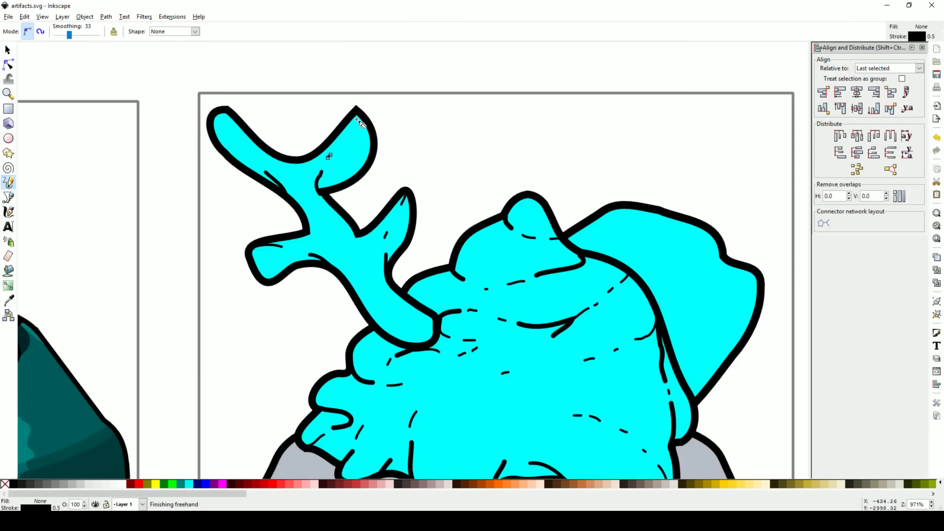
Draw short shading strokes along the branch edges of the antler-like shape.
{"action": "left_click_drag", "start_coordinate": [400, 149], "coordinate": [413, 165]}
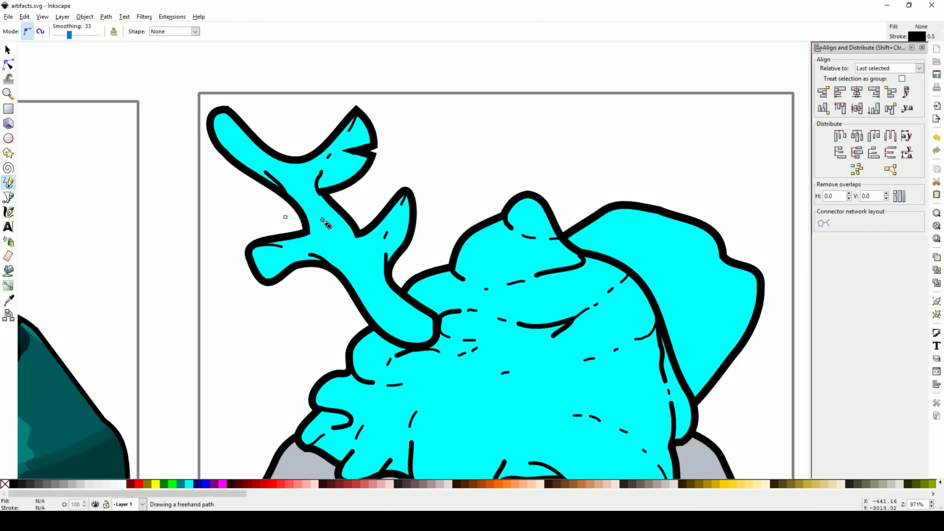
{"action": "mouse_move", "coordinate": [284, 216]}
{"action": "left_mouse_down"}
{"action": "mouse_move", "coordinate": [322, 219]}
{"action": "mouse_move", "coordinate": [313, 226]}
{"action": "left_mouse_up"}
{"action": "left_click_drag", "start_coordinate": [366, 278], "coordinate": [351, 294]}
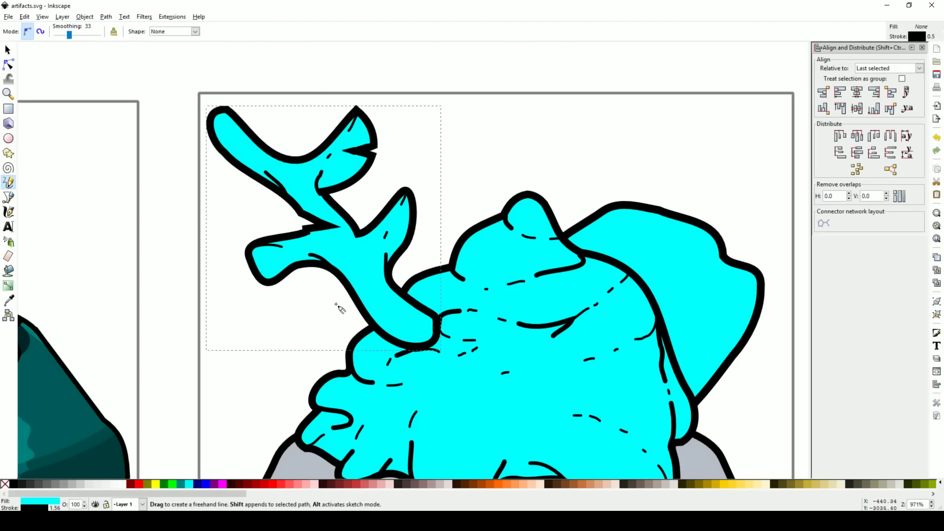
{"action": "key", "text": "s"}
{"action": "key", "text": "ctrl+plus"}
Extend the forked branch outline with one more freehand Pencil stroke.
{"action": "key", "text": "Escape"}
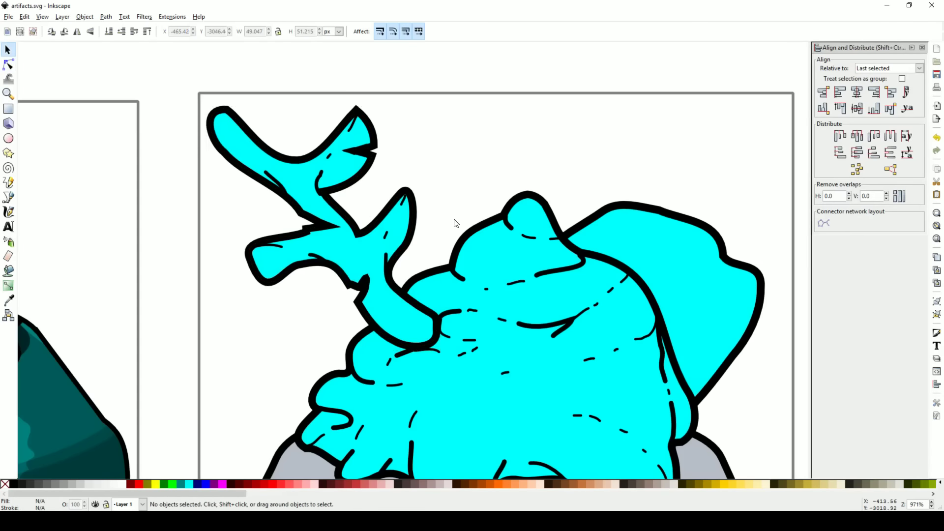
{"action": "key", "text": "p"}
{"action": "mouse_move", "coordinate": [415, 298]}
{"action": "left_mouse_down"}
{"action": "mouse_move", "coordinate": [444, 313]}
{"action": "mouse_move", "coordinate": [398, 314]}
{"action": "left_mouse_up"}
{"action": "key", "text": "n"}
{"action": "key", "text": "p"}
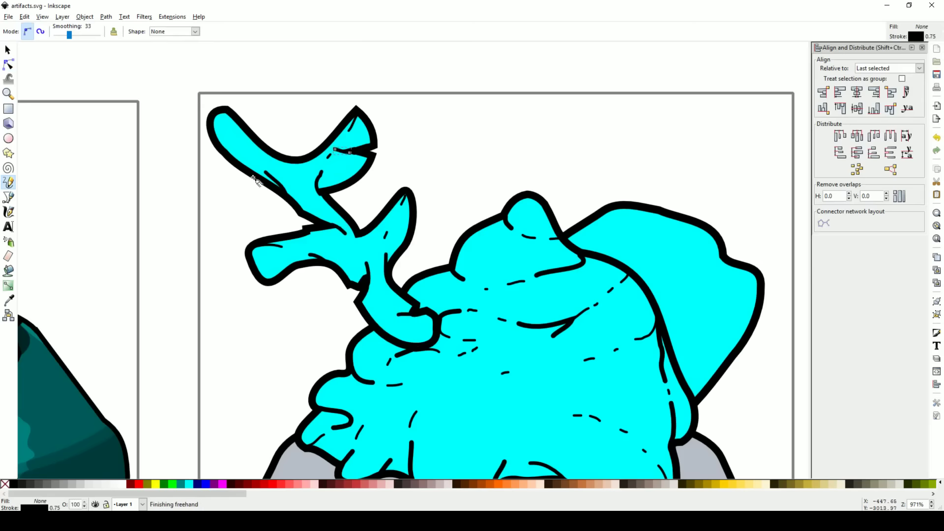
Zoom out to the whole page and fill the branch light grey like bone.
{"action": "key", "text": "s"}
{"action": "scroll", "coordinate": [494, 181], "scroll_direction": "down", "scroll_amount": 4}
{"action": "key", "text": "n"}
{"action": "key", "text": "s"}
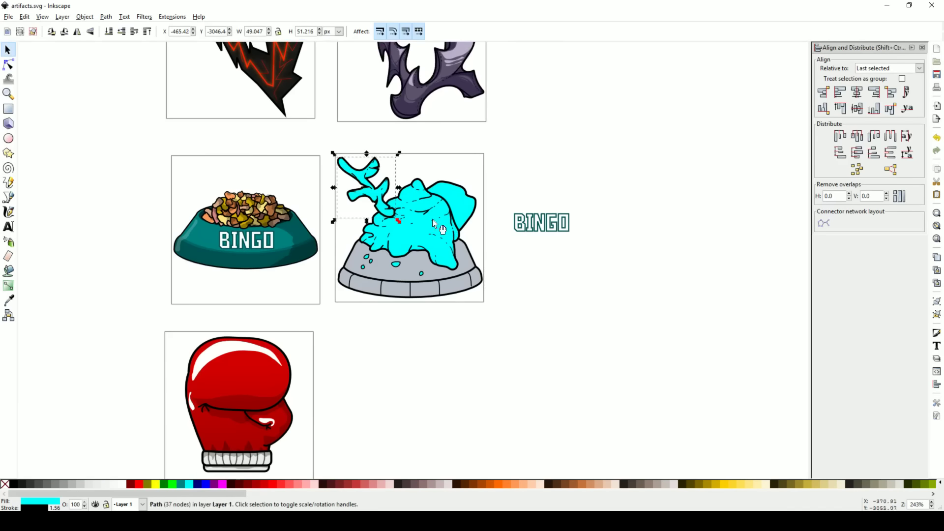
{"action": "scroll", "coordinate": [382, 189], "scroll_direction": "up", "scroll_amount": 2}
{"action": "left_click", "coordinate": [671, 484]}
{"action": "left_click", "coordinate": [603, 344]}
Give the bowl base the BINGO lettering's teal, then shift its hue to a muted teal (#2f9da7).
{"action": "key", "text": "n"}
{"action": "left_click", "coordinate": [415, 341]}
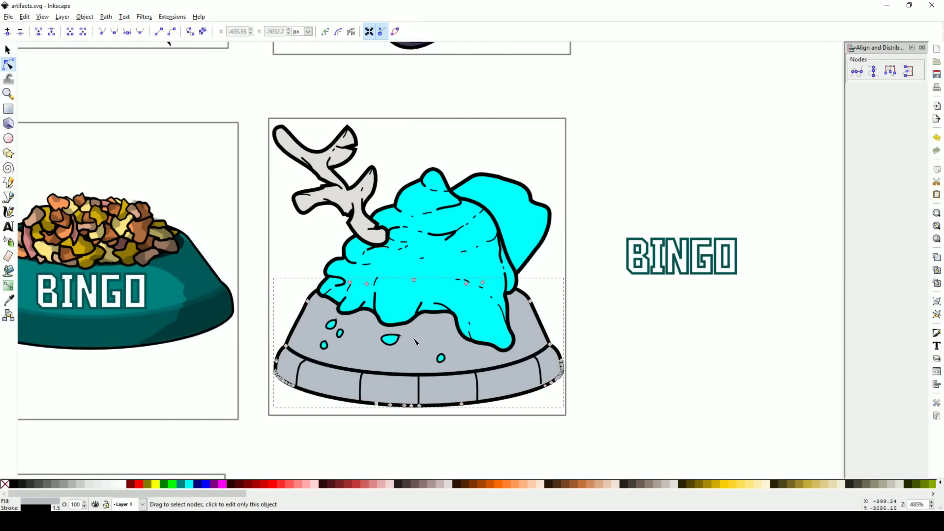
{"action": "key", "text": "d"}
{"action": "left_click", "coordinate": [638, 241]}
{"action": "key", "text": "ctrl+shift+f"}
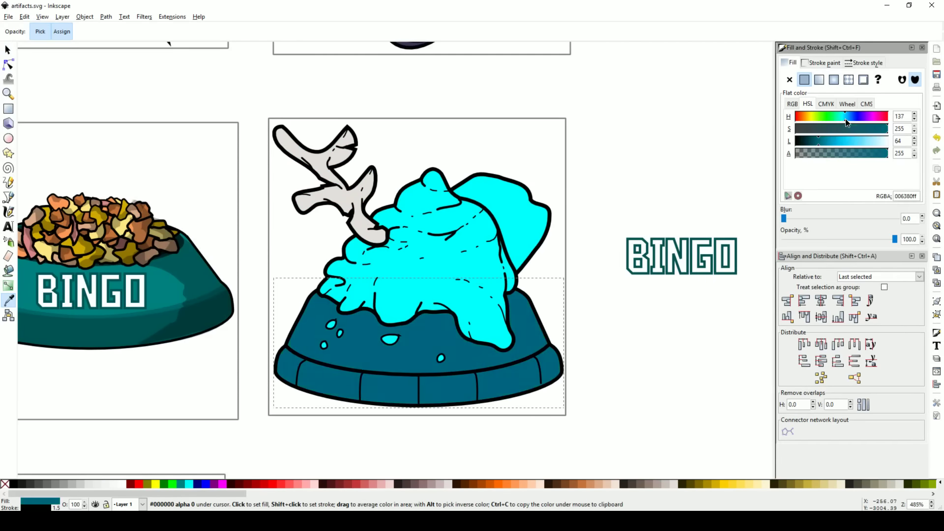
{"action": "mouse_move", "coordinate": [845, 119]}
{"action": "left_mouse_down"}
{"action": "mouse_move", "coordinate": [799, 118]}
{"action": "mouse_move", "coordinate": [847, 117]}
{"action": "mouse_move", "coordinate": [828, 141]}
{"action": "mouse_move", "coordinate": [837, 129]}
{"action": "left_mouse_up"}
Pan across the artwork, selecting the bone branch and sweeping a selection before clearing it.
{"action": "key", "text": "s"}
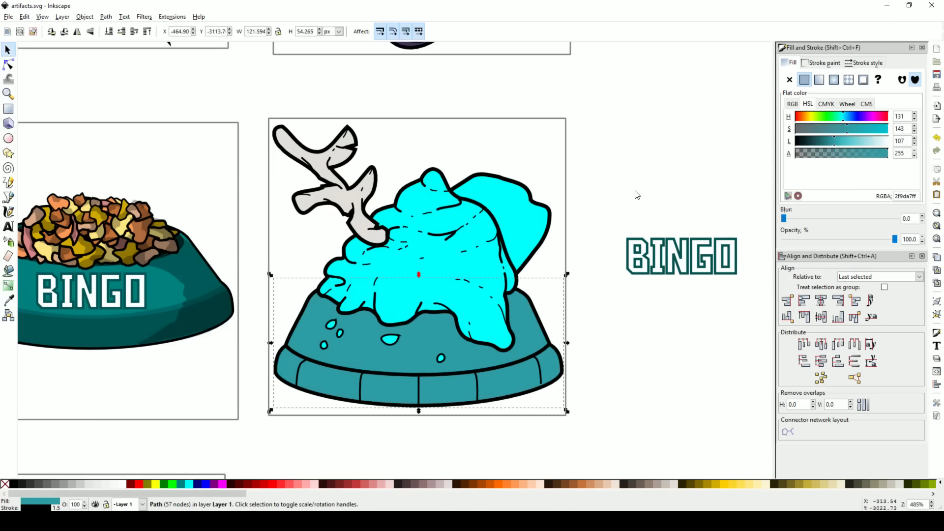
{"action": "scroll", "coordinate": [634, 194], "scroll_direction": "right", "scroll_amount": 1}
{"action": "scroll", "coordinate": [464, 280], "scroll_direction": "up", "scroll_amount": 1}
{"action": "left_click", "coordinate": [231, 147]}
{"action": "left_click_drag", "start_coordinate": [144, 50], "coordinate": [340, 245]}
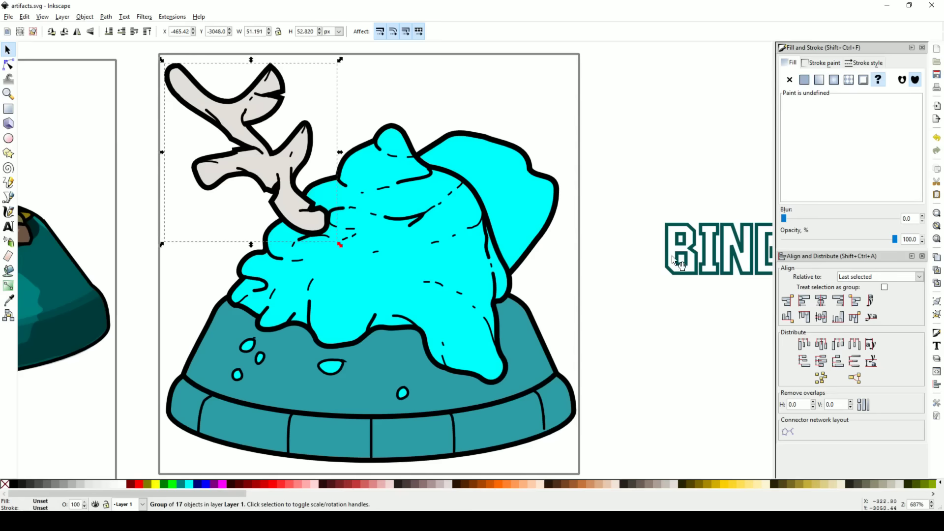
{"action": "left_click", "coordinate": [551, 238]}
{"action": "scroll", "coordinate": [455, 198], "scroll_direction": "right", "scroll_amount": 1}
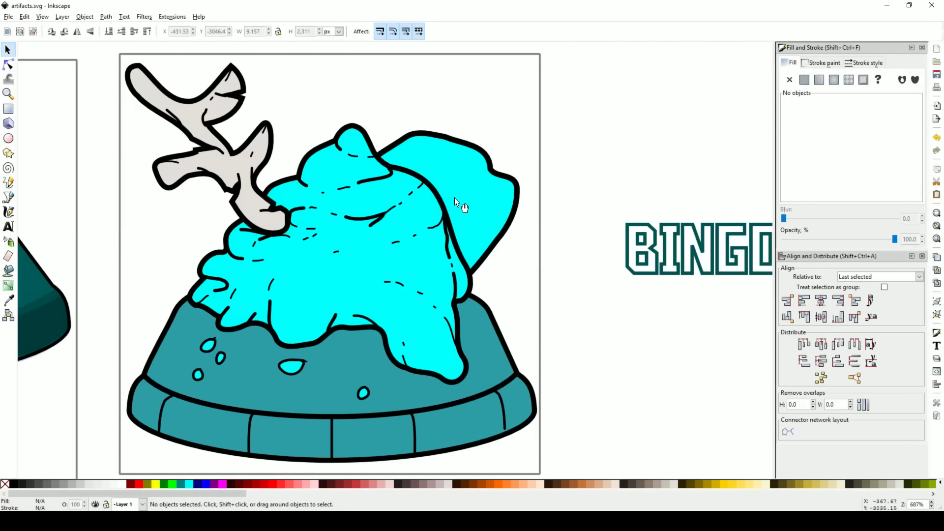
Draw a short black freehand stroke at the cyan slop lobe's upper right.
{"action": "left_click", "coordinate": [491, 213]}
{"action": "key", "text": "n"}
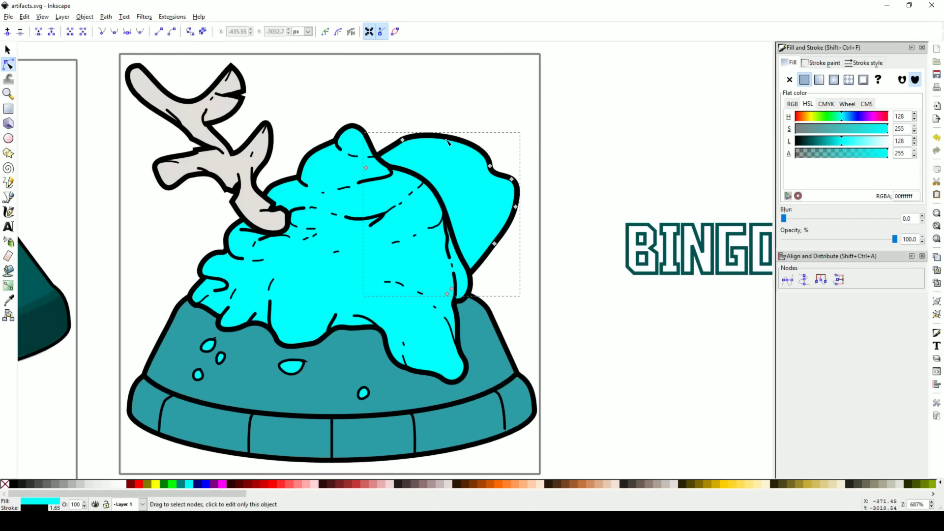
{"action": "key", "text": "Escape"}
{"action": "key", "text": "p"}
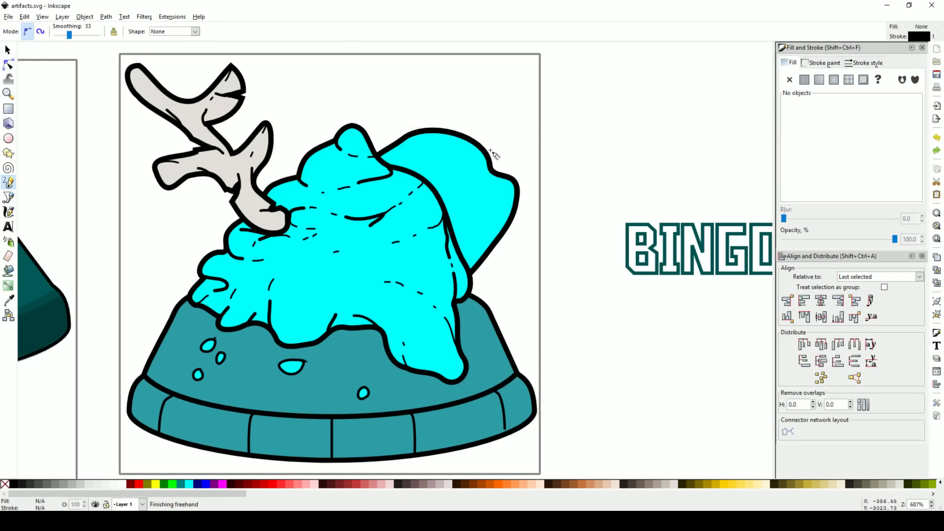
{"action": "left_click_drag", "start_coordinate": [476, 209], "coordinate": [502, 141]}
Merge the new stroke into the cyan lobe with Path > Union.
{"action": "key", "text": "n"}
{"action": "key", "text": "s"}
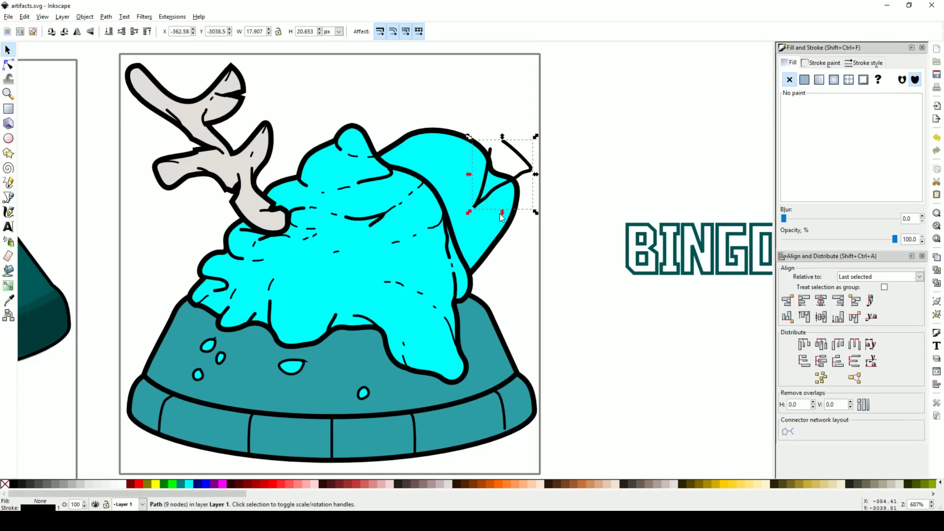
{"action": "key", "text": "n"}
{"action": "key", "text": "s"}
{"action": "key", "text": "ctrl+plus"}
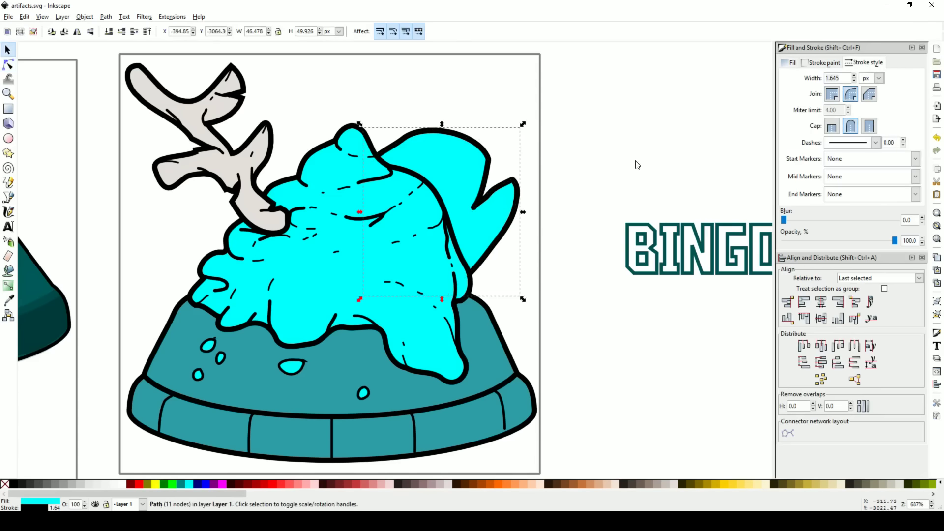
Drag the merged lobe's right and top nodes to notch it into a fish-like head.
{"action": "key", "text": "n"}
{"action": "left_click_drag", "start_coordinate": [489, 161], "coordinate": [493, 166]}
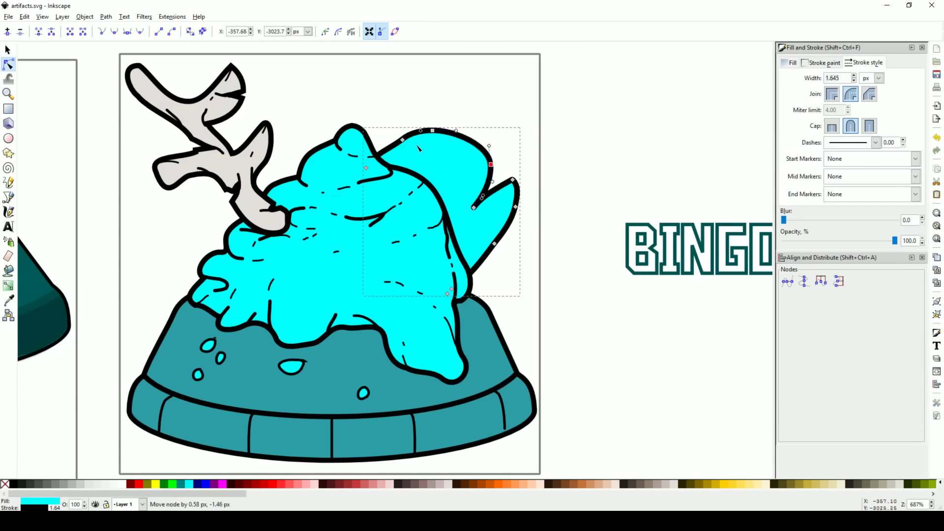
{"action": "left_click_drag", "start_coordinate": [432, 131], "coordinate": [436, 129]}
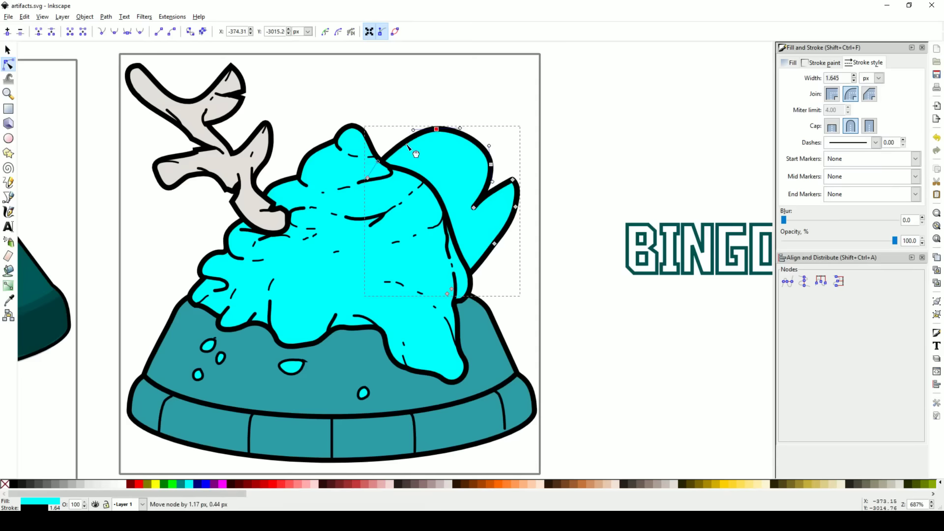
{"action": "left_click_drag", "start_coordinate": [512, 180], "coordinate": [502, 211]}
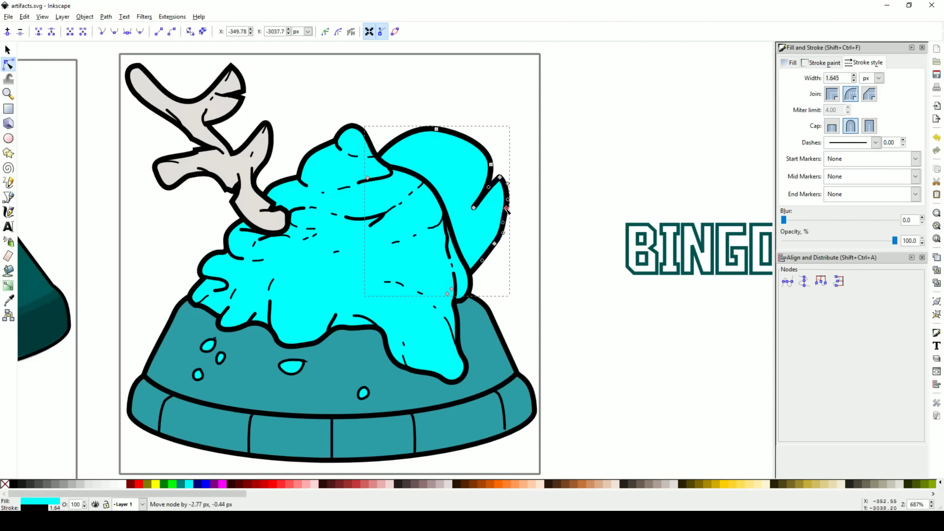
Draw a small black-outlined oval eye, about 8.9 × 15.3 px, on the lobe.
{"action": "key", "text": "Escape"}
{"action": "key", "text": "s"}
{"action": "left_click", "coordinate": [9, 139]}
{"action": "left_click_drag", "start_coordinate": [434, 168], "coordinate": [469, 224]}
Fill the eye oval black and give it a 1.5 px outline.
{"action": "key", "text": "s"}
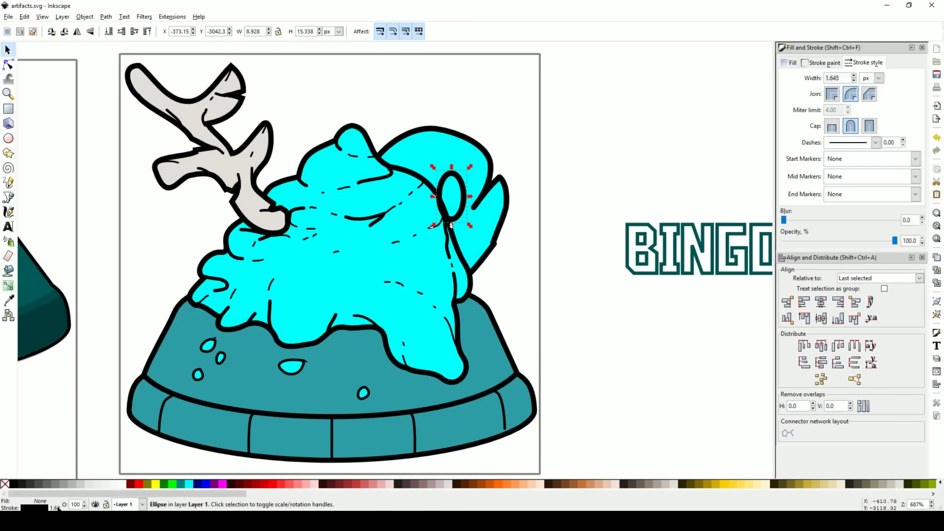
{"action": "right_click", "coordinate": [58, 508]}
{"action": "left_click", "coordinate": [73, 435]}
{"action": "left_click", "coordinate": [14, 484]}
{"action": "scroll", "coordinate": [459, 193], "scroll_direction": "up", "scroll_amount": 4}
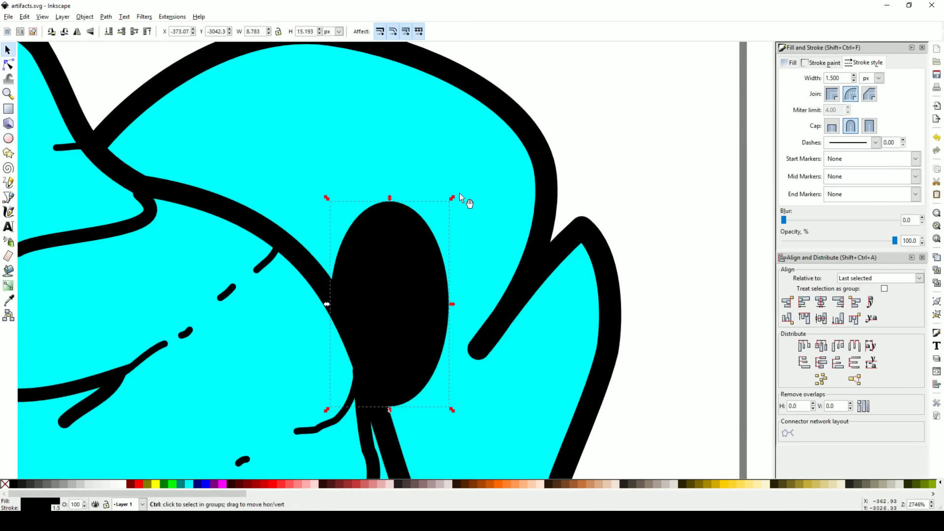
Add a scaled-down white inner oval and turn the outer eye oval 40% grey.
{"action": "key", "text": "ctrl+d"}
{"action": "left_click_drag", "start_coordinate": [452, 198], "coordinate": [428, 236]}
{"action": "left_click_drag", "start_coordinate": [389, 373], "coordinate": [389, 313]}
{"action": "left_click", "coordinate": [123, 485]}
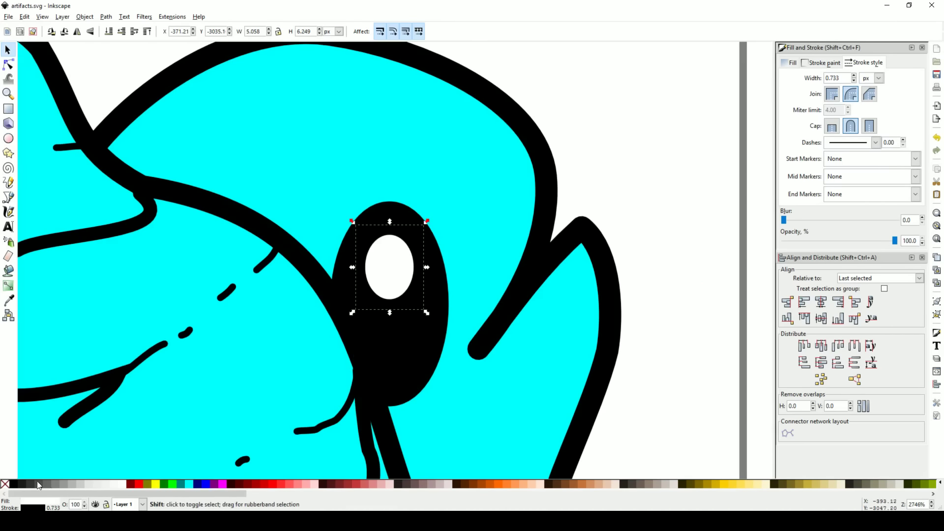
{"action": "left_click", "coordinate": [394, 305]}
{"action": "left_click", "coordinate": [54, 483]}
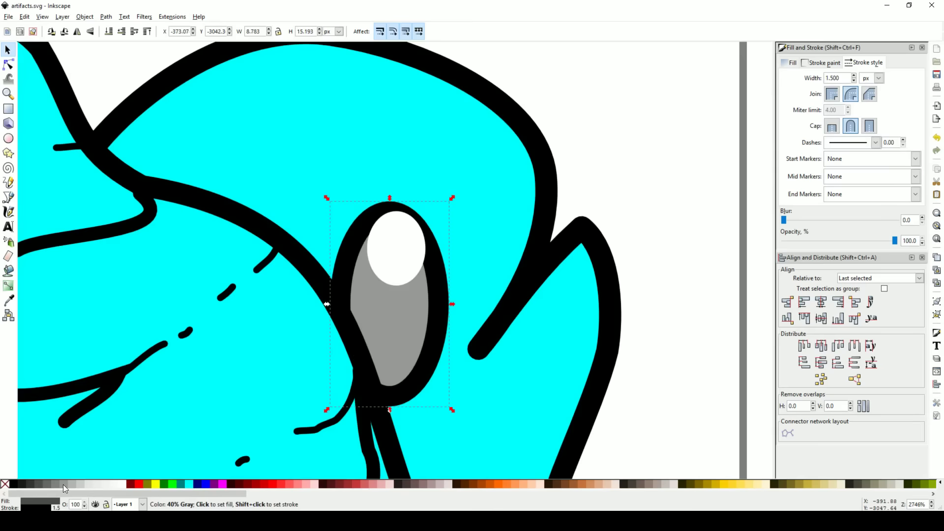
Position and duplicate the small white highlight spots to make a cluster of three on the eye.
{"action": "mouse_move", "coordinate": [399, 252]}
{"action": "left_mouse_down"}
{"action": "mouse_move", "coordinate": [393, 267]}
{"action": "mouse_move", "coordinate": [414, 253]}
{"action": "left_mouse_up"}
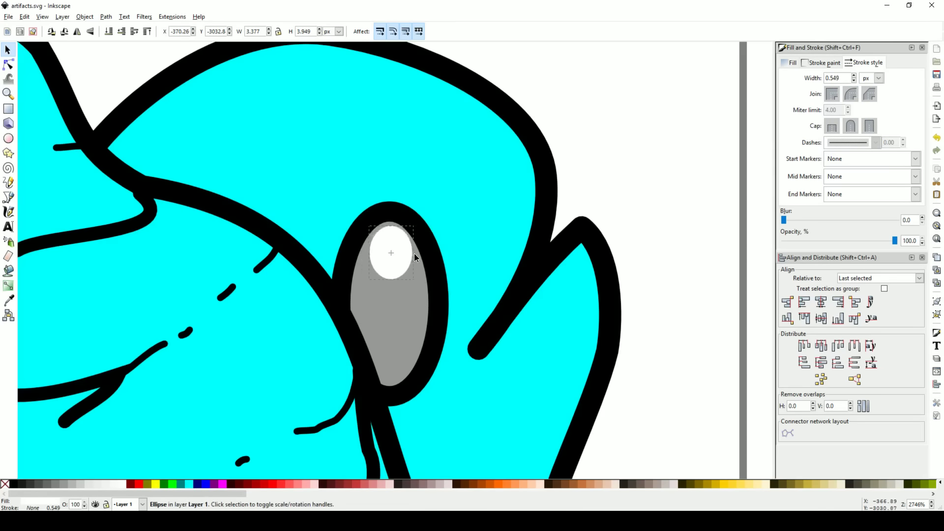
{"action": "left_click_drag", "start_coordinate": [393, 287], "coordinate": [414, 279]}
{"action": "key", "text": "ctrl+d"}
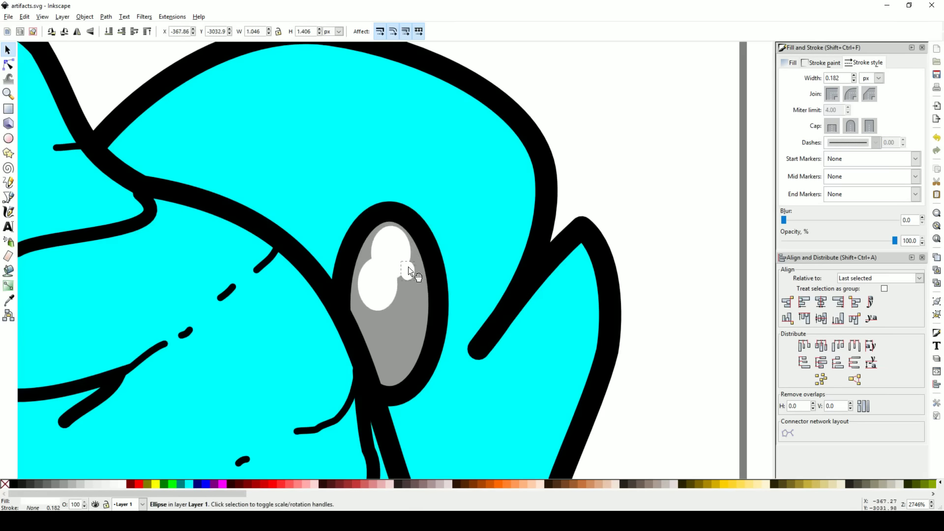
{"action": "left_click", "coordinate": [408, 271], "text": "shift"}
{"action": "scroll", "coordinate": [498, 249], "scroll_direction": "down", "scroll_amount": 3}
Pull the head outline's right node in toward the eye and move the tip node left.
{"action": "key", "text": "n"}
{"action": "left_click", "coordinate": [508, 344]}
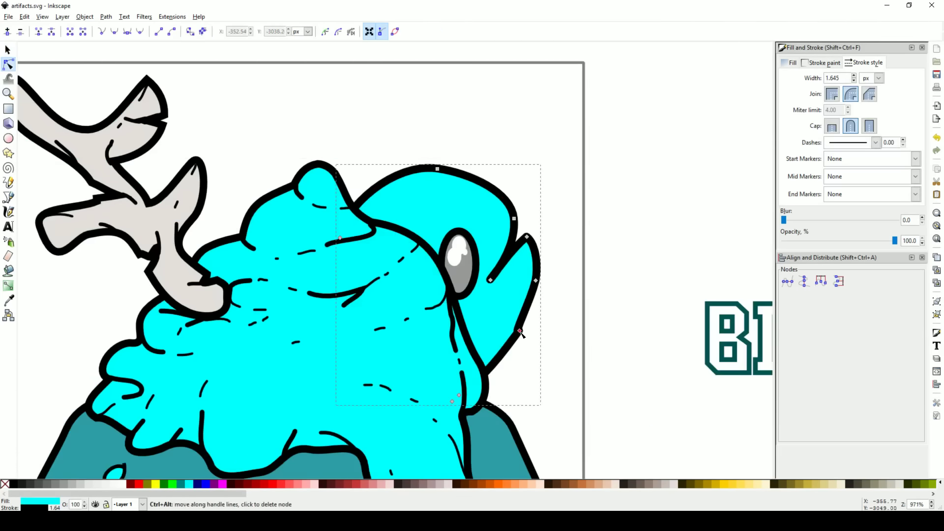
{"action": "left_click_drag", "start_coordinate": [536, 280], "coordinate": [518, 309]}
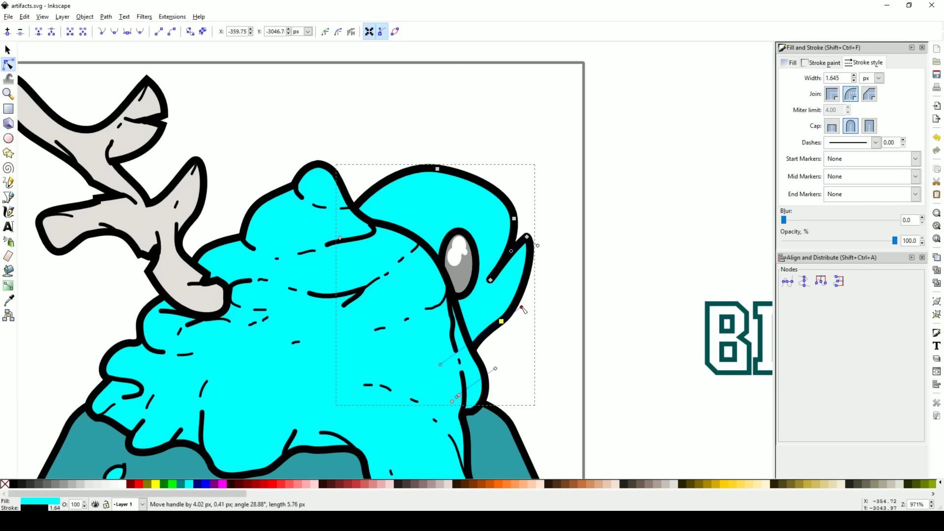
{"action": "key", "text": "Escape"}
{"action": "left_click_drag", "start_coordinate": [527, 236], "coordinate": [518, 238]}
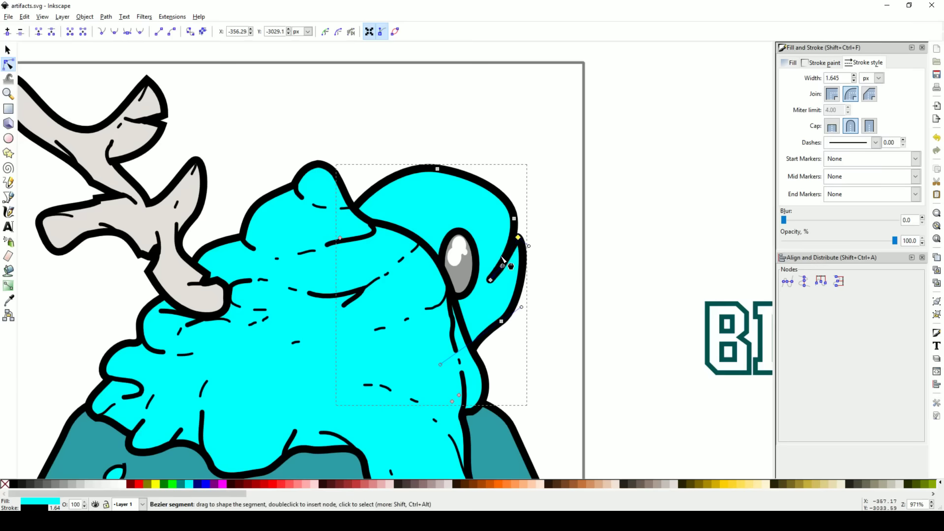
{"action": "key", "text": "s"}
{"action": "key", "text": "Escape"}
{"action": "scroll", "coordinate": [661, 265], "scroll_direction": "down", "scroll_amount": 6}
{"action": "scroll", "coordinate": [548, 228], "scroll_direction": "up", "scroll_amount": 8}
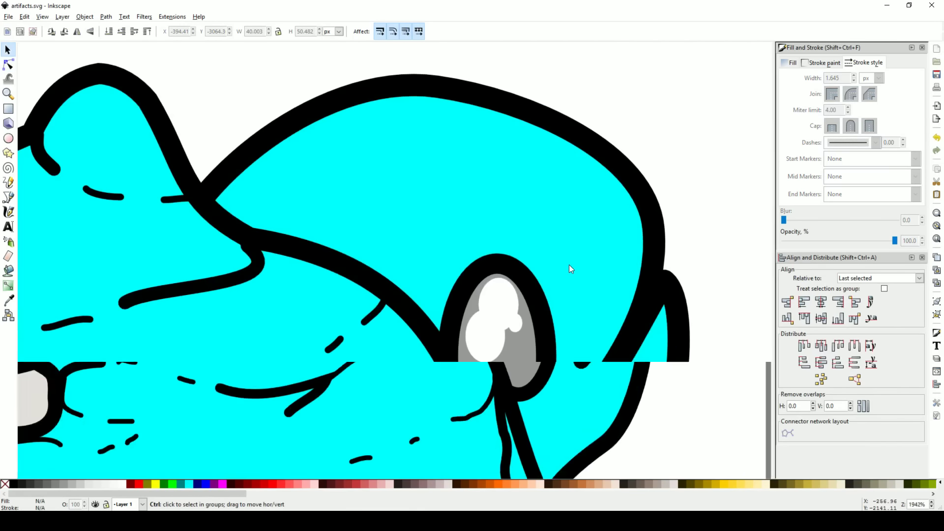
{"action": "double_click", "coordinate": [539, 185]}
Draw a freehand stroke along the fish head's right edge.
{"action": "key", "text": "p"}
{"action": "scroll", "coordinate": [624, 241], "scroll_direction": "down", "scroll_amount": 3}
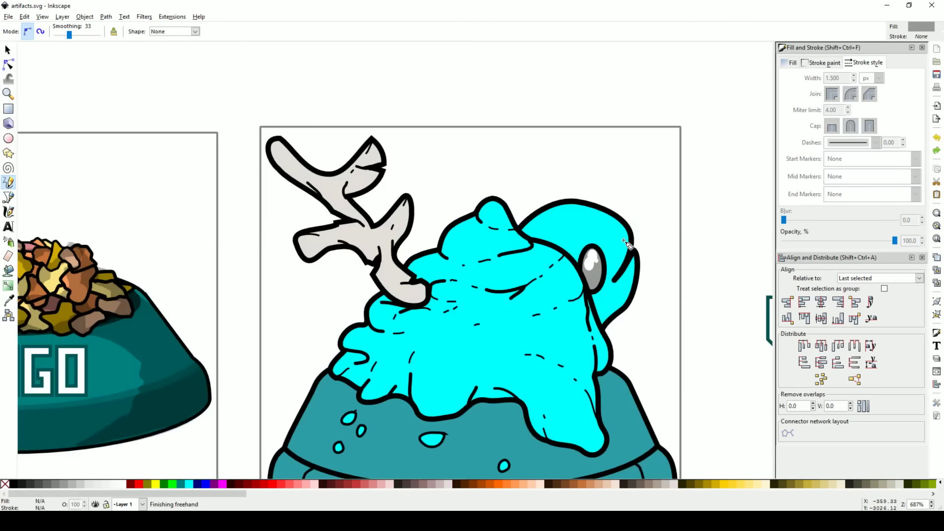
{"action": "scroll", "coordinate": [624, 240], "scroll_direction": "right", "scroll_amount": 4}
{"action": "scroll", "coordinate": [565, 284], "scroll_direction": "up", "scroll_amount": 4}
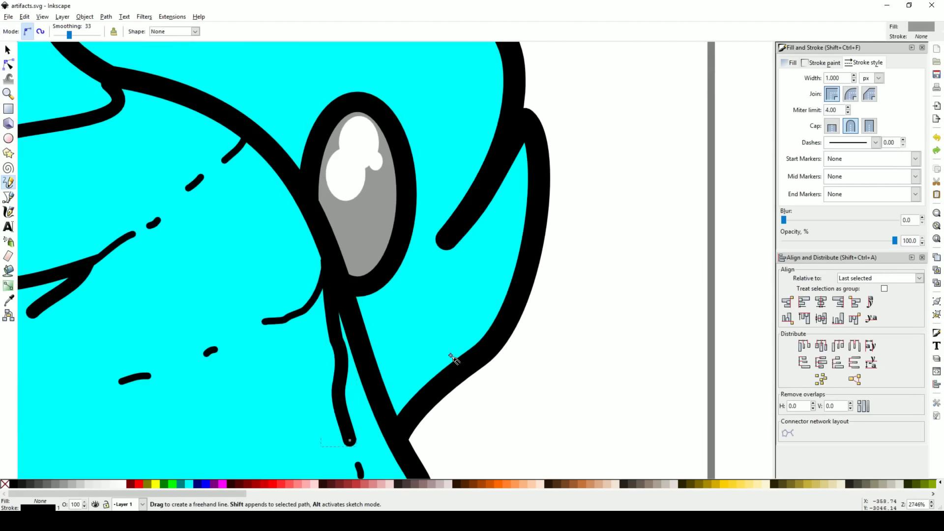
{"action": "left_click_drag", "start_coordinate": [400, 375], "coordinate": [488, 347]}
{"action": "scroll", "coordinate": [478, 294], "scroll_direction": "down", "scroll_amount": 1}
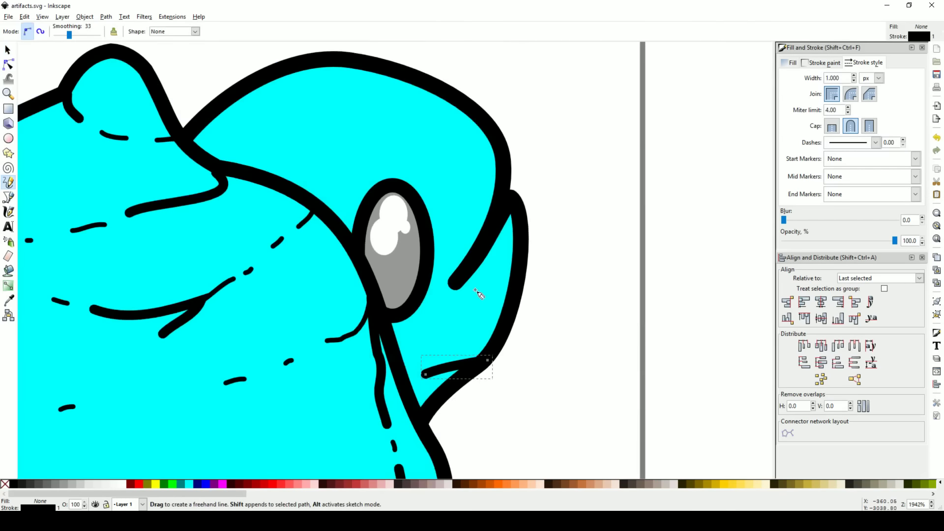
{"action": "scroll", "coordinate": [478, 294], "scroll_direction": "up", "scroll_amount": 2}
{"action": "scroll", "coordinate": [479, 294], "scroll_direction": "left", "scroll_amount": 2}
Nudge the top node of the head's outer path slightly downward.
{"action": "key", "text": "n"}
{"action": "left_click", "coordinate": [387, 104]}
{"action": "left_click_drag", "start_coordinate": [388, 104], "coordinate": [384, 115]}
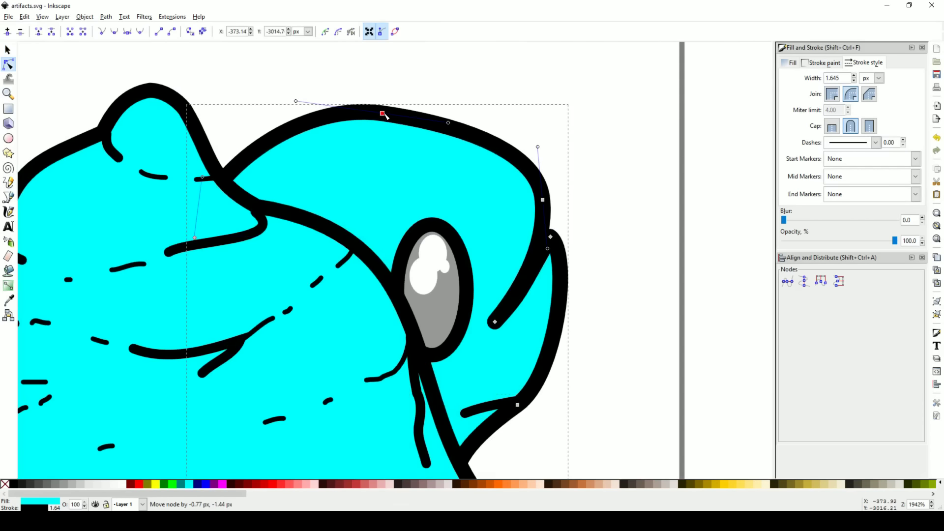
{"action": "key", "text": "Escape"}
Select the whole eye group and move it down-left onto the head's dark outline.
{"action": "key", "text": "s"}
{"action": "key", "text": "p"}
{"action": "key", "text": "s"}
{"action": "left_click", "coordinate": [444, 280], "text": "ctrl"}
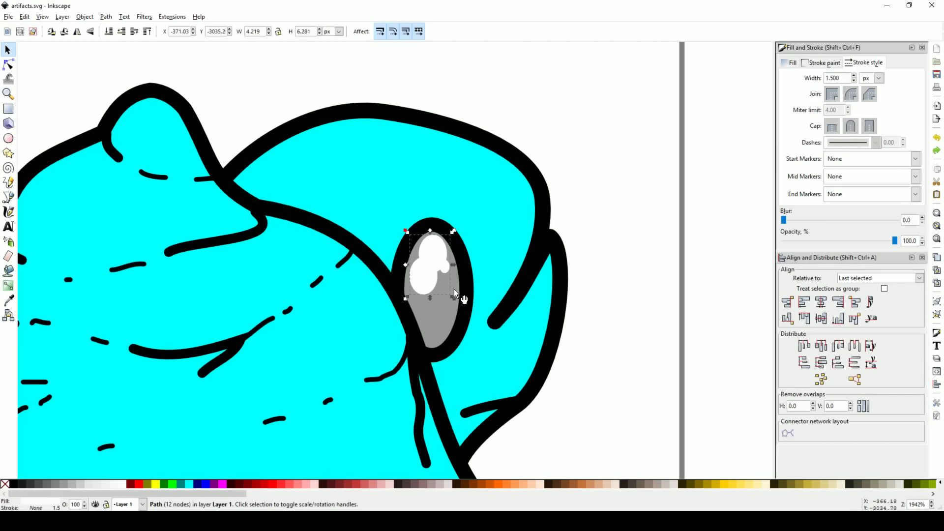
{"action": "left_click", "coordinate": [453, 289]}
{"action": "key", "text": "Escape"}
{"action": "left_click", "coordinate": [435, 220]}
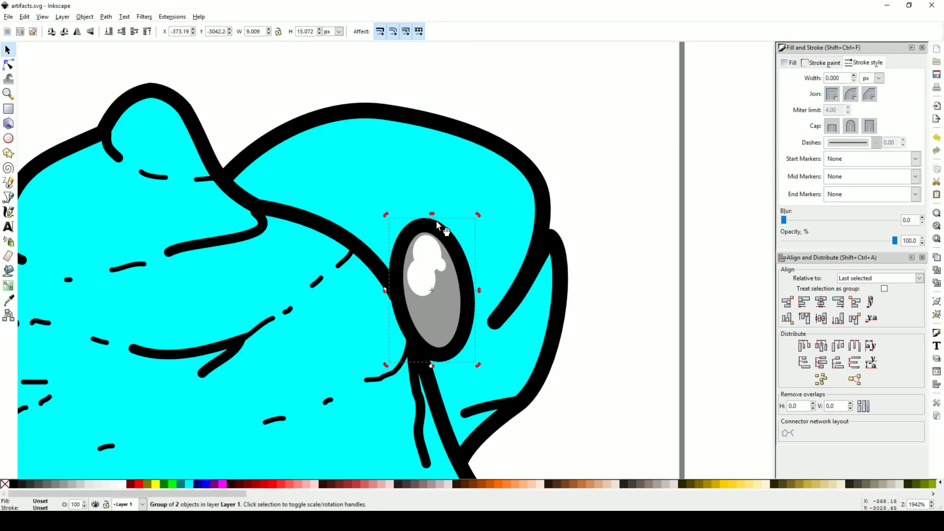
{"action": "mouse_move", "coordinate": [435, 220]}
{"action": "left_mouse_down"}
{"action": "mouse_move", "coordinate": [449, 213]}
{"action": "mouse_move", "coordinate": [438, 220]}
{"action": "left_mouse_up"}
{"action": "left_click", "coordinate": [604, 236]}
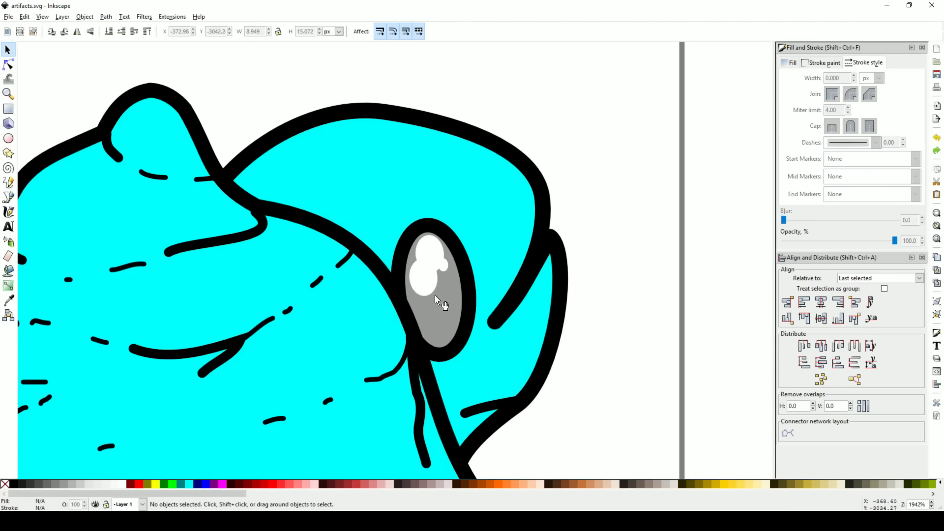
{"action": "left_click_drag", "start_coordinate": [447, 312], "coordinate": [491, 259]}
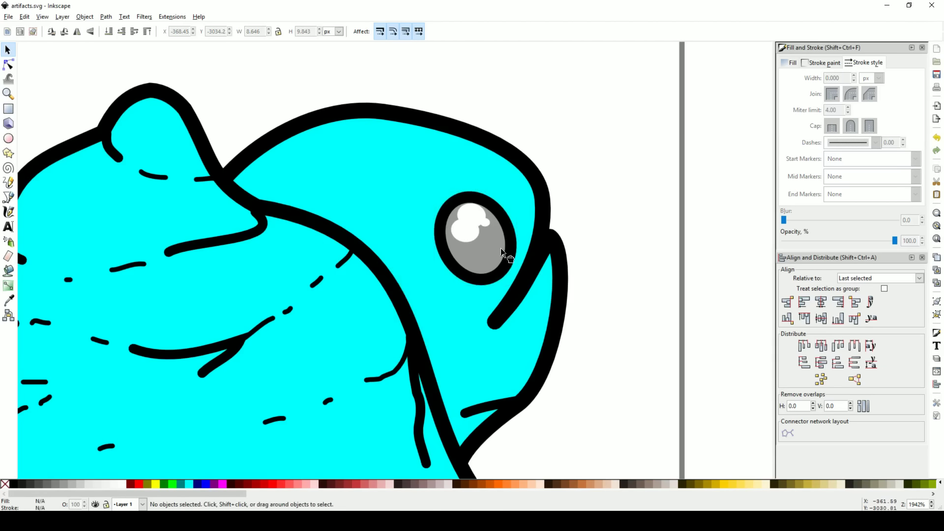
{"action": "left_click", "coordinate": [500, 249]}
{"action": "mouse_move", "coordinate": [501, 249]}
{"action": "left_mouse_down"}
{"action": "mouse_move", "coordinate": [438, 309]}
{"action": "mouse_move", "coordinate": [459, 325]}
{"action": "left_mouse_up"}
Draw a short arc on the fish head and set its stroke width to 0.5.
{"action": "key", "text": "p"}
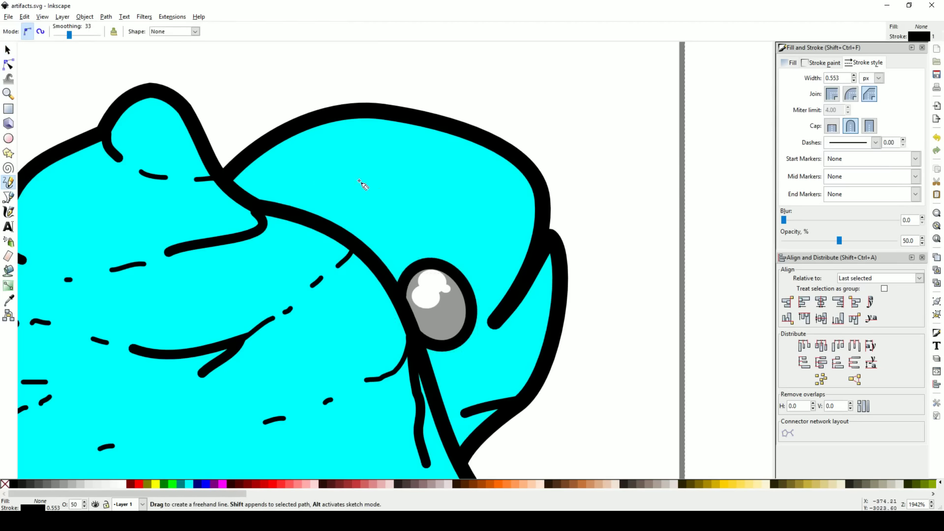
{"action": "left_click_drag", "start_coordinate": [378, 121], "coordinate": [406, 141]}
{"action": "right_click", "coordinate": [53, 508]}
{"action": "left_click", "coordinate": [83, 472]}
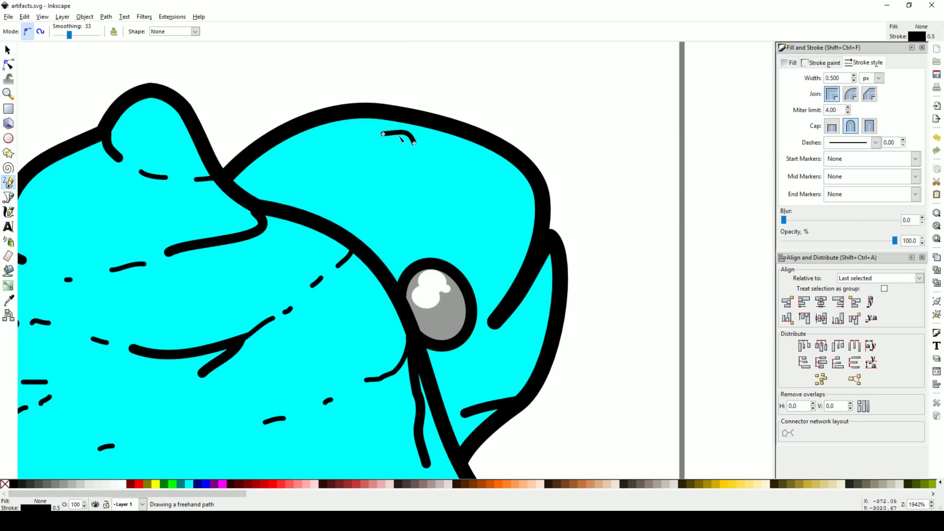
{"action": "key", "text": "n"}
{"action": "key", "text": "p"}
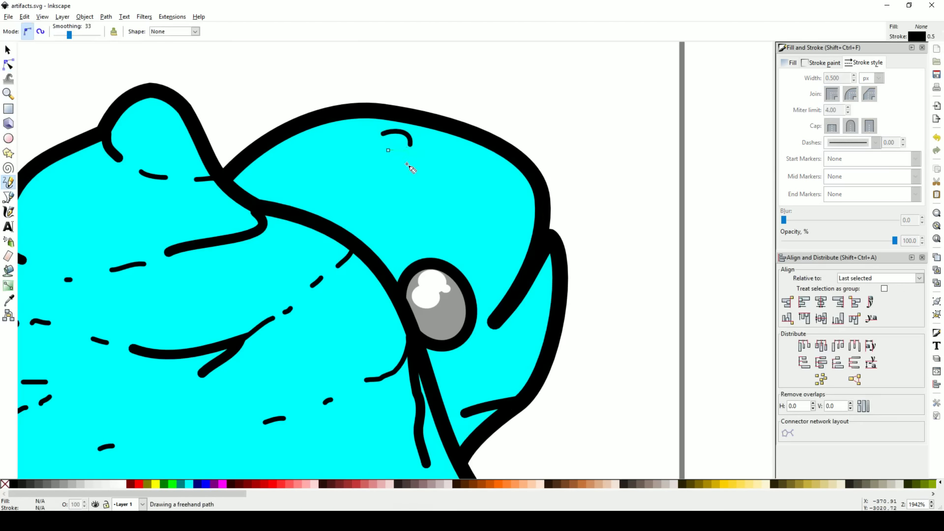
Add more small arcs on the head and shift them together up and left.
{"action": "left_click_drag", "start_coordinate": [336, 155], "coordinate": [411, 195]}
{"action": "left_click_drag", "start_coordinate": [369, 190], "coordinate": [397, 204]}
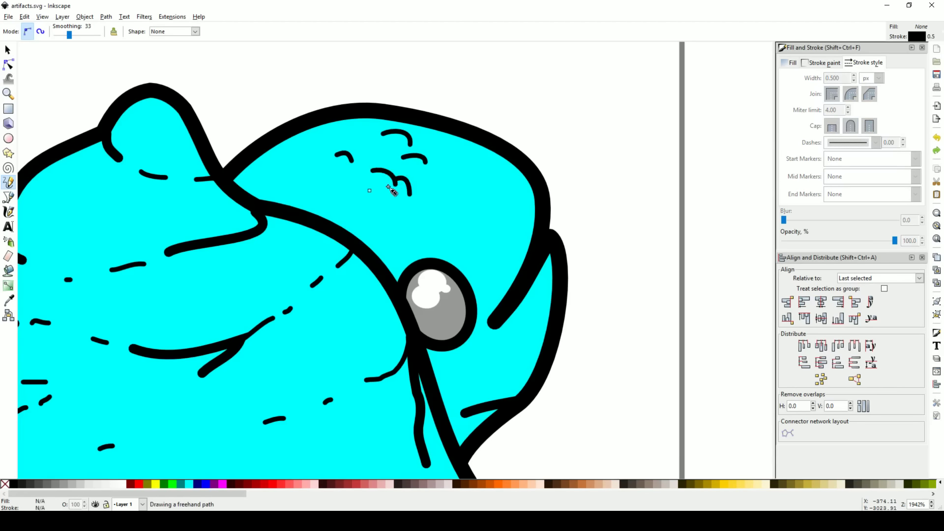
{"action": "key", "text": "s"}
{"action": "left_click_drag", "start_coordinate": [314, 157], "coordinate": [433, 216]}
{"action": "left_click_drag", "start_coordinate": [416, 165], "coordinate": [373, 146]}
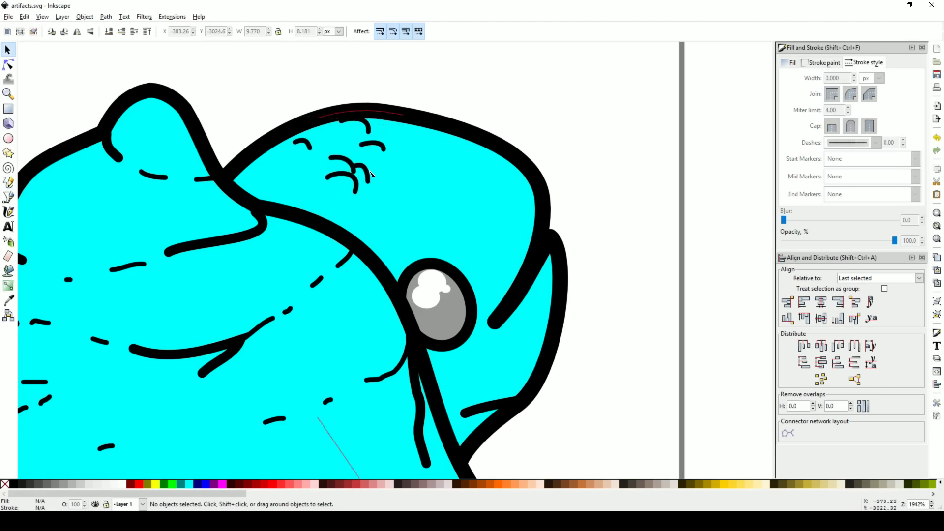
Add three more thin arcs across the right, middle and left of the head.
{"action": "key", "text": "p"}
{"action": "left_click_drag", "start_coordinate": [484, 182], "coordinate": [495, 197]}
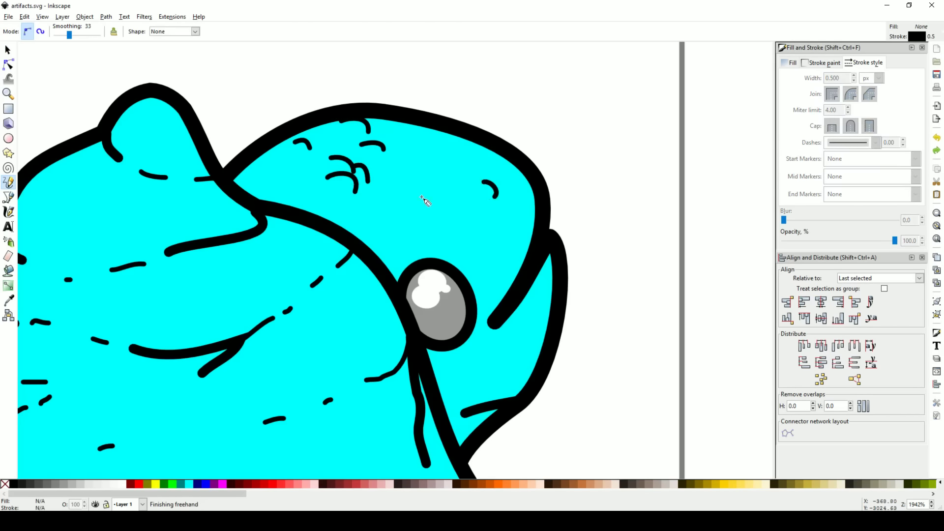
{"action": "left_click_drag", "start_coordinate": [418, 197], "coordinate": [442, 212]}
{"action": "left_click_drag", "start_coordinate": [276, 188], "coordinate": [299, 198]}
{"action": "key", "text": "s"}
{"action": "scroll", "coordinate": [613, 279], "scroll_direction": "down", "scroll_amount": 5}
Sample colours from the neighbouring food bowl until the slop mound is pale yellow.
{"action": "scroll", "coordinate": [608, 337], "scroll_direction": "right", "scroll_amount": 4}
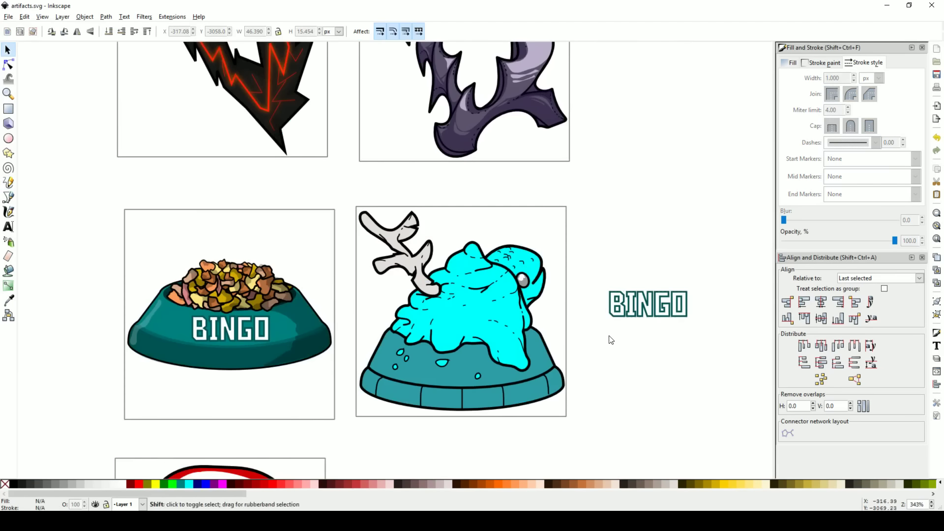
{"action": "key", "text": "n"}
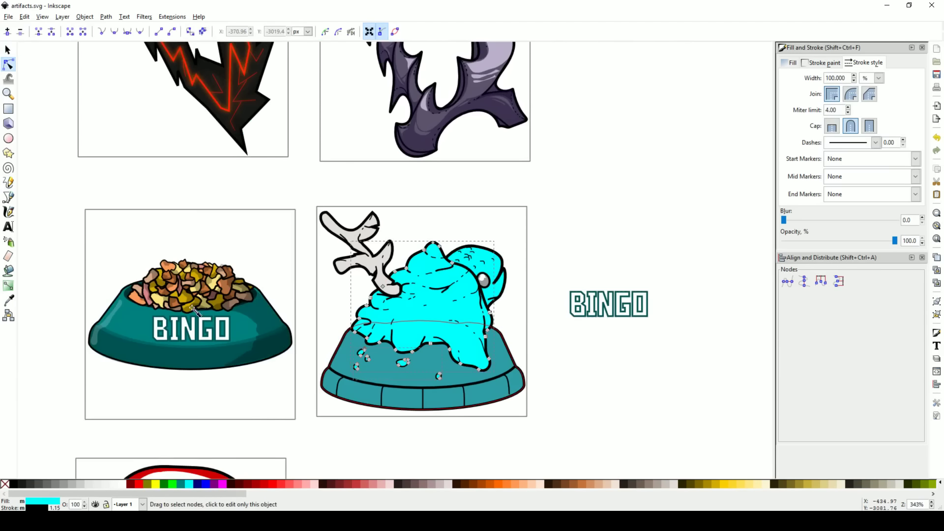
{"action": "key", "text": "d"}
{"action": "left_click", "coordinate": [182, 299]}
{"action": "left_click", "coordinate": [208, 295]}
{"action": "left_click", "coordinate": [197, 284]}
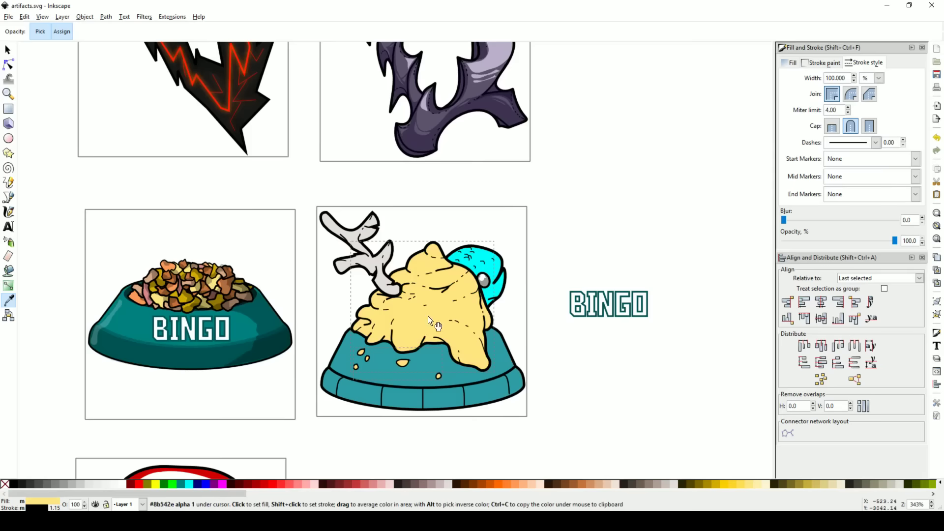
{"action": "key", "text": "s"}
Select the grey eye and start a straight line across it for an X mark.
{"action": "scroll", "coordinate": [570, 364], "scroll_direction": "right", "scroll_amount": 1}
{"action": "scroll", "coordinate": [456, 312], "scroll_direction": "up", "scroll_amount": 4, "text": "ctrl"}
{"action": "key", "text": "n"}
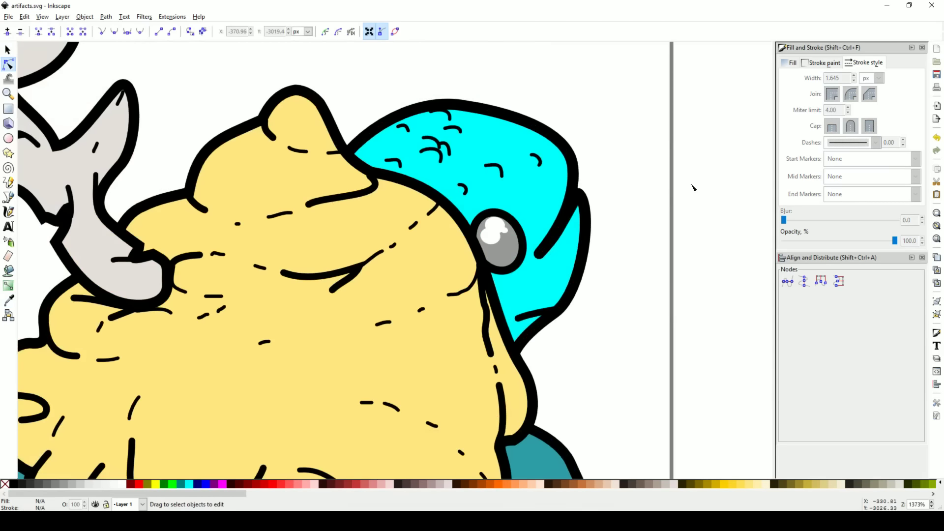
{"action": "left_click", "coordinate": [484, 243]}
{"action": "scroll", "coordinate": [509, 263], "scroll_direction": "up", "scroll_amount": 3, "text": "ctrl"}
{"action": "key", "text": "b"}
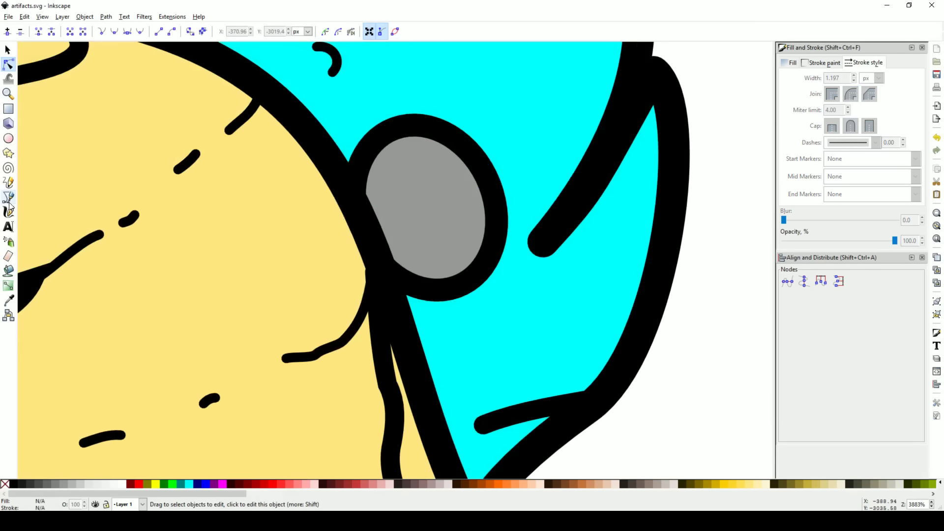
{"action": "left_click", "coordinate": [388, 178]}
Finish the black stroke crossing the grey eye, then check the eye group with its X strokes.
{"action": "double_click", "coordinate": [445, 244]}
{"action": "key", "text": "s"}
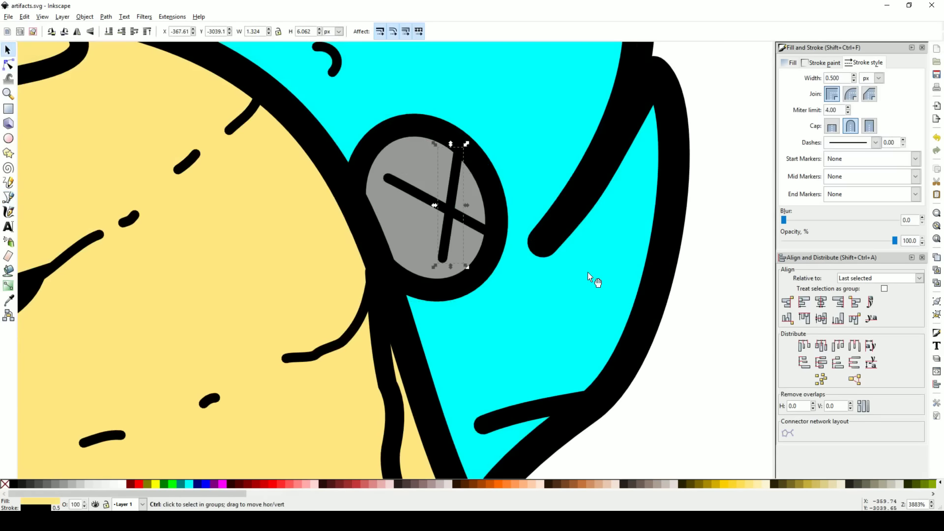
{"action": "scroll", "coordinate": [590, 278], "scroll_direction": "down", "scroll_amount": 3, "text": "ctrl"}
{"action": "scroll", "coordinate": [652, 302], "scroll_direction": "right", "scroll_amount": 1}
{"action": "left_click_drag", "start_coordinate": [526, 293], "coordinate": [447, 212]}
{"action": "left_click", "coordinate": [500, 269]}
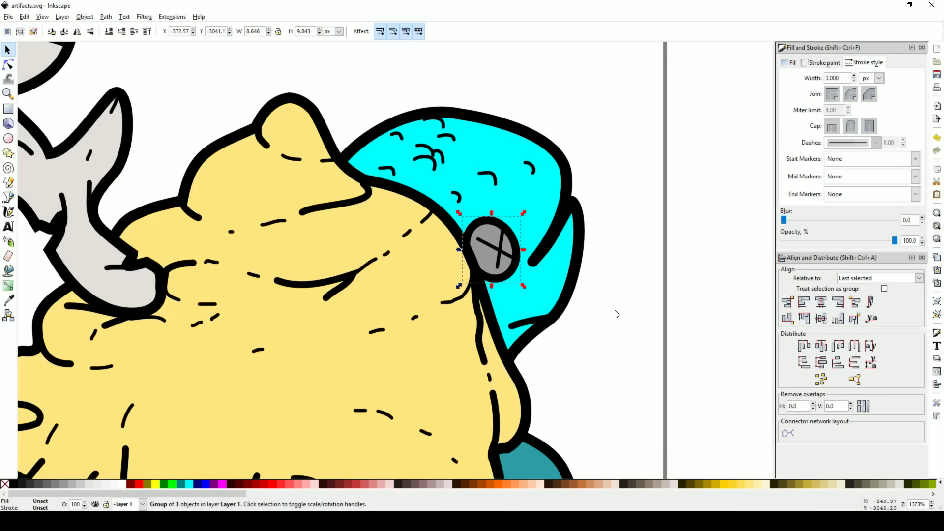
{"action": "left_click", "coordinate": [615, 311]}
Pencil-draw a hooked stroke beside the eye, reposition it, and extend a tail stroke from it.
{"action": "key", "text": "p"}
{"action": "scroll", "coordinate": [540, 273], "scroll_direction": "up", "scroll_amount": 4}
{"action": "left_click_drag", "start_coordinate": [506, 205], "coordinate": [472, 274]}
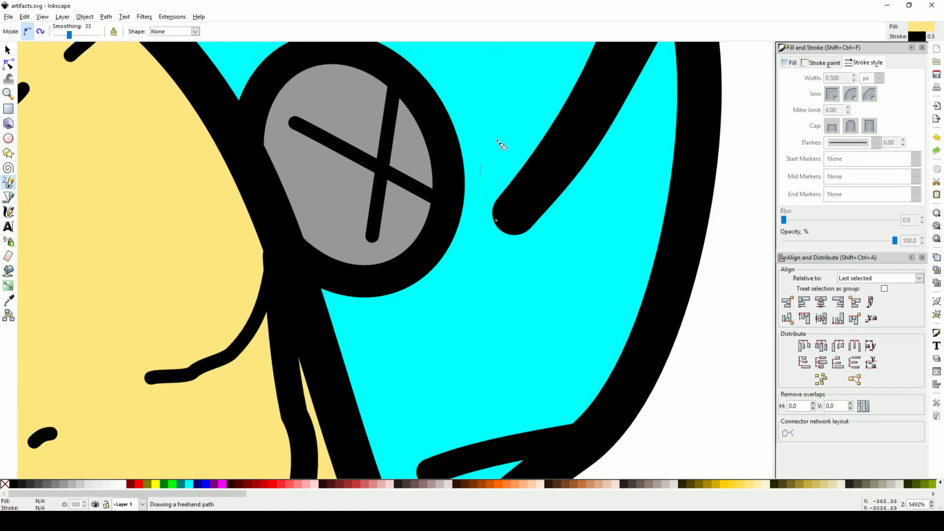
{"action": "key", "text": "space"}
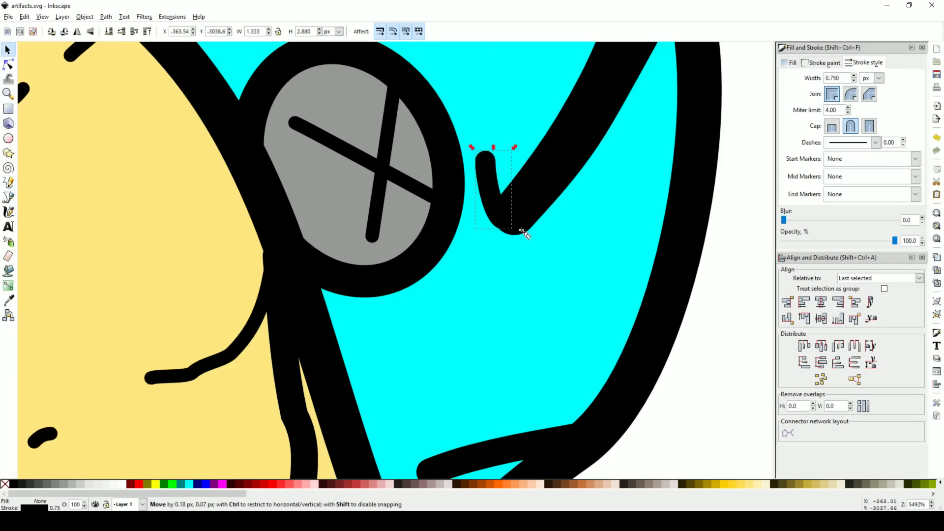
{"action": "key", "text": "space"}
{"action": "left_click_drag", "start_coordinate": [494, 216], "coordinate": [571, 211]}
{"action": "key", "text": "space"}
{"action": "key", "text": "Delete"}
{"action": "key", "text": "space"}
{"action": "left_click_drag", "start_coordinate": [504, 224], "coordinate": [588, 230]}
Draw a curve down the head's right edge, removing a misplaced dash.
{"action": "scroll", "coordinate": [607, 232], "scroll_direction": "down", "scroll_amount": 2}
{"action": "left_click_drag", "start_coordinate": [578, 248], "coordinate": [569, 266]}
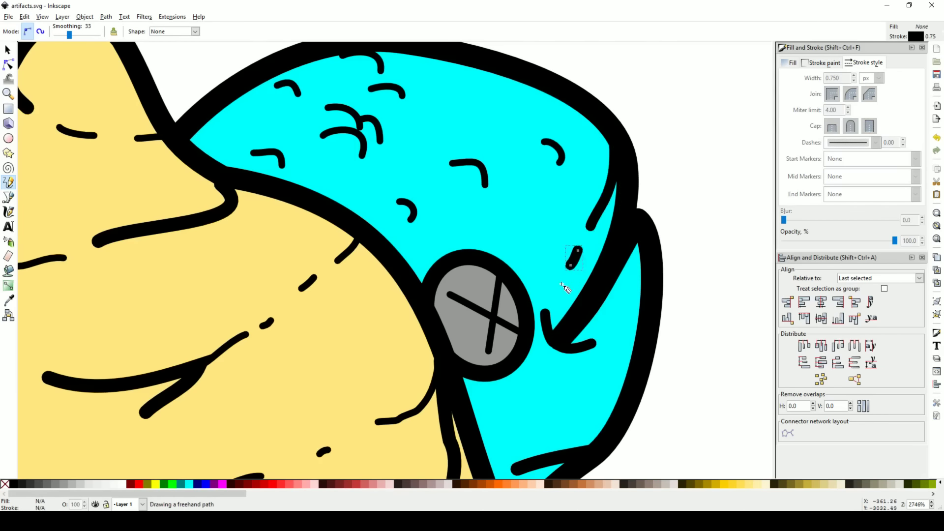
{"action": "left_click_drag", "start_coordinate": [634, 294], "coordinate": [624, 301]}
{"action": "left_click_drag", "start_coordinate": [618, 305], "coordinate": [604, 333]}
{"action": "key", "text": "ctrl+z"}
Try several hook strokes down from the head's edge, then draw a small hook on the head.
{"action": "scroll", "coordinate": [496, 388], "scroll_direction": "down", "scroll_amount": 3}
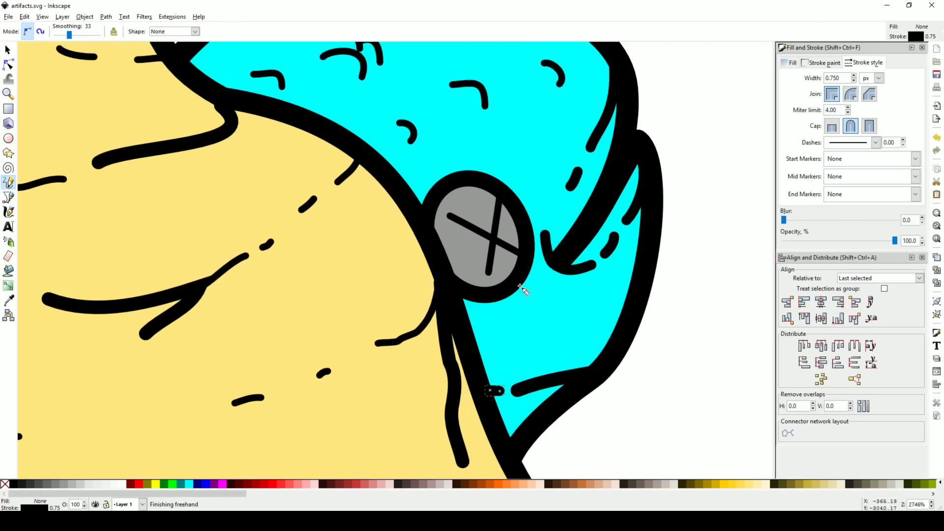
{"action": "left_click_drag", "start_coordinate": [530, 263], "coordinate": [496, 319]}
{"action": "key", "text": "ctrl+z"}
{"action": "left_click_drag", "start_coordinate": [530, 263], "coordinate": [489, 342]}
{"action": "key", "text": "ctrl+z"}
{"action": "key", "text": "s"}
{"action": "scroll", "coordinate": [584, 285], "scroll_direction": "down", "scroll_amount": 2}
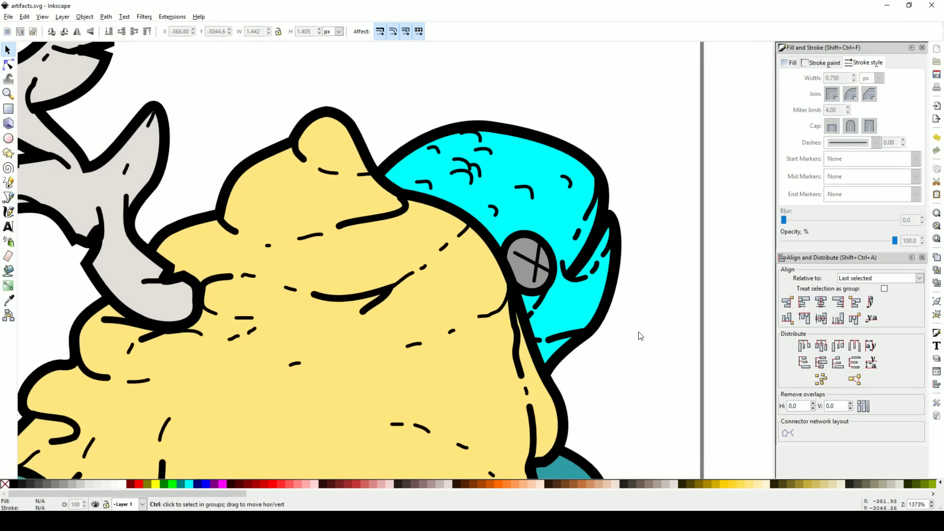
{"action": "scroll", "coordinate": [638, 334], "scroll_direction": "down", "scroll_amount": 5}
{"action": "key", "text": "p"}
{"action": "scroll", "coordinate": [565, 231], "scroll_direction": "up", "scroll_amount": 5}
{"action": "left_click_drag", "start_coordinate": [475, 180], "coordinate": [511, 199]}
Set the selected arc marks to a 0.25 stroke width from the status-bar presets.
{"action": "key", "text": "s"}
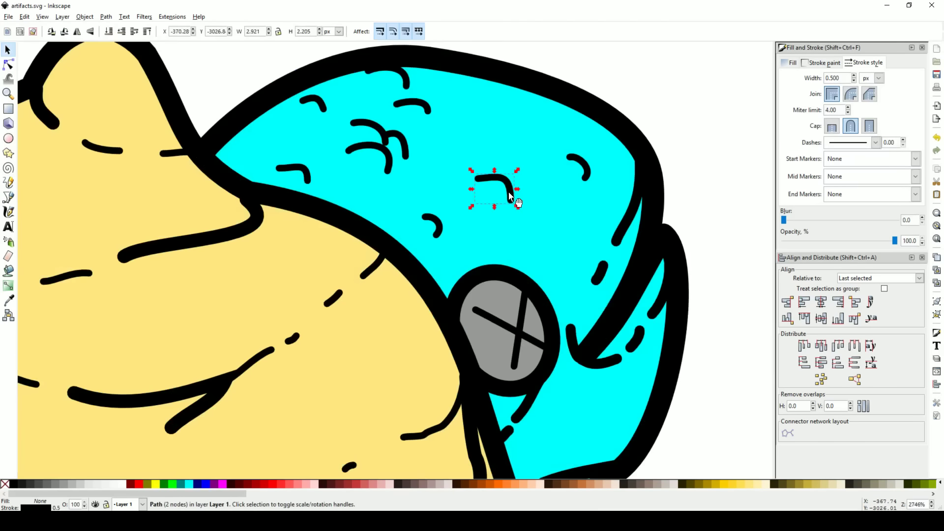
{"action": "scroll", "coordinate": [519, 202], "scroll_direction": "down", "scroll_amount": 2}
{"action": "right_click", "coordinate": [56, 508]}
{"action": "left_click", "coordinate": [78, 354]}
{"action": "scroll", "coordinate": [731, 229], "scroll_direction": "up", "scroll_amount": 1}
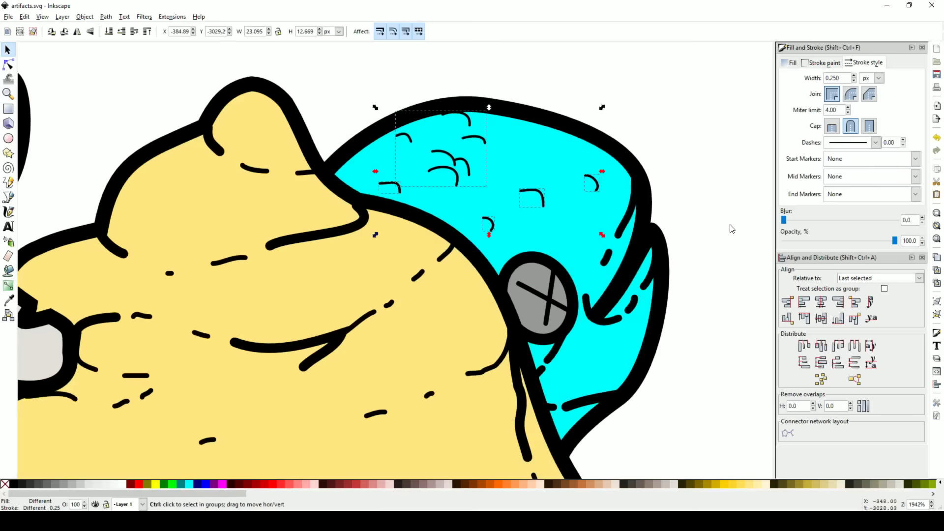
{"action": "scroll", "coordinate": [731, 228], "scroll_direction": "down", "scroll_amount": 3}
{"action": "scroll", "coordinate": [688, 209], "scroll_direction": "right", "scroll_amount": 2}
Pick a thin hook stroke and the cyan head for node editing.
{"action": "key", "text": "Escape"}
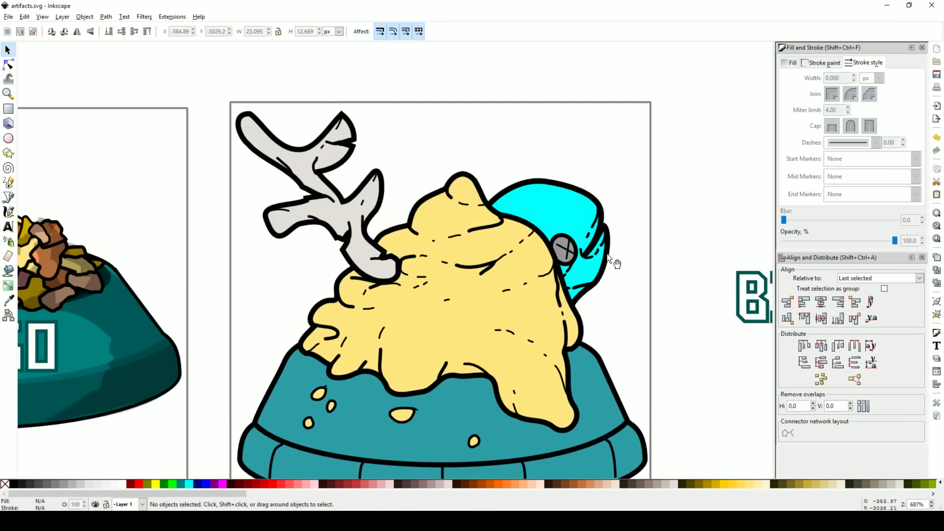
{"action": "key", "text": "n"}
{"action": "left_click", "coordinate": [592, 239]}
{"action": "key", "text": "ctrl+z"}
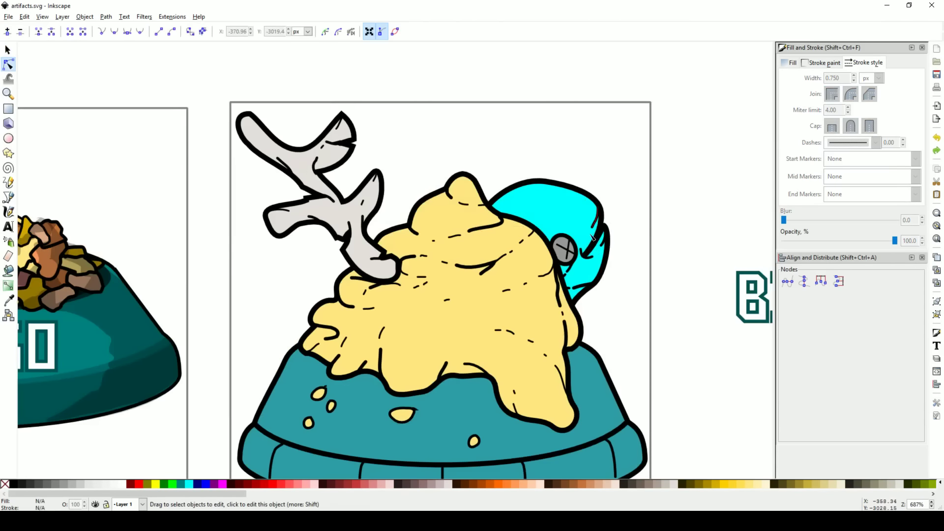
{"action": "key", "text": "s"}
{"action": "left_click", "coordinate": [585, 267], "text": "shift"}
{"action": "key", "text": "n"}
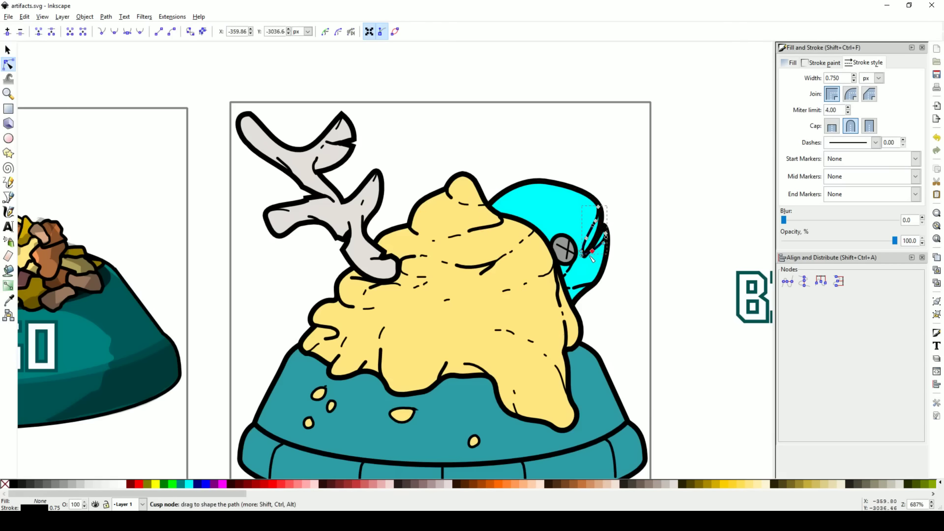
Try a yellow fill on the hook shape, cancel it, and pick the black hook path.
{"action": "key", "text": "s"}
{"action": "left_click", "coordinate": [740, 484]}
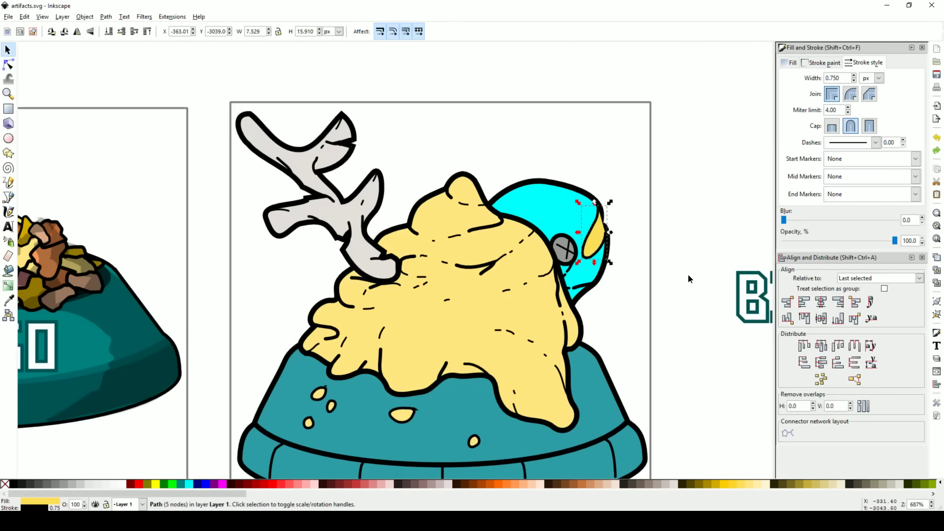
{"action": "scroll", "coordinate": [688, 279], "scroll_direction": "right", "scroll_amount": 4}
{"action": "scroll", "coordinate": [688, 278], "scroll_direction": "up", "scroll_amount": 3}
{"action": "key", "text": "Escape"}
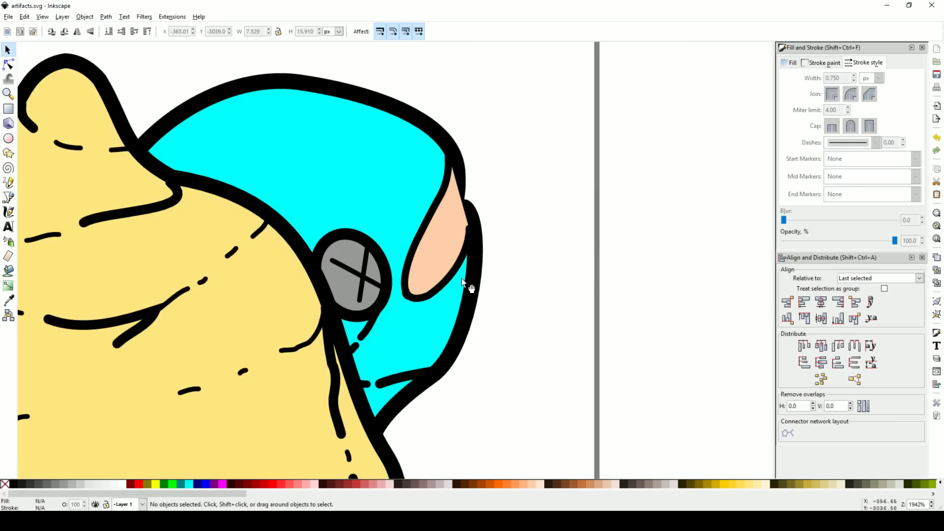
{"action": "key", "text": "p"}
{"action": "key", "text": "n"}
{"action": "left_click", "coordinate": [441, 194]}
Undo a stray Pencil curve and fill the hook shape with orange.
{"action": "key", "text": "s"}
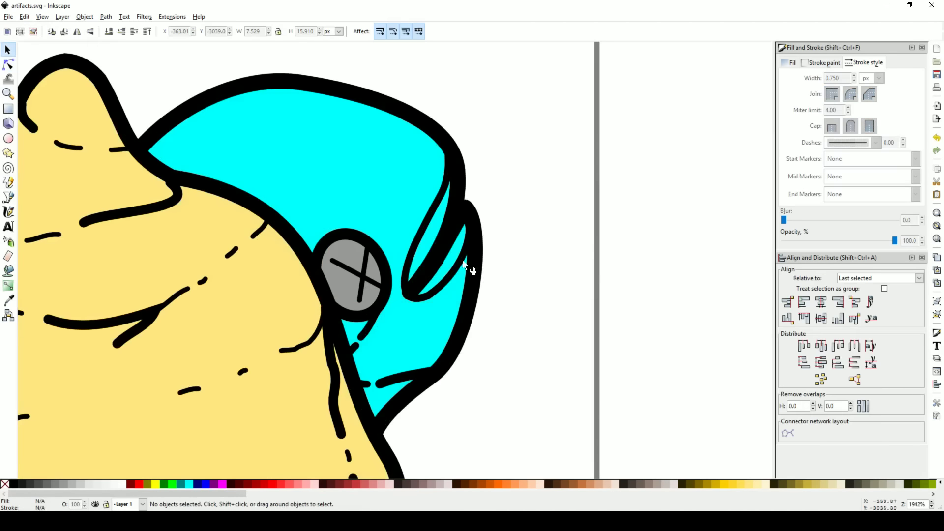
{"action": "key", "text": "p"}
{"action": "key", "text": "s"}
{"action": "key", "text": "p"}
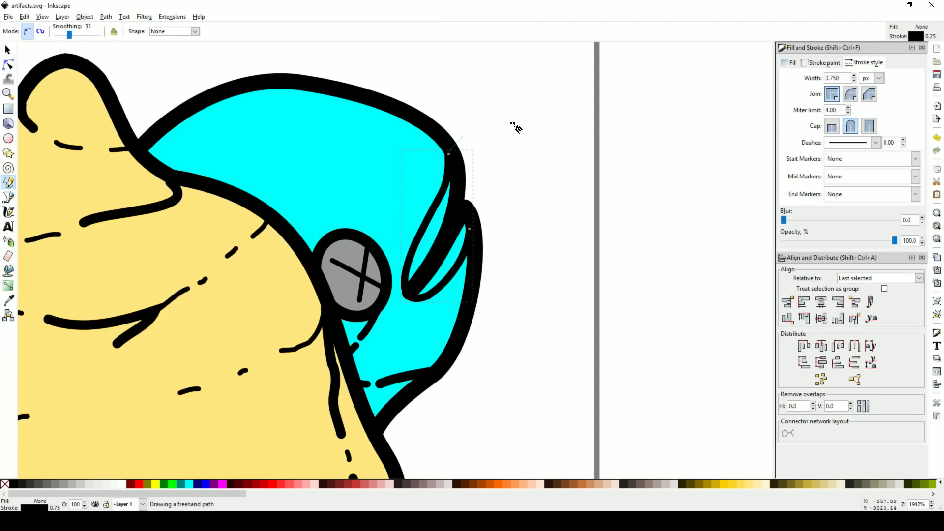
{"action": "left_click_drag", "start_coordinate": [512, 126], "coordinate": [501, 231]}
{"action": "key", "text": "n"}
{"action": "key", "text": "ctrl+z"}
{"action": "left_click", "coordinate": [504, 489]}
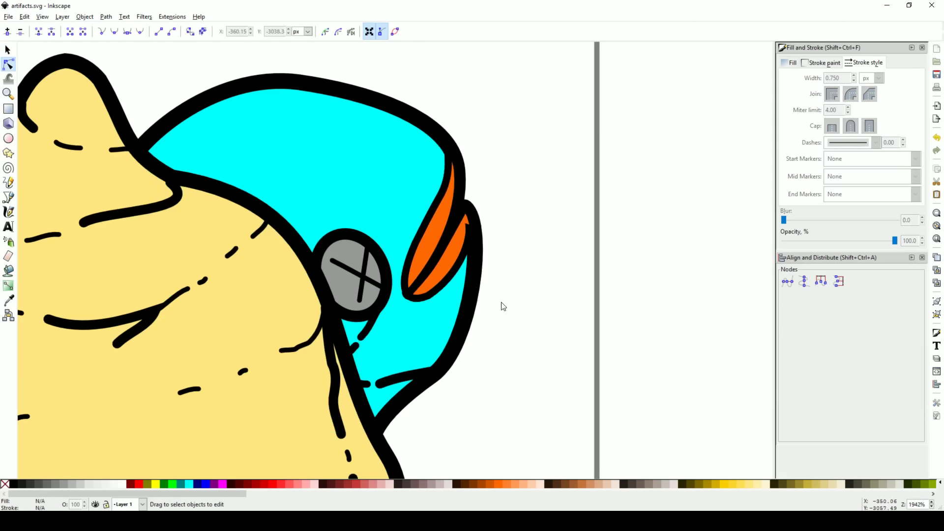
Select the grey screw eye, its X strokes, and the curved line below it.
{"action": "key", "text": "s"}
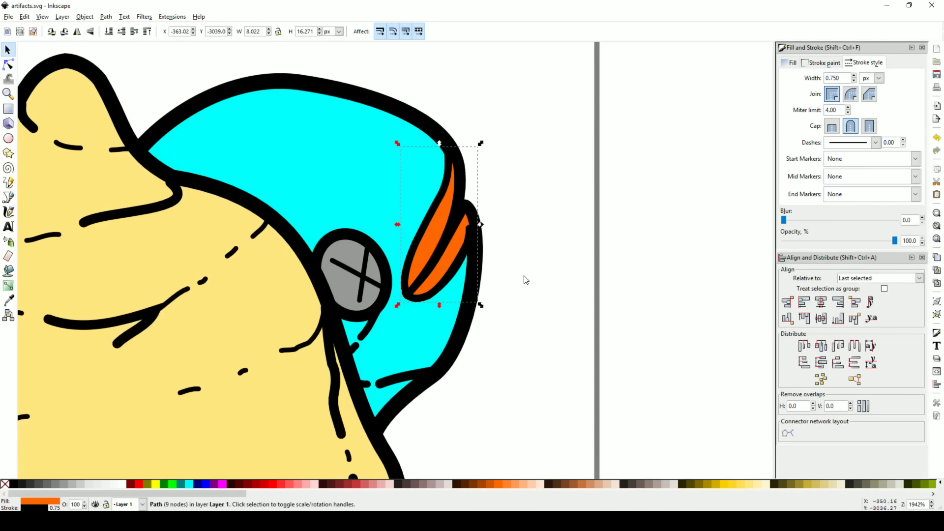
{"action": "scroll", "coordinate": [526, 280], "scroll_direction": "down", "scroll_amount": 3}
{"action": "left_click", "coordinate": [511, 275], "text": "ctrl"}
{"action": "scroll", "coordinate": [515, 282], "scroll_direction": "up", "scroll_amount": 3}
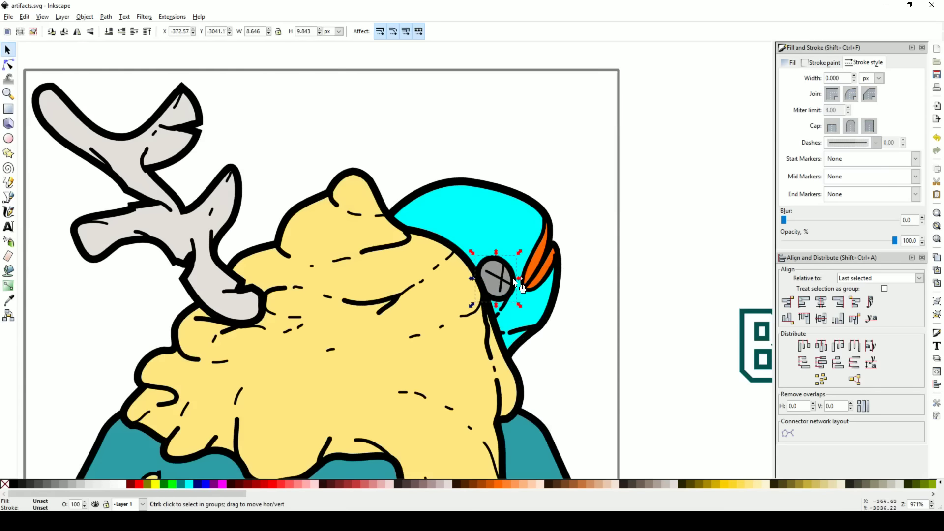
{"action": "scroll", "coordinate": [514, 282], "scroll_direction": "up", "scroll_amount": 3}
{"action": "left_click", "coordinate": [493, 293], "text": "ctrl"}
{"action": "left_click", "coordinate": [476, 308], "text": "ctrl"}
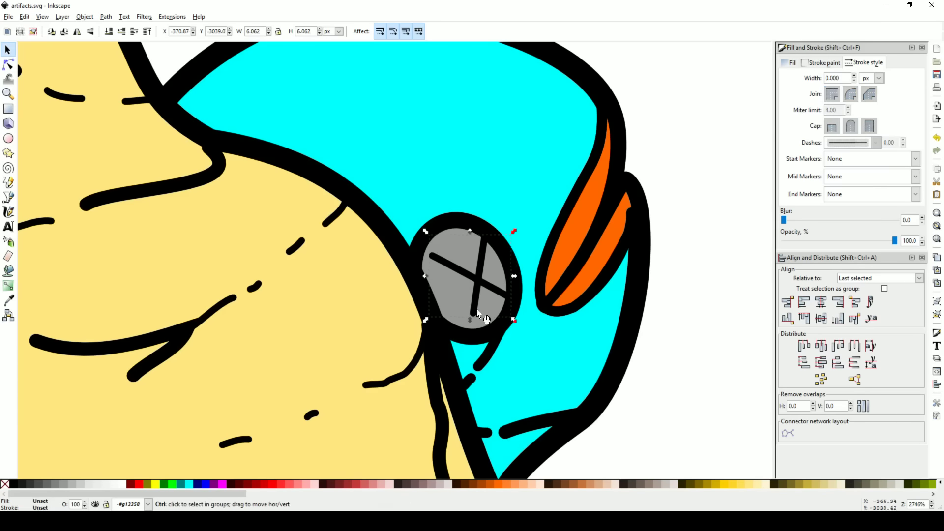
{"action": "left_click", "coordinate": [493, 333], "text": "shift"}
Select the screw eye group, then switch the selection to the yellow slop shape.
{"action": "left_click", "coordinate": [734, 344]}
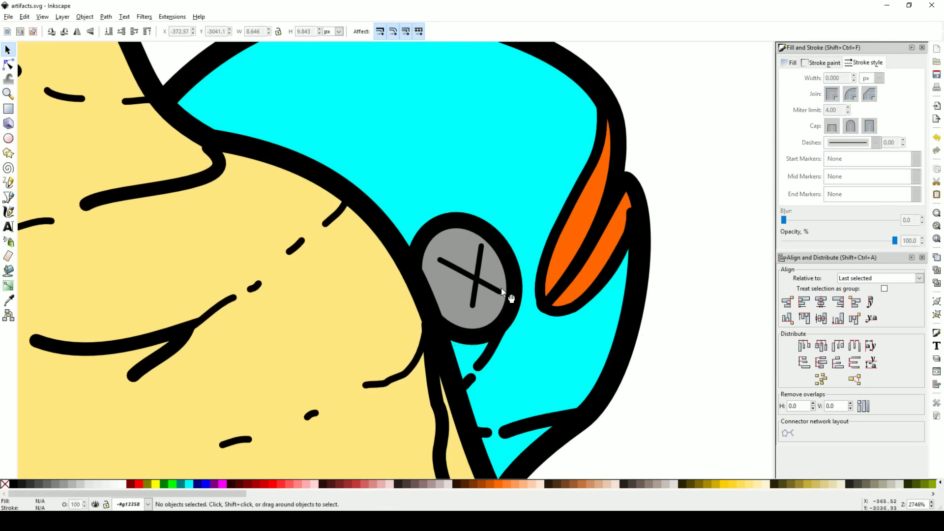
{"action": "left_click", "coordinate": [494, 314]}
{"action": "scroll", "coordinate": [497, 317], "scroll_direction": "down", "scroll_amount": 4}
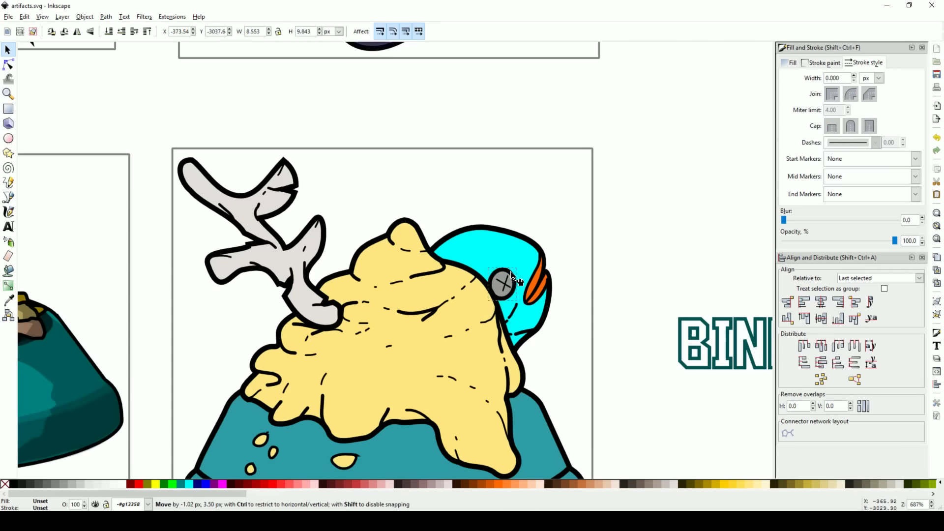
{"action": "left_click", "coordinate": [650, 268]}
{"action": "scroll", "coordinate": [514, 290], "scroll_direction": "up", "scroll_amount": 3}
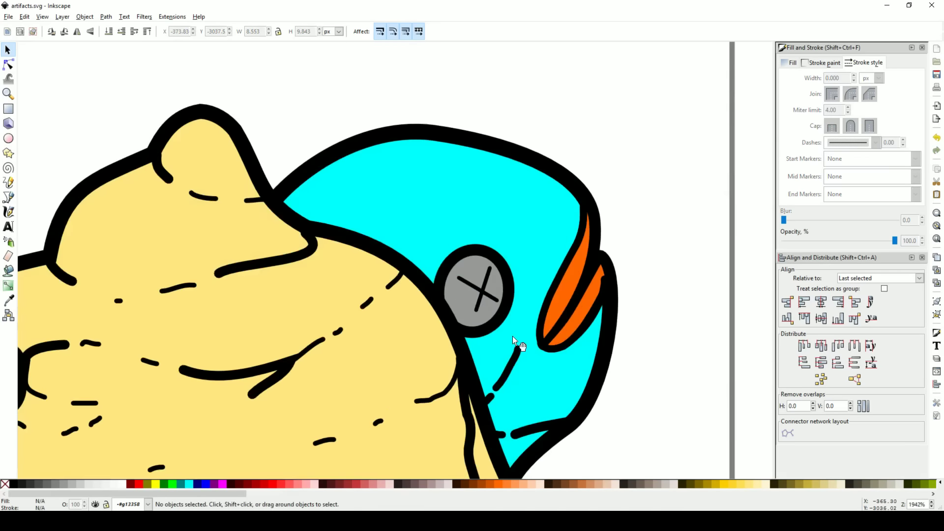
{"action": "left_click", "coordinate": [496, 397]}
Draw a short detail stroke beside the screw eye and a curled brow line above it.
{"action": "key", "text": "p"}
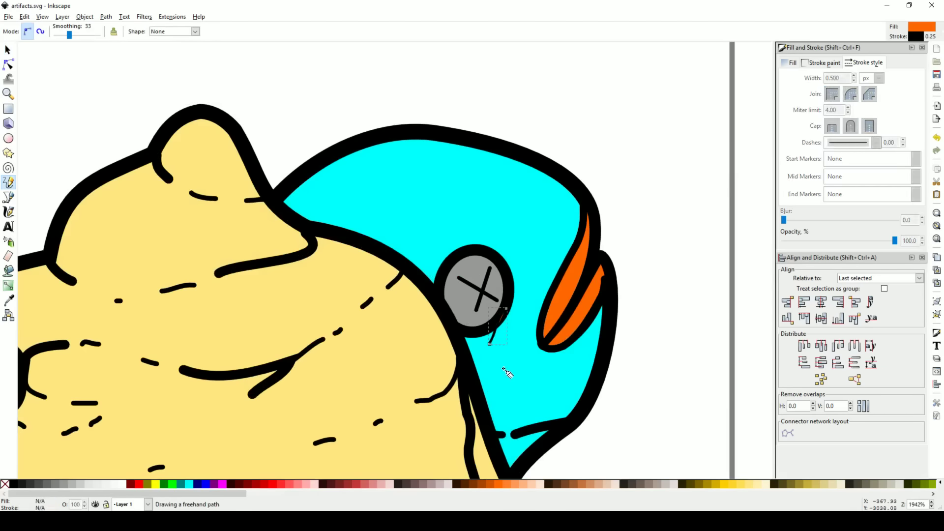
{"action": "left_click_drag", "start_coordinate": [535, 300], "coordinate": [541, 346]}
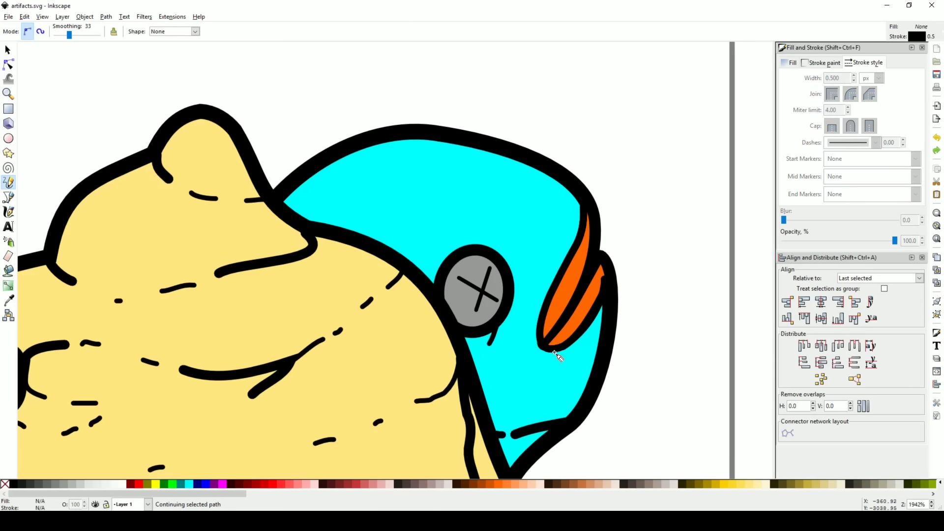
{"action": "left_click", "coordinate": [498, 257]}
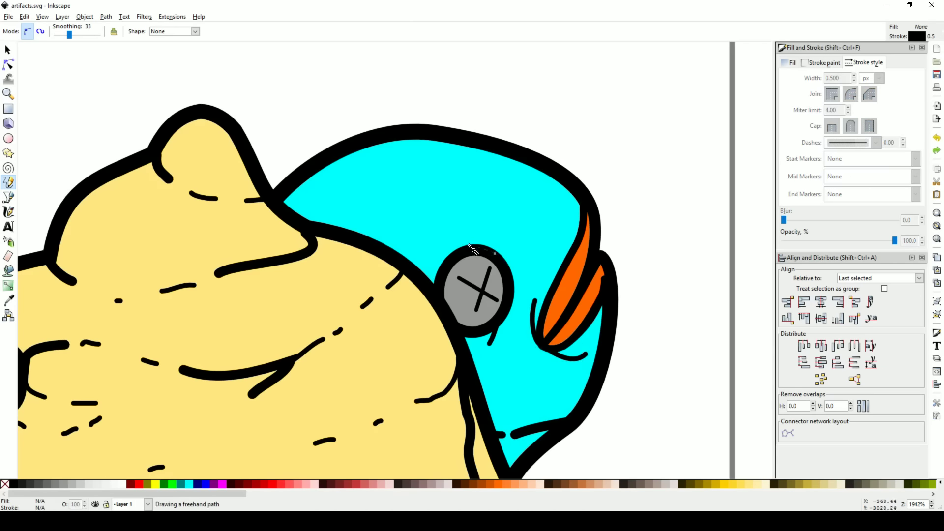
{"action": "mouse_move", "coordinate": [419, 254]}
{"action": "left_mouse_down"}
{"action": "mouse_move", "coordinate": [493, 255]}
{"action": "mouse_move", "coordinate": [496, 221]}
{"action": "left_mouse_up"}
{"action": "key", "text": "n"}
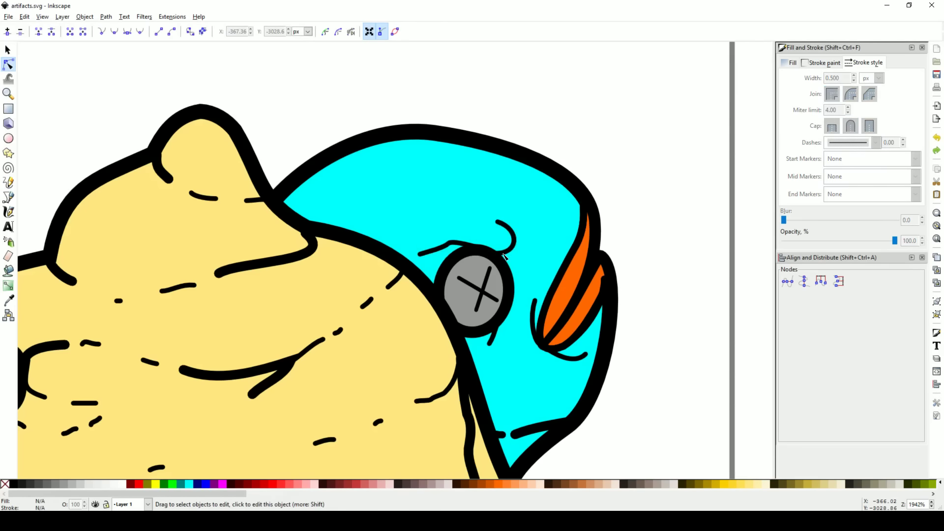
{"action": "left_click", "coordinate": [509, 251], "text": "shift"}
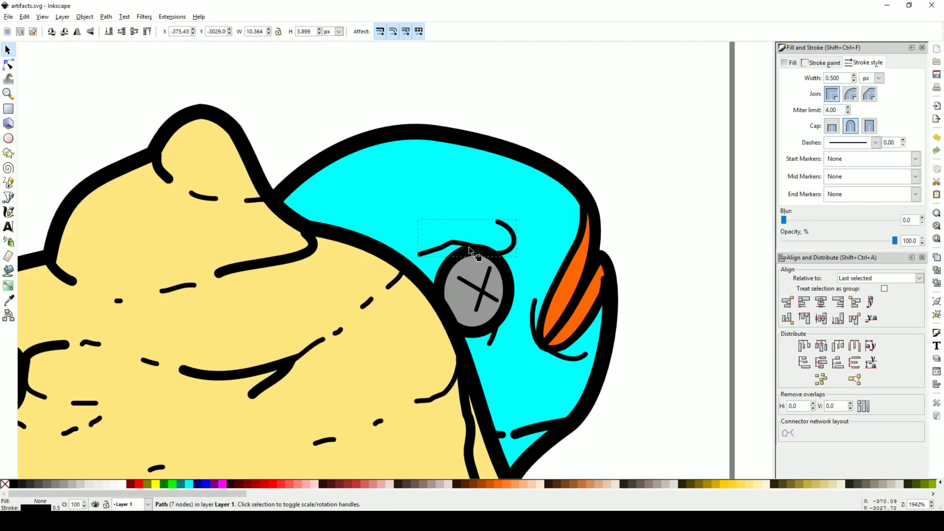
{"action": "mouse_move", "coordinate": [437, 227]}
{"action": "left_mouse_down"}
{"action": "mouse_move", "coordinate": [487, 270]}
{"action": "mouse_move", "coordinate": [486, 257]}
{"action": "mouse_move", "coordinate": [523, 244]}
{"action": "left_mouse_up"}
{"action": "key", "text": "s"}
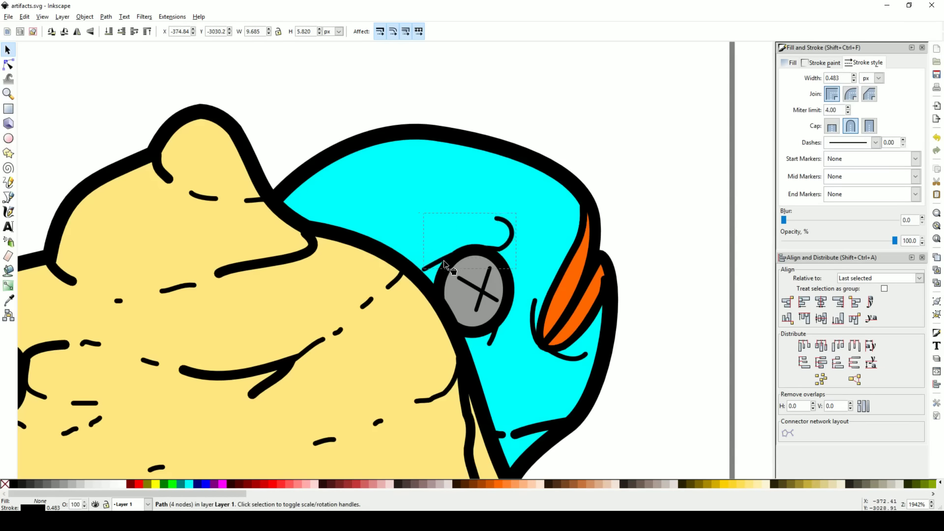
Draw a thin freehand line along the top of the fish head.
{"action": "key", "text": "p"}
{"action": "left_click_drag", "start_coordinate": [426, 140], "coordinate": [375, 158]}
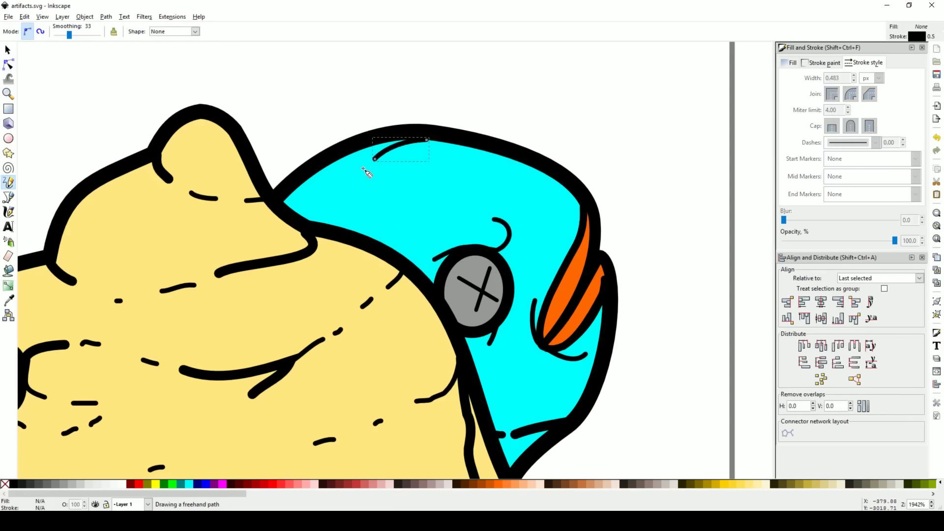
{"action": "scroll", "coordinate": [459, 143], "scroll_direction": "down", "scroll_amount": 6}
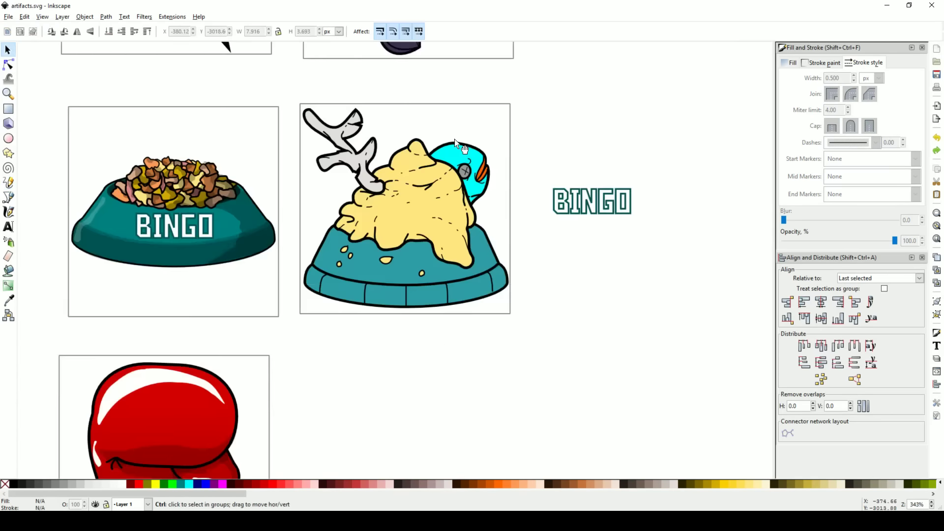
{"action": "scroll", "coordinate": [459, 173], "scroll_direction": "up", "scroll_amount": 6}
Redraw the head's upper-left outline, then undo back to the pointed fin shape.
{"action": "left_click_drag", "start_coordinate": [353, 202], "coordinate": [301, 243]}
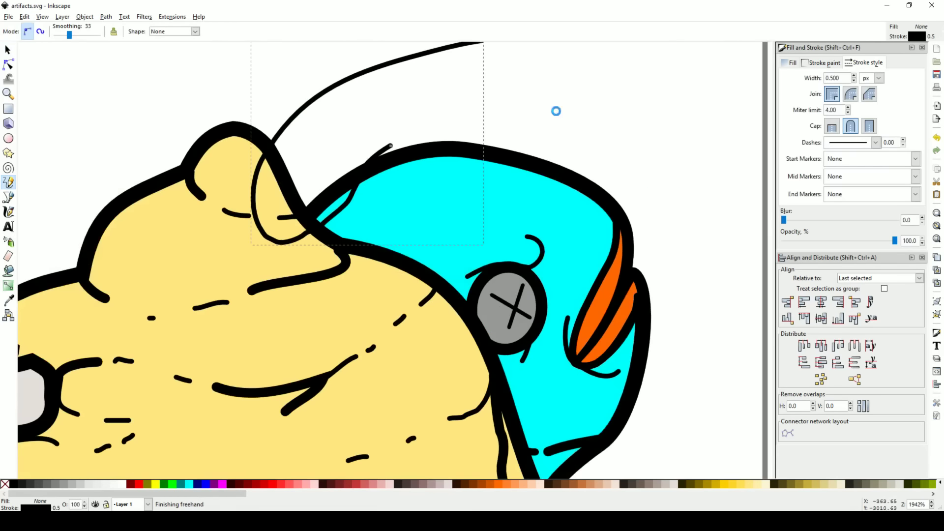
{"action": "key", "text": "n"}
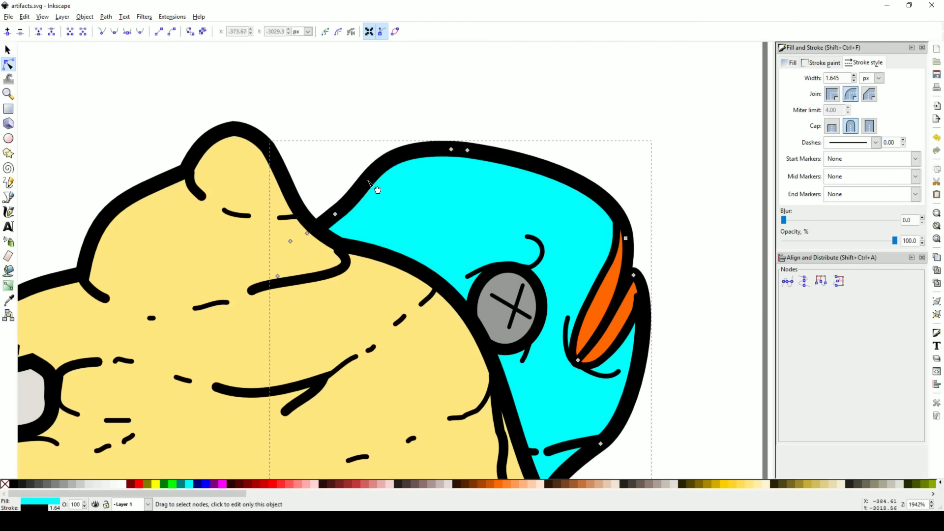
{"action": "scroll", "coordinate": [368, 181], "scroll_direction": "down", "scroll_amount": 6}
{"action": "scroll", "coordinate": [529, 146], "scroll_direction": "up", "scroll_amount": 6}
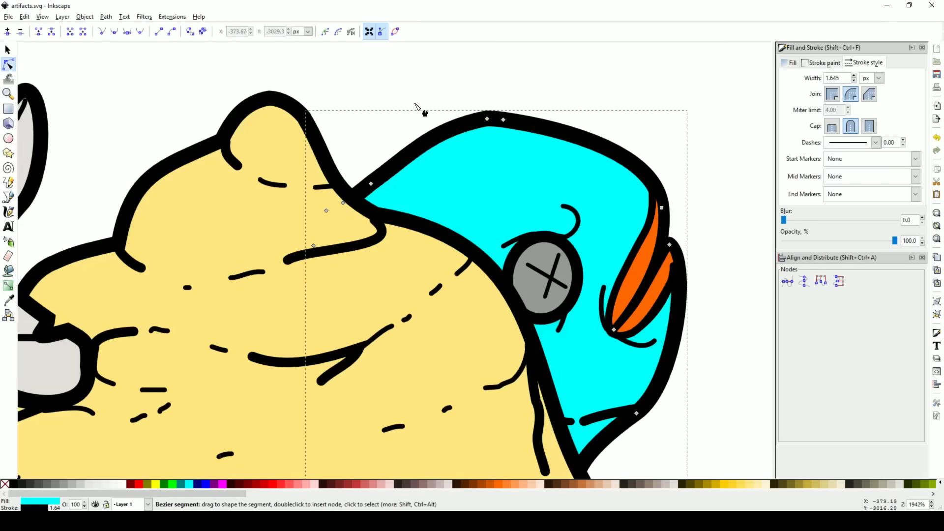
{"action": "key", "text": "ctrl+z"}
{"action": "key", "text": "ctrl+z"}
{"action": "key", "text": "ctrl+z"}
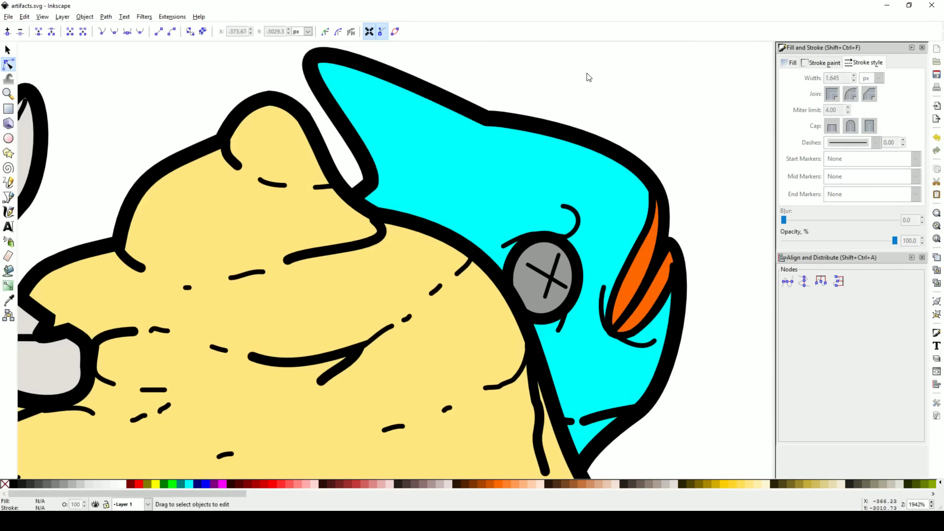
{"action": "scroll", "coordinate": [588, 77], "scroll_direction": "down", "scroll_amount": 3}
{"action": "scroll", "coordinate": [585, 76], "scroll_direction": "up", "scroll_amount": 2}
{"action": "key", "text": "s"}
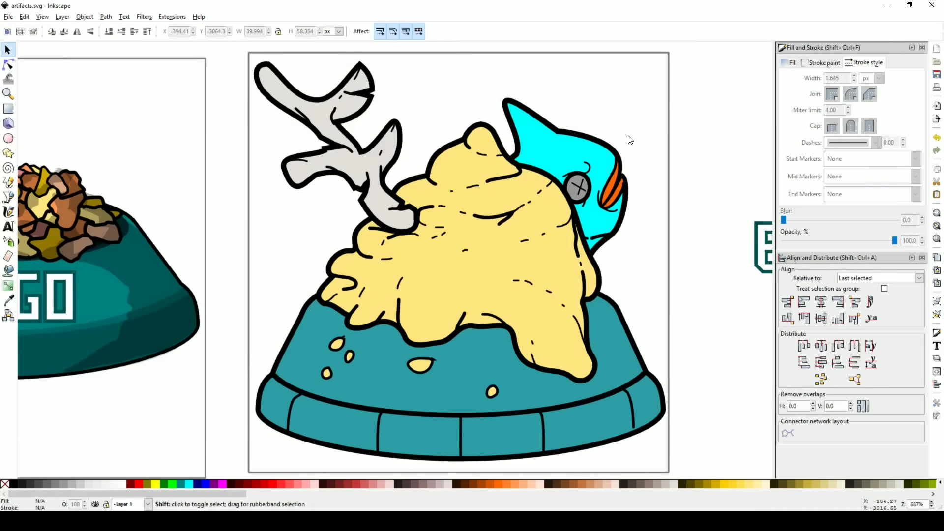
Draw two thin fin detail lines: one down inside the fin, one along its upper edge.
{"action": "scroll", "coordinate": [604, 142], "scroll_direction": "up", "scroll_amount": 3}
{"action": "key", "text": "p"}
{"action": "scroll", "coordinate": [492, 169], "scroll_direction": "up", "scroll_amount": 1}
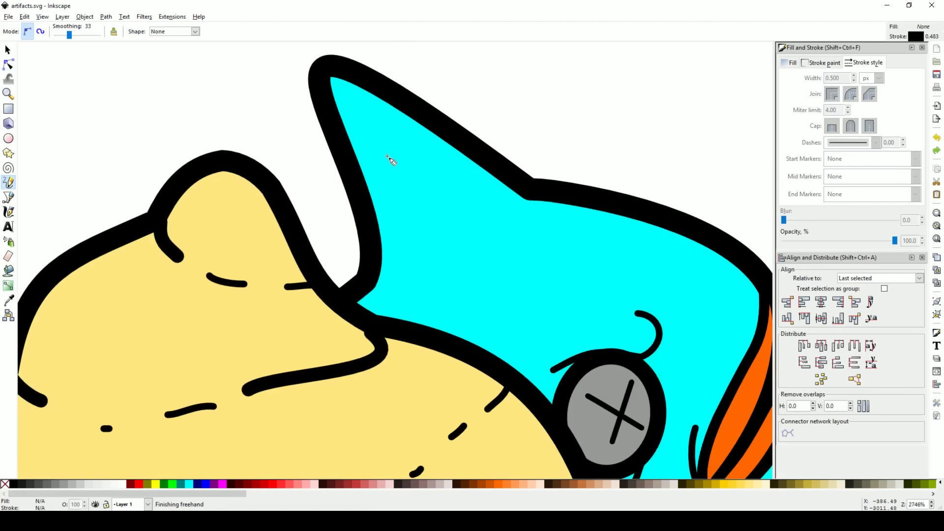
{"action": "left_click_drag", "start_coordinate": [380, 176], "coordinate": [375, 283]}
{"action": "left_click_drag", "start_coordinate": [530, 198], "coordinate": [454, 160]}
{"action": "key", "text": "n"}
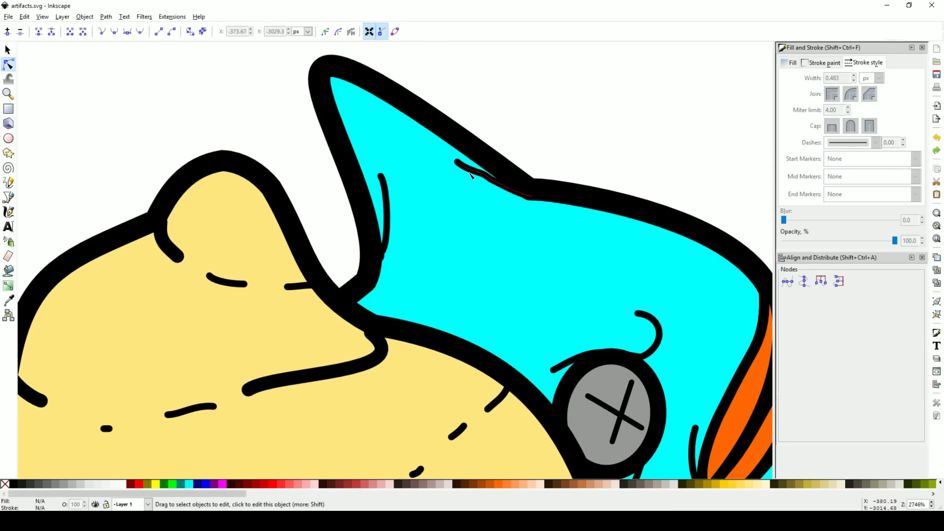
{"action": "left_click", "coordinate": [471, 176]}
{"action": "left_click", "coordinate": [387, 206], "text": "shift"}
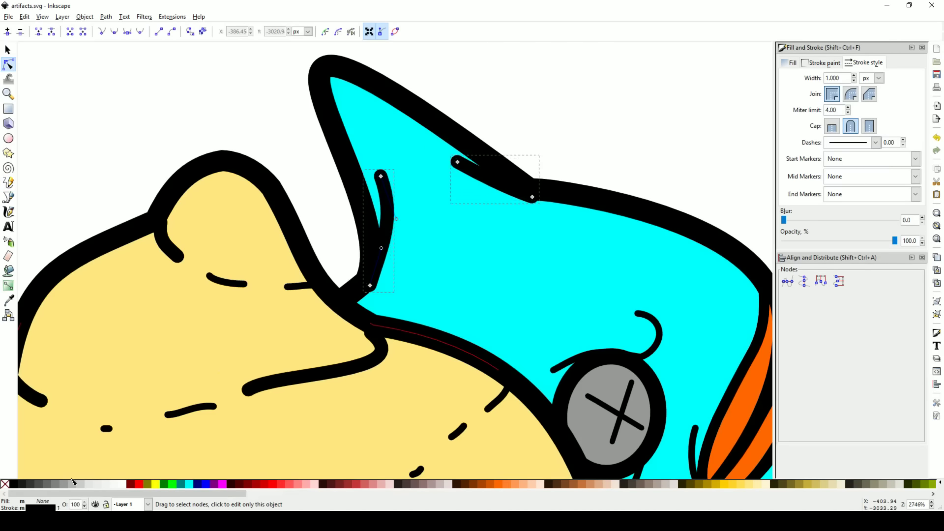
{"action": "key", "text": "s"}
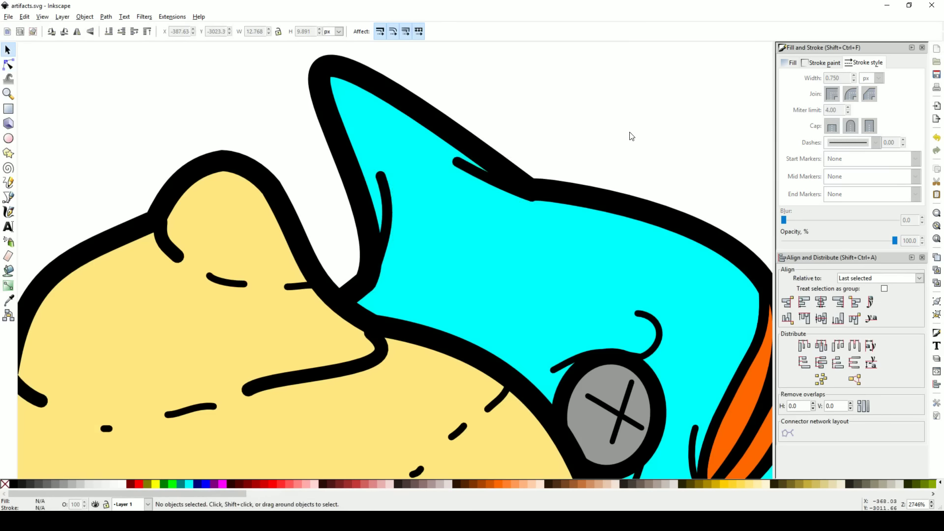
{"action": "left_click", "coordinate": [491, 184]}
{"action": "left_click", "coordinate": [609, 125]}
Try stretching the fin taller with a narrower tip, then undo it.
{"action": "scroll", "coordinate": [609, 125], "scroll_direction": "down", "scroll_amount": 3}
{"action": "scroll", "coordinate": [613, 128], "scroll_direction": "right", "scroll_amount": 5}
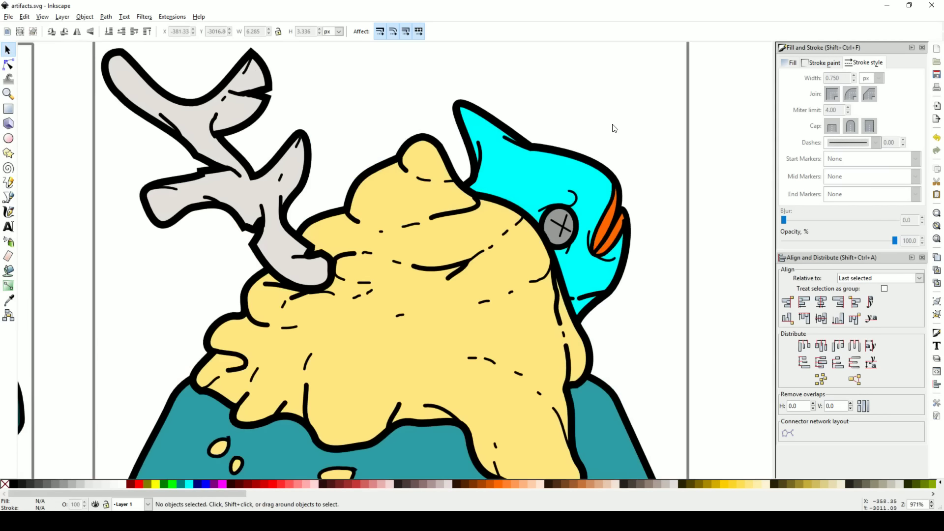
{"action": "scroll", "coordinate": [472, 177], "scroll_direction": "up", "scroll_amount": 2}
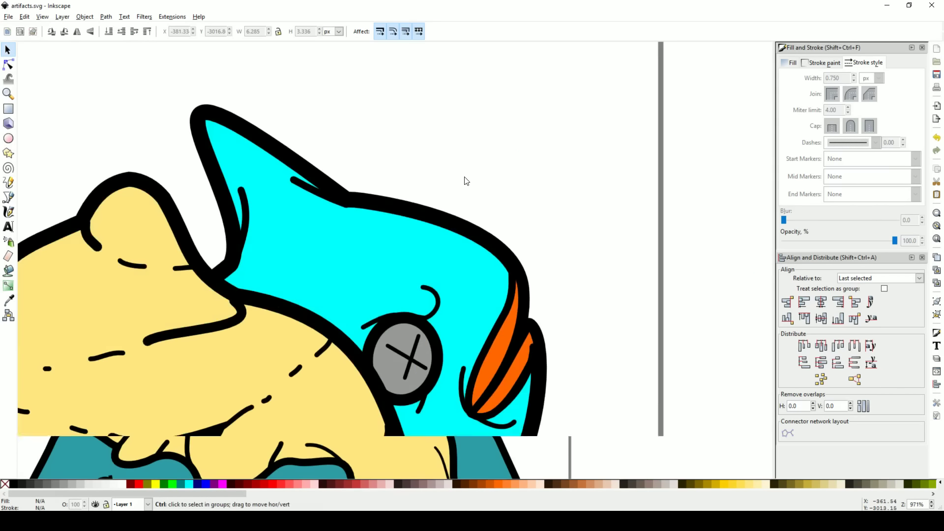
{"action": "key", "text": "n"}
{"action": "left_click_drag", "start_coordinate": [310, 162], "coordinate": [274, 98]}
{"action": "key", "text": "ctrl+z"}
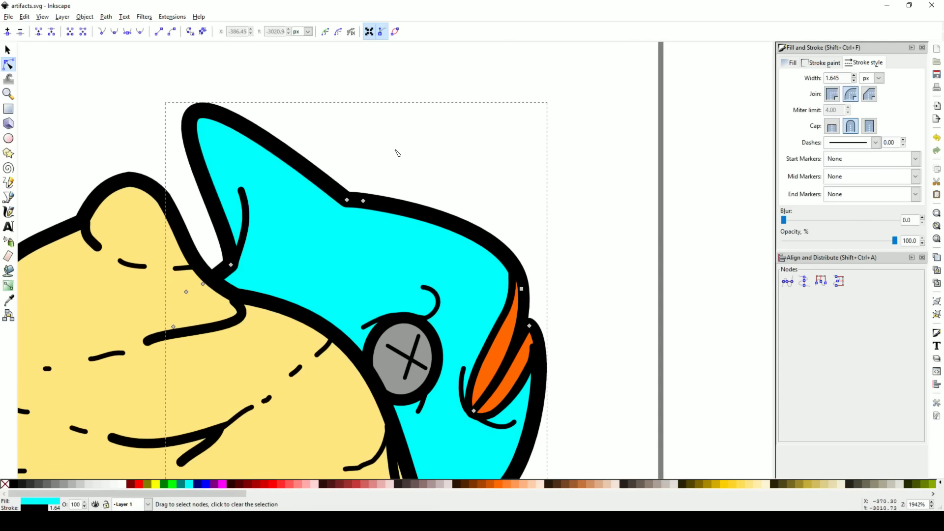
{"action": "key", "text": "Escape"}
Add a curved line under the fin's top edge and select the cyan head outline's nodes.
{"action": "key", "text": "Tab"}
{"action": "key", "text": "p"}
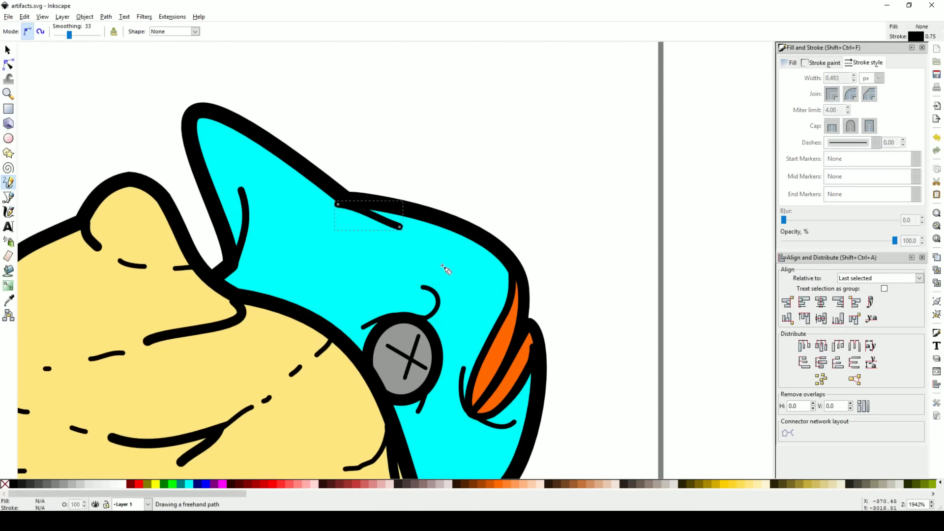
{"action": "left_click", "coordinate": [348, 213]}
{"action": "left_click_drag", "start_coordinate": [465, 268], "coordinate": [453, 258]}
{"action": "key", "text": "n"}
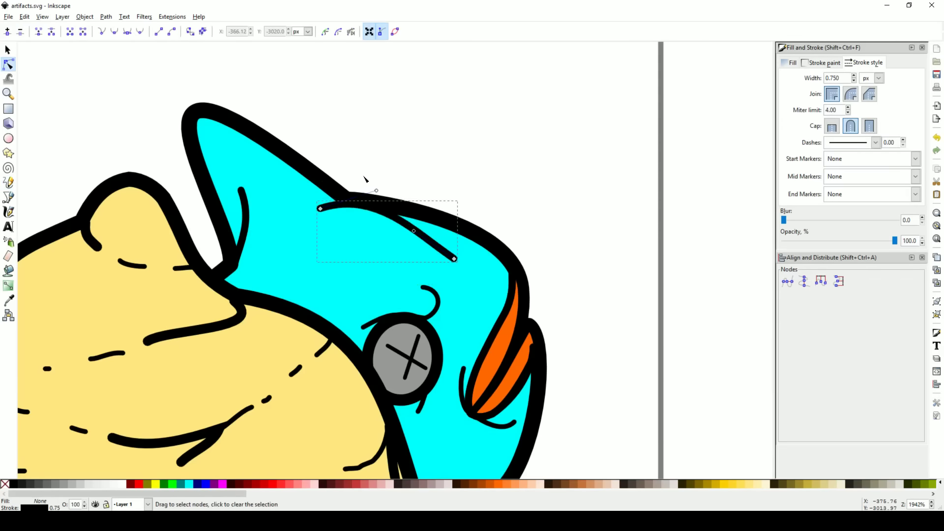
{"action": "key", "text": "s"}
{"action": "scroll", "coordinate": [525, 197], "scroll_direction": "down", "scroll_amount": 4}
{"action": "key", "text": "Escape"}
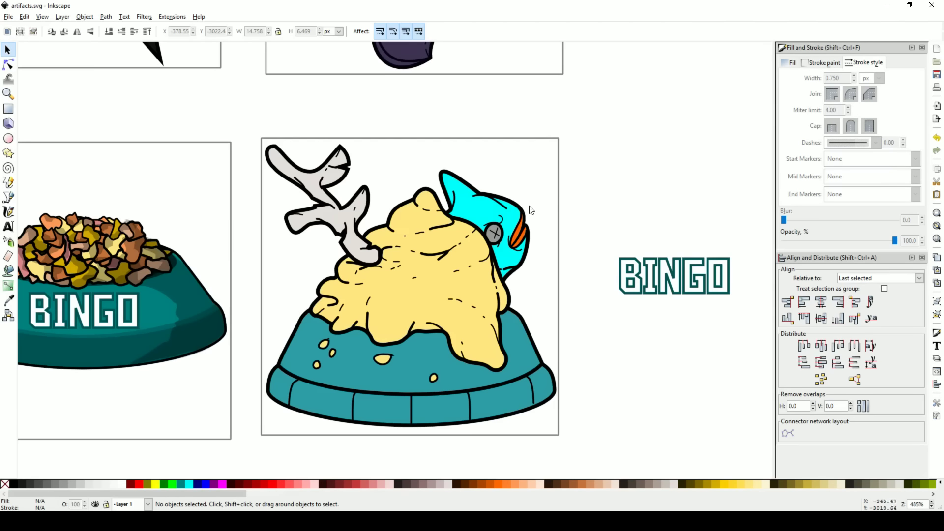
{"action": "scroll", "coordinate": [493, 194], "scroll_direction": "up", "scroll_amount": 2}
{"action": "key", "text": "n"}
{"action": "left_click", "coordinate": [461, 181]}
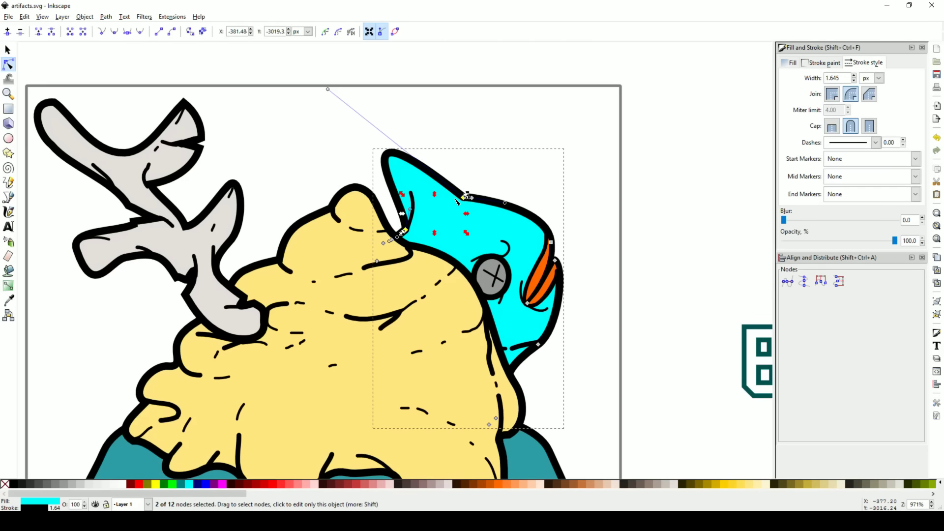
Shorten the fin node's handle, then pencil a short stroke at the fish head's top-left edge.
{"action": "left_click", "coordinate": [124, 32]}
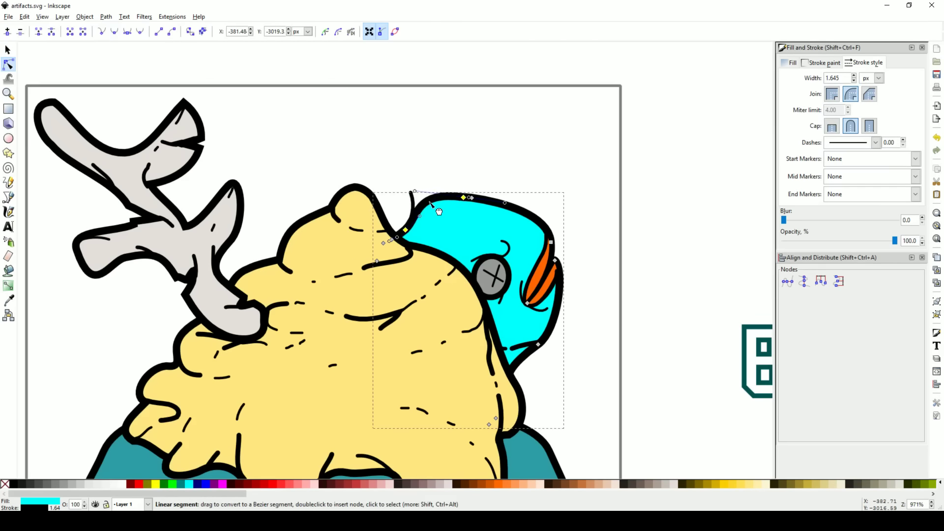
{"action": "key", "text": "s"}
{"action": "key", "text": "Escape"}
{"action": "scroll", "coordinate": [470, 217], "scroll_direction": "up", "scroll_amount": 3}
{"action": "key", "text": "p"}
{"action": "left_click_drag", "start_coordinate": [319, 150], "coordinate": [336, 221]}
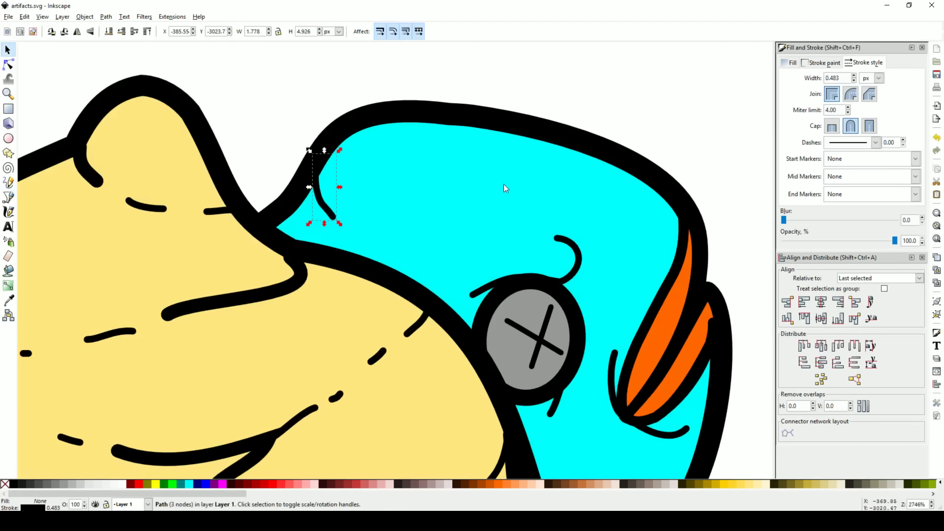
Set the Pencil tool to a thin preset stroke width.
{"action": "key", "text": "s"}
{"action": "scroll", "coordinate": [423, 206], "scroll_direction": "down", "scroll_amount": 4}
{"action": "key", "text": "Escape"}
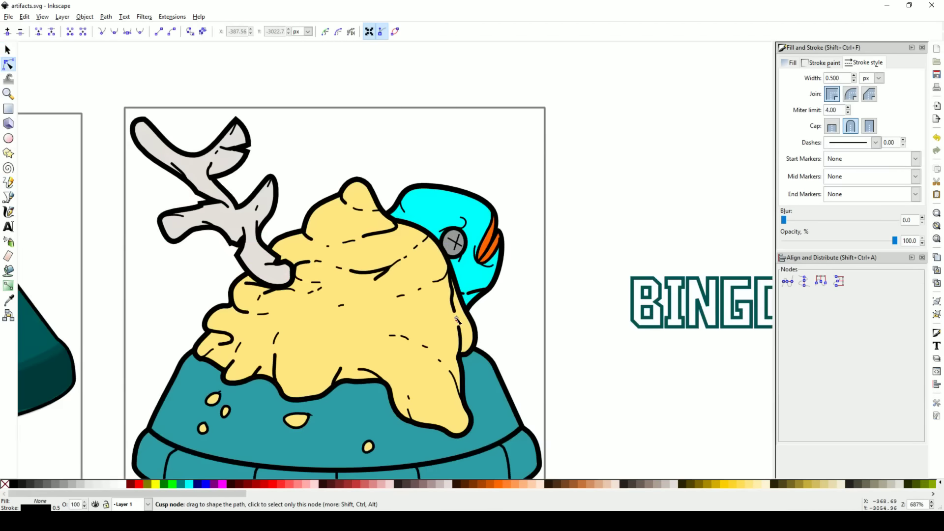
{"action": "key", "text": "p"}
{"action": "scroll", "coordinate": [465, 237], "scroll_direction": "up", "scroll_amount": 3}
{"action": "scroll", "coordinate": [465, 238], "scroll_direction": "up", "scroll_amount": 1}
{"action": "right_click", "coordinate": [56, 506]}
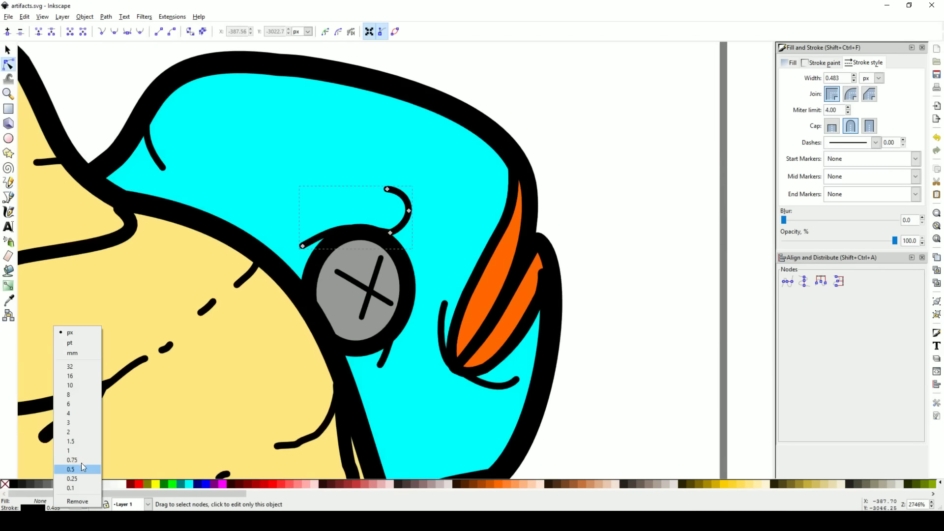
{"action": "left_click", "coordinate": [82, 462]}
Draw a dividing line across the orange beak and a stroke along the head's top outline.
{"action": "left_click", "coordinate": [378, 281]}
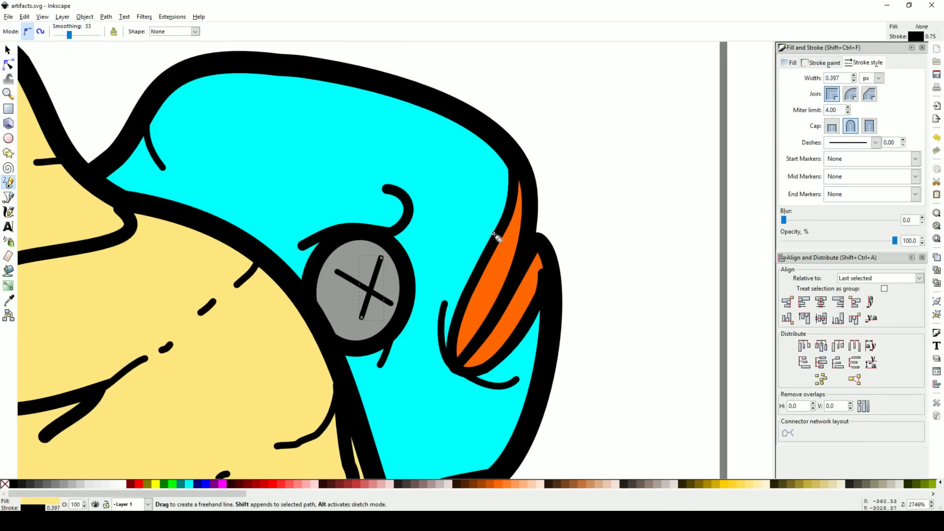
{"action": "left_click_drag", "start_coordinate": [476, 283], "coordinate": [498, 303]}
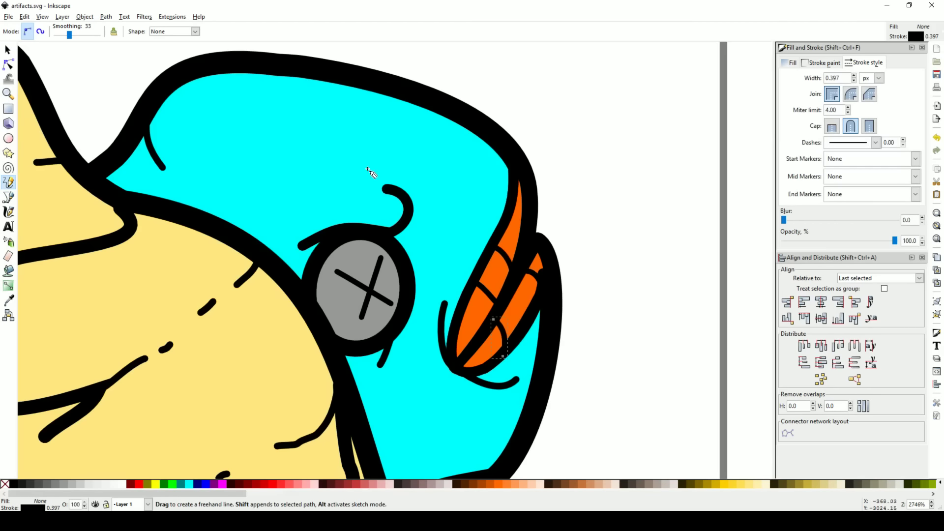
{"action": "key", "text": "n"}
{"action": "left_click", "coordinate": [207, 89]}
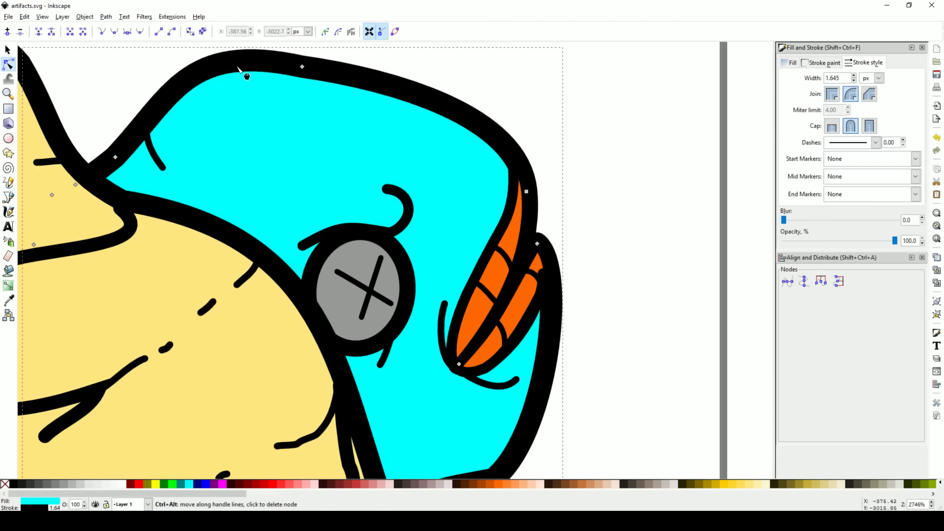
{"action": "key", "text": "p"}
{"action": "left_click_drag", "start_coordinate": [302, 78], "coordinate": [359, 90]}
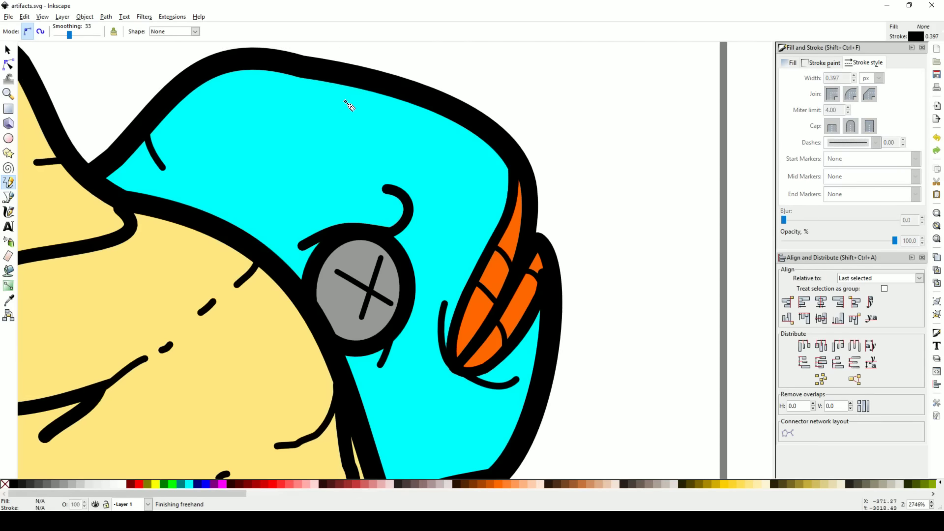
Draw a short stroke near the fish head's top, then undo it.
{"action": "scroll", "coordinate": [348, 105], "scroll_direction": "down", "scroll_amount": 1}
{"action": "key", "text": "n"}
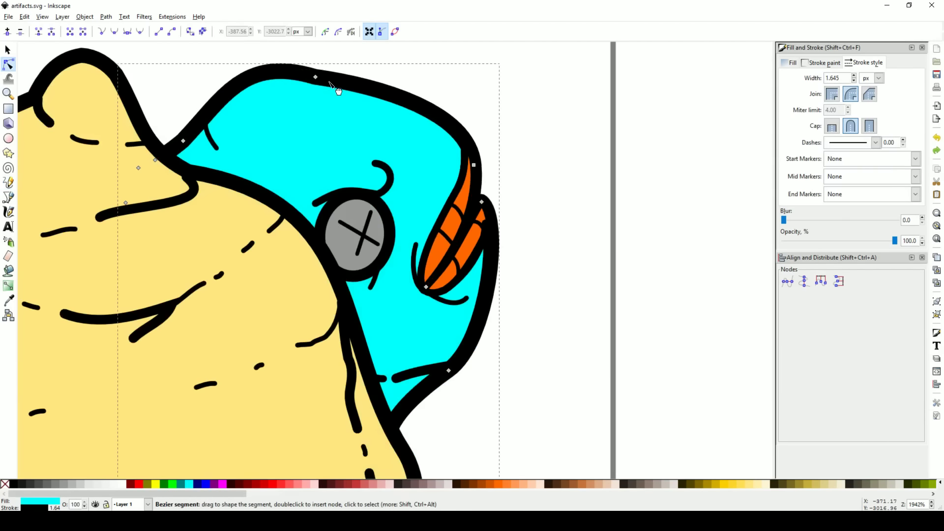
{"action": "key", "text": "s"}
{"action": "key", "text": "Escape"}
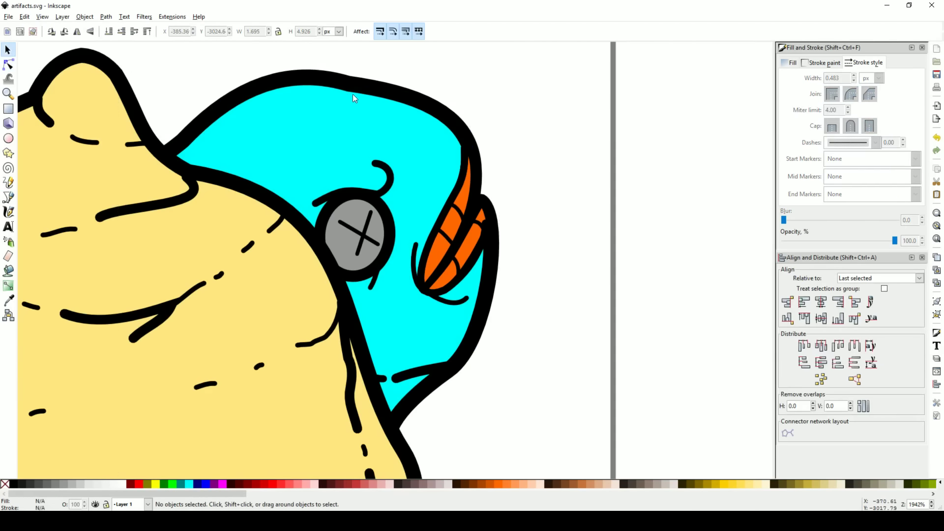
{"action": "key", "text": "p"}
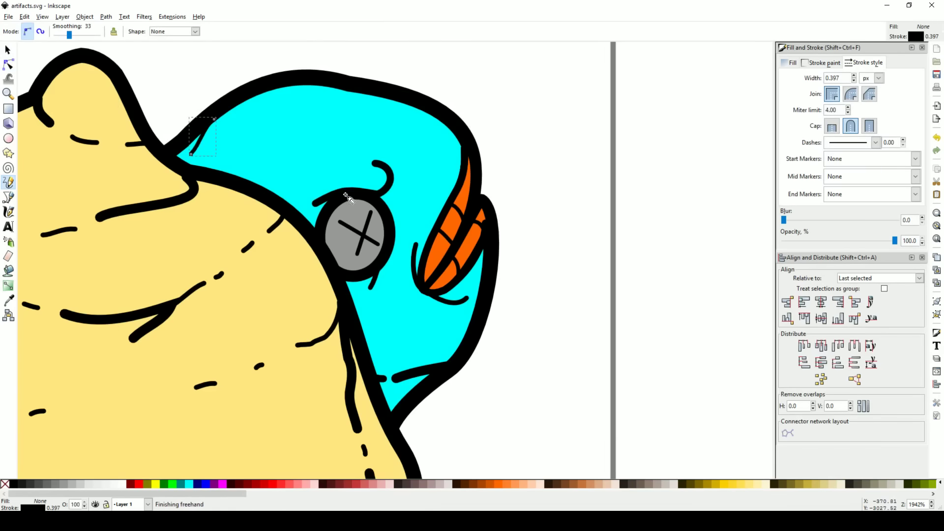
{"action": "scroll", "coordinate": [335, 172], "scroll_direction": "down", "scroll_amount": 2}
{"action": "scroll", "coordinate": [354, 159], "scroll_direction": "up", "scroll_amount": 5}
{"action": "left_click_drag", "start_coordinate": [322, 199], "coordinate": [305, 182]}
{"action": "scroll", "coordinate": [341, 138], "scroll_direction": "down", "scroll_amount": 1}
{"action": "key", "text": "ctrl+z"}
Try a small lash above the grey eye and undo the stray stroke.
{"action": "scroll", "coordinate": [342, 139], "scroll_direction": "left", "scroll_amount": 4}
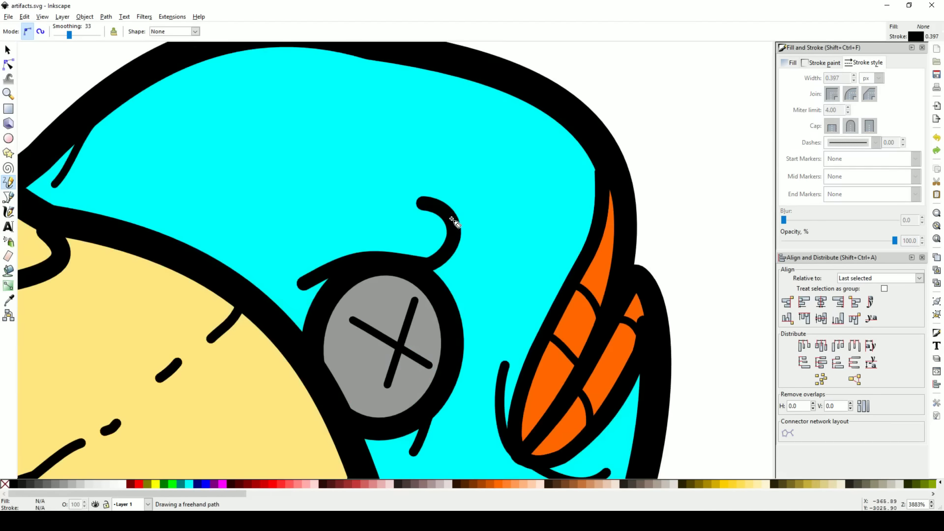
{"action": "left_click_drag", "start_coordinate": [421, 270], "coordinate": [462, 265]}
{"action": "scroll", "coordinate": [394, 238], "scroll_direction": "up", "scroll_amount": 4}
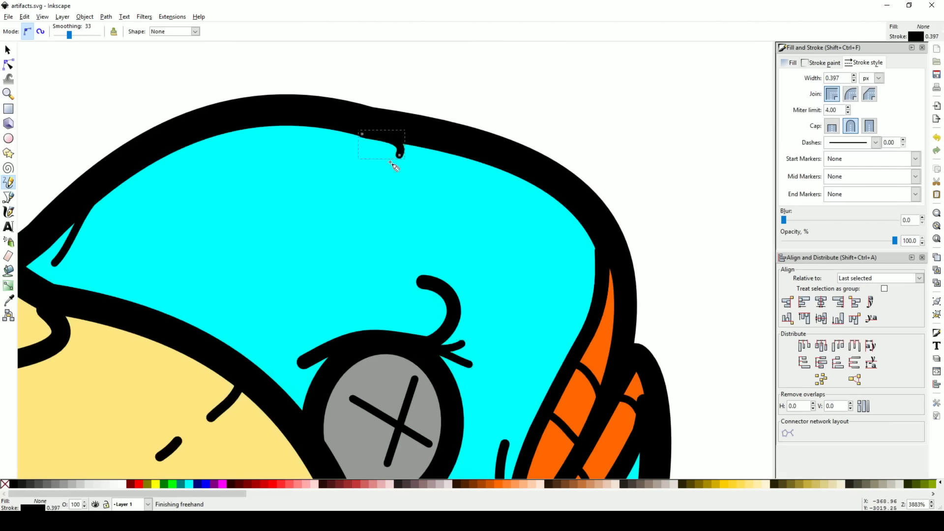
{"action": "key", "text": "ctrl+z"}
{"action": "scroll", "coordinate": [484, 227], "scroll_direction": "down", "scroll_amount": 7}
{"action": "key", "text": "s"}
{"action": "left_click", "coordinate": [469, 217]}
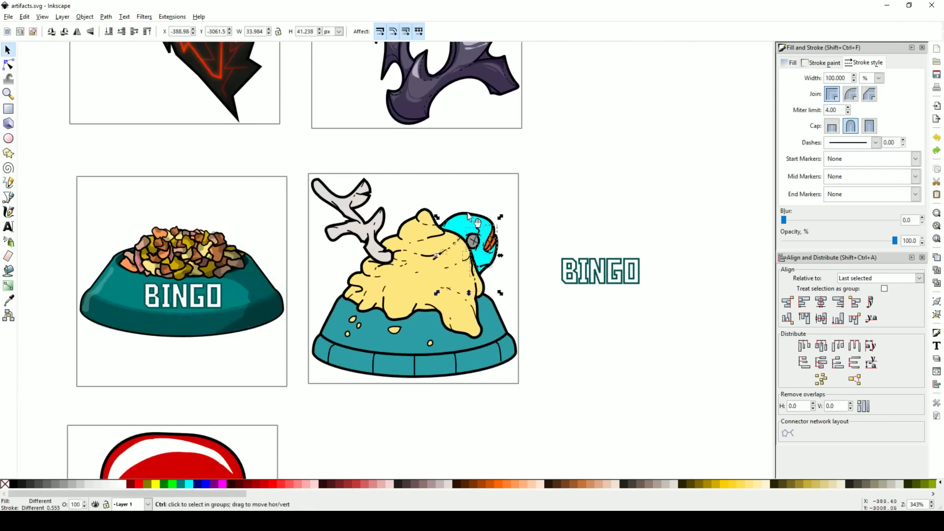
{"action": "left_click", "coordinate": [525, 270]}
{"action": "left_click", "coordinate": [500, 266], "text": "ctrl"}
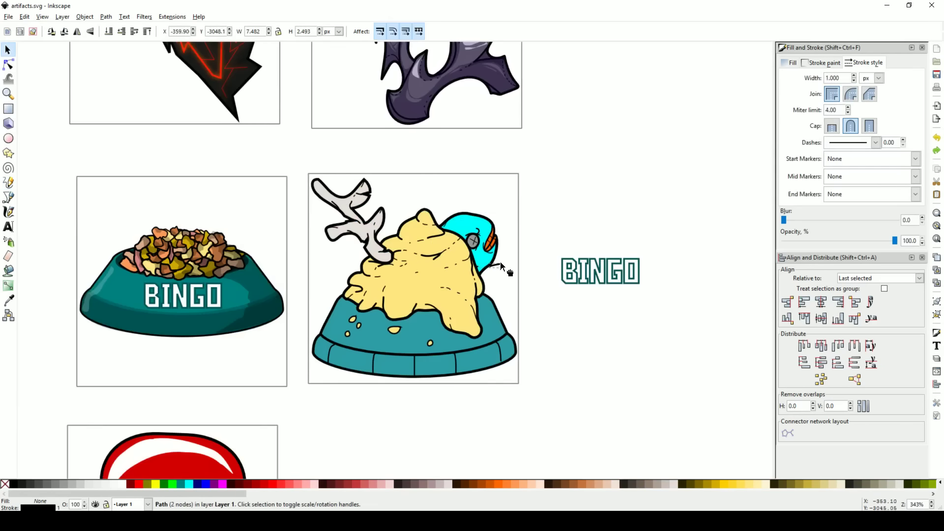
{"action": "key", "text": "Escape"}
{"action": "left_click", "coordinate": [378, 248]}
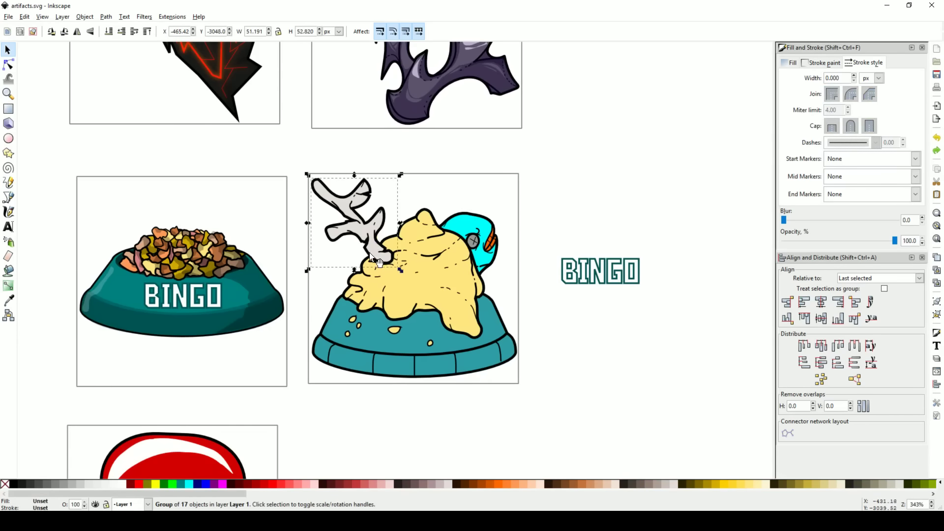
{"action": "left_click_drag", "start_coordinate": [378, 249], "coordinate": [317, 241]}
{"action": "key", "text": "ctrl+z"}
{"action": "left_click", "coordinate": [413, 305], "text": "shift"}
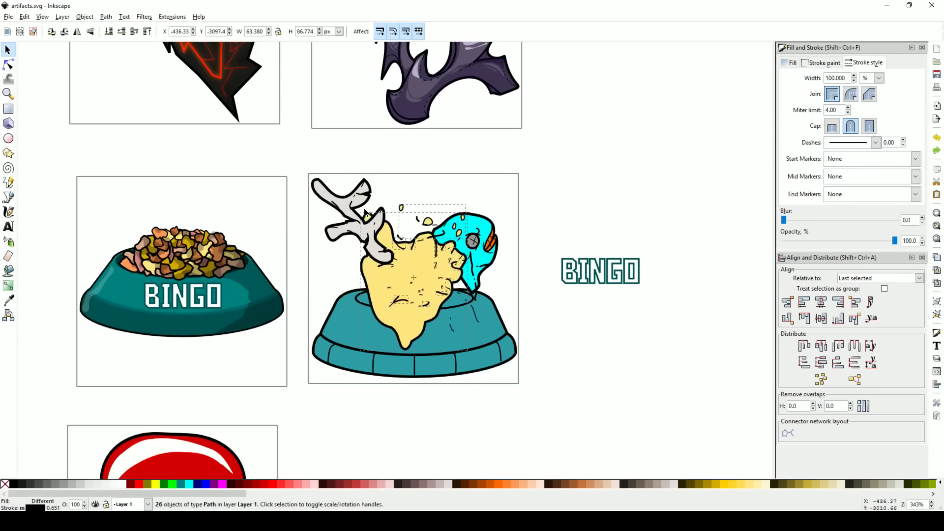
{"action": "left_click_drag", "start_coordinate": [363, 186], "coordinate": [469, 332]}
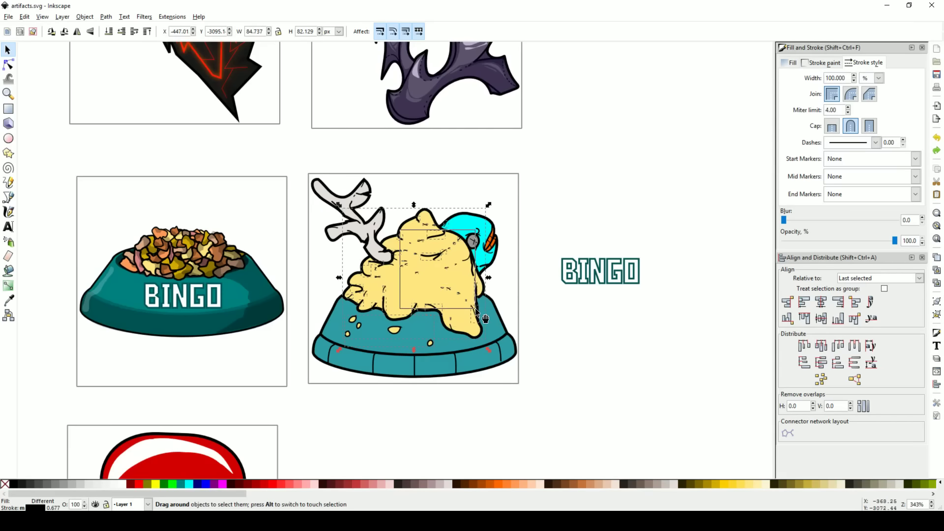
{"action": "left_click_drag", "start_coordinate": [453, 266], "coordinate": [344, 266]}
{"action": "key", "text": "ctrl+z"}
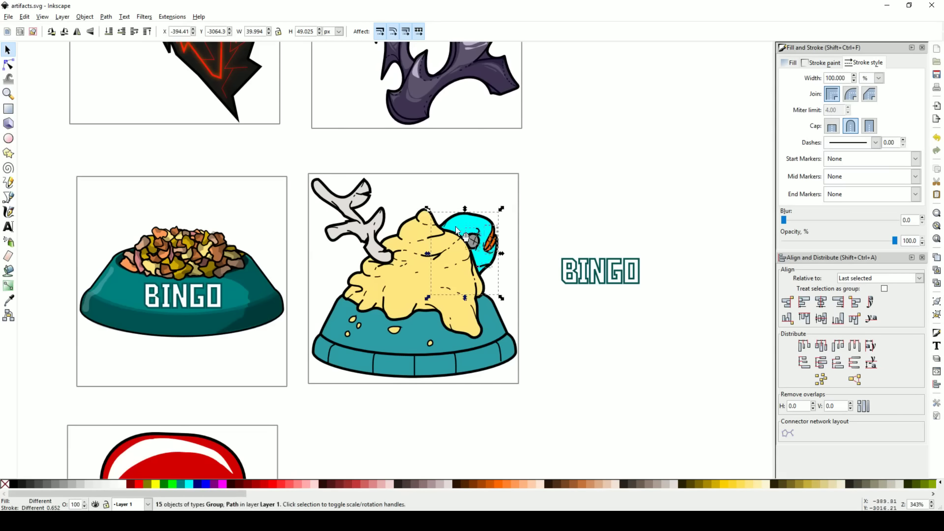
{"action": "key", "text": "Escape"}
{"action": "scroll", "coordinate": [474, 261], "scroll_direction": "up", "scroll_amount": 4, "text": "ctrl"}
{"action": "key", "text": "p"}
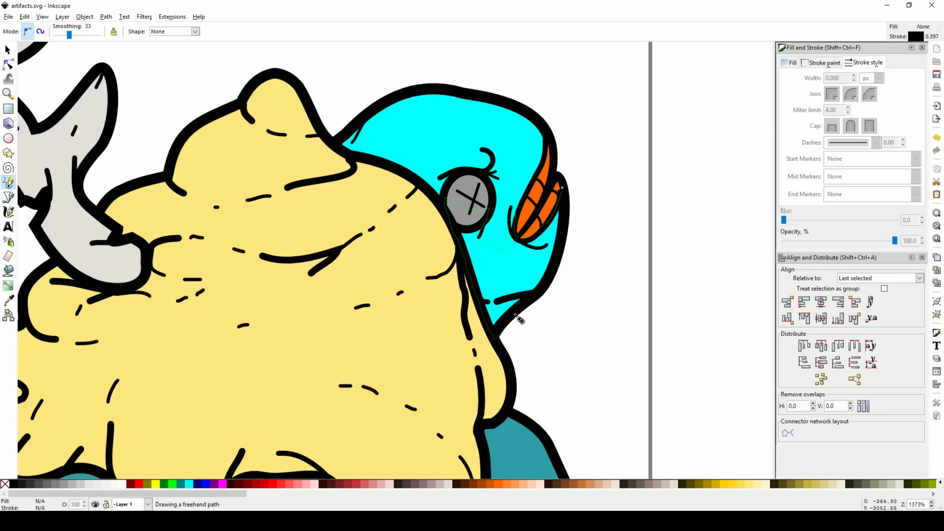
Outline a dark shadow shape over the fish head at 40% opacity.
{"action": "left_click_drag", "start_coordinate": [563, 198], "coordinate": [562, 190]}
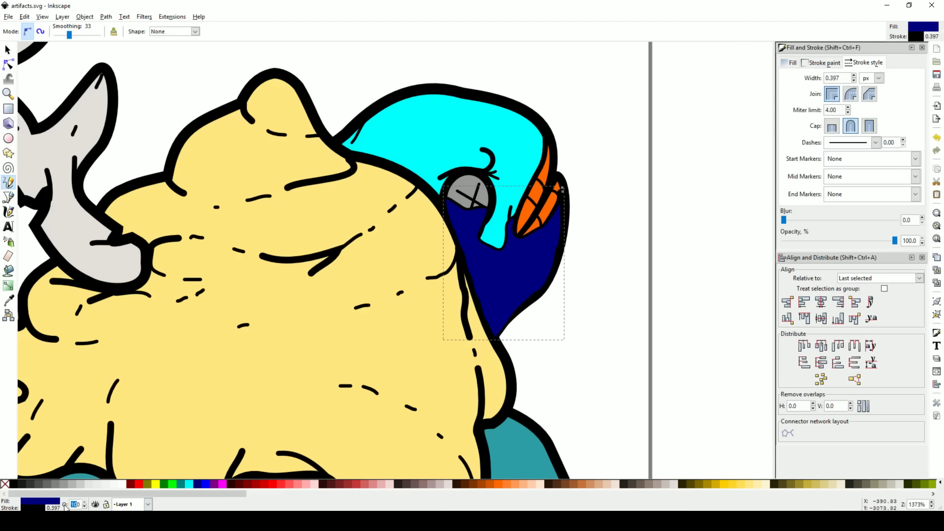
{"action": "type", "text": "40"}
{"action": "key", "text": "Return"}
{"action": "key", "text": "n"}
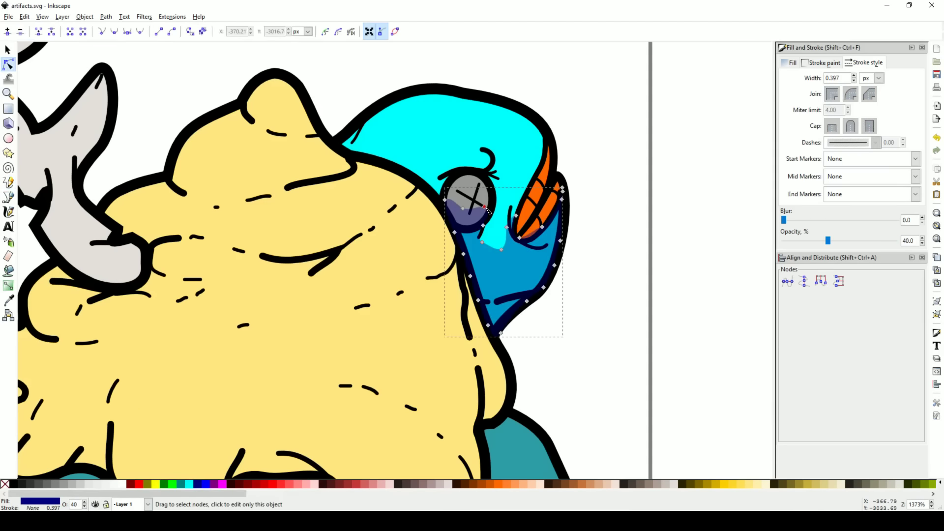
Pencil a closed shadow shape over the beak and a small cheek stroke.
{"action": "key", "text": "p"}
{"action": "mouse_move", "coordinate": [546, 149]}
{"action": "left_mouse_down"}
{"action": "mouse_move", "coordinate": [558, 199]}
{"action": "mouse_move", "coordinate": [522, 238]}
{"action": "left_mouse_up"}
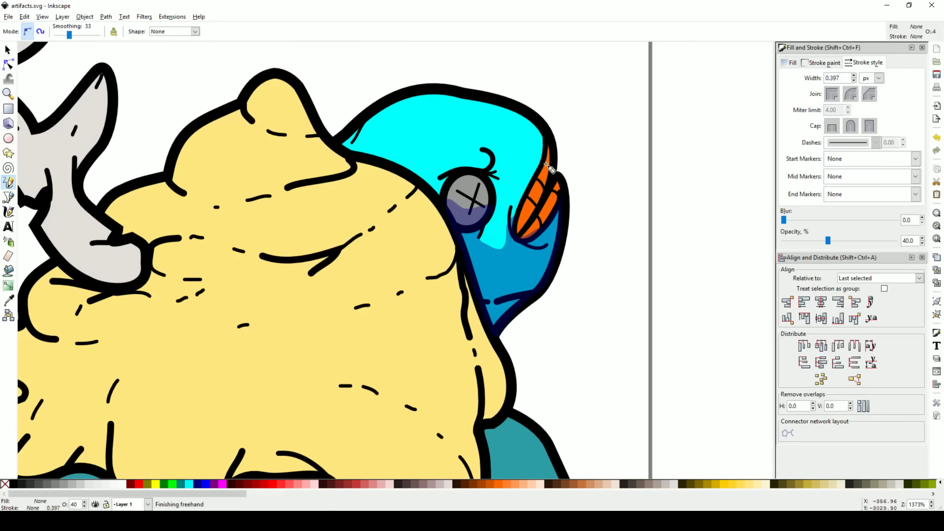
{"action": "left_click_drag", "start_coordinate": [547, 145], "coordinate": [534, 215]}
{"action": "left_click_drag", "start_coordinate": [558, 177], "coordinate": [547, 146]}
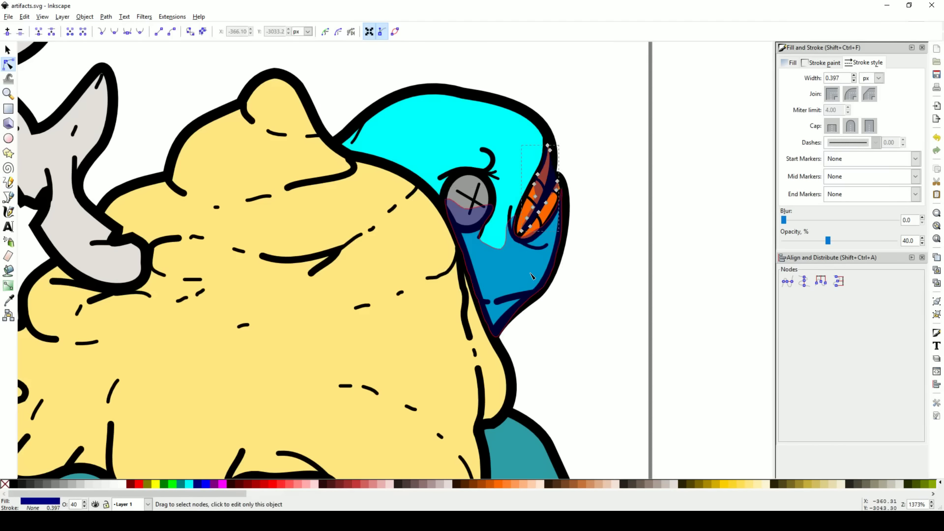
{"action": "left_click_drag", "start_coordinate": [510, 242], "coordinate": [497, 259]}
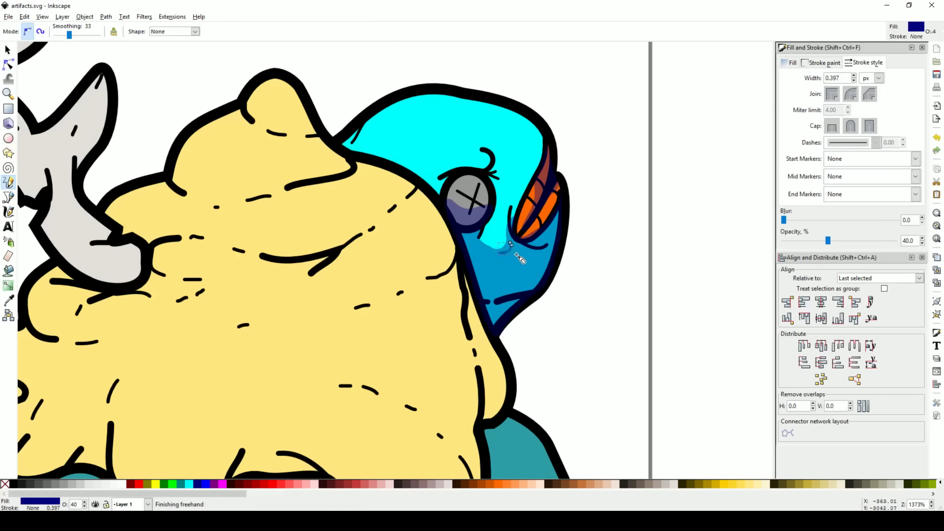
{"action": "left_click", "coordinate": [491, 265]}
{"action": "left_click_drag", "start_coordinate": [482, 251], "coordinate": [506, 266]}
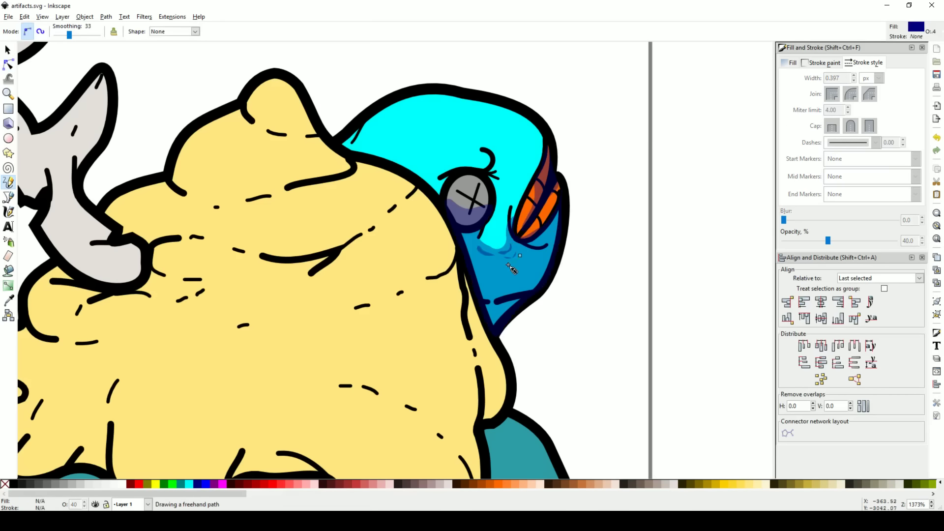
Add a translucent dark-blue shadow along the fish head's right side.
{"action": "key", "text": "s"}
{"action": "key", "text": "5"}
{"action": "key", "text": "p"}
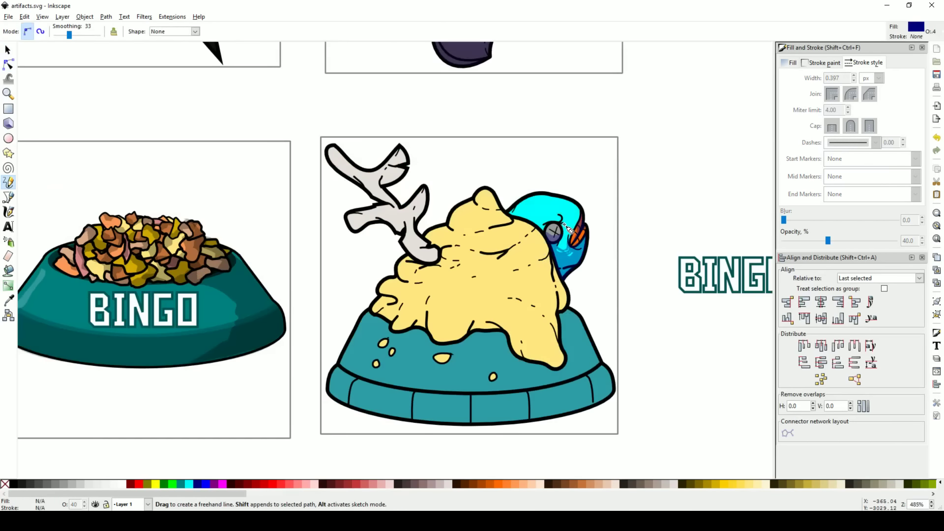
{"action": "key", "text": "grave"}
{"action": "left_click_drag", "start_coordinate": [581, 156], "coordinate": [606, 195]}
{"action": "left_click_drag", "start_coordinate": [529, 219], "coordinate": [578, 157]}
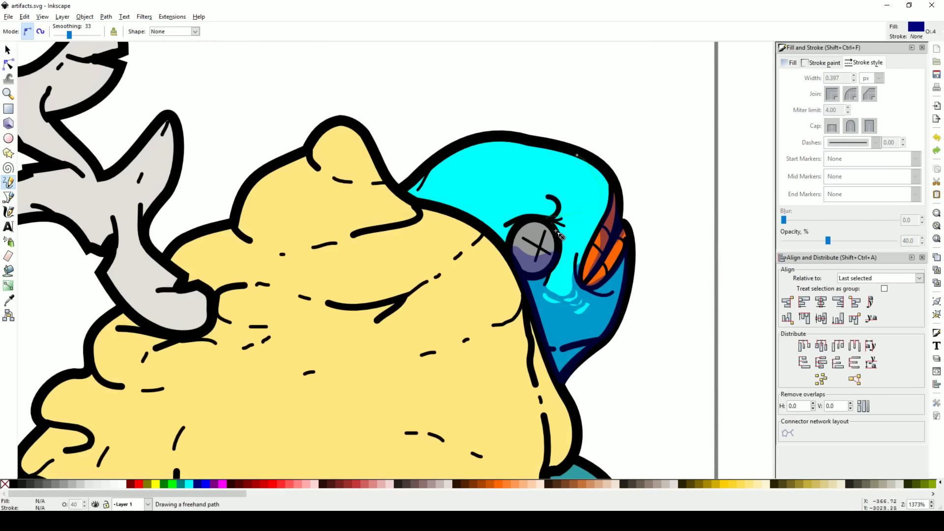
{"action": "left_click_drag", "start_coordinate": [630, 232], "coordinate": [577, 156]}
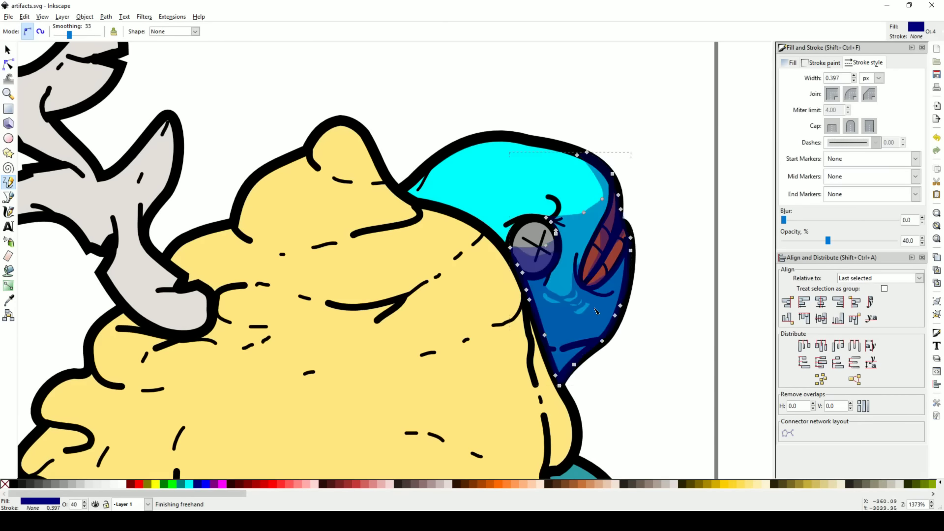
Add a dark-blue shadow over the fish's cheek.
{"action": "mouse_move", "coordinate": [584, 216]}
{"action": "left_mouse_down"}
{"action": "mouse_move", "coordinate": [569, 228]}
{"action": "mouse_move", "coordinate": [558, 246]}
{"action": "left_mouse_up"}
{"action": "left_click", "coordinate": [570, 255]}
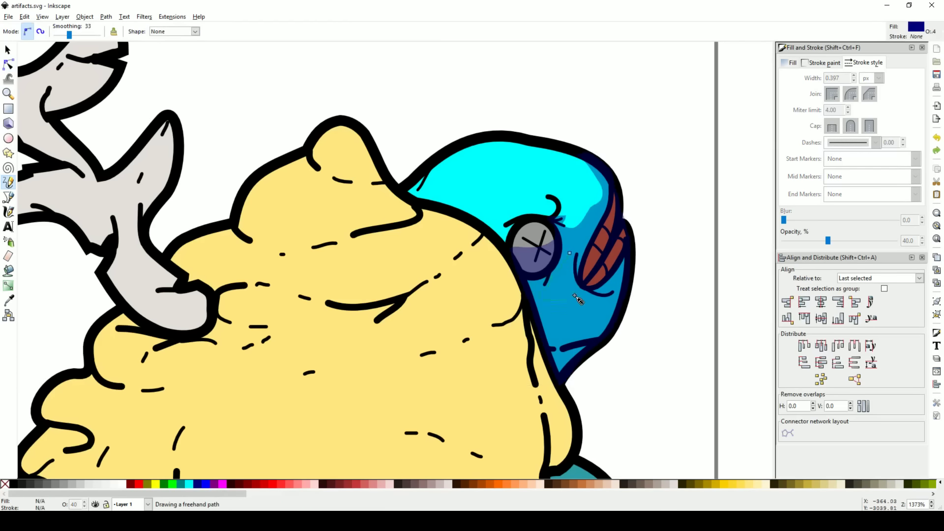
{"action": "left_click_drag", "start_coordinate": [582, 297], "coordinate": [571, 259]}
{"action": "mouse_move", "coordinate": [584, 293]}
{"action": "left_mouse_down"}
{"action": "mouse_move", "coordinate": [568, 257]}
{"action": "mouse_move", "coordinate": [565, 295]}
{"action": "mouse_move", "coordinate": [545, 311]}
{"action": "left_mouse_up"}
Inspect the fish head outline's nodes, then zoom out to the whole page.
{"action": "key", "text": "F2"}
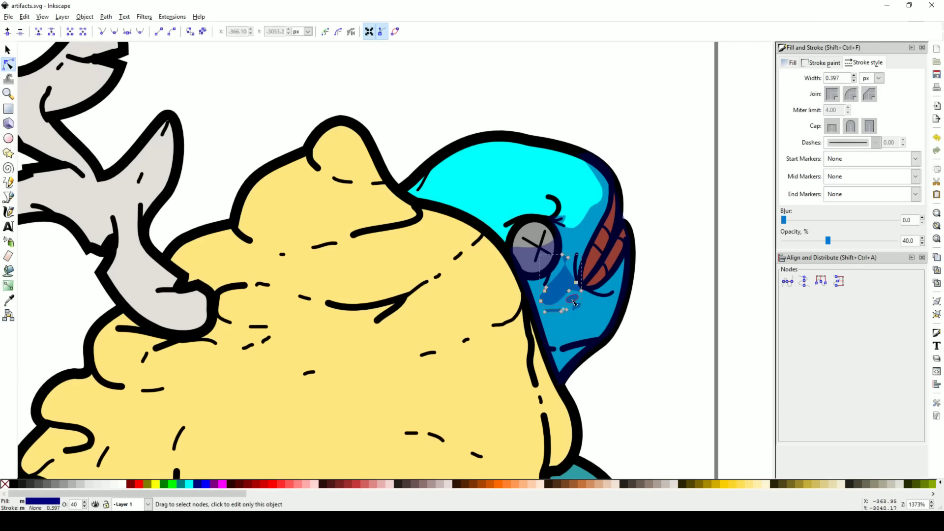
{"action": "left_click", "coordinate": [573, 301]}
{"action": "key", "text": "F1"}
{"action": "key", "text": "F2"}
{"action": "left_click", "coordinate": [570, 266]}
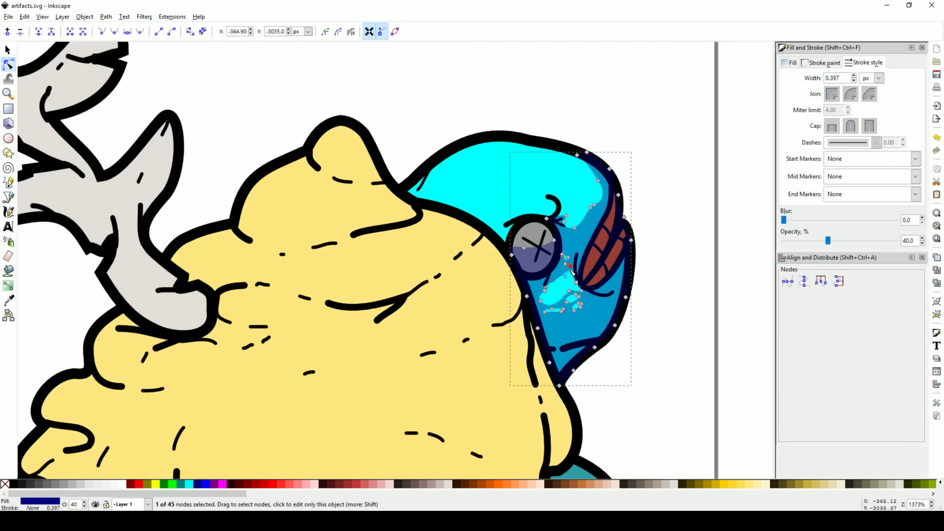
{"action": "key", "text": "F1"}
{"action": "key", "text": "5"}
Draw a shading shape along the fish's beak and check its nodes.
{"action": "key", "text": "F6"}
{"action": "scroll", "coordinate": [645, 242], "scroll_direction": "up", "scroll_amount": 7}
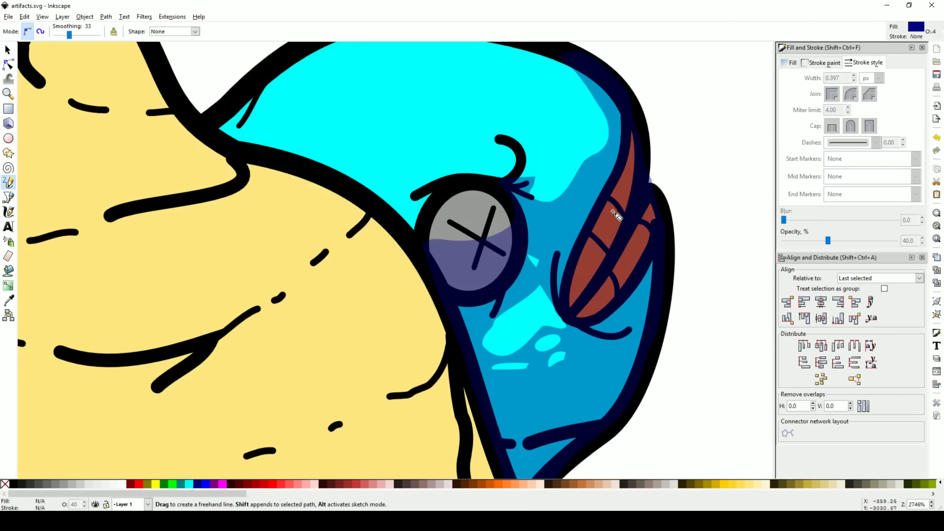
{"action": "left_click_drag", "start_coordinate": [596, 270], "coordinate": [597, 272]}
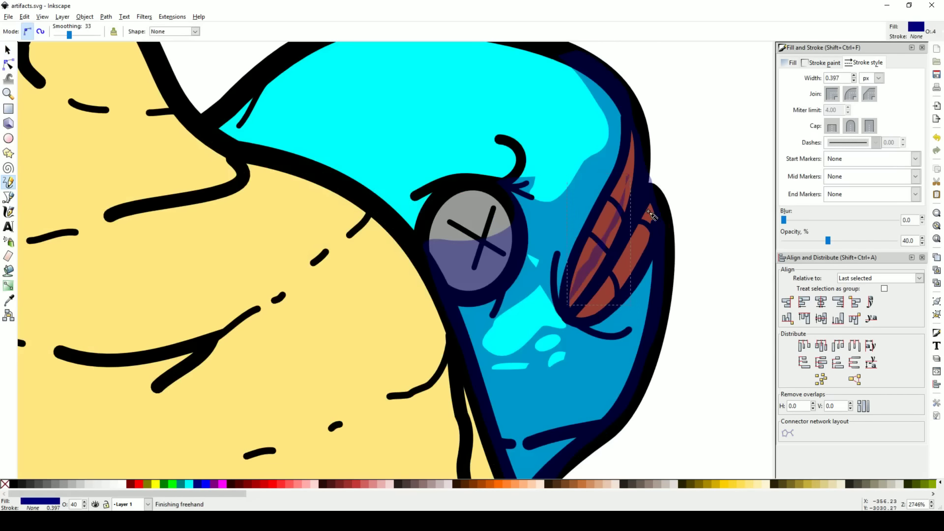
{"action": "key", "text": "F2"}
{"action": "key", "text": "F1"}
{"action": "scroll", "coordinate": [652, 297], "scroll_direction": "down", "scroll_amount": 5}
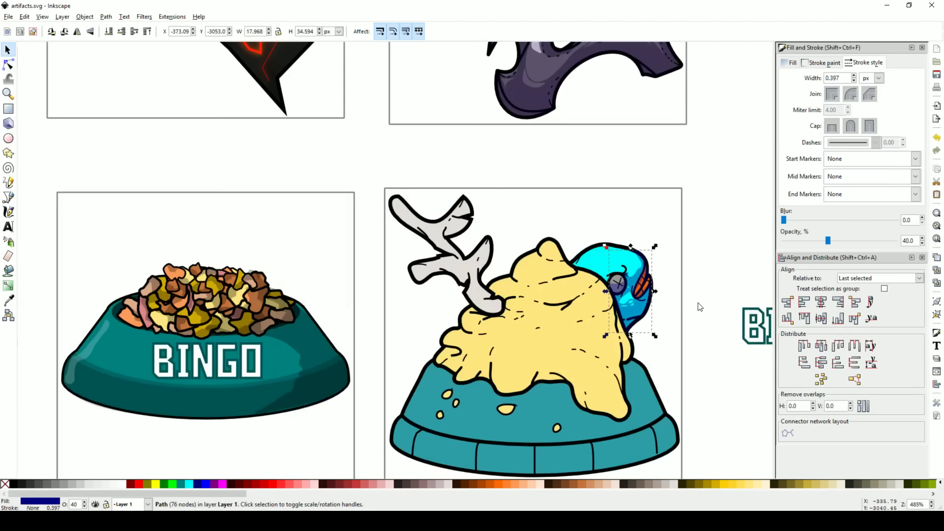
{"action": "key", "text": "F6"}
{"action": "scroll", "coordinate": [644, 282], "scroll_direction": "up", "scroll_amount": 3}
Trace a closed shadow along the fish head's top edge.
{"action": "mouse_move", "coordinate": [469, 206]}
{"action": "left_mouse_down"}
{"action": "mouse_move", "coordinate": [450, 231]}
{"action": "mouse_move", "coordinate": [517, 259]}
{"action": "left_mouse_up"}
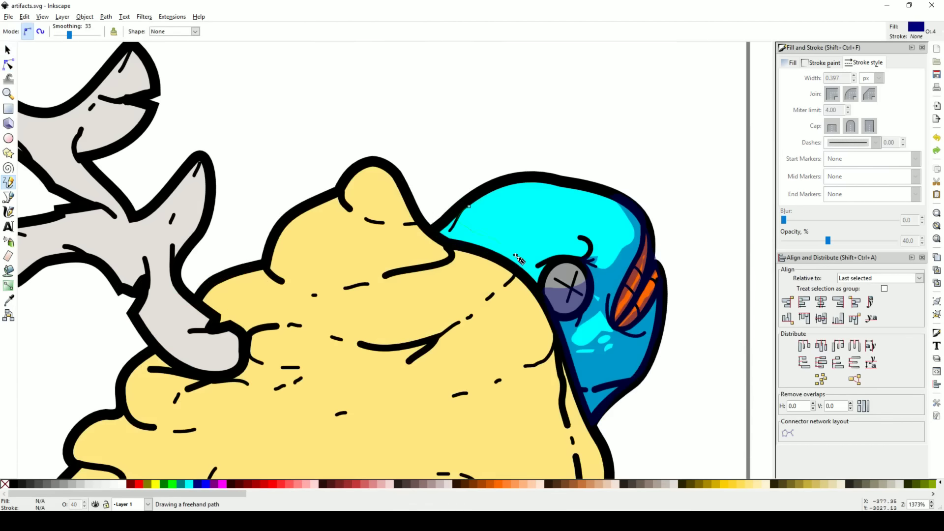
{"action": "left_click_drag", "start_coordinate": [459, 241], "coordinate": [460, 243]}
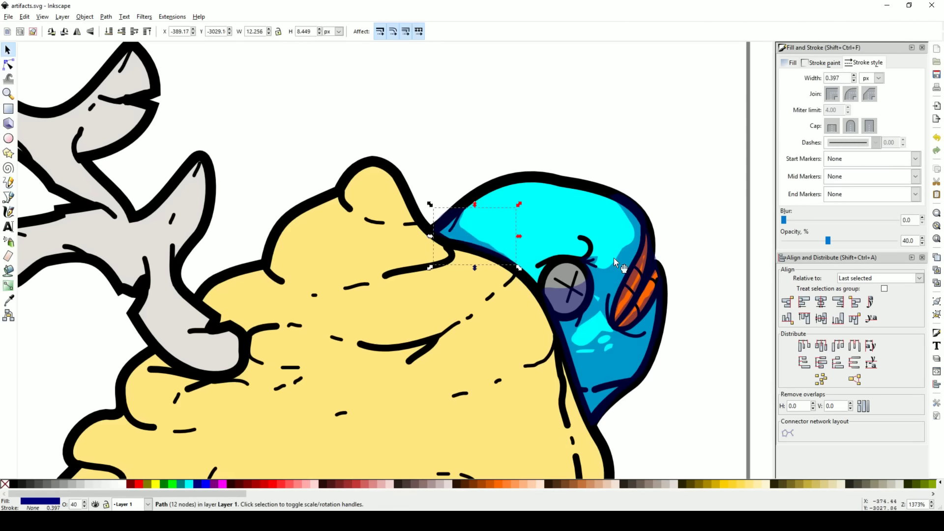
{"action": "scroll", "coordinate": [609, 288], "scroll_direction": "down", "scroll_amount": 4}
{"action": "scroll", "coordinate": [524, 293], "scroll_direction": "up", "scroll_amount": 3}
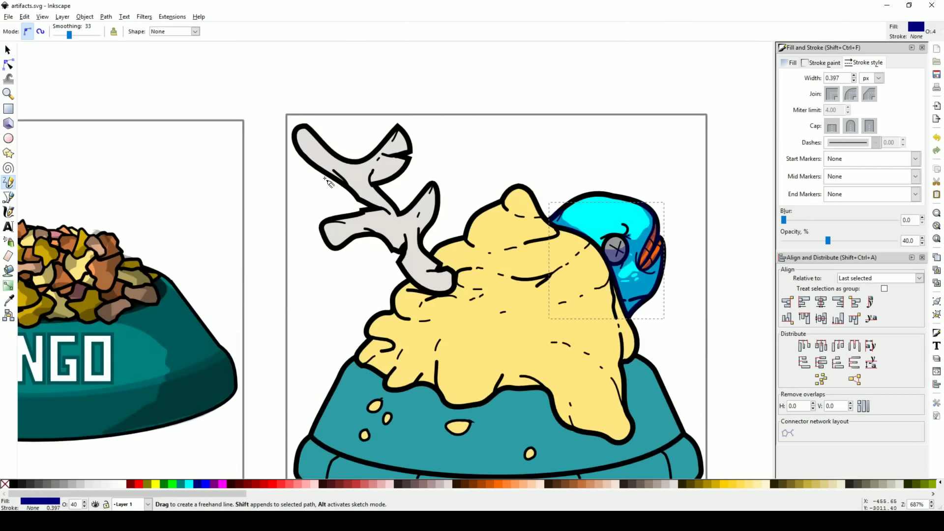
Draw shadow shapes over the bone's branches, then undo the unwanted and oversized ones.
{"action": "left_click_drag", "start_coordinate": [437, 117], "coordinate": [436, 117]}
{"action": "left_click_drag", "start_coordinate": [402, 196], "coordinate": [393, 187]}
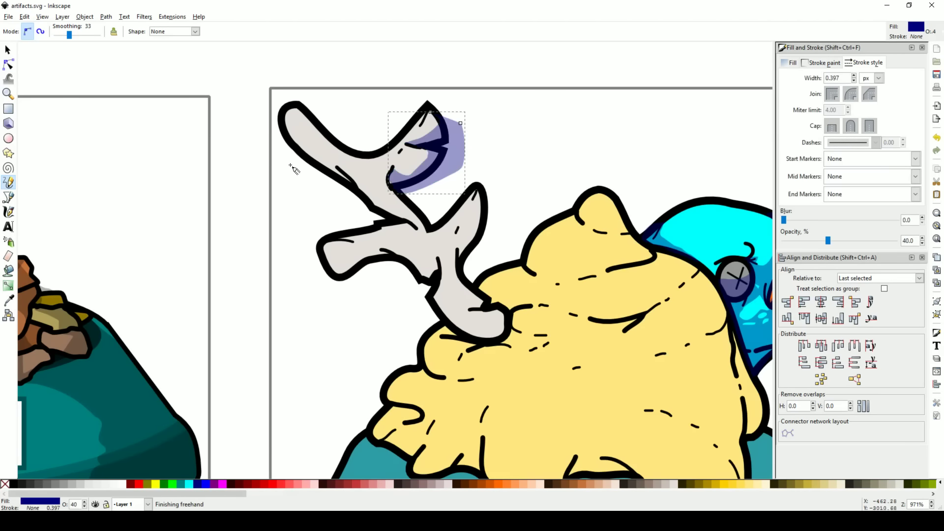
{"action": "mouse_move", "coordinate": [284, 114]}
{"action": "left_mouse_down"}
{"action": "mouse_move", "coordinate": [324, 190]}
{"action": "mouse_move", "coordinate": [361, 211]}
{"action": "left_mouse_up"}
{"action": "key", "text": "ctrl+z"}
{"action": "key", "text": "ctrl+z"}
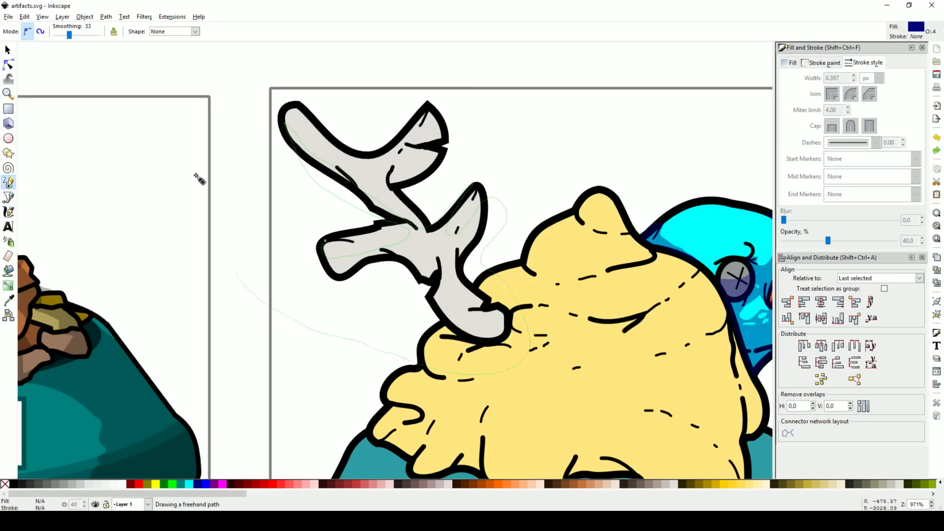
{"action": "left_click_drag", "start_coordinate": [199, 179], "coordinate": [200, 179]}
{"action": "key", "text": "ctrl+z"}
Draw a grey shadow shape beside the bone's upper tip.
{"action": "key", "text": "n"}
{"action": "scroll", "coordinate": [467, 187], "scroll_direction": "down", "scroll_amount": 3}
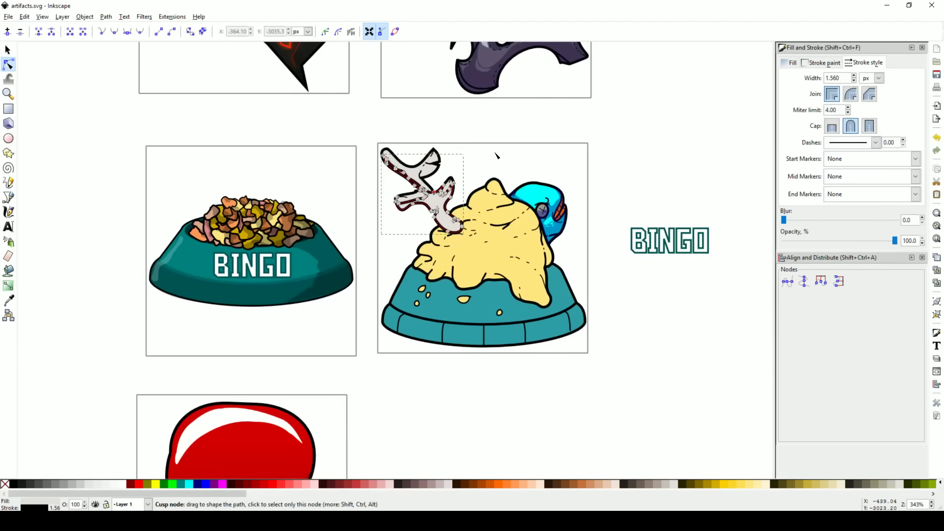
{"action": "scroll", "coordinate": [497, 155], "scroll_direction": "up", "scroll_amount": 4}
{"action": "scroll", "coordinate": [325, 85], "scroll_direction": "left", "scroll_amount": 2}
{"action": "key", "text": "p"}
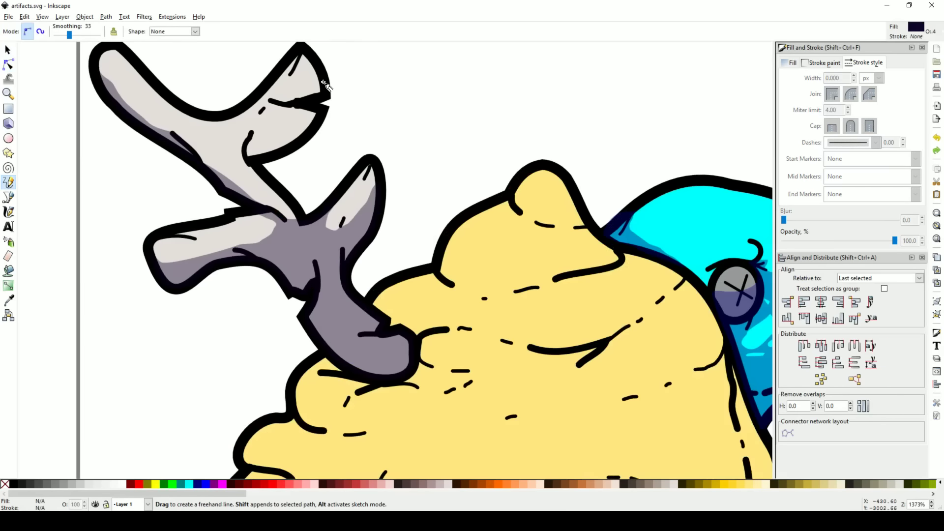
{"action": "left_click_drag", "start_coordinate": [324, 85], "coordinate": [306, 52]}
{"action": "mouse_move", "coordinate": [308, 112]}
{"action": "left_mouse_down"}
{"action": "mouse_move", "coordinate": [279, 134]}
{"action": "mouse_move", "coordinate": [288, 179]}
{"action": "left_mouse_up"}
{"action": "scroll", "coordinate": [407, 143], "scroll_direction": "left", "scroll_amount": 1}
Inspect the purple horn and red orb artwork.
{"action": "key", "text": "n"}
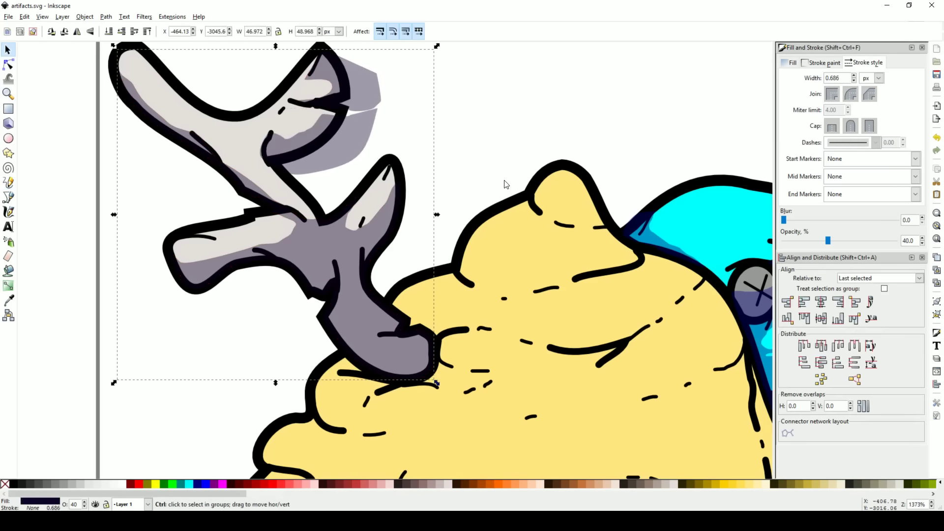
{"action": "scroll", "coordinate": [512, 97], "scroll_direction": "down", "scroll_amount": 3}
{"action": "left_click", "coordinate": [524, 82]}
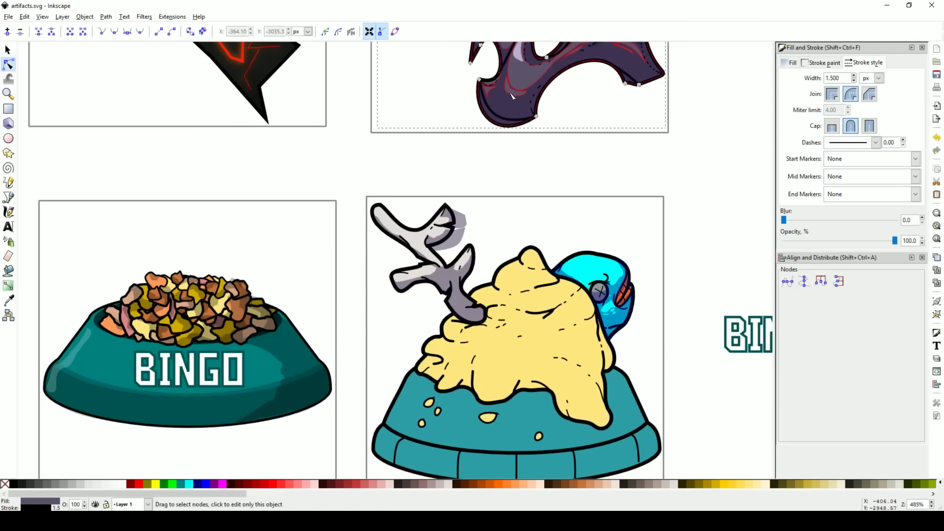
{"action": "scroll", "coordinate": [551, 109], "scroll_direction": "down", "scroll_amount": 3}
{"action": "scroll", "coordinate": [558, 127], "scroll_direction": "up", "scroll_amount": 5}
{"action": "left_click", "coordinate": [562, 122]}
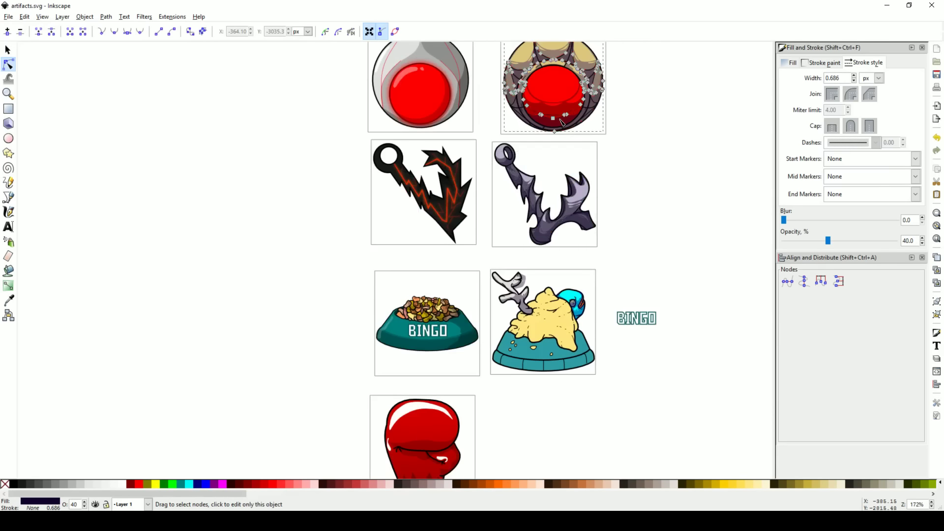
{"action": "key", "text": "p"}
{"action": "scroll", "coordinate": [487, 211], "scroll_direction": "down", "scroll_amount": 2}
{"action": "scroll", "coordinate": [487, 212], "scroll_direction": "up", "scroll_amount": 6}
{"action": "scroll", "coordinate": [348, 204], "scroll_direction": "down", "scroll_amount": 2}
{"action": "scroll", "coordinate": [347, 202], "scroll_direction": "down", "scroll_amount": 2}
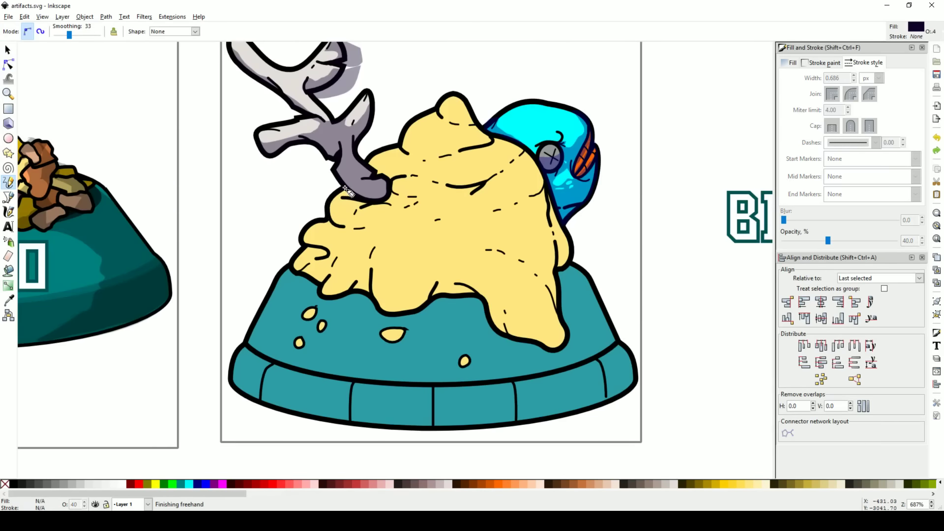
Draw a brown shadow on the slop's left side, keeping only it selected.
{"action": "left_click_drag", "start_coordinate": [382, 204], "coordinate": [379, 203]}
{"action": "key", "text": "n"}
{"action": "left_click", "coordinate": [386, 198], "text": "shift"}
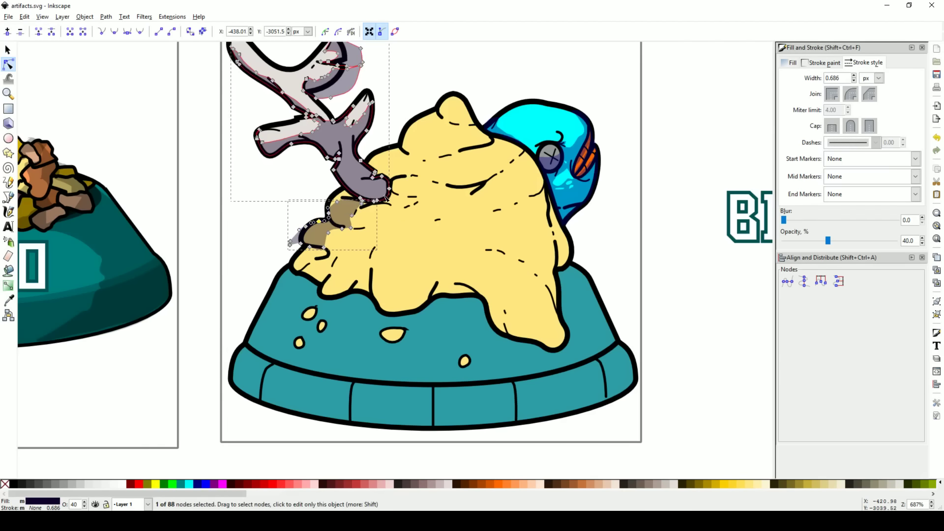
{"action": "left_click", "coordinate": [320, 231]}
{"action": "key", "text": "p"}
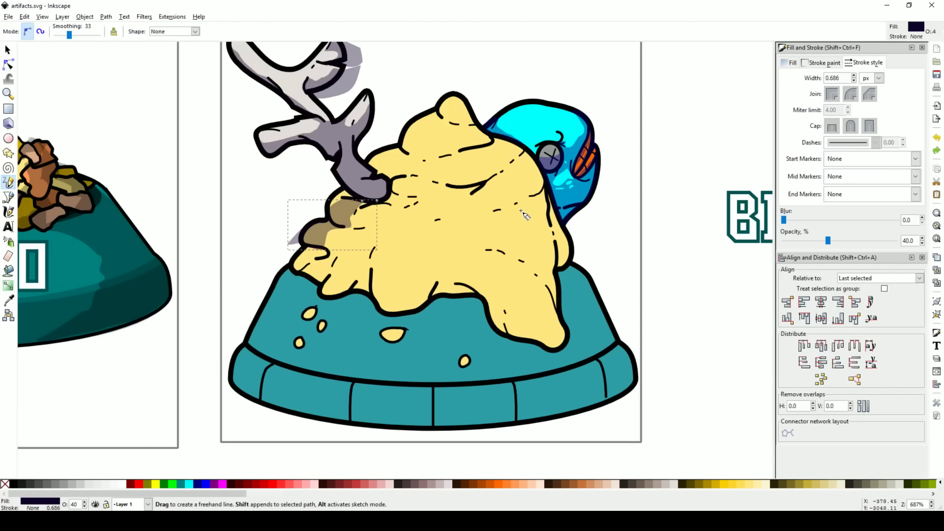
Outline a large dark shadow over the slop mound, then delete it.
{"action": "scroll", "coordinate": [524, 215], "scroll_direction": "down", "scroll_amount": 1}
{"action": "left_click_drag", "start_coordinate": [530, 209], "coordinate": [532, 207]}
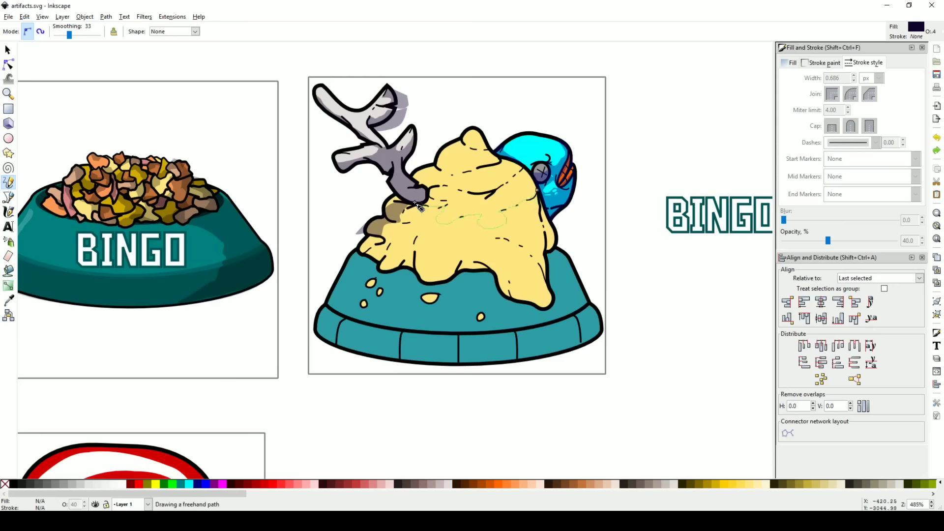
{"action": "left_click_drag", "start_coordinate": [333, 251], "coordinate": [688, 339]}
{"action": "key", "text": "s"}
{"action": "key", "text": "Delete"}
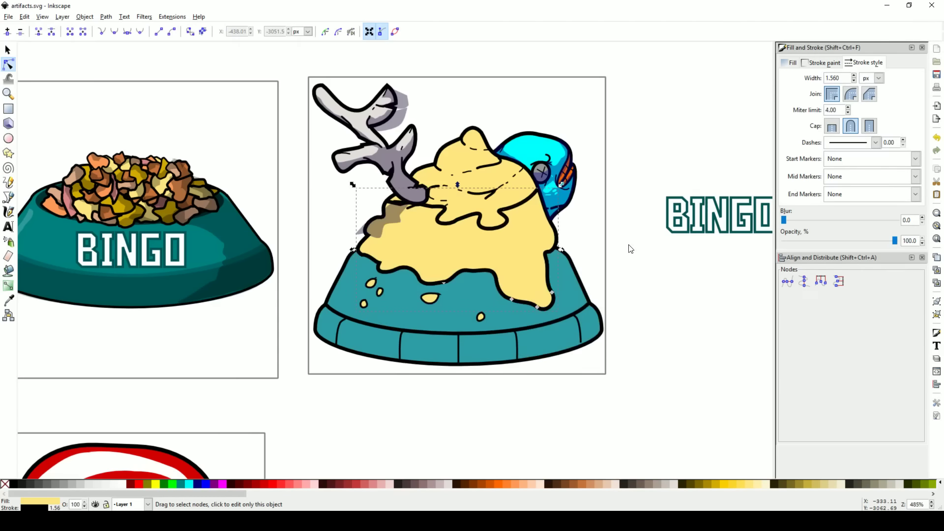
Raise the brown shading above the yellow slop.
{"action": "left_click", "coordinate": [398, 222], "text": "ctrl"}
{"action": "left_click", "coordinate": [429, 180], "text": "ctrl+alt"}
{"action": "key", "text": "Home"}
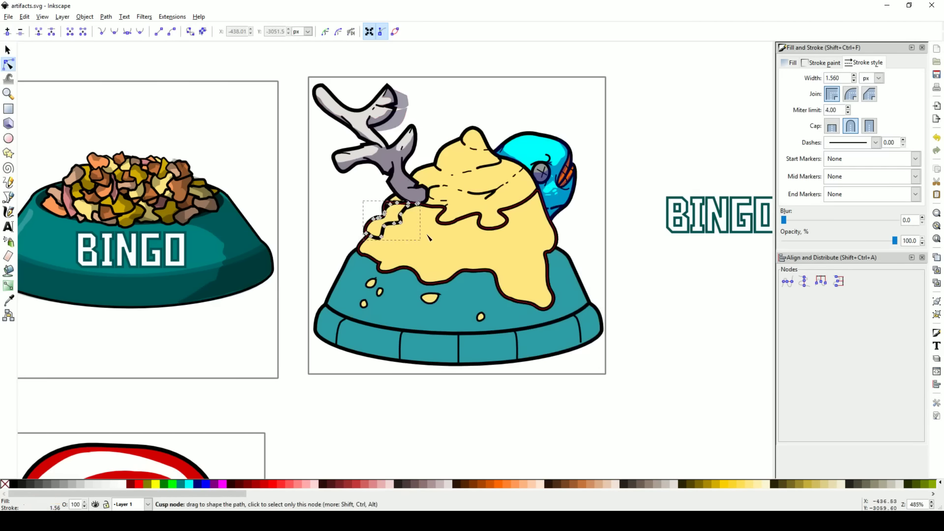
{"action": "scroll", "coordinate": [452, 238], "scroll_direction": "up", "scroll_amount": 2}
Draw two highlight patches and punch them out of the brown shading.
{"action": "key", "text": "p"}
{"action": "left_click_drag", "start_coordinate": [458, 216], "coordinate": [398, 230]}
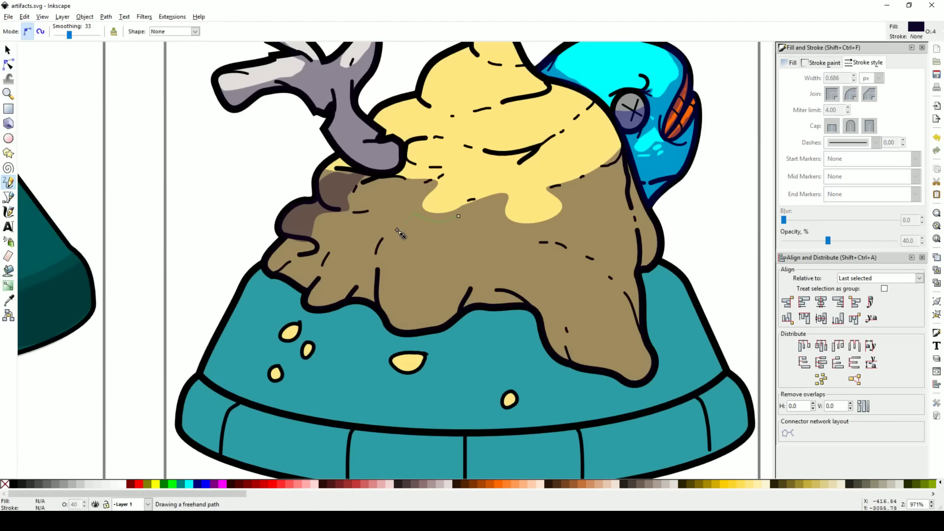
{"action": "left_click_drag", "start_coordinate": [459, 218], "coordinate": [459, 218]}
{"action": "mouse_move", "coordinate": [460, 253]}
{"action": "left_mouse_down"}
{"action": "mouse_move", "coordinate": [420, 279]}
{"action": "mouse_move", "coordinate": [384, 275]}
{"action": "mouse_move", "coordinate": [424, 274]}
{"action": "left_mouse_up"}
{"action": "key", "text": "n"}
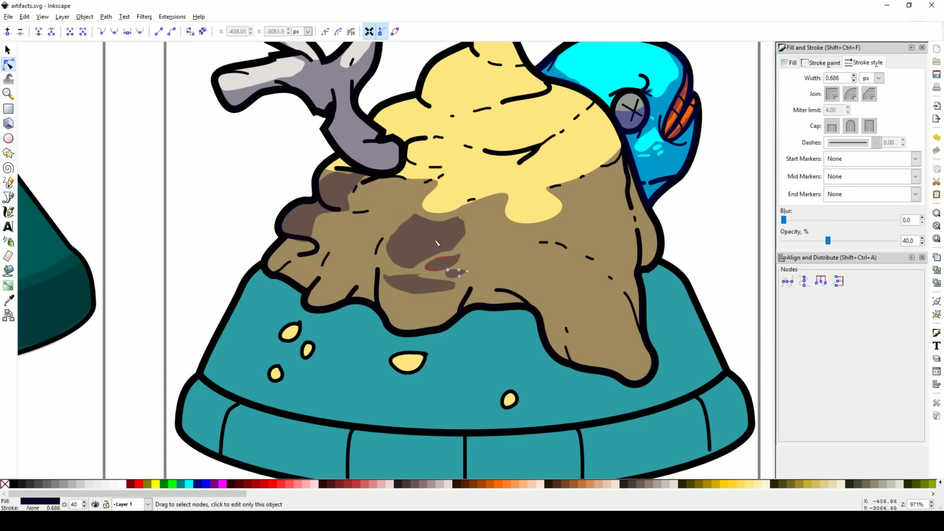
{"action": "left_click", "coordinate": [560, 280], "text": "shift"}
{"action": "key", "text": "ctrl+minus"}
{"action": "key", "text": "p"}
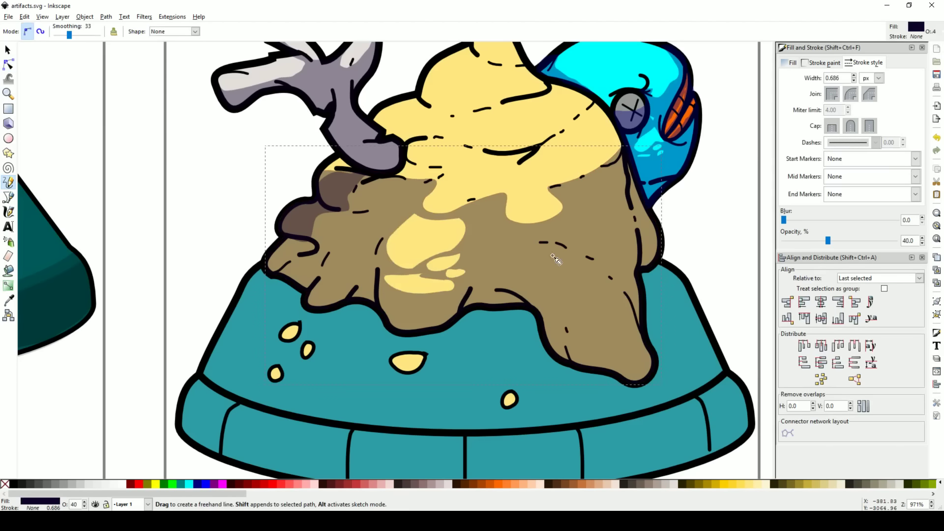
Cut highlight patches on the mound's right side and near the fish head.
{"action": "mouse_move", "coordinate": [535, 213]}
{"action": "left_mouse_down"}
{"action": "mouse_move", "coordinate": [505, 241]}
{"action": "mouse_move", "coordinate": [606, 302]}
{"action": "left_mouse_up"}
{"action": "left_click_drag", "start_coordinate": [571, 217], "coordinate": [569, 220]}
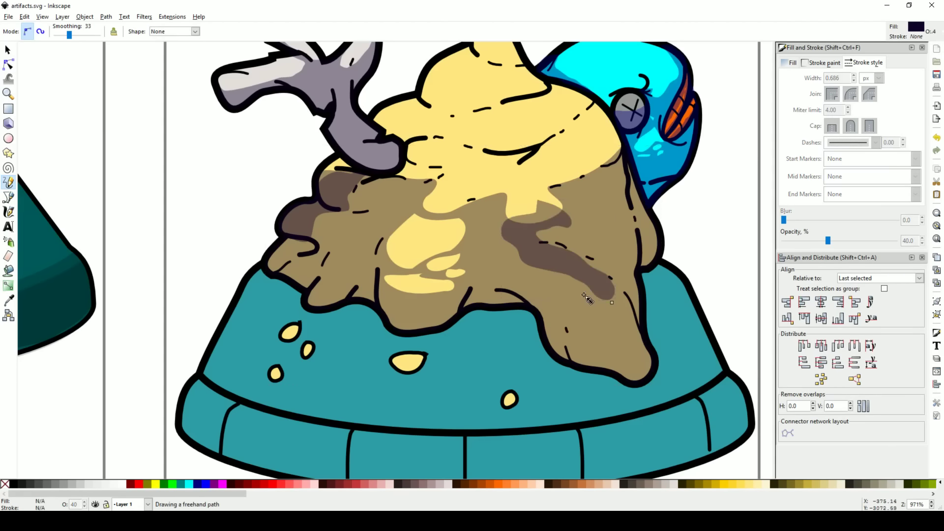
{"action": "key", "text": "ctrl+z"}
{"action": "key", "text": "ctrl+z"}
{"action": "key", "text": "ctrl+z"}
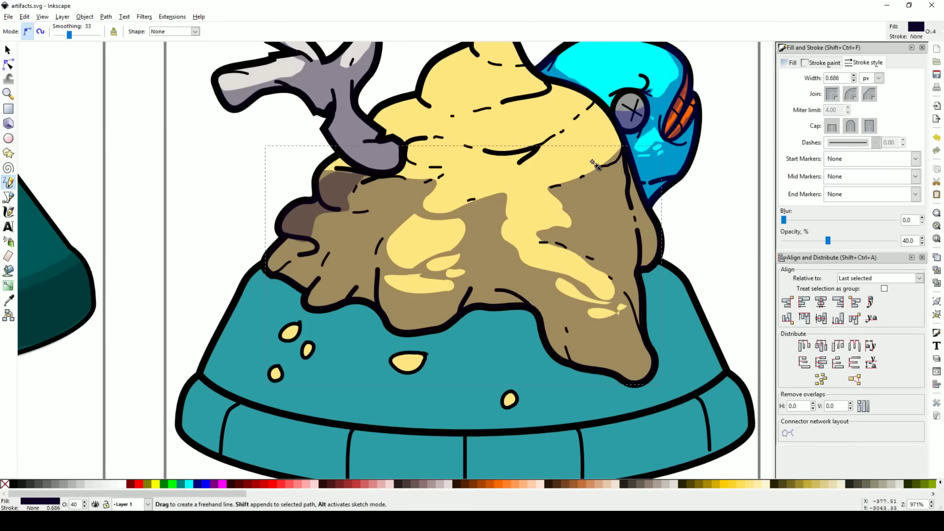
{"action": "mouse_move", "coordinate": [592, 161]}
{"action": "left_mouse_down"}
{"action": "mouse_move", "coordinate": [618, 219]}
{"action": "mouse_move", "coordinate": [591, 162]}
{"action": "left_mouse_up"}
{"action": "key", "text": "n"}
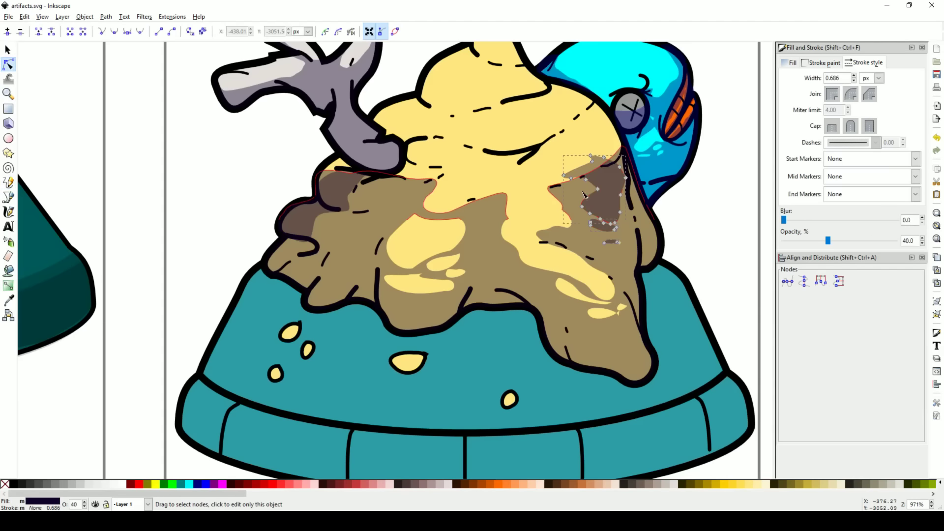
{"action": "key", "text": "ctrl+z"}
Draw more highlight patches, including a triangular one, across the brown shading.
{"action": "key", "text": "p"}
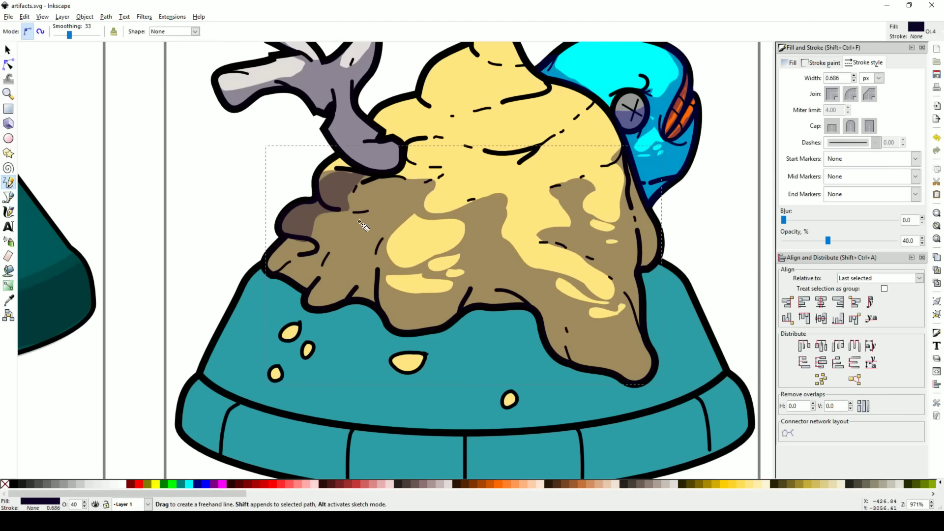
{"action": "mouse_move", "coordinate": [359, 221]}
{"action": "left_mouse_down"}
{"action": "mouse_move", "coordinate": [329, 246]}
{"action": "mouse_move", "coordinate": [360, 222]}
{"action": "left_mouse_up"}
{"action": "mouse_move", "coordinate": [346, 268]}
{"action": "left_mouse_down"}
{"action": "mouse_move", "coordinate": [344, 291]}
{"action": "mouse_move", "coordinate": [346, 257]}
{"action": "left_mouse_up"}
{"action": "left_click_drag", "start_coordinate": [293, 243], "coordinate": [291, 245]}
{"action": "key", "text": "n"}
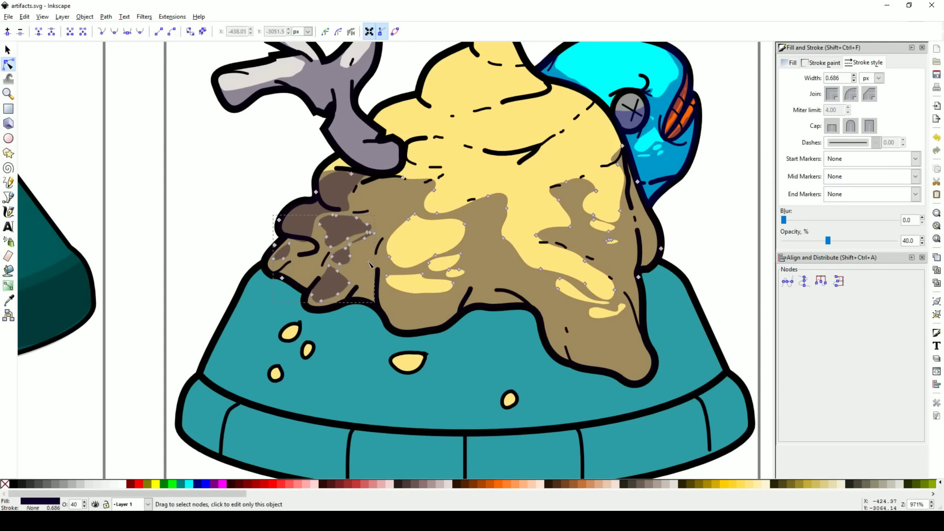
{"action": "key", "text": "p"}
{"action": "scroll", "coordinate": [468, 254], "scroll_direction": "down", "scroll_amount": 5}
Draw translucent brown shadows: a band beneath the slop's peak and a diagonal streak across its middle.
{"action": "scroll", "coordinate": [464, 258], "scroll_direction": "up", "scroll_amount": 6}
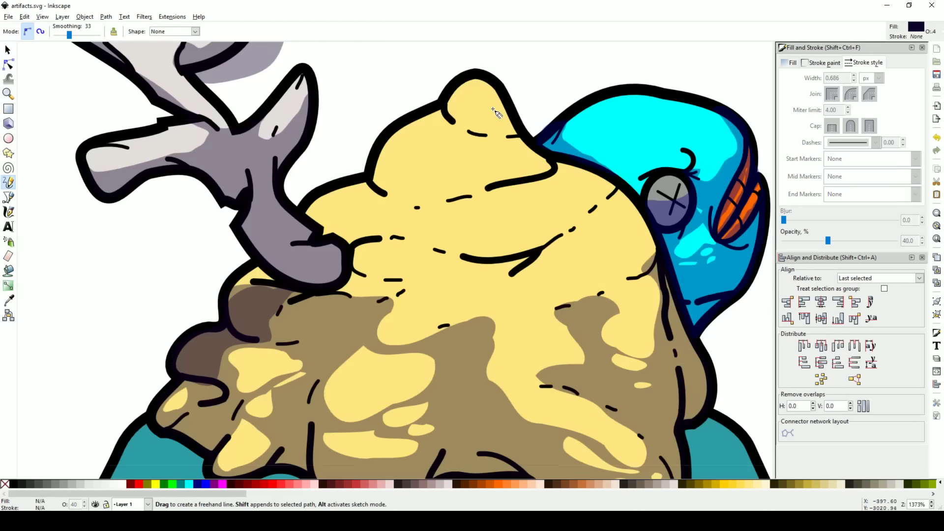
{"action": "mouse_move", "coordinate": [451, 91]}
{"action": "left_mouse_down"}
{"action": "mouse_move", "coordinate": [519, 127]}
{"action": "mouse_move", "coordinate": [490, 142]}
{"action": "left_mouse_up"}
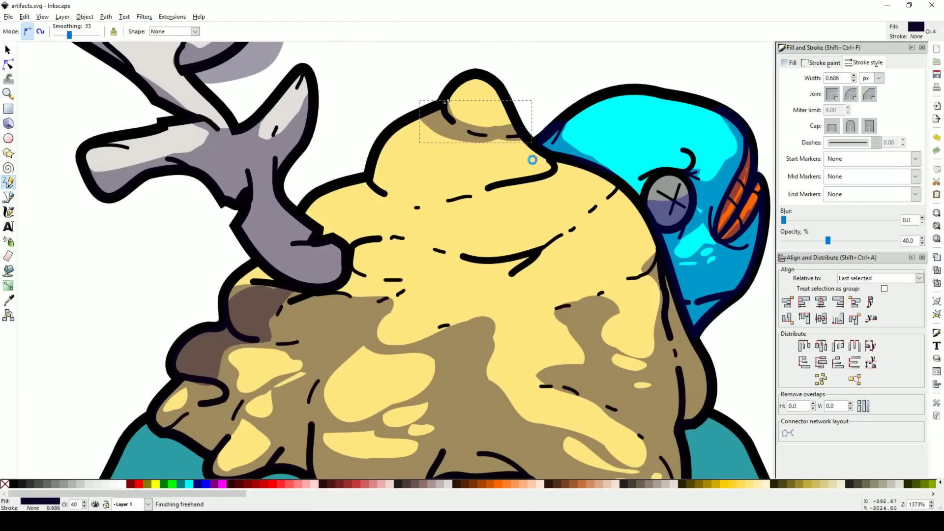
{"action": "mouse_move", "coordinate": [549, 157]}
{"action": "left_mouse_down"}
{"action": "mouse_move", "coordinate": [424, 209]}
{"action": "mouse_move", "coordinate": [367, 176]}
{"action": "mouse_move", "coordinate": [376, 149]}
{"action": "mouse_move", "coordinate": [462, 185]}
{"action": "mouse_move", "coordinate": [555, 157]}
{"action": "left_mouse_up"}
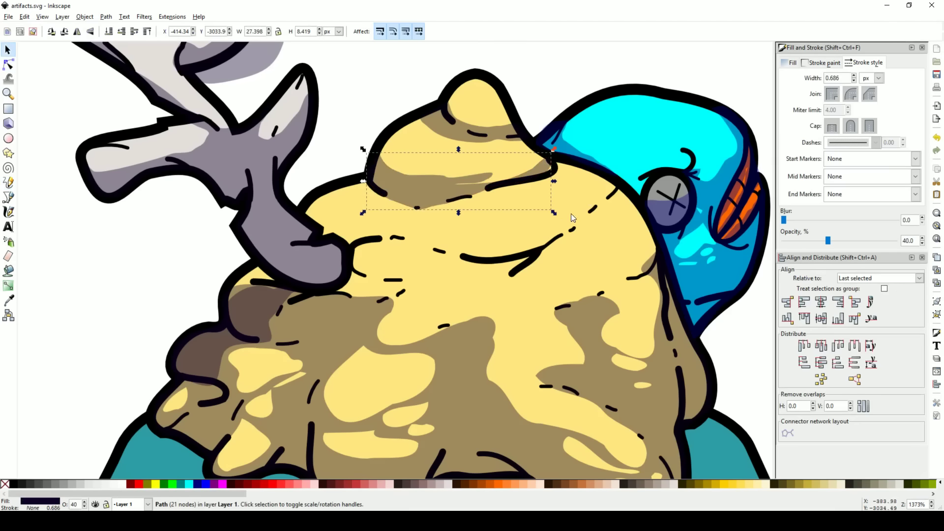
{"action": "mouse_move", "coordinate": [617, 186]}
{"action": "left_mouse_down"}
{"action": "mouse_move", "coordinate": [603, 206]}
{"action": "mouse_move", "coordinate": [617, 186]}
{"action": "left_mouse_up"}
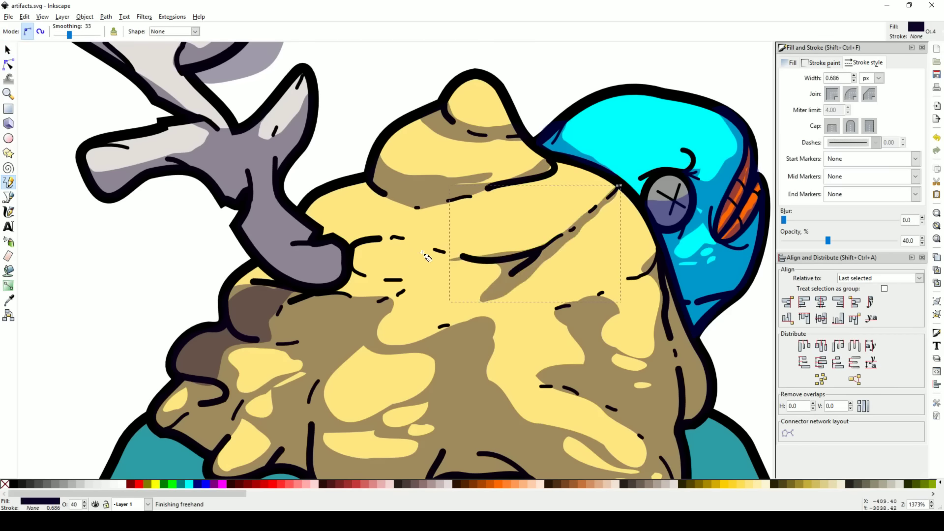
{"action": "mouse_move", "coordinate": [411, 236]}
{"action": "left_mouse_down"}
{"action": "mouse_move", "coordinate": [344, 245]}
{"action": "mouse_move", "coordinate": [444, 250]}
{"action": "left_mouse_up"}
{"action": "key", "text": "n"}
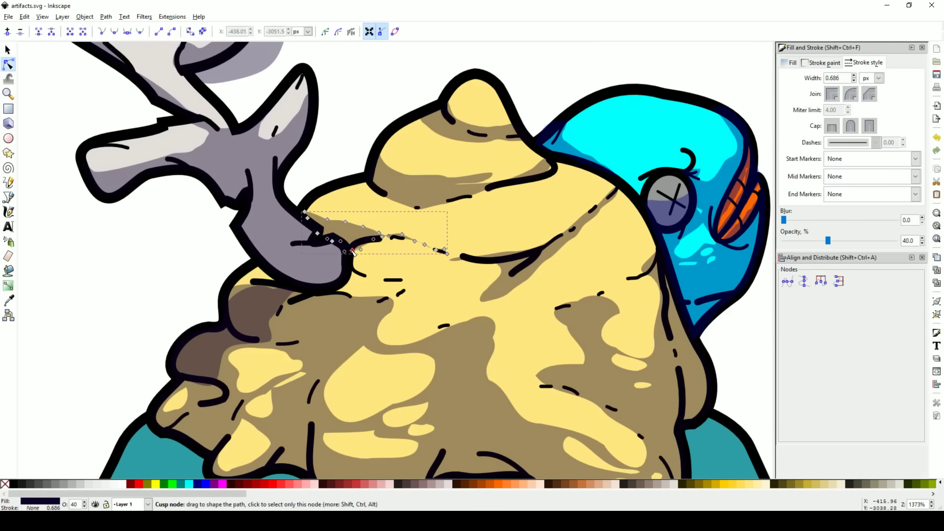
{"action": "key", "text": "ctrl+a"}
{"action": "scroll", "coordinate": [485, 334], "scroll_direction": "down", "scroll_amount": 7}
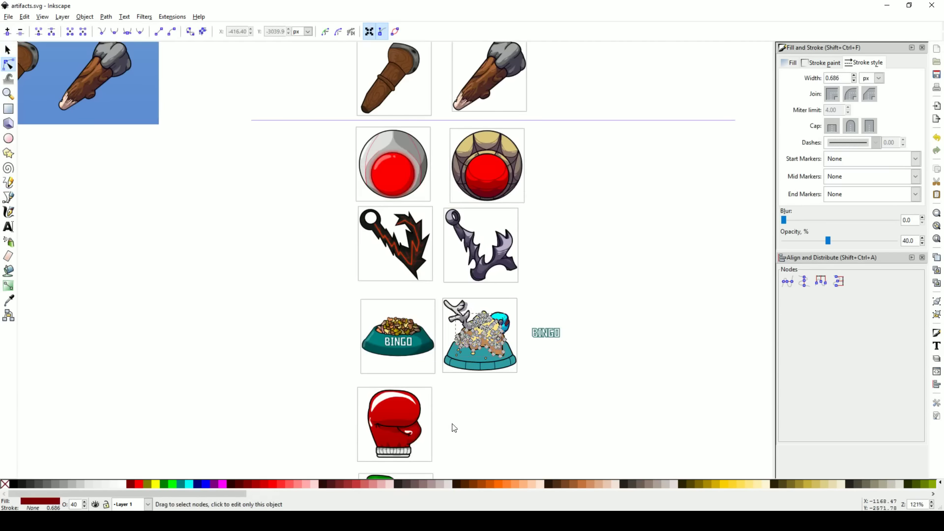
Recolour the bone's shading path with a dark greyish violet palette swatch, then deselect it.
{"action": "scroll", "coordinate": [489, 373], "scroll_direction": "up", "scroll_amount": 4}
{"action": "left_click", "coordinate": [393, 150]}
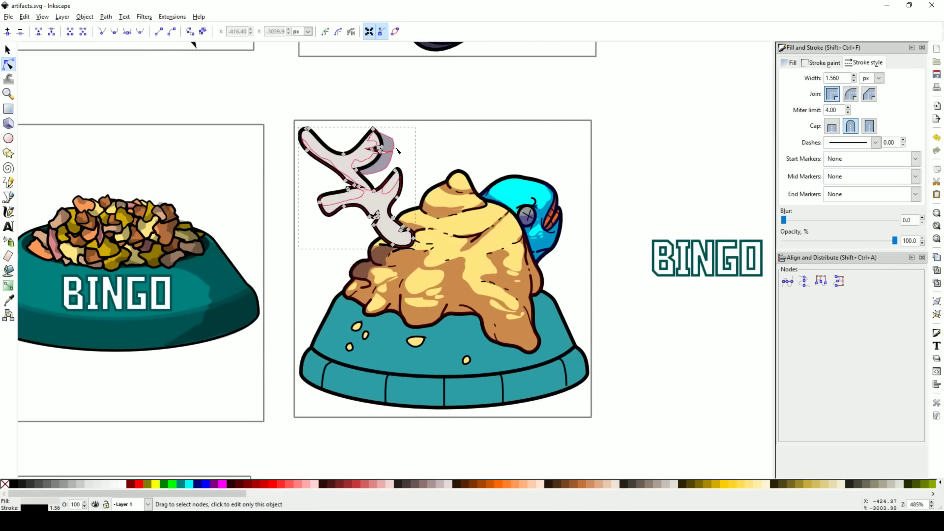
{"action": "key", "text": "s"}
{"action": "scroll", "coordinate": [371, 226], "scroll_direction": "up", "scroll_amount": 2}
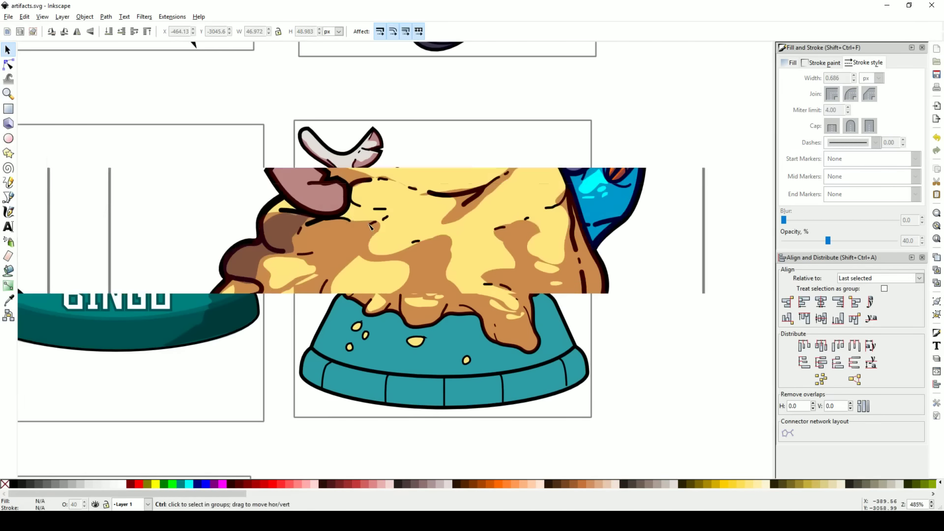
{"action": "key", "text": "n"}
{"action": "scroll", "coordinate": [214, 488], "scroll_direction": "right", "scroll_amount": 10}
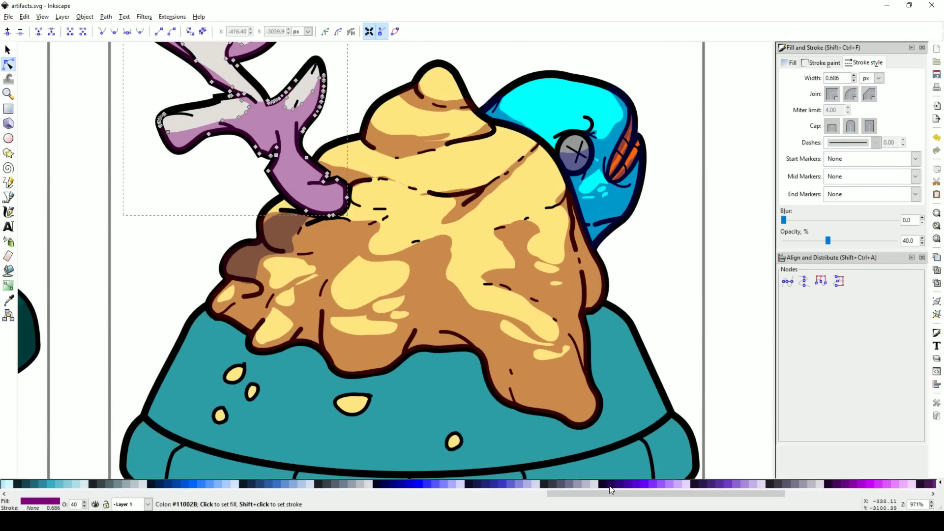
{"action": "left_click", "coordinate": [613, 484]}
{"action": "key", "text": "s"}
{"action": "left_click", "coordinate": [622, 236]}
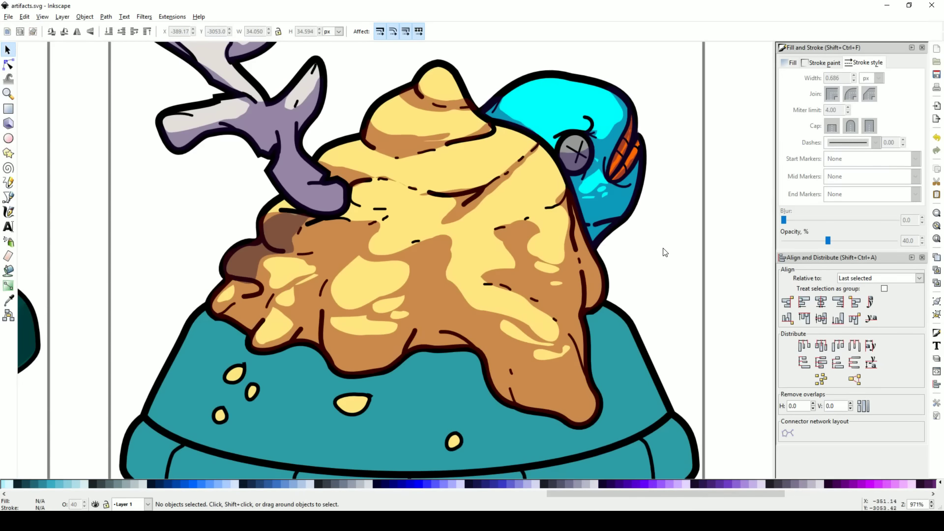
Select the brown slop glob in node editing and switch to the Pencil tool.
{"action": "scroll", "coordinate": [638, 267], "scroll_direction": "down", "scroll_amount": 5}
{"action": "key", "text": "n"}
{"action": "left_click", "coordinate": [376, 218]}
{"action": "key", "text": "p"}
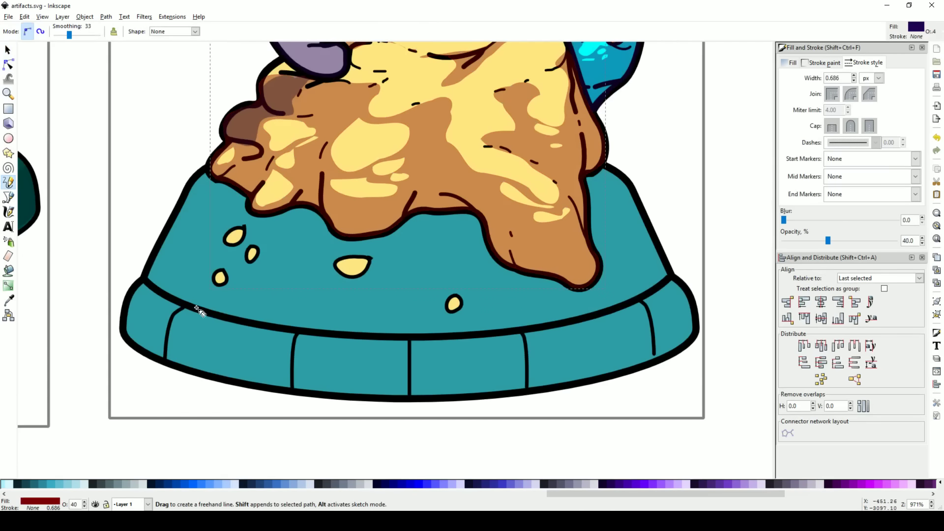
{"action": "scroll", "coordinate": [199, 311], "scroll_direction": "left", "scroll_amount": 2}
Duplicate the yellow crumb group and style the copy as a translucent dark shadow, offset down-right.
{"action": "key", "text": "s"}
{"action": "left_click", "coordinate": [274, 245]}
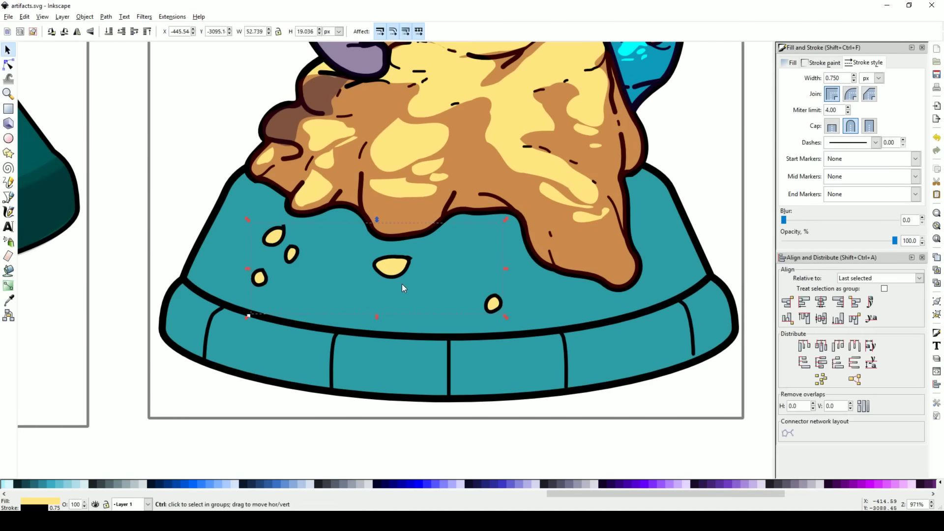
{"action": "key", "text": "ctrl+d"}
{"action": "key", "text": "ctrl+shift+v"}
{"action": "left_click_drag", "start_coordinate": [395, 265], "coordinate": [400, 270]}
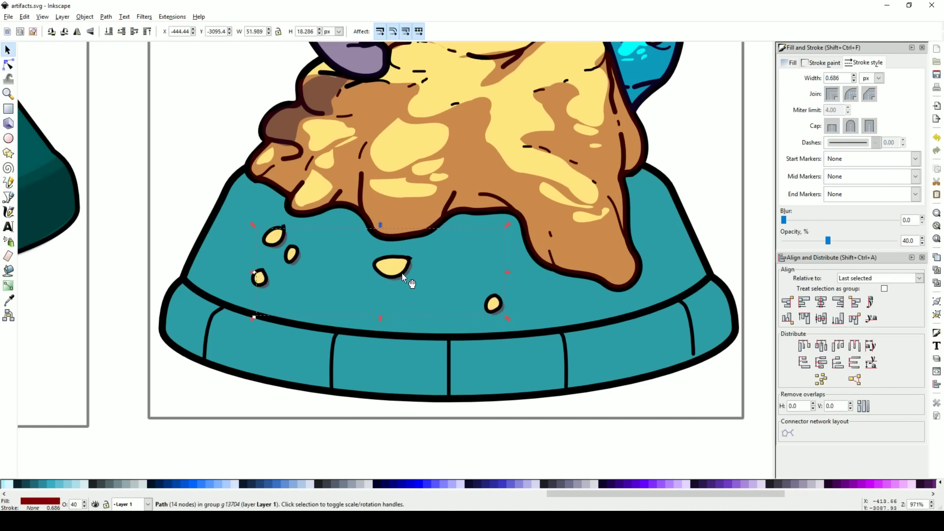
Reselect the crumb shadow and nudge it down, up-right and slightly left.
{"action": "left_click", "coordinate": [400, 277], "text": "alt"}
{"action": "left_click", "coordinate": [406, 279], "text": "alt"}
{"action": "left_click", "coordinate": [403, 284], "text": "alt"}
{"action": "key", "text": "Down"}
{"action": "key", "text": "Up"}
{"action": "key", "text": "Right"}
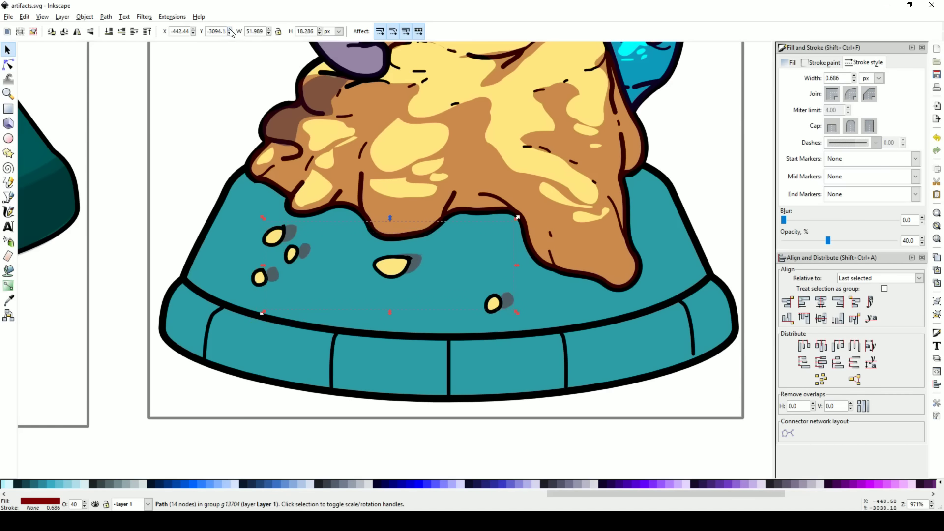
{"action": "left_click_drag", "start_coordinate": [421, 252], "coordinate": [414, 253]}
Fine-tune the crumb shadow one step down and slightly left, then deselect it.
{"action": "scroll", "coordinate": [558, 249], "scroll_direction": "down", "scroll_amount": 1}
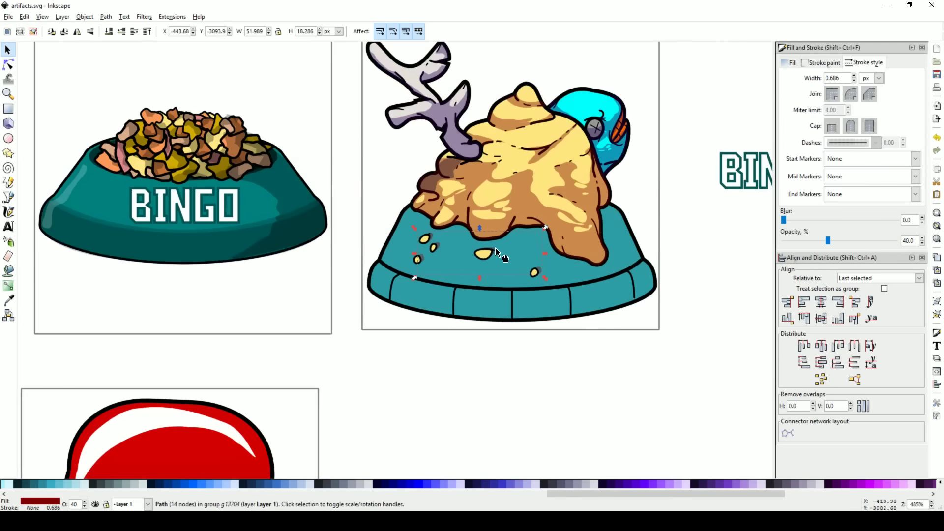
{"action": "left_click", "coordinate": [495, 247], "text": "alt"}
{"action": "left_click", "coordinate": [495, 248], "text": "alt"}
{"action": "key", "text": "Down"}
{"action": "left_click_drag", "start_coordinate": [504, 264], "coordinate": [502, 264]}
{"action": "key", "text": "Escape"}
{"action": "scroll", "coordinate": [538, 235], "scroll_direction": "up", "scroll_amount": 1}
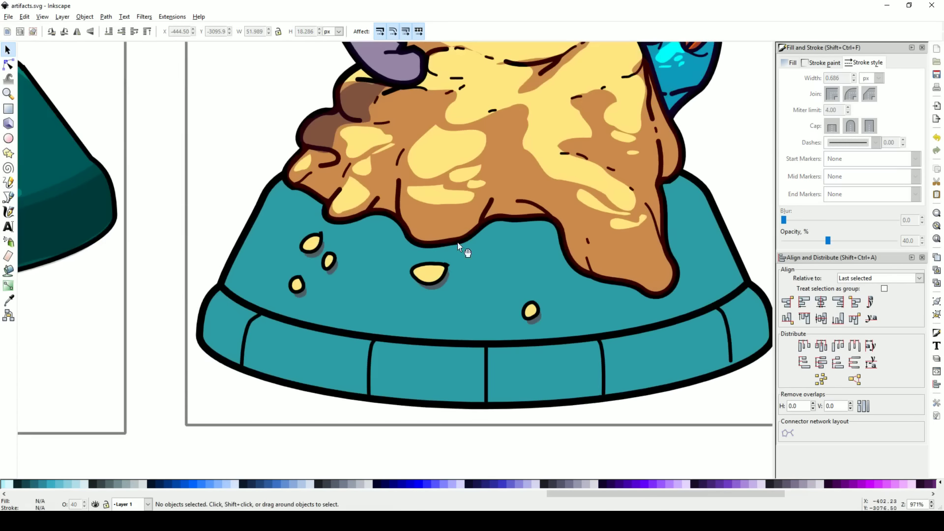
Draw a short divider line on the bowl and set its stroke width to 0.5.
{"action": "key", "text": "b"}
{"action": "left_click", "coordinate": [237, 298]}
{"action": "key", "text": "Return"}
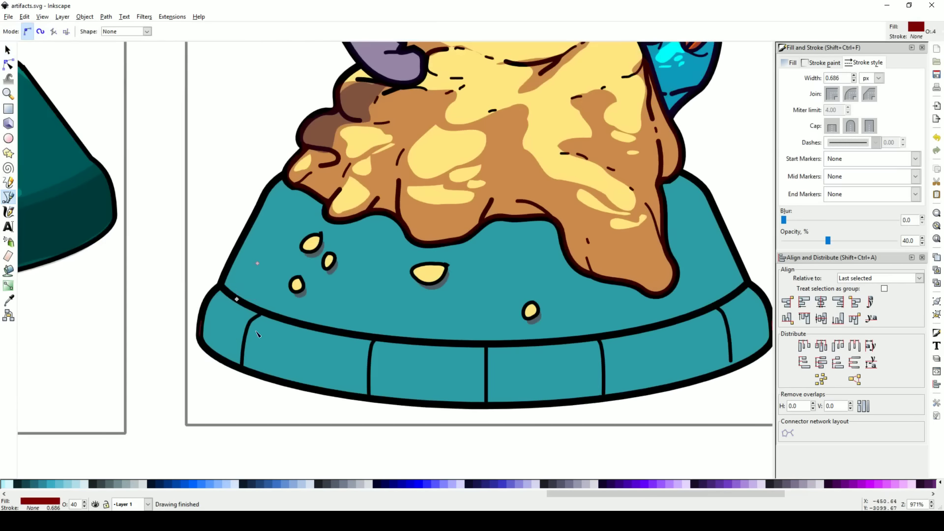
{"action": "key", "text": "s"}
{"action": "left_click", "coordinate": [251, 290]}
{"action": "left_click", "coordinate": [246, 285], "text": "alt"}
{"action": "right_click", "coordinate": [53, 507]}
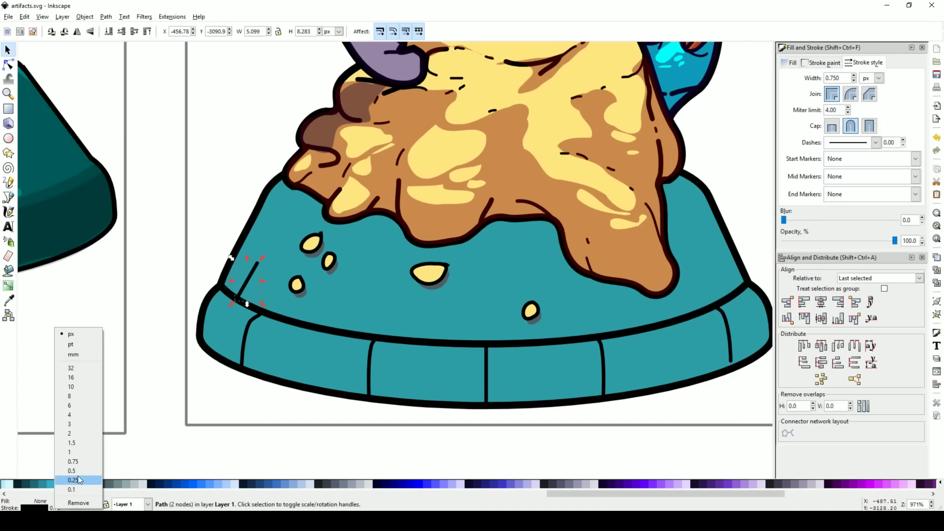
{"action": "left_click", "coordinate": [79, 479]}
{"action": "right_click", "coordinate": [48, 507]}
{"action": "left_click", "coordinate": [79, 480]}
Draw a second vertical divider line just above the bowl's rim.
{"action": "key", "text": "b"}
{"action": "left_click", "coordinate": [353, 333]}
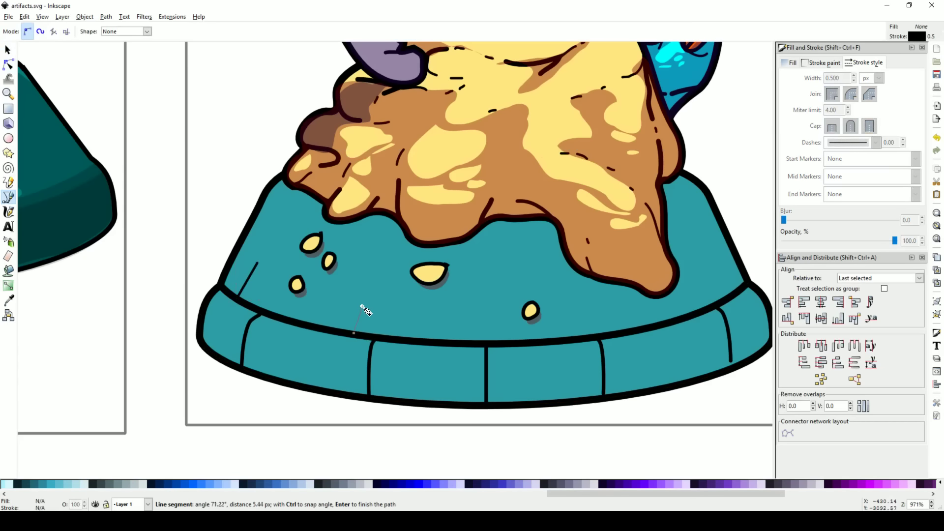
{"action": "left_click", "coordinate": [364, 297]}
{"action": "key", "text": "Return"}
{"action": "key", "text": "s"}
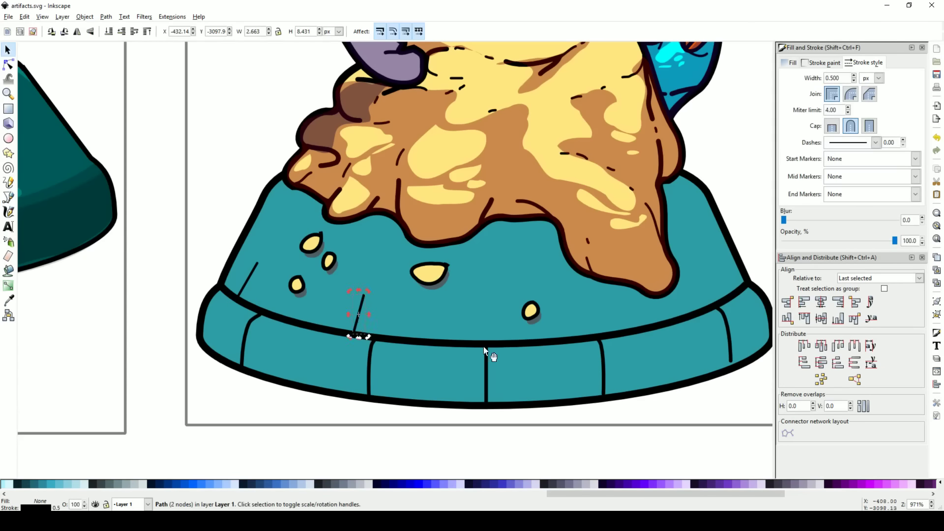
{"action": "key", "text": "Escape"}
{"action": "left_click", "coordinate": [359, 312]}
{"action": "key", "text": "b"}
{"action": "left_click", "coordinate": [472, 342]}
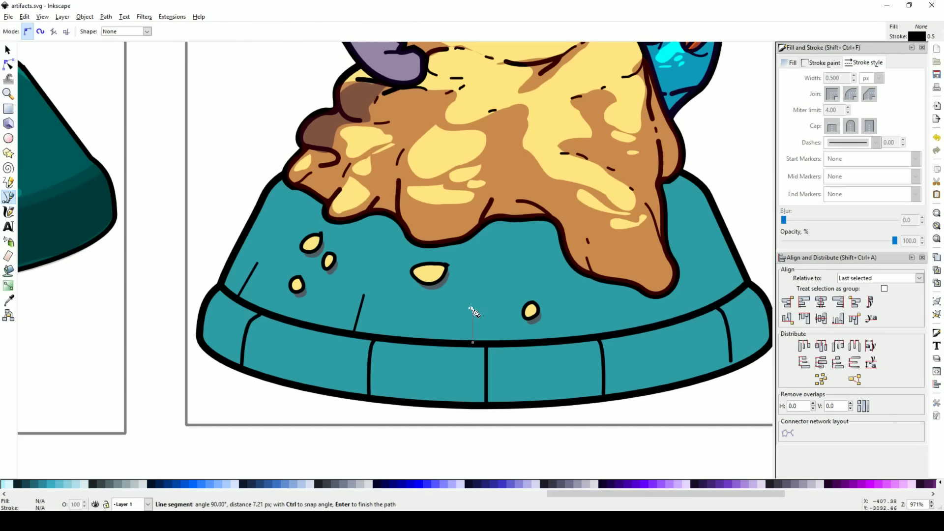
{"action": "left_click", "coordinate": [472, 308]}
{"action": "key", "text": "Return"}
{"action": "key", "text": "s"}
Group the two dividers, duplicate the pair and move the copy right along the bowl.
{"action": "key", "text": "ctrl+g"}
{"action": "key", "text": "ctrl+d"}
{"action": "mouse_move", "coordinate": [362, 321]}
{"action": "left_mouse_down"}
{"action": "mouse_move", "coordinate": [624, 325]}
{"action": "mouse_move", "coordinate": [587, 323]}
{"action": "left_mouse_up"}
{"action": "scroll", "coordinate": [699, 322], "scroll_direction": "down", "scroll_amount": 4}
{"action": "key", "text": "Escape"}
{"action": "left_click_drag", "start_coordinate": [674, 363], "coordinate": [564, 358]}
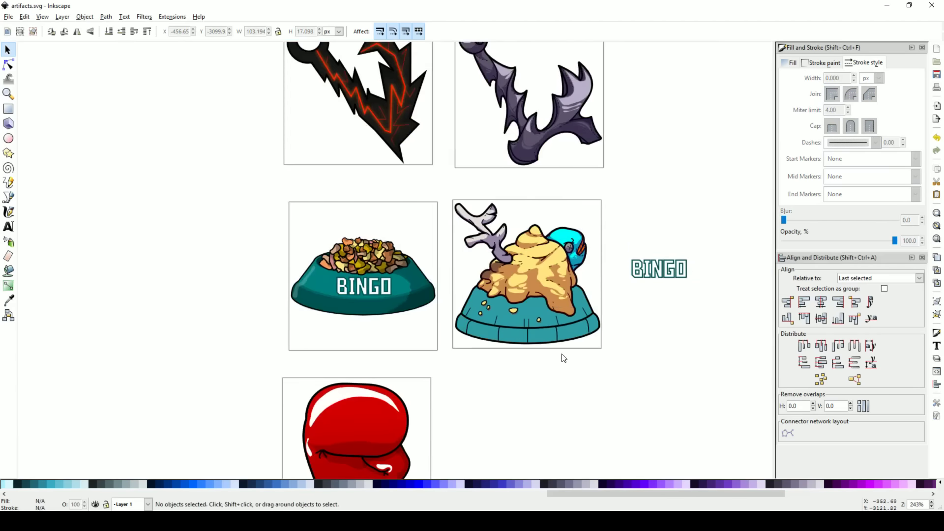
{"action": "scroll", "coordinate": [528, 336], "scroll_direction": "up", "scroll_amount": 7}
Narrow the divider pair's tops and spread the left and right dividers further apart.
{"action": "double_click", "coordinate": [457, 291]}
{"action": "mouse_move", "coordinate": [526, 269]}
{"action": "left_mouse_down"}
{"action": "mouse_move", "coordinate": [448, 249]}
{"action": "mouse_move", "coordinate": [516, 264]}
{"action": "left_mouse_up"}
{"action": "key", "text": "s"}
{"action": "left_click", "coordinate": [465, 327], "text": "ctrl"}
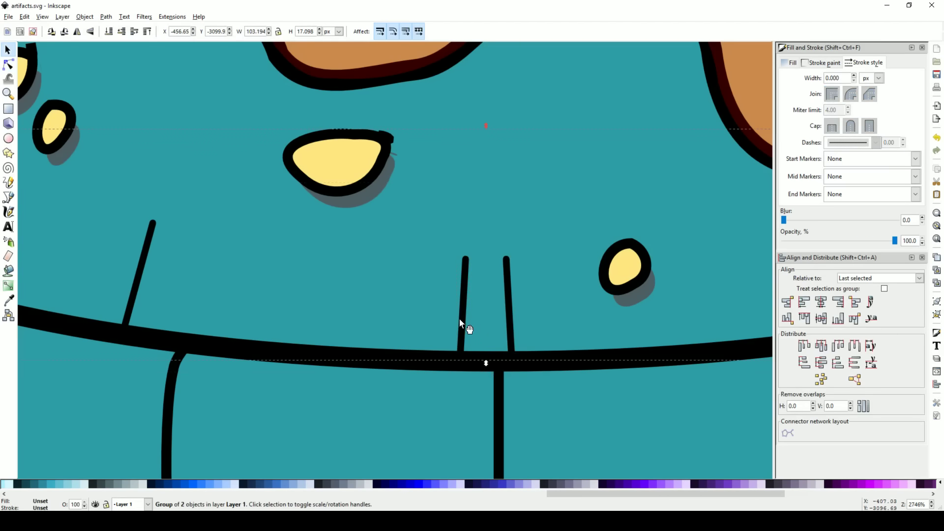
{"action": "left_click_drag", "start_coordinate": [466, 326], "coordinate": [422, 325]}
{"action": "left_click_drag", "start_coordinate": [509, 330], "coordinate": [587, 318]}
{"action": "scroll", "coordinate": [590, 316], "scroll_direction": "down", "scroll_amount": 4}
{"action": "left_click", "coordinate": [601, 406]}
Sketch a freehand line on the bowl with the Pencil tool.
{"action": "key", "text": "p"}
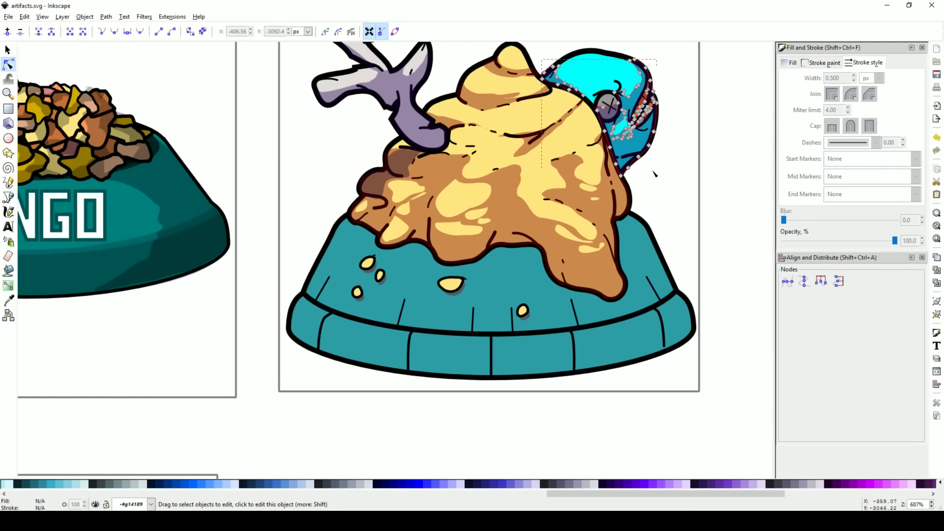
{"action": "scroll", "coordinate": [514, 321], "scroll_direction": "up", "scroll_amount": 1}
{"action": "left_click_drag", "start_coordinate": [279, 173], "coordinate": [312, 225]}
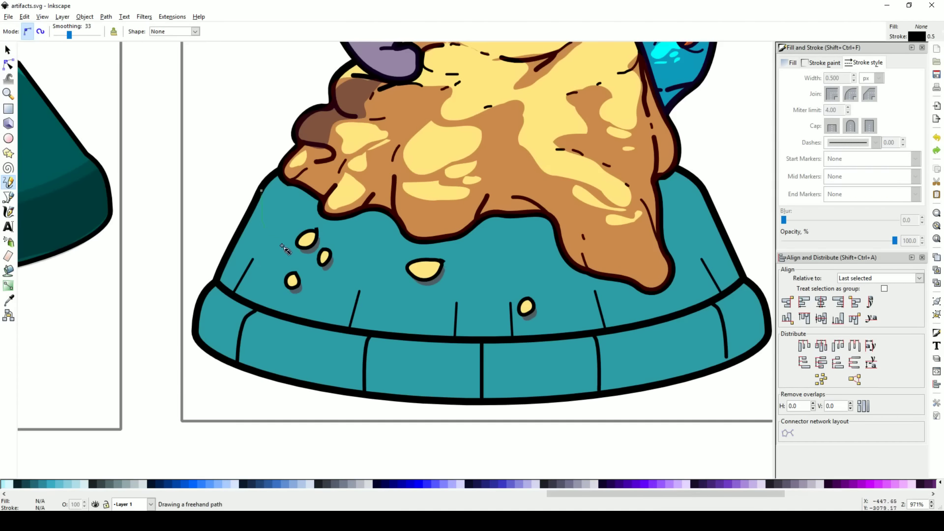
{"action": "scroll", "coordinate": [453, 253], "scroll_direction": "down", "scroll_amount": 2}
{"action": "scroll", "coordinate": [300, 330], "scroll_direction": "up", "scroll_amount": 1}
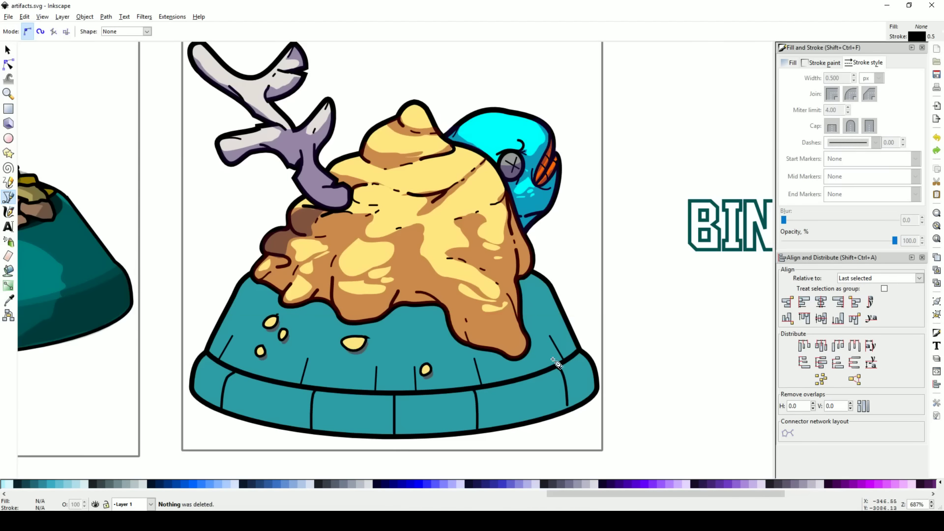
Draw a curve across the bowl above the rim and join its end nodes with the rim curve into a closed band.
{"action": "left_click_drag", "start_coordinate": [209, 351], "coordinate": [582, 352]}
{"action": "key", "text": "s"}
{"action": "left_click_drag", "start_coordinate": [512, 386], "coordinate": [515, 335]}
{"action": "left_click", "coordinate": [512, 379], "text": "shift"}
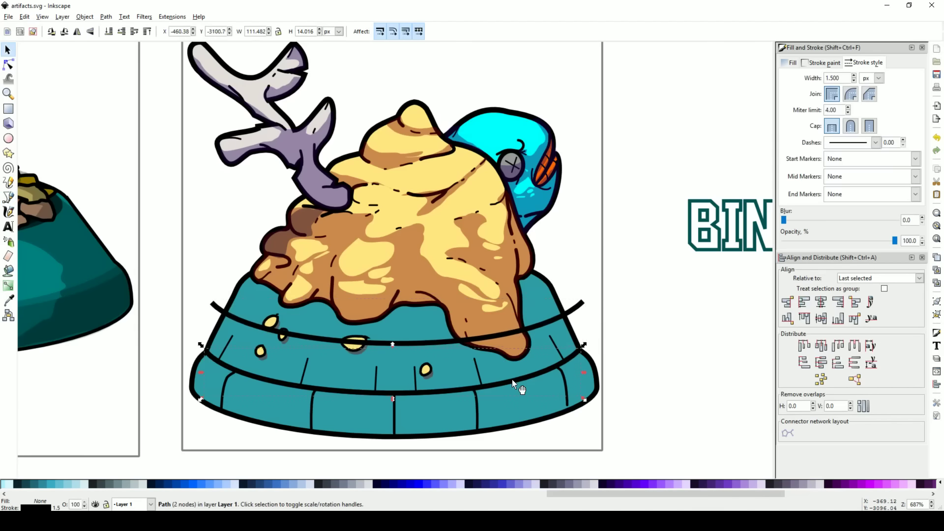
{"action": "key", "text": "n"}
{"action": "left_click_drag", "start_coordinate": [187, 285], "coordinate": [221, 363]}
{"action": "left_click", "coordinate": [579, 352]}
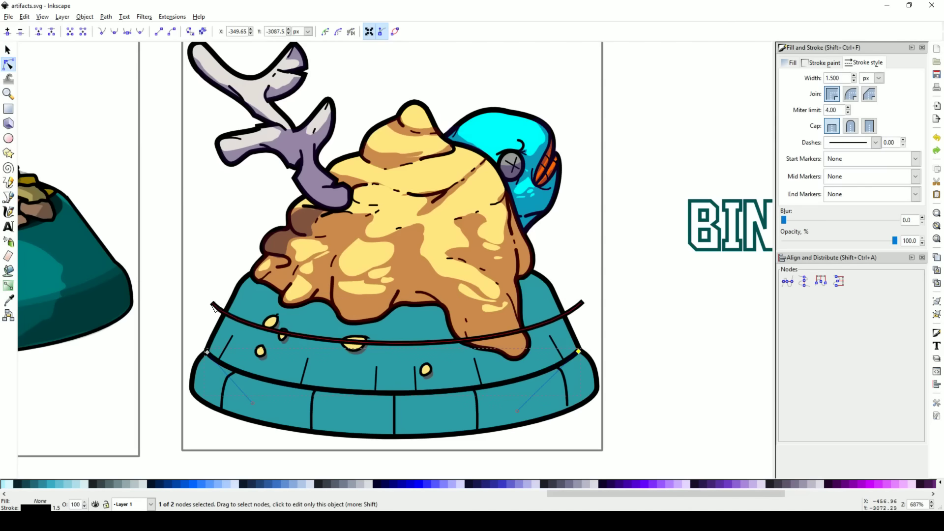
{"action": "left_click_drag", "start_coordinate": [222, 389], "coordinate": [222, 388]}
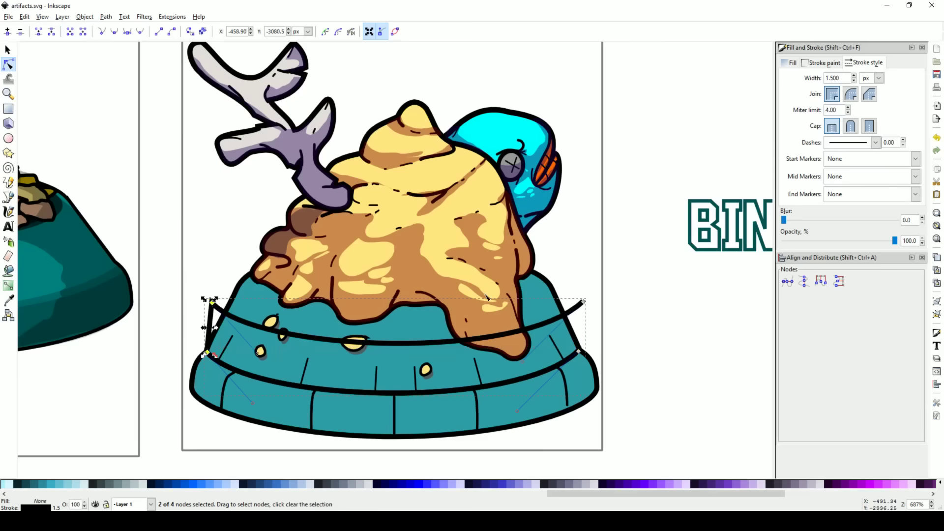
{"action": "key", "text": "shift+j"}
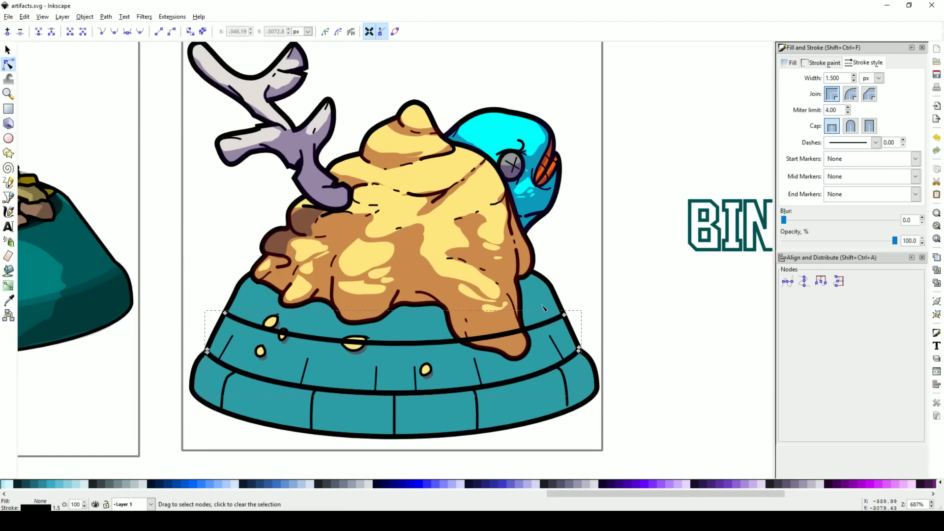
{"action": "key", "text": "s"}
{"action": "key", "text": "Escape"}
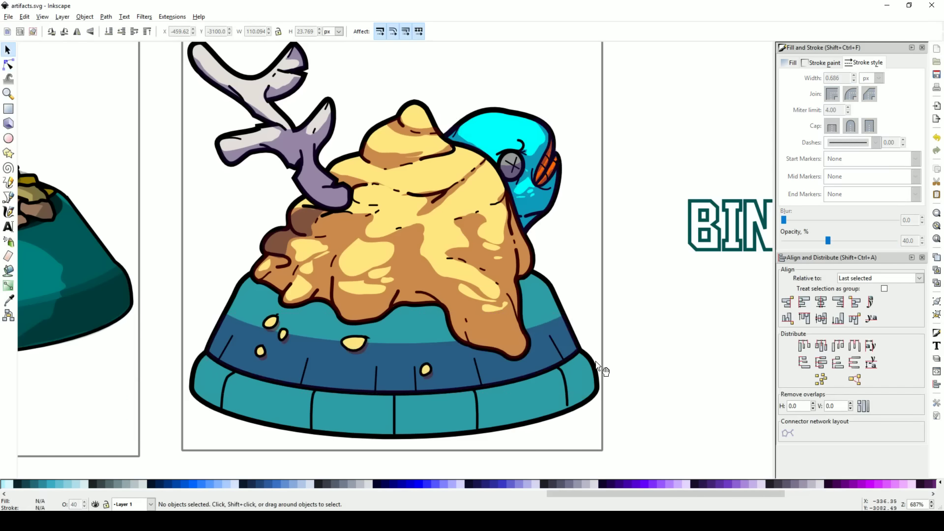
{"action": "left_click", "coordinate": [280, 369]}
Move the purple ground shadow lower, enlarge and stretch it taller, then shift it right.
{"action": "left_click_drag", "start_coordinate": [280, 369], "coordinate": [392, 416]}
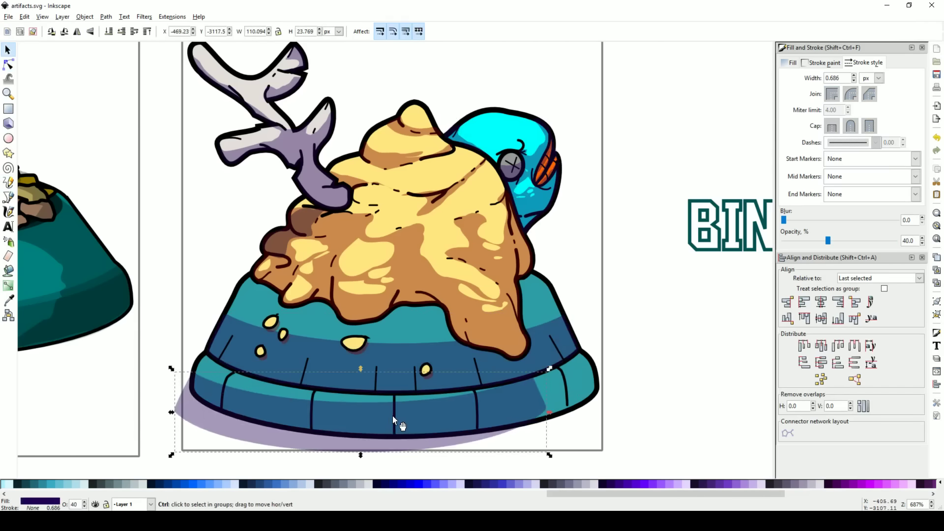
{"action": "key", "text": "minus"}
{"action": "left_click_drag", "start_coordinate": [518, 427], "coordinate": [485, 411]}
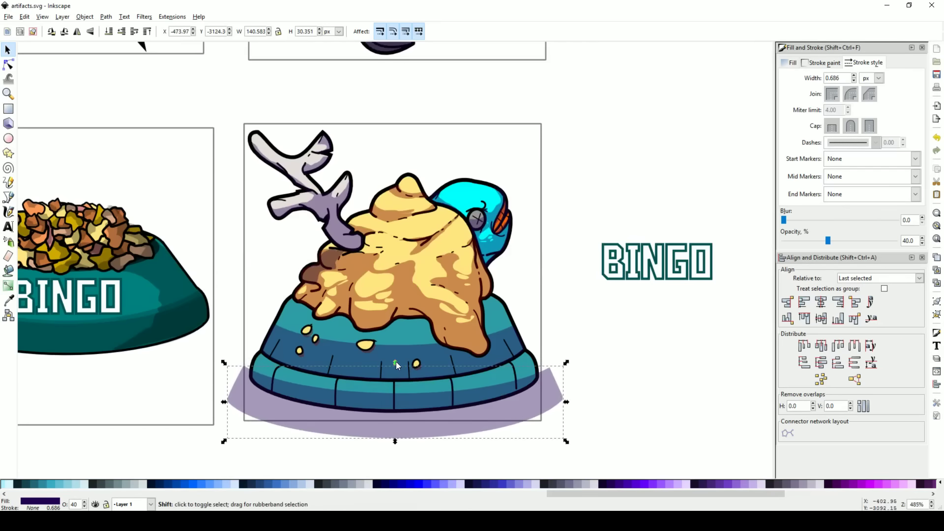
{"action": "left_click_drag", "start_coordinate": [392, 439], "coordinate": [392, 457]}
{"action": "left_click_drag", "start_coordinate": [421, 424], "coordinate": [422, 419]}
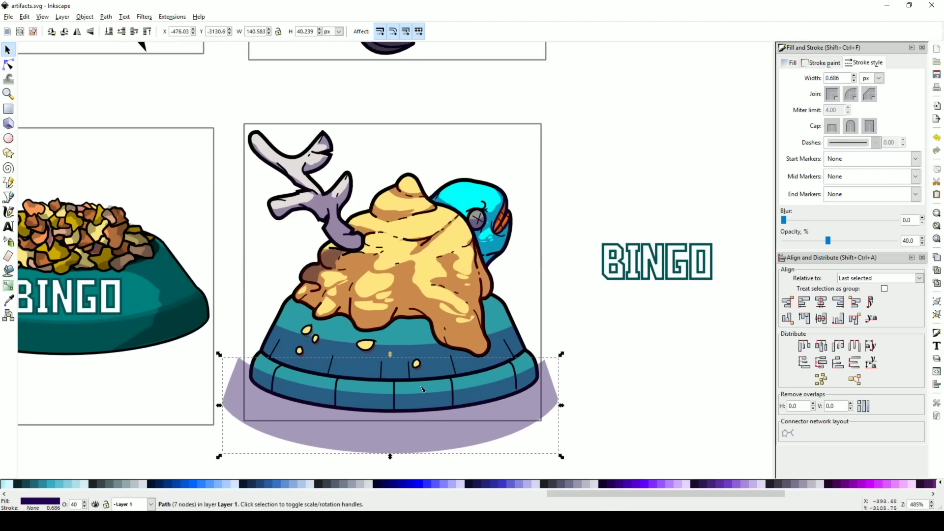
Select the blue band, then begin a freehand Pencil shape along the slop's edge.
{"action": "key", "text": "n"}
{"action": "left_click", "coordinate": [420, 351]}
{"action": "key", "text": "s"}
{"action": "scroll", "coordinate": [378, 358], "scroll_direction": "up", "scroll_amount": 3}
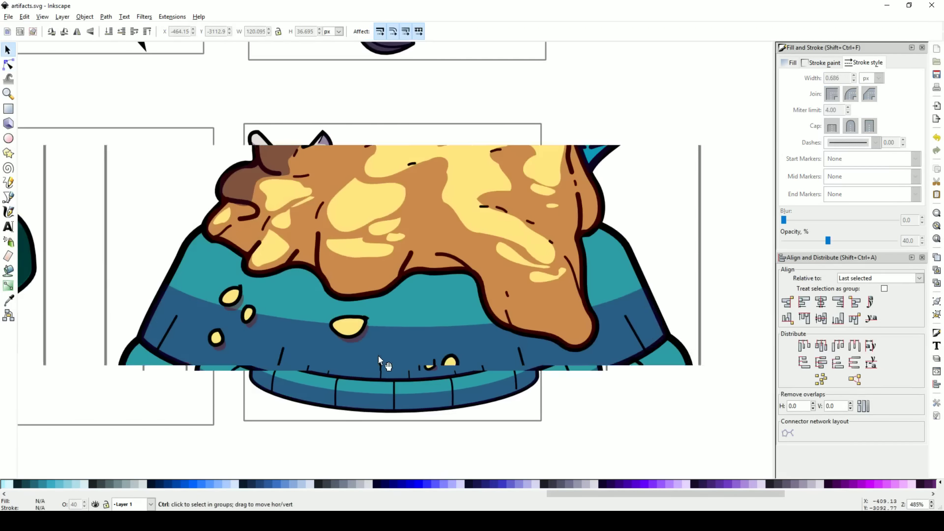
{"action": "key", "text": "p"}
{"action": "left_click_drag", "start_coordinate": [136, 183], "coordinate": [135, 210]}
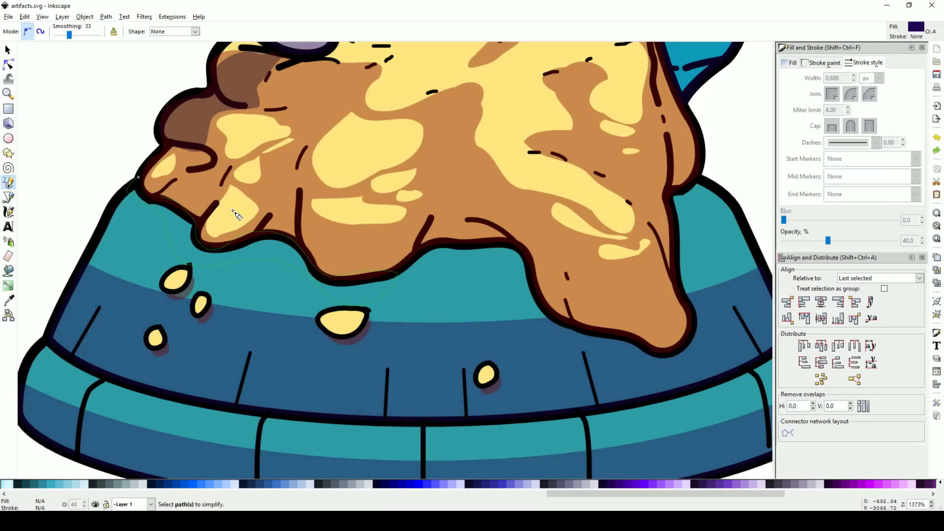
Draw three closed dark shadow shapes under the slop, including one on the right side.
{"action": "left_click_drag", "start_coordinate": [158, 198], "coordinate": [152, 184]}
{"action": "key", "text": "n"}
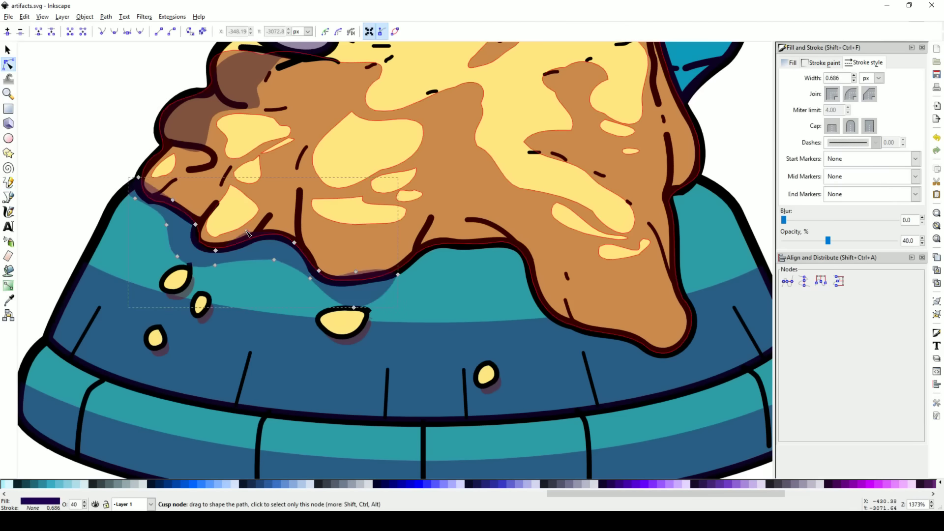
{"action": "key", "text": "p"}
{"action": "left_click_drag", "start_coordinate": [511, 245], "coordinate": [448, 248]}
{"action": "left_click_drag", "start_coordinate": [557, 329], "coordinate": [560, 330]}
{"action": "left_click_drag", "start_coordinate": [686, 303], "coordinate": [698, 183]}
{"action": "left_click_drag", "start_coordinate": [679, 239], "coordinate": [686, 302]}
Nudge a shadow shape's bottom node and lower the selected bowl-rim nodes slightly.
{"action": "key", "text": "n"}
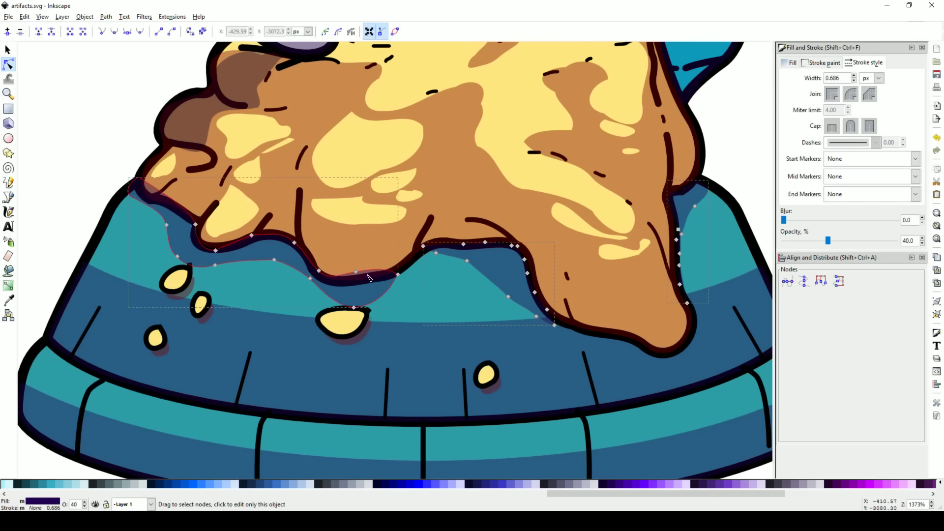
{"action": "left_click_drag", "start_coordinate": [358, 275], "coordinate": [363, 278]}
{"action": "scroll", "coordinate": [427, 320], "scroll_direction": "down", "scroll_amount": 4}
{"action": "key", "text": "n"}
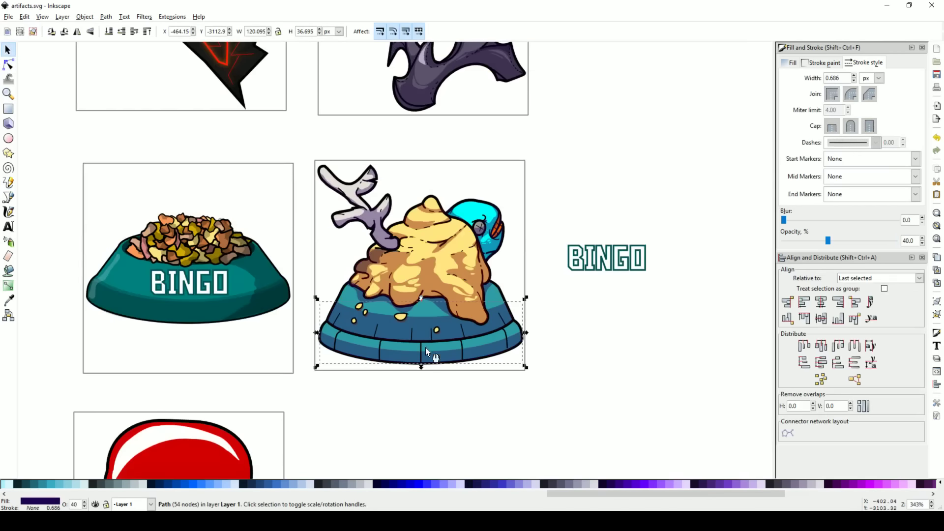
{"action": "left_click_drag", "start_coordinate": [421, 307], "coordinate": [422, 408]}
{"action": "key", "text": "ctrl+z"}
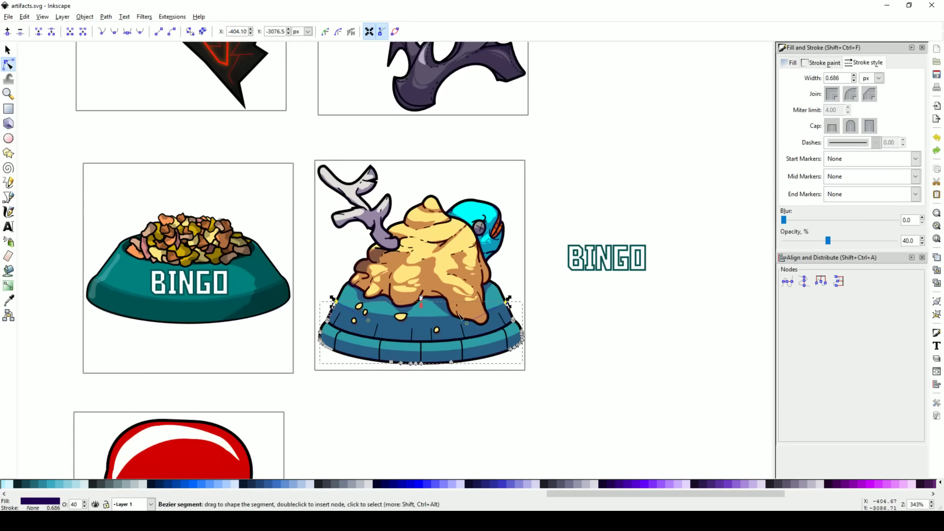
{"action": "left_click_drag", "start_coordinate": [508, 303], "coordinate": [510, 314]}
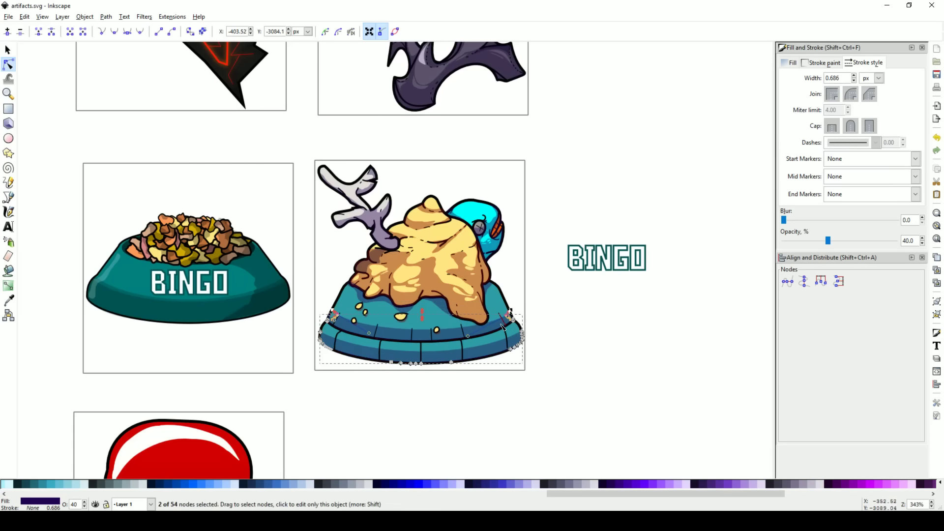
{"action": "scroll", "coordinate": [413, 328], "scroll_direction": "up", "scroll_amount": 2}
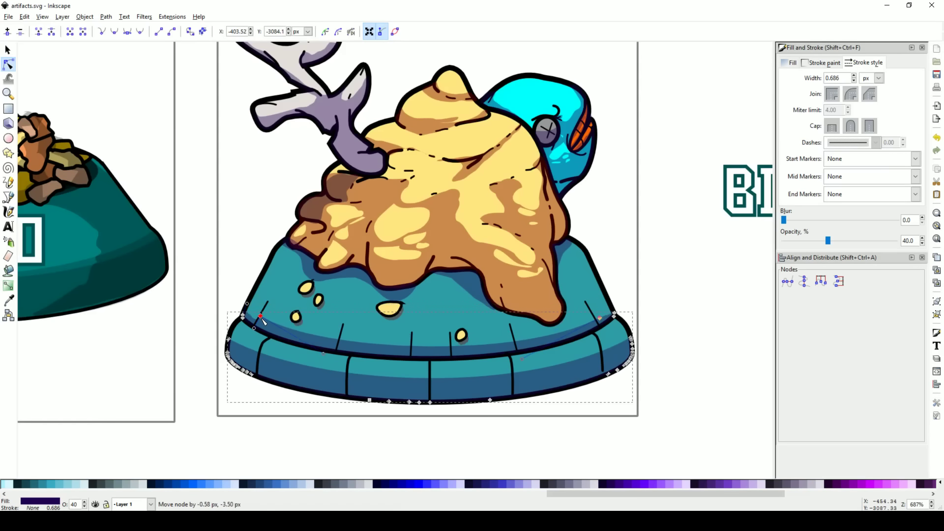
Move a rim node left and bend the rim segment slightly lower, then deselect.
{"action": "key", "text": "s"}
{"action": "key", "text": "n"}
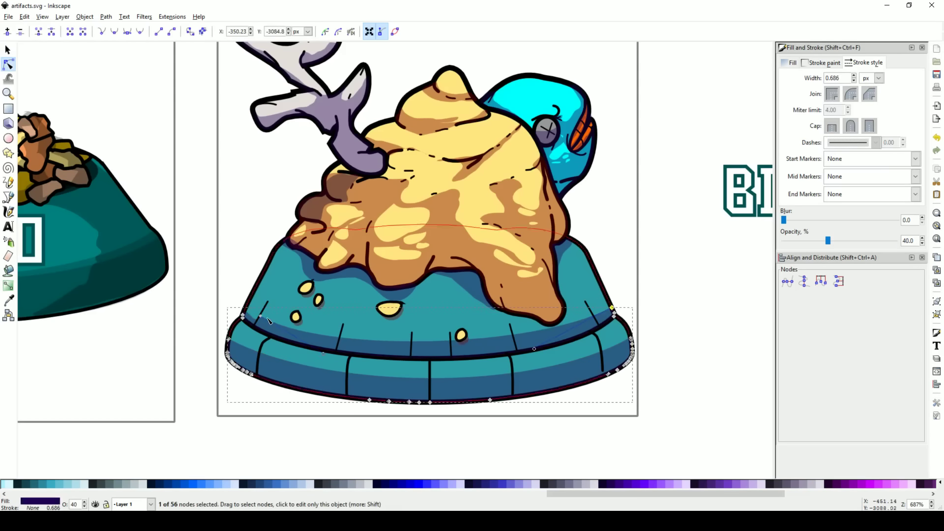
{"action": "left_click_drag", "start_coordinate": [262, 317], "coordinate": [249, 312]}
{"action": "left_click_drag", "start_coordinate": [327, 343], "coordinate": [332, 350]}
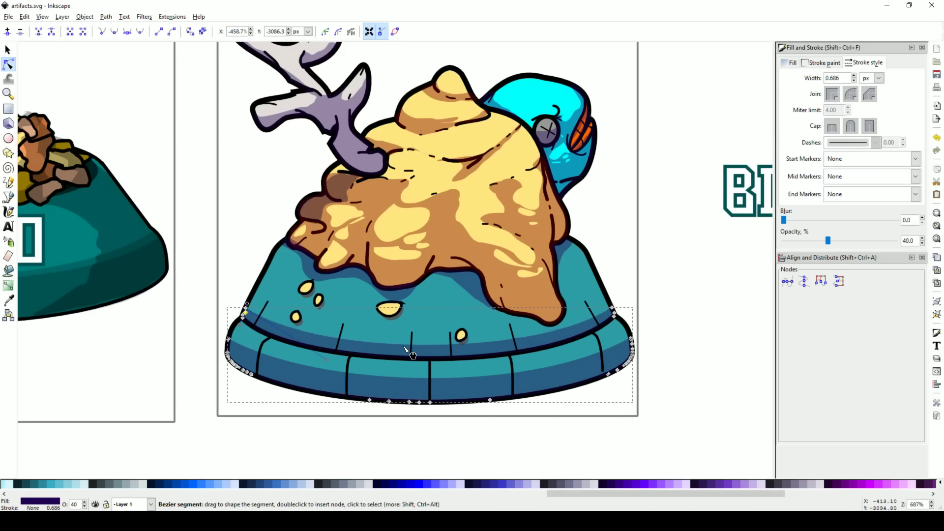
{"action": "key", "text": "s"}
{"action": "key", "text": "Escape"}
{"action": "scroll", "coordinate": [416, 342], "scroll_direction": "down", "scroll_amount": 4, "text": "ctrl"}
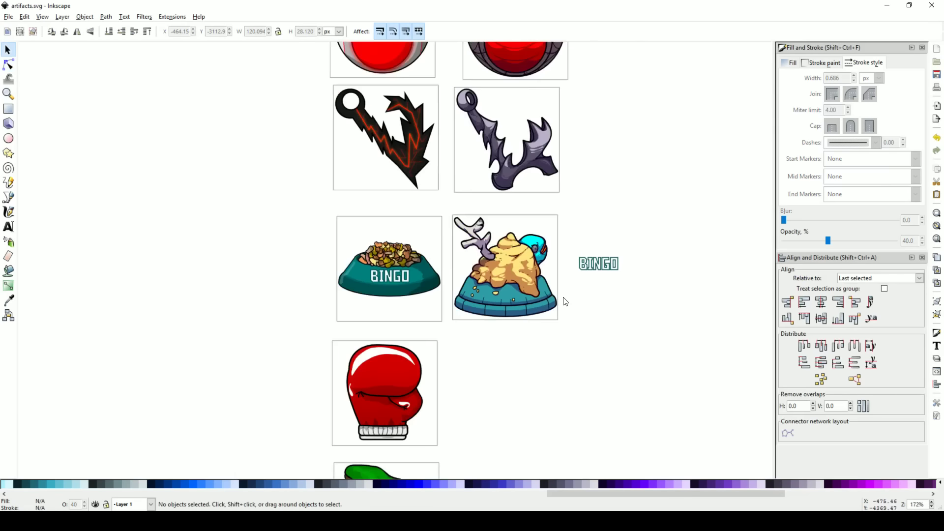
Select the BINGO text beside the drawing and switch to the Pencil tool.
{"action": "left_click", "coordinate": [590, 268]}
{"action": "scroll", "coordinate": [564, 267], "scroll_direction": "up", "scroll_amount": 4, "text": "ctrl"}
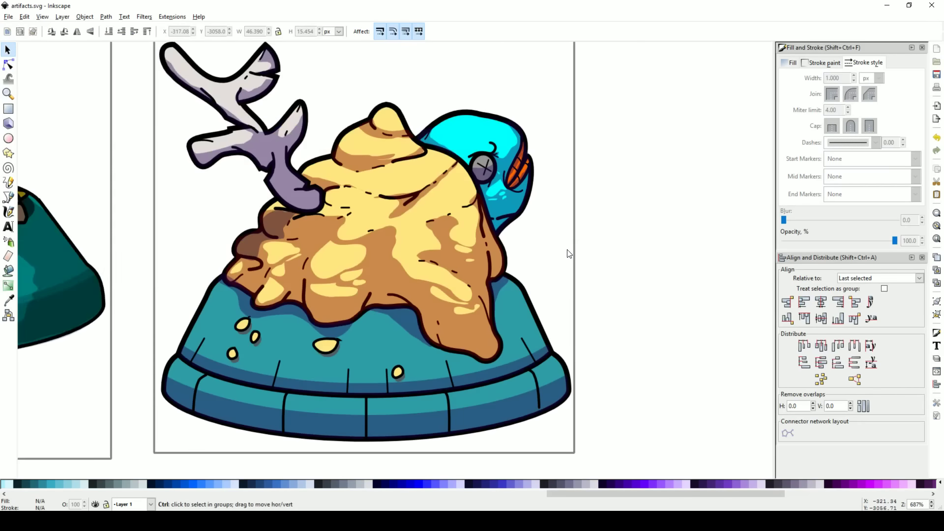
{"action": "key", "text": "p"}
{"action": "scroll", "coordinate": [231, 74], "scroll_direction": "up", "scroll_amount": 2, "text": "ctrl"}
Draw white-filled highlight shapes along the antler's upper branch.
{"action": "scroll", "coordinate": [224, 167], "scroll_direction": "up", "scroll_amount": 5}
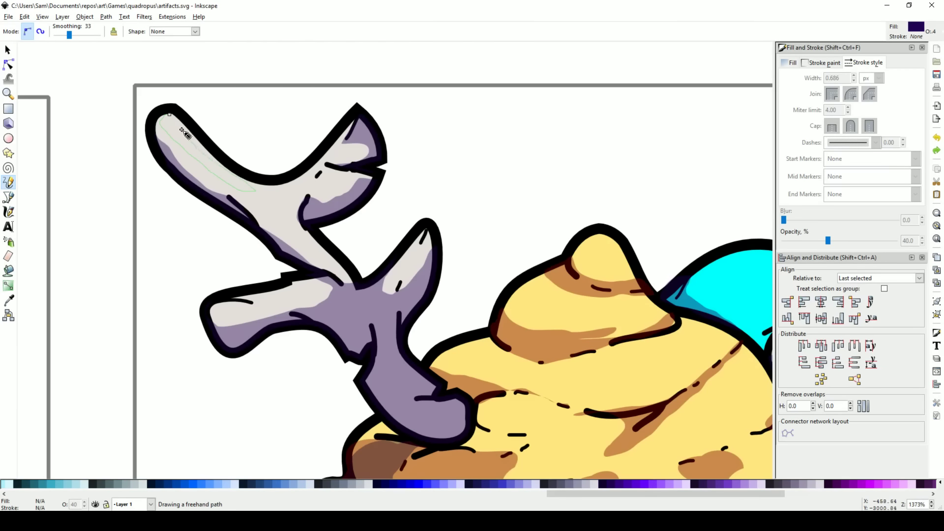
{"action": "left_click_drag", "start_coordinate": [183, 131], "coordinate": [167, 118]}
{"action": "scroll", "coordinate": [295, 484], "scroll_direction": "left", "scroll_amount": 10}
{"action": "left_click", "coordinate": [118, 484]}
{"action": "left_click_drag", "start_coordinate": [322, 161], "coordinate": [295, 189]}
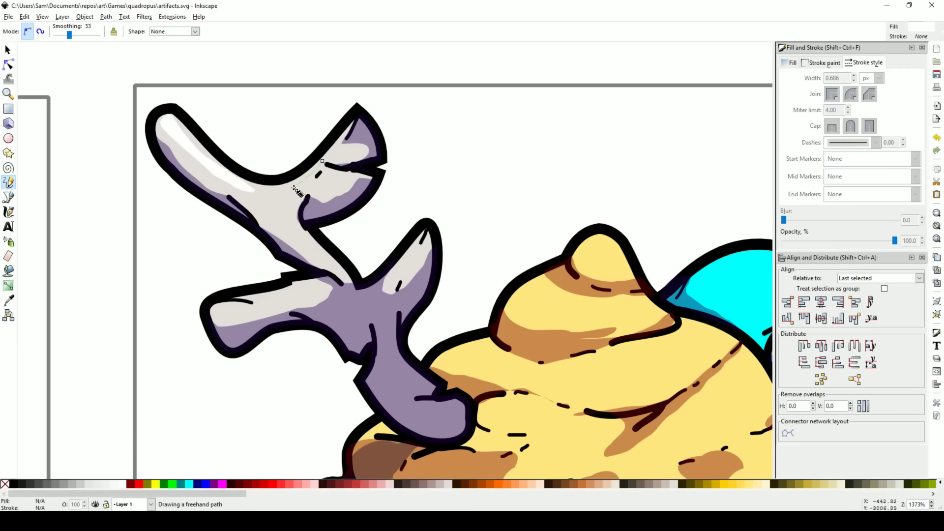
{"action": "left_click_drag", "start_coordinate": [293, 231], "coordinate": [265, 199]}
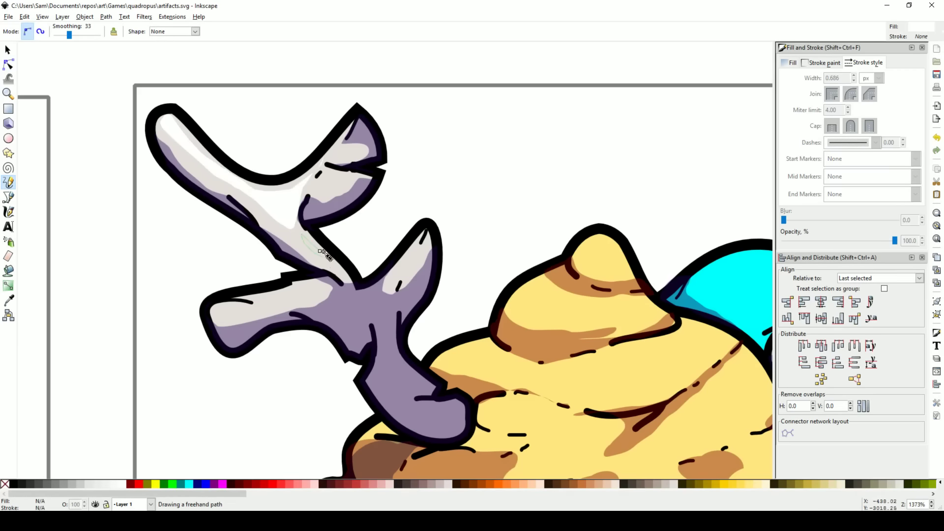
{"action": "key", "text": "ctrl+a"}
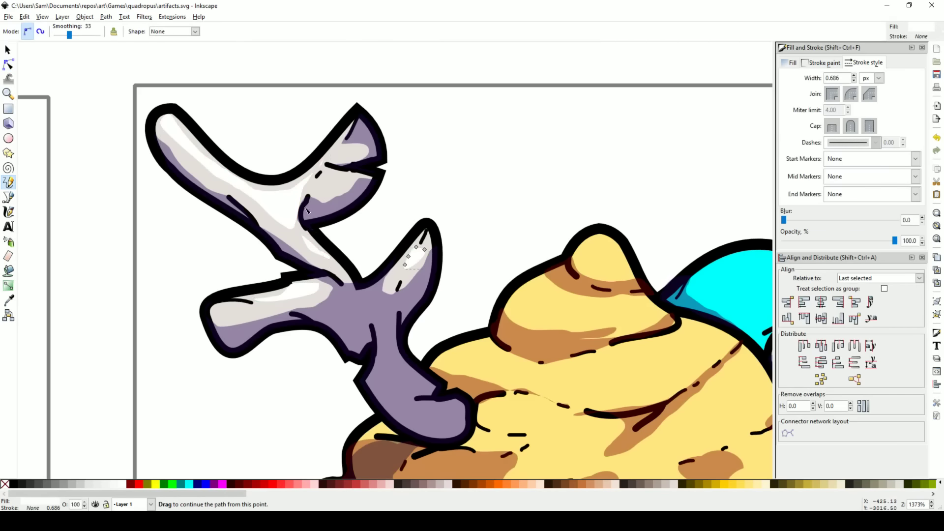
Add two more highlight strokes along the lower antler branch and check their nodes.
{"action": "mouse_move", "coordinate": [397, 355]}
{"action": "left_mouse_down"}
{"action": "mouse_move", "coordinate": [432, 395]}
{"action": "mouse_move", "coordinate": [389, 348]}
{"action": "left_mouse_up"}
{"action": "left_click_drag", "start_coordinate": [417, 404], "coordinate": [467, 408]}
{"action": "key", "text": "n"}
{"action": "key", "text": "ctrl+a"}
{"action": "scroll", "coordinate": [434, 335], "scroll_direction": "down", "scroll_amount": 3}
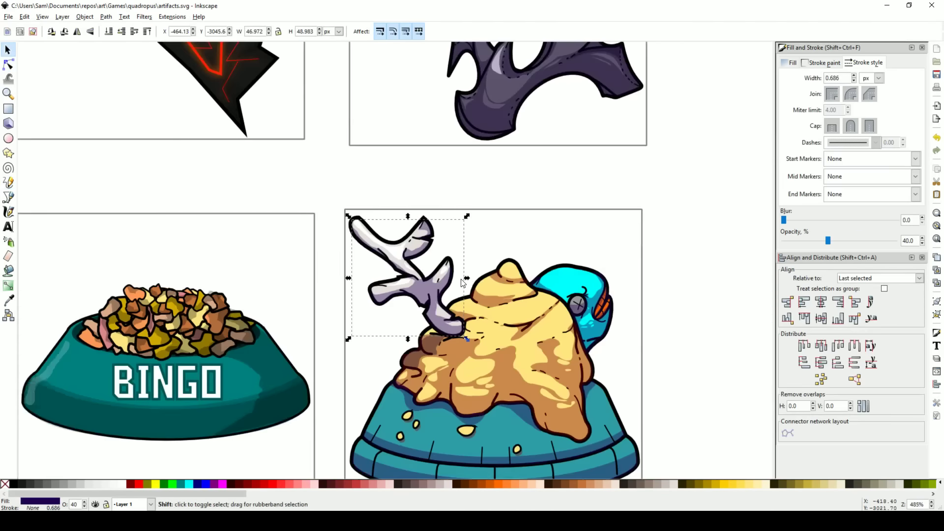
{"action": "scroll", "coordinate": [422, 334], "scroll_direction": "right", "scroll_amount": 1}
Draw freehand highlight shapes across the peak, left and right of the cream mound.
{"action": "key", "text": "s"}
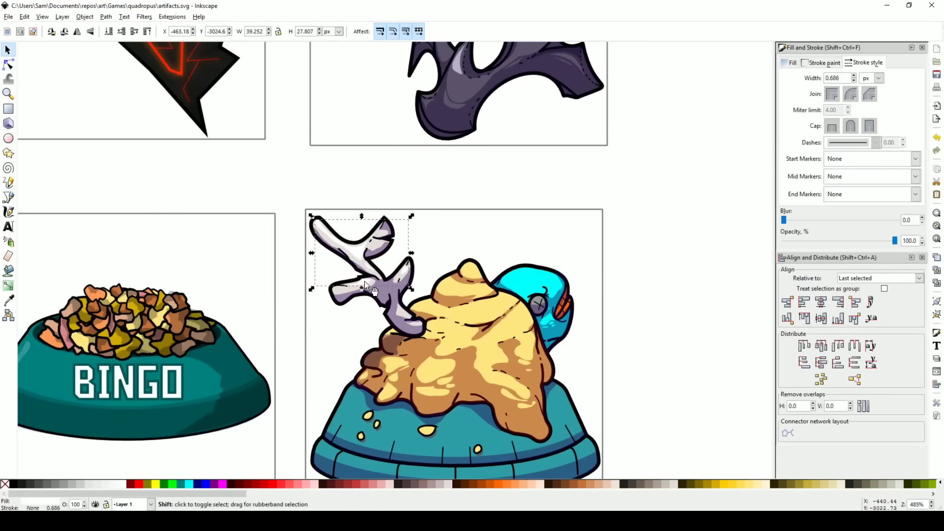
{"action": "scroll", "coordinate": [422, 305], "scroll_direction": "right", "scroll_amount": 1}
{"action": "scroll", "coordinate": [458, 325], "scroll_direction": "down", "scroll_amount": 1}
{"action": "key", "text": "p"}
{"action": "scroll", "coordinate": [457, 325], "scroll_direction": "up", "scroll_amount": 2}
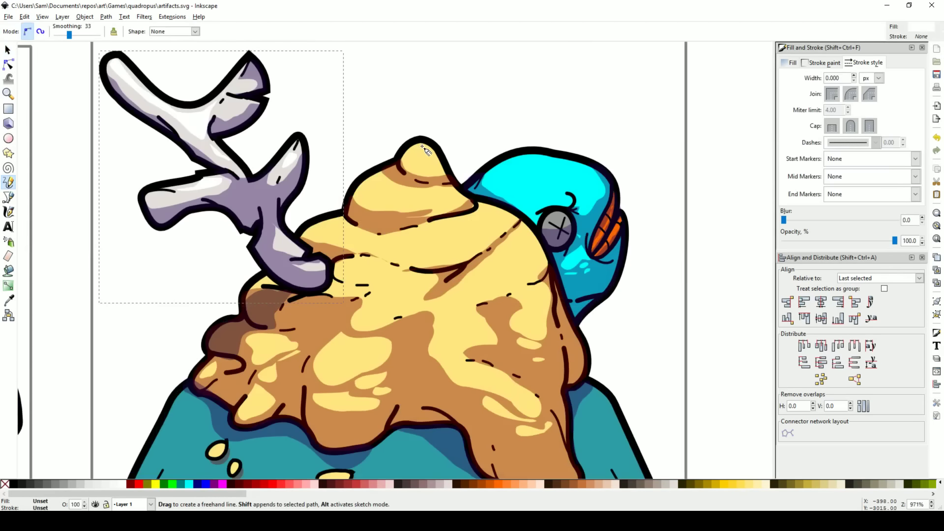
{"action": "mouse_move", "coordinate": [425, 146]}
{"action": "left_mouse_down"}
{"action": "mouse_move", "coordinate": [425, 178]}
{"action": "mouse_move", "coordinate": [431, 155]}
{"action": "left_mouse_up"}
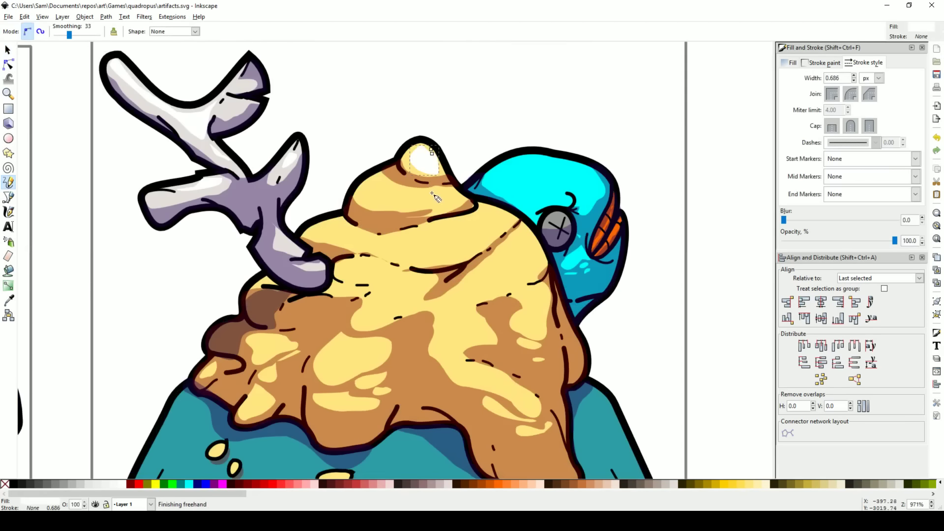
{"action": "left_click_drag", "start_coordinate": [447, 192], "coordinate": [378, 181]}
{"action": "left_click_drag", "start_coordinate": [416, 207], "coordinate": [447, 191]}
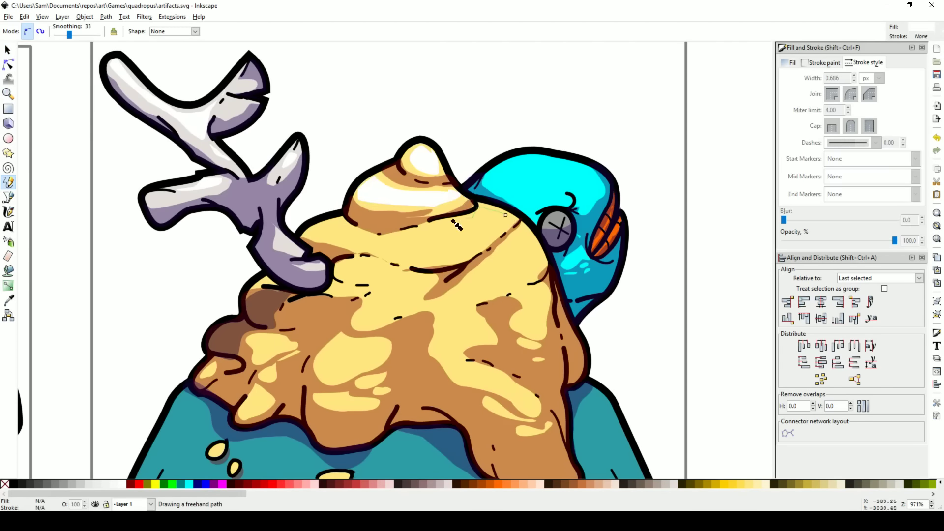
{"action": "left_click_drag", "start_coordinate": [446, 259], "coordinate": [504, 216]}
{"action": "left_click_drag", "start_coordinate": [399, 270], "coordinate": [395, 270]}
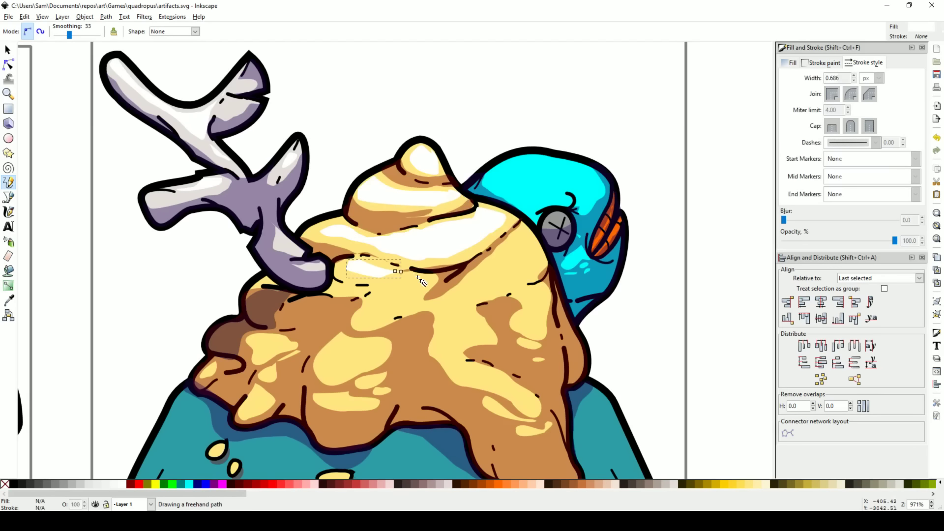
{"action": "mouse_move", "coordinate": [543, 253]}
{"action": "left_mouse_down"}
{"action": "mouse_move", "coordinate": [494, 252]}
{"action": "mouse_move", "coordinate": [542, 252]}
{"action": "mouse_move", "coordinate": [500, 274]}
{"action": "left_mouse_up"}
{"action": "left_click_drag", "start_coordinate": [469, 302], "coordinate": [520, 275]}
Select the mound highlight shapes and fill them yellow.
{"action": "key", "text": "n"}
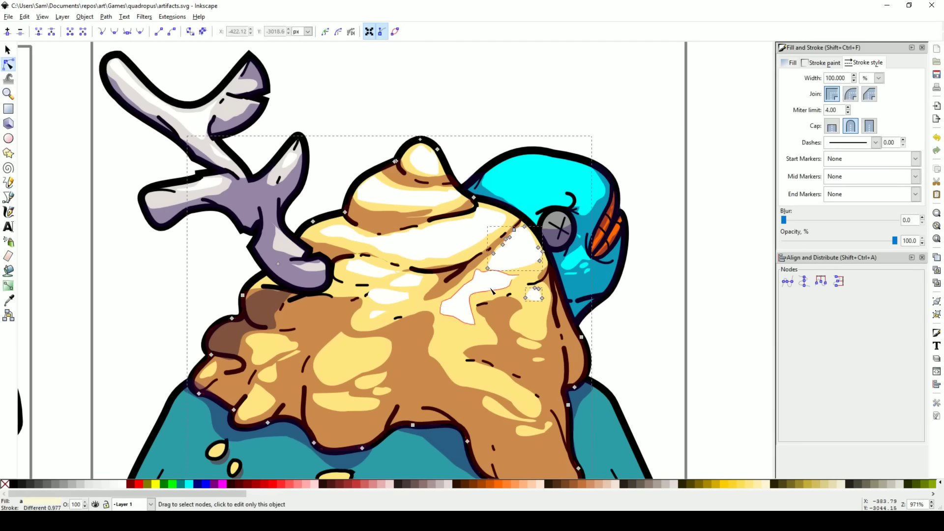
{"action": "left_click", "coordinate": [418, 252], "text": "shift"}
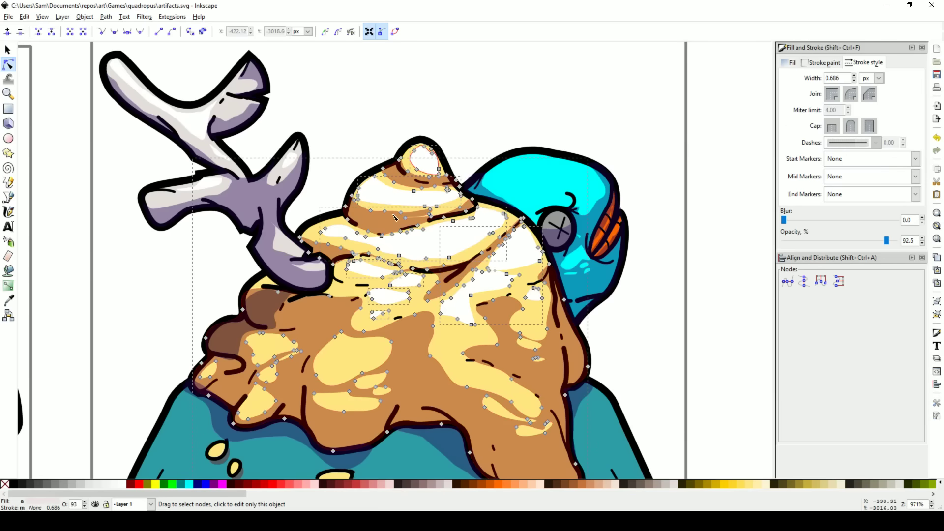
{"action": "left_click", "coordinate": [155, 485]}
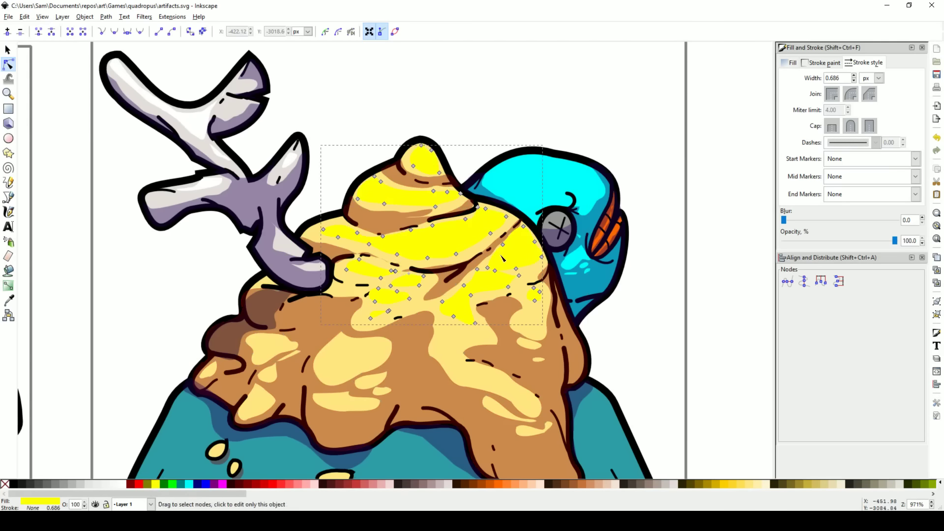
{"action": "key", "text": "Escape"}
{"action": "key", "text": "s"}
{"action": "scroll", "coordinate": [520, 264], "scroll_direction": "down", "scroll_amount": 4}
{"action": "left_click", "coordinate": [522, 261]}
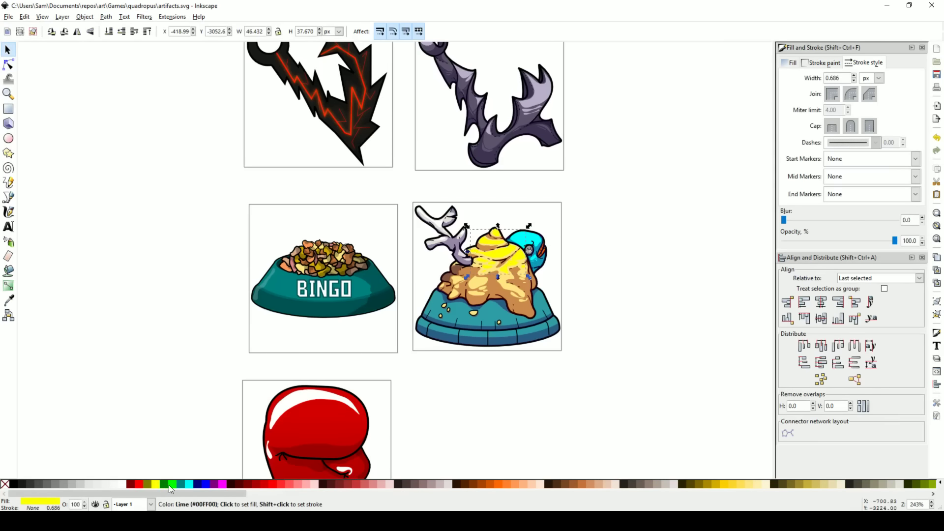
{"action": "scroll", "coordinate": [579, 331], "scroll_direction": "right", "scroll_amount": 3}
{"action": "key", "text": "ctrl+shift+g"}
Recolour the mound highlight white and lower it to 50% opacity.
{"action": "scroll", "coordinate": [526, 331], "scroll_direction": "right", "scroll_amount": 1}
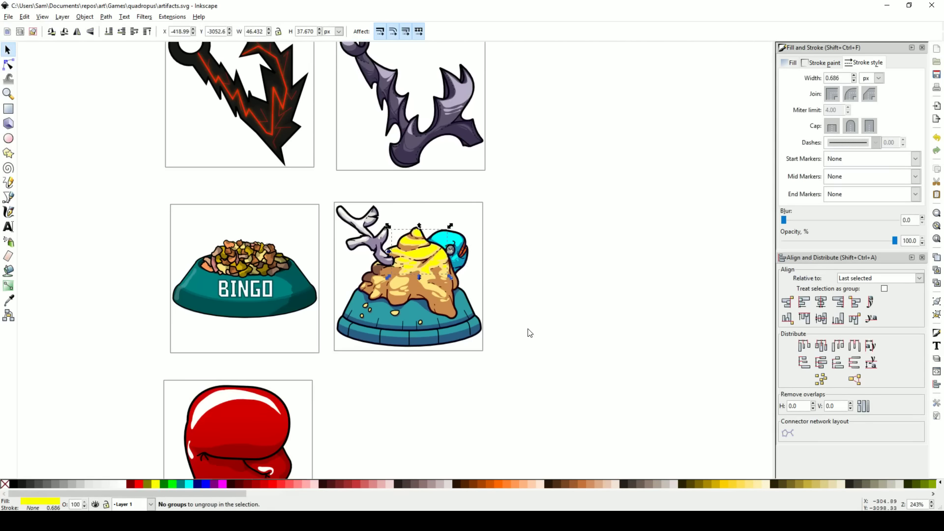
{"action": "scroll", "coordinate": [512, 296], "scroll_direction": "up", "scroll_amount": 2}
{"action": "scroll", "coordinate": [512, 295], "scroll_direction": "left", "scroll_amount": 2}
{"action": "key", "text": "d"}
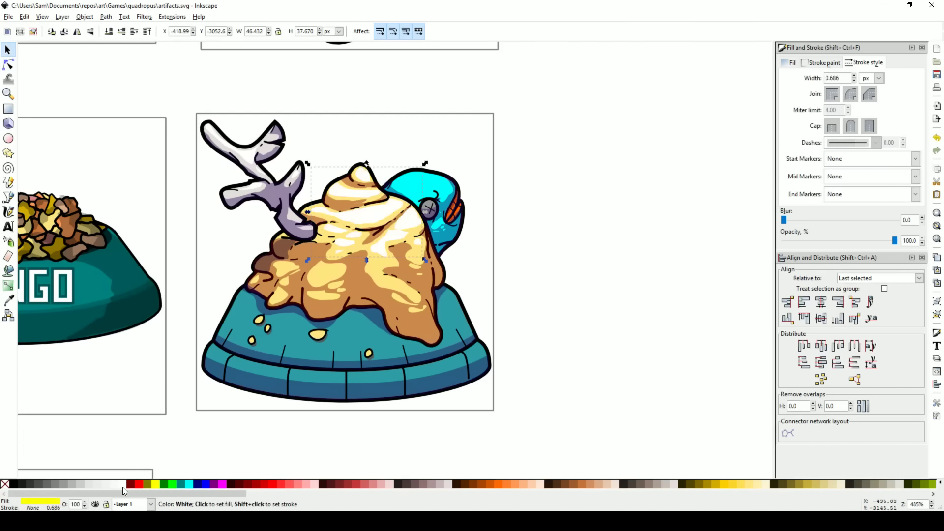
{"action": "left_click", "coordinate": [403, 181]}
{"action": "key", "text": "d"}
{"action": "left_click", "coordinate": [816, 241]}
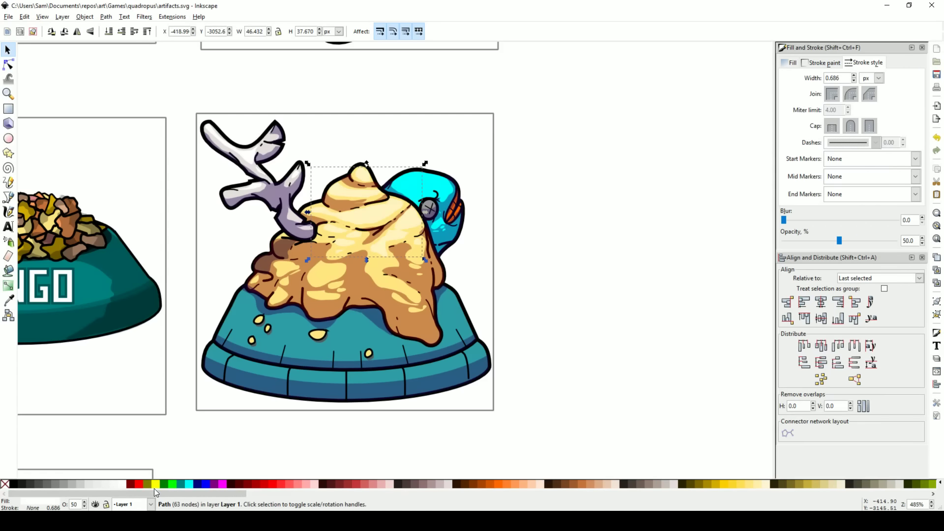
{"action": "key", "text": "Escape"}
Draw a highlight shape on the fish head and delete the yellow overlay.
{"action": "key", "text": "p"}
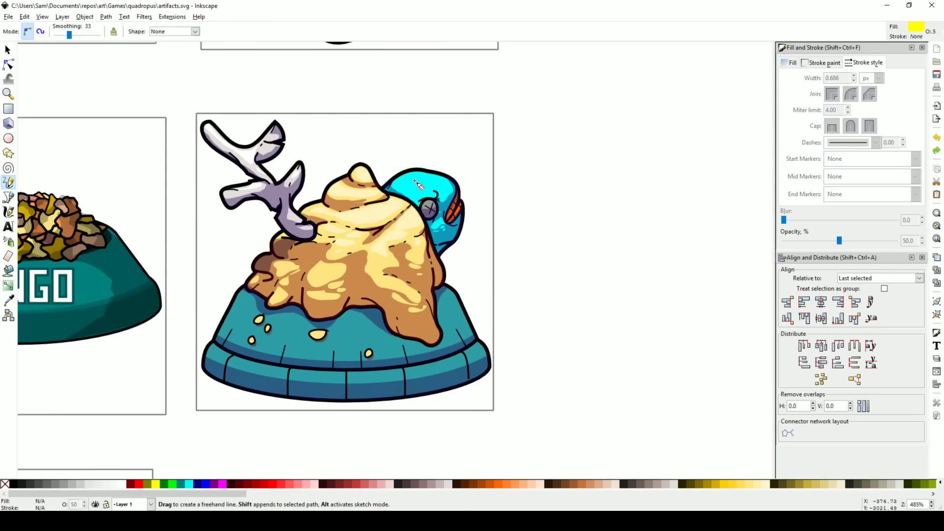
{"action": "scroll", "coordinate": [417, 184], "scroll_direction": "up", "scroll_amount": 4, "text": "ctrl"}
{"action": "left_click_drag", "start_coordinate": [541, 174], "coordinate": [430, 154]}
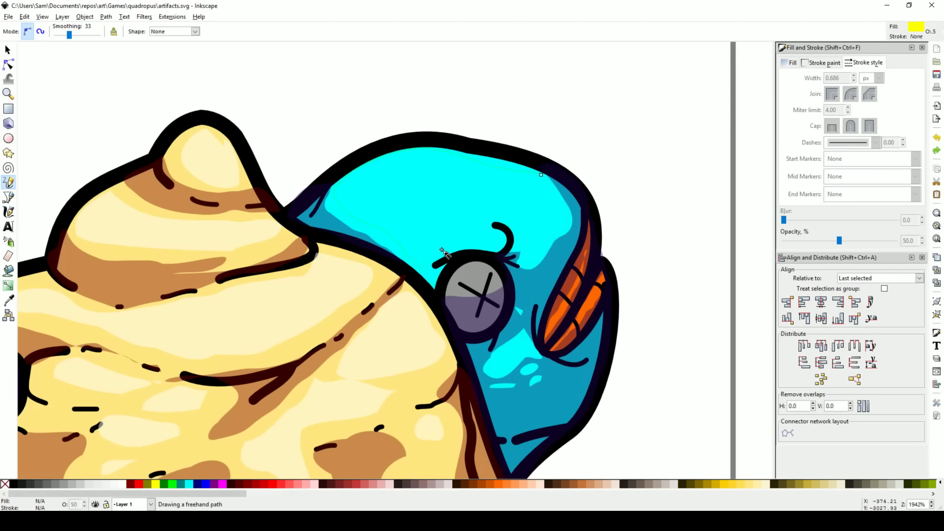
{"action": "left_click_drag", "start_coordinate": [522, 228], "coordinate": [541, 175]}
{"action": "key", "text": "s"}
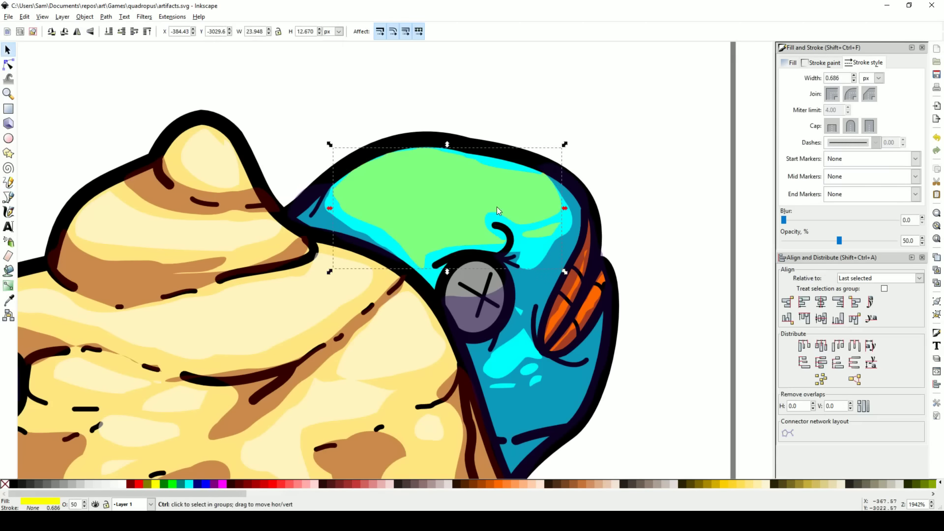
{"action": "scroll", "coordinate": [494, 228], "scroll_direction": "down", "scroll_amount": 3}
{"action": "key", "text": "Delete"}
Shift the fish head's fill from cyan to green (#1fdd76).
{"action": "left_click", "coordinate": [415, 305], "text": "ctrl"}
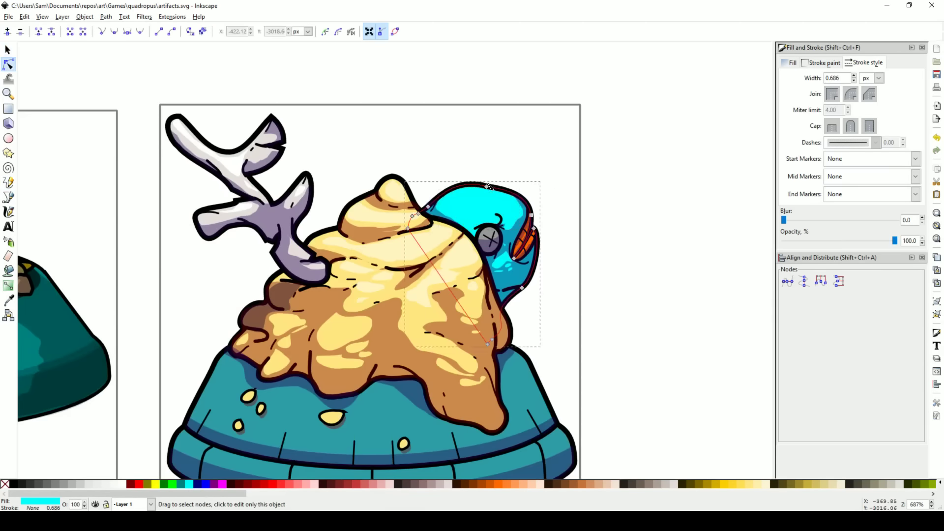
{"action": "key", "text": "ctrl+shift+f"}
{"action": "left_click_drag", "start_coordinate": [845, 120], "coordinate": [834, 114]}
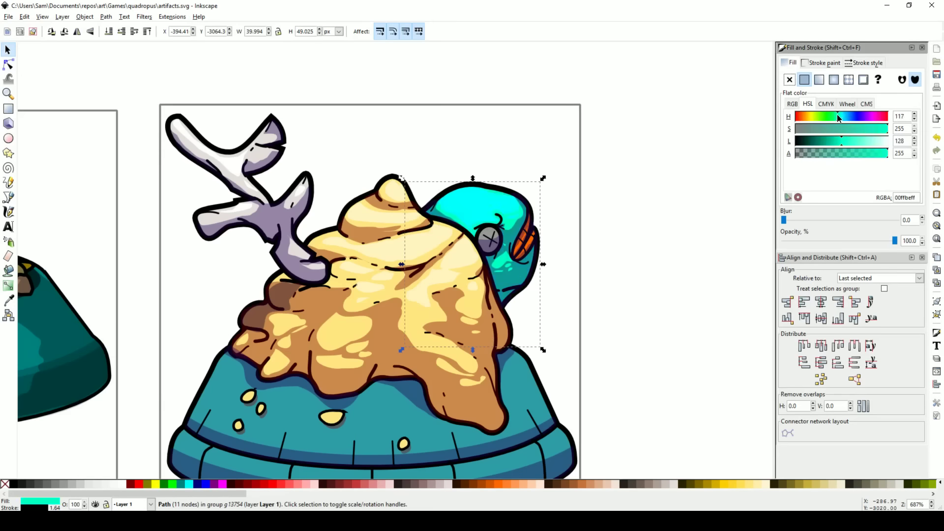
{"action": "left_click", "coordinate": [855, 128]}
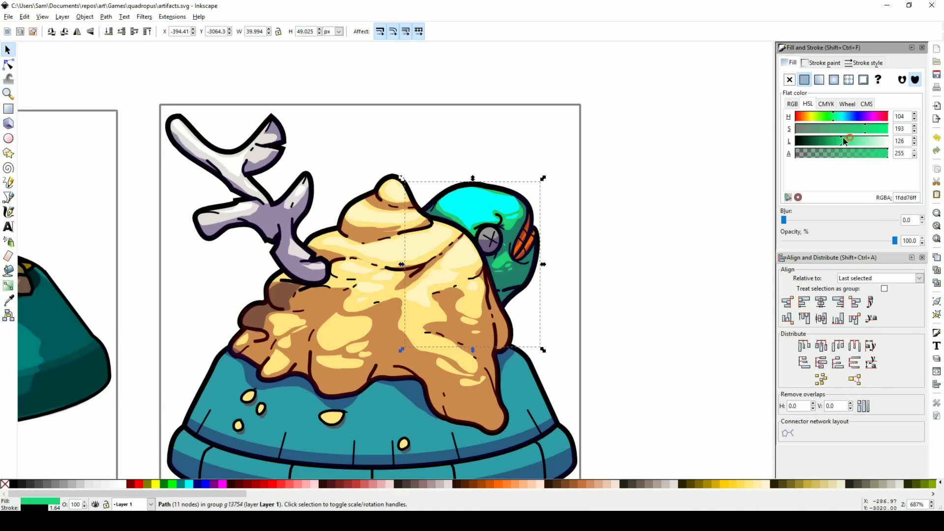
Set the fish head's highlight shape to 50% opacity.
{"action": "key", "text": "n"}
{"action": "left_click", "coordinate": [472, 201]}
{"action": "type", "text": "s50"}
{"action": "key", "text": "Return"}
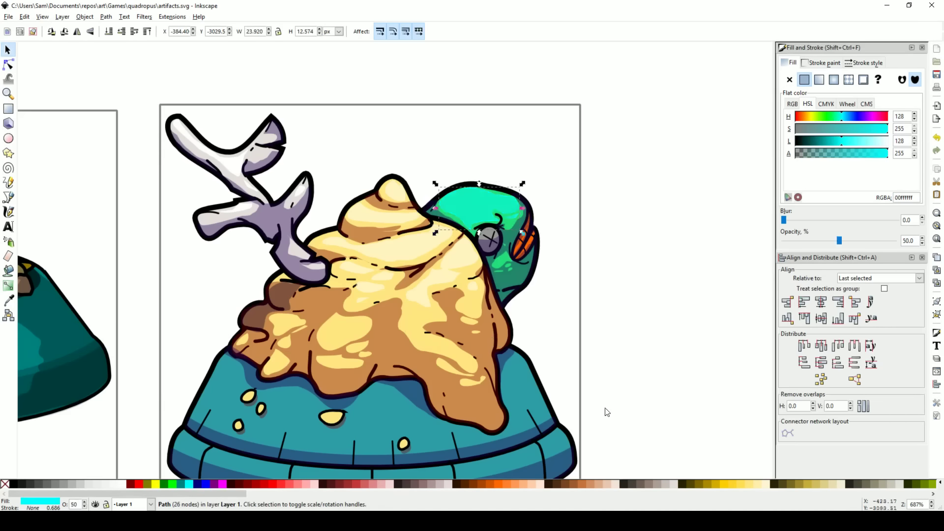
{"action": "left_click", "coordinate": [152, 484]}
Select the dark shadow path under the slop with the Node tool.
{"action": "left_click", "coordinate": [654, 226]}
{"action": "scroll", "coordinate": [637, 246], "scroll_direction": "down", "scroll_amount": 5}
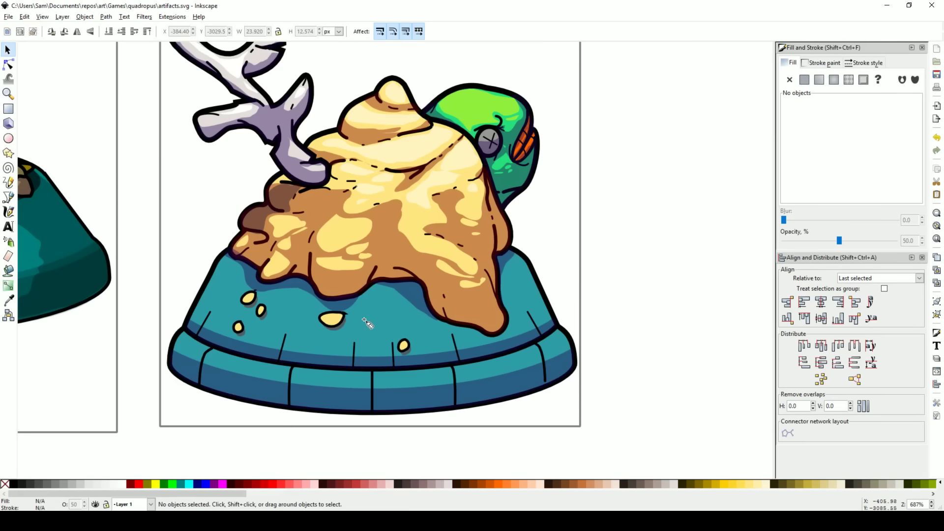
{"action": "key", "text": "n"}
{"action": "scroll", "coordinate": [366, 322], "scroll_direction": "up", "scroll_amount": 4}
{"action": "left_click", "coordinate": [304, 300]}
{"action": "scroll", "coordinate": [304, 299], "scroll_direction": "down", "scroll_amount": 3}
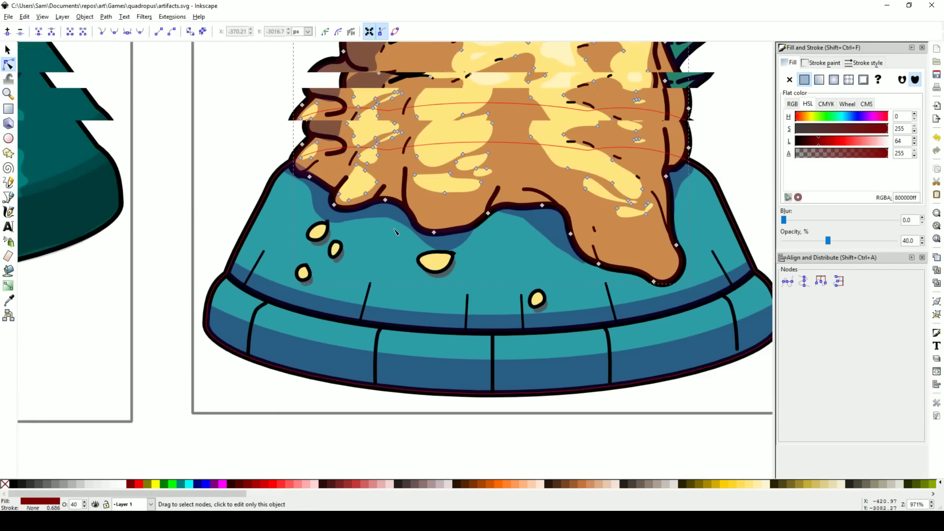
Draw translucent dark-red shading strokes inside the first, lower-left, big and right-hand seeds.
{"action": "key", "text": "p"}
{"action": "scroll", "coordinate": [329, 257], "scroll_direction": "up", "scroll_amount": 2}
{"action": "mouse_move", "coordinate": [320, 206]}
{"action": "left_mouse_down"}
{"action": "mouse_move", "coordinate": [297, 214]}
{"action": "mouse_move", "coordinate": [328, 214]}
{"action": "mouse_move", "coordinate": [328, 235]}
{"action": "mouse_move", "coordinate": [349, 236]}
{"action": "mouse_move", "coordinate": [335, 255]}
{"action": "left_mouse_up"}
{"action": "mouse_move", "coordinate": [285, 277]}
{"action": "left_mouse_down"}
{"action": "mouse_move", "coordinate": [268, 294]}
{"action": "mouse_move", "coordinate": [289, 297]}
{"action": "left_mouse_up"}
{"action": "key", "text": "n"}
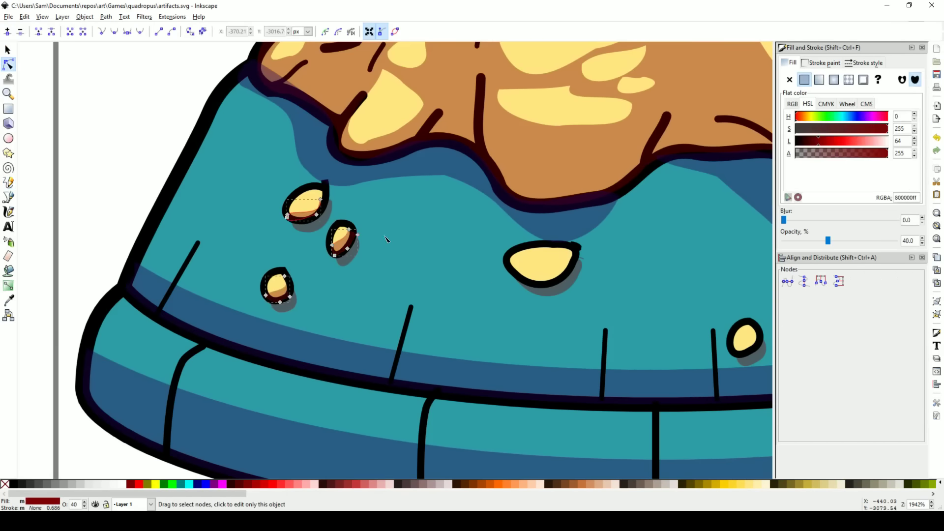
{"action": "key", "text": "p"}
{"action": "mouse_move", "coordinate": [573, 254]}
{"action": "left_mouse_down"}
{"action": "mouse_move", "coordinate": [523, 279]}
{"action": "mouse_move", "coordinate": [576, 261]}
{"action": "left_mouse_up"}
{"action": "scroll", "coordinate": [576, 260], "scroll_direction": "right", "scroll_amount": 6}
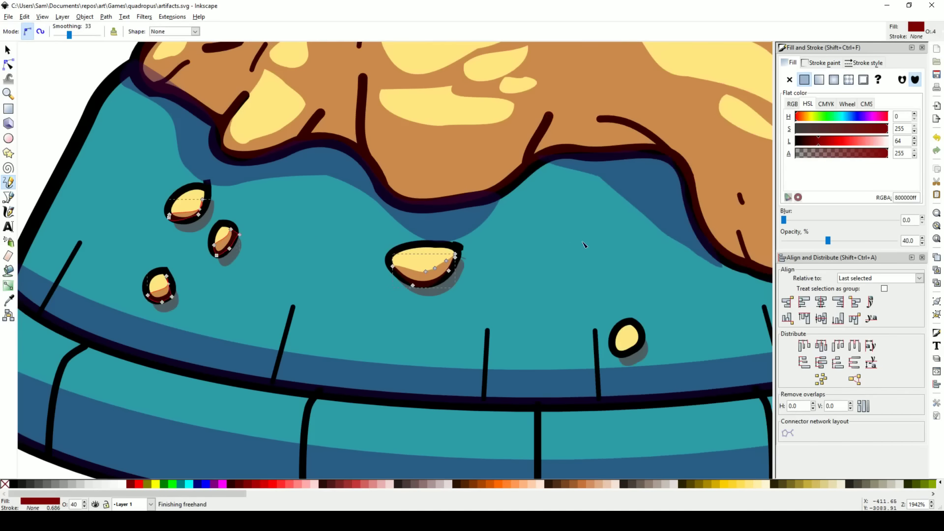
{"action": "scroll", "coordinate": [544, 312], "scroll_direction": "right", "scroll_amount": 4}
{"action": "left_click_drag", "start_coordinate": [534, 333], "coordinate": [569, 342]}
{"action": "key", "text": "n"}
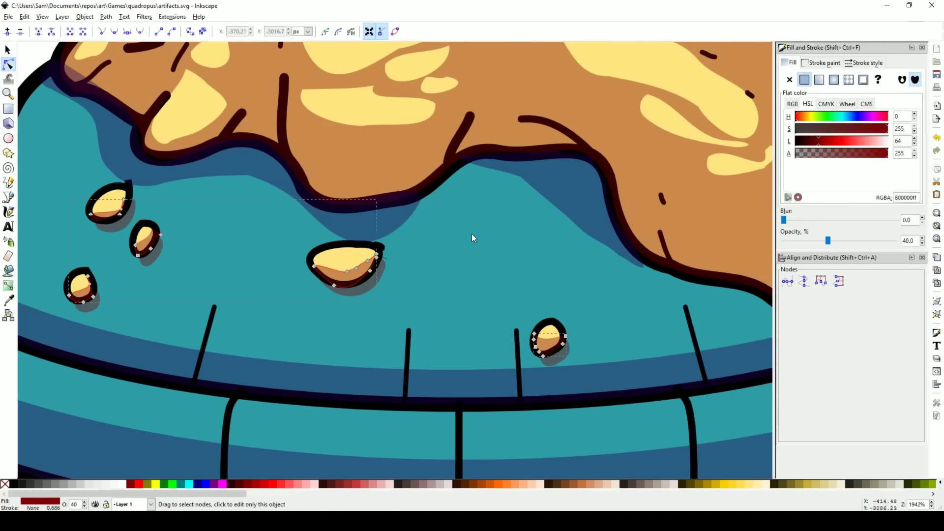
Inspect the dark shadow path and the nodes of the bowl's lower rim band.
{"action": "scroll", "coordinate": [470, 234], "scroll_direction": "down", "scroll_amount": 2, "text": "ctrl"}
{"action": "left_click", "coordinate": [290, 242]}
{"action": "key", "text": "s"}
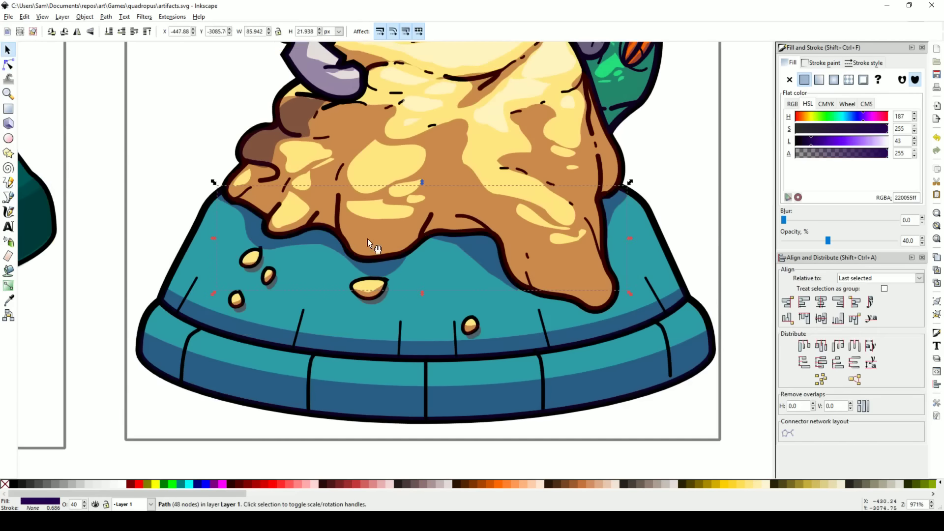
{"action": "key", "text": "Escape"}
{"action": "key", "text": "p"}
{"action": "key", "text": "s"}
{"action": "left_click", "coordinate": [313, 248]}
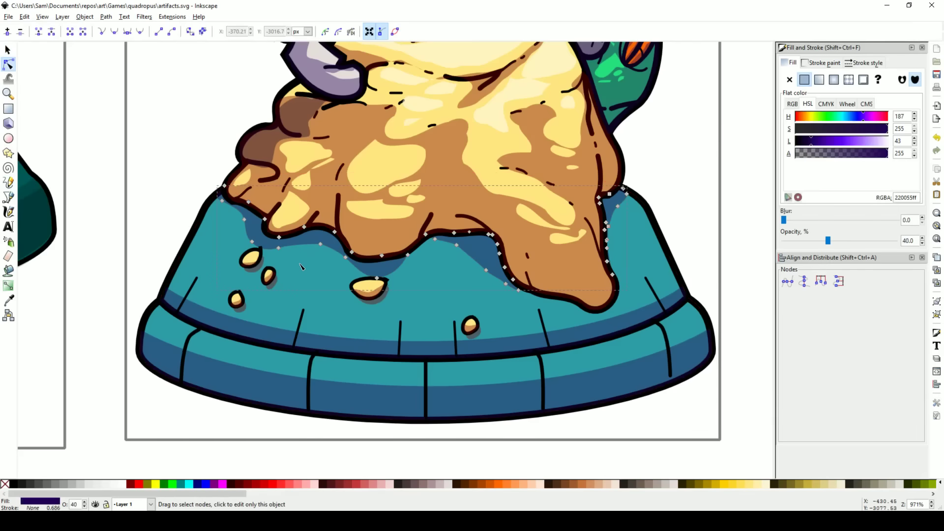
{"action": "key", "text": "p"}
{"action": "key", "text": "n"}
{"action": "left_click", "coordinate": [197, 317]}
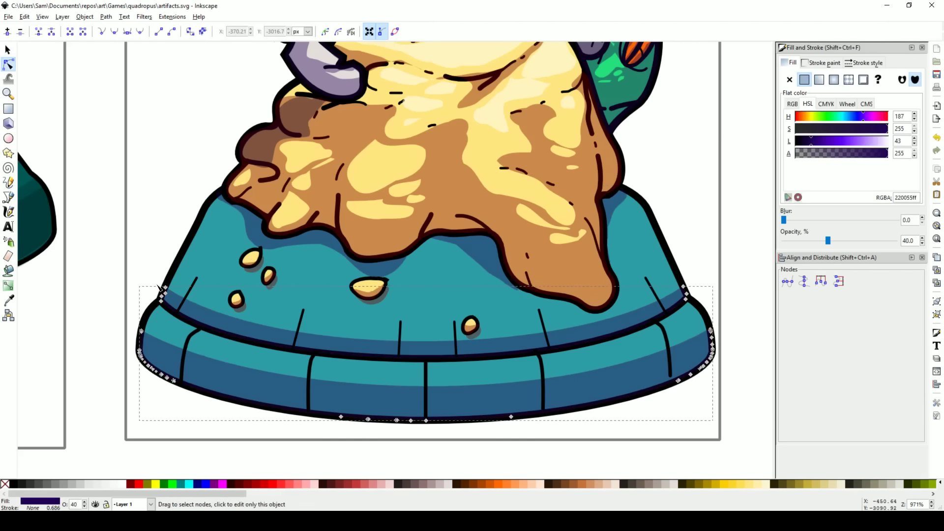
{"action": "left_click_drag", "start_coordinate": [147, 272], "coordinate": [182, 307]}
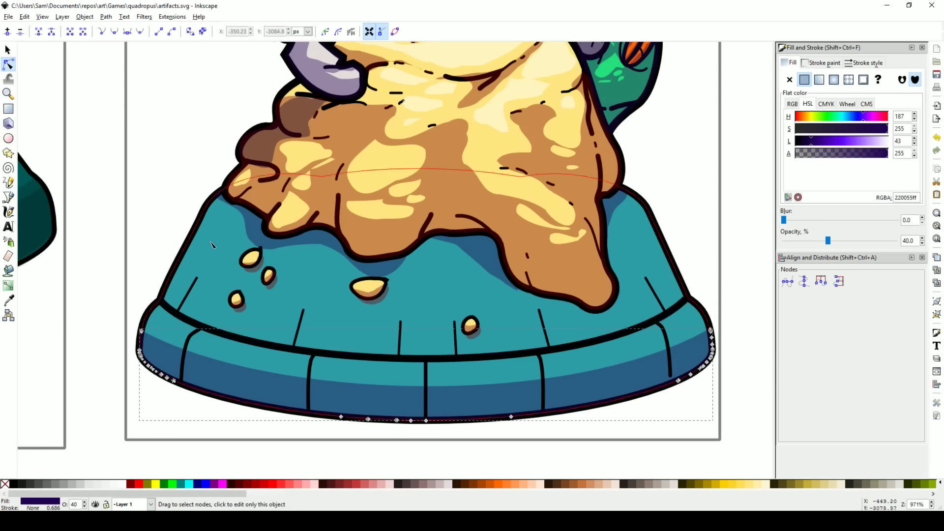
Draw a white stripe on the bowl's left side and place a mirrored copy on the right.
{"action": "key", "text": "b"}
{"action": "left_click", "coordinate": [209, 217]}
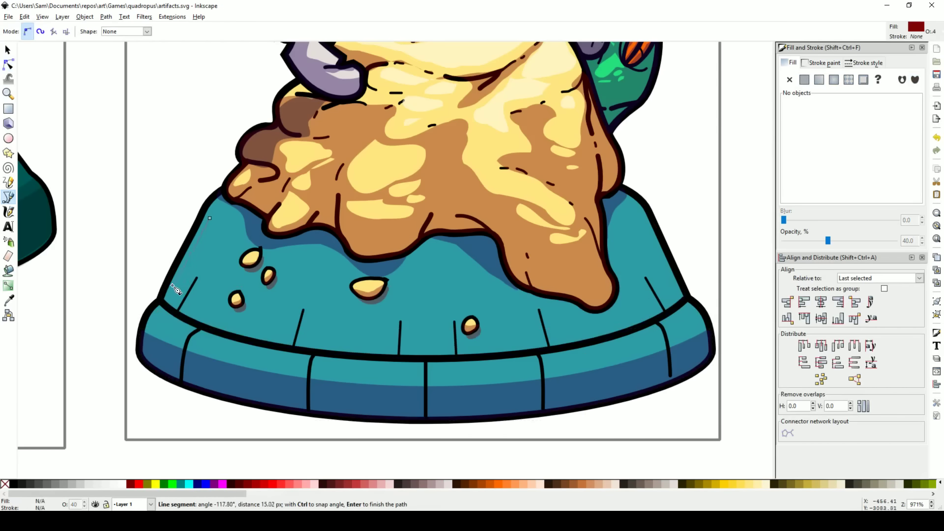
{"action": "left_click", "coordinate": [210, 218]}
{"action": "key", "text": "s"}
{"action": "left_click", "coordinate": [121, 484]}
{"action": "key", "text": "ctrl+d"}
{"action": "key", "text": "h"}
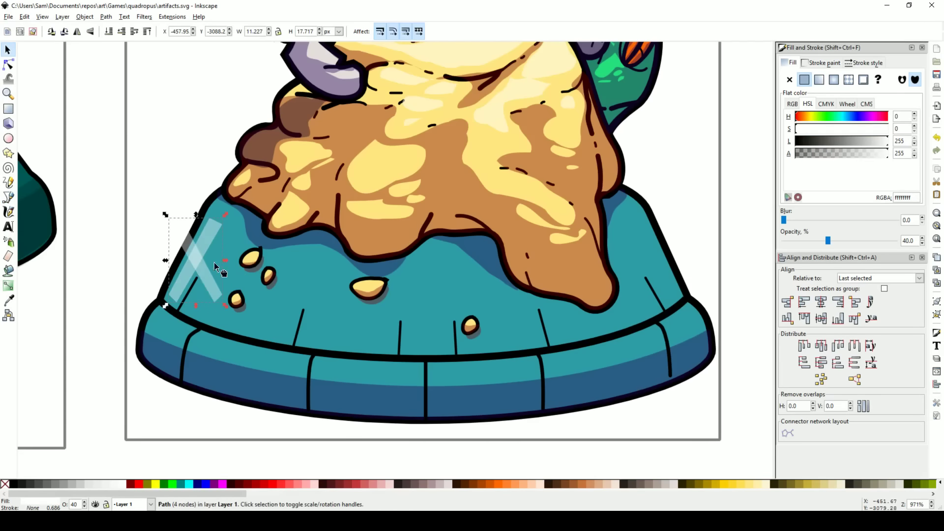
{"action": "left_click_drag", "start_coordinate": [208, 264], "coordinate": [663, 264]}
{"action": "key", "text": "Escape"}
Duplicate the left stripe, move it rightward and tilt it more upright.
{"action": "left_click", "coordinate": [210, 229]}
{"action": "key", "text": "ctrl+d"}
{"action": "left_click_drag", "start_coordinate": [211, 228], "coordinate": [274, 257]}
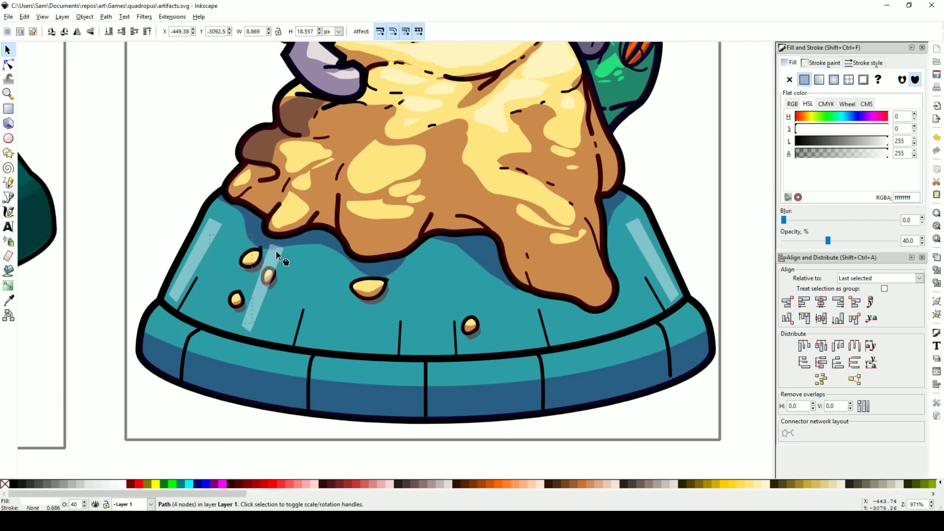
{"action": "key", "text": "n"}
{"action": "key", "text": "s"}
{"action": "left_click_drag", "start_coordinate": [261, 336], "coordinate": [553, 318]}
Turn a mirrored stripe copy into a wider upright bar at the bowl's middle.
{"action": "key", "text": "ctrl+d"}
{"action": "key", "text": "h"}
{"action": "left_click", "coordinate": [558, 327]}
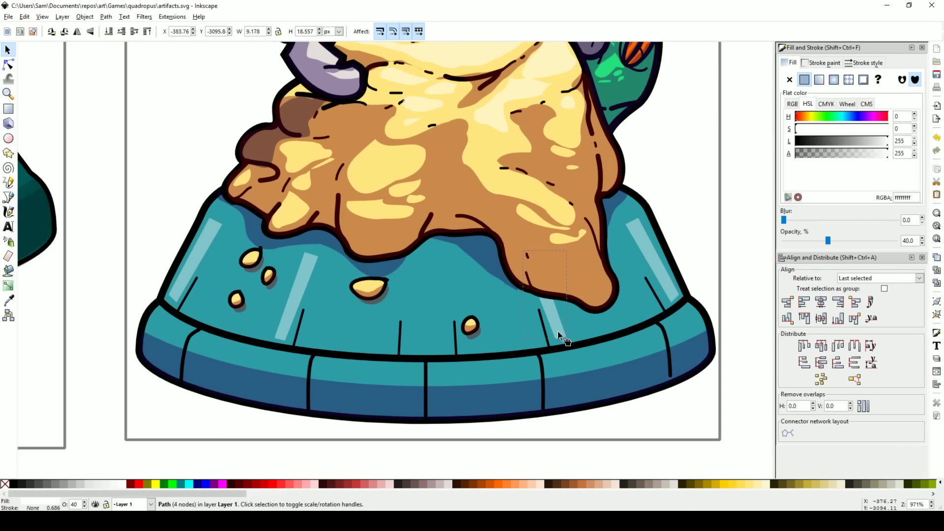
{"action": "left_click_drag", "start_coordinate": [567, 300], "coordinate": [352, 315]}
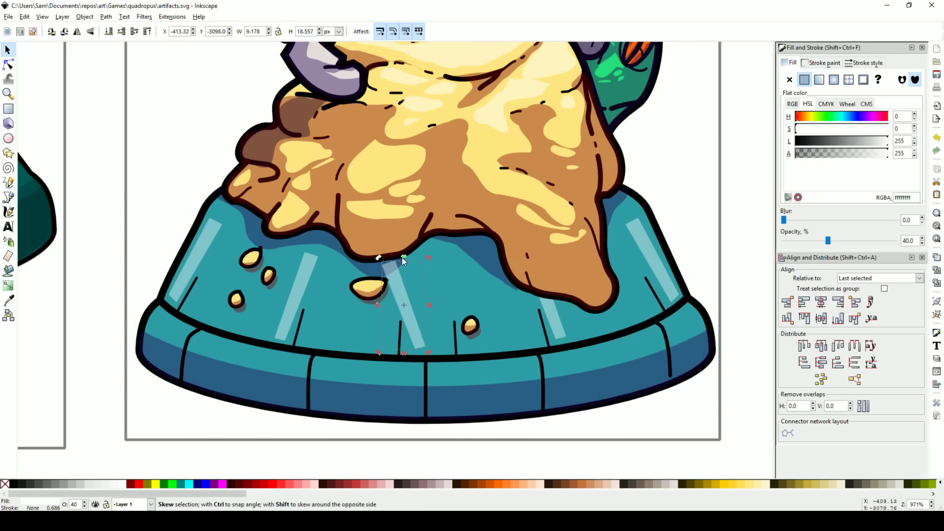
{"action": "left_click_drag", "start_coordinate": [417, 266], "coordinate": [455, 259]}
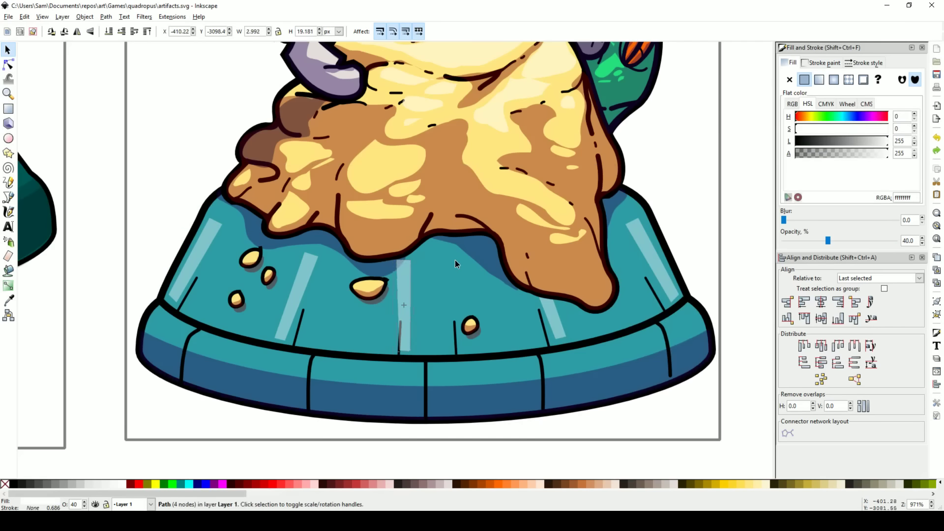
{"action": "double_click", "coordinate": [408, 279]}
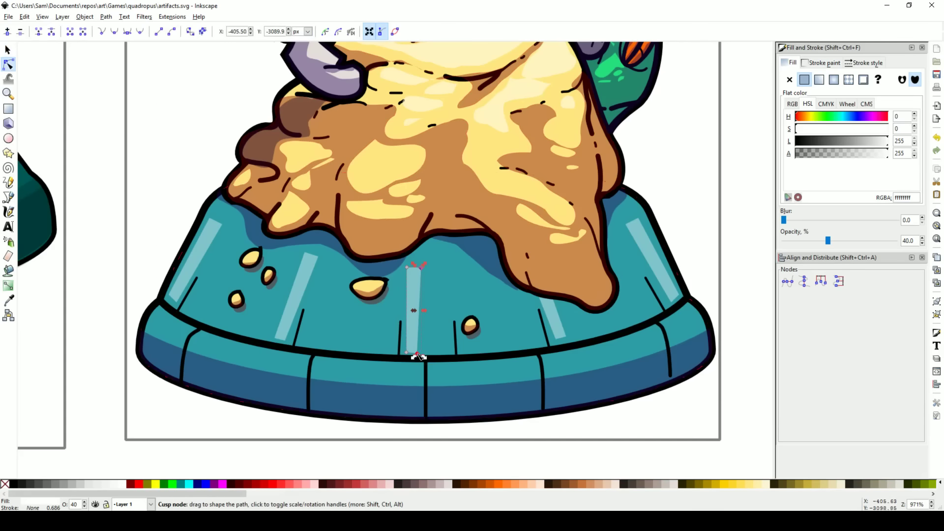
{"action": "left_click_drag", "start_coordinate": [418, 355], "coordinate": [452, 309]}
Draw a new large translucent shape at the bowl's left edge.
{"action": "key", "text": "s"}
{"action": "scroll", "coordinate": [467, 294], "scroll_direction": "down", "scroll_amount": 6, "text": "ctrl"}
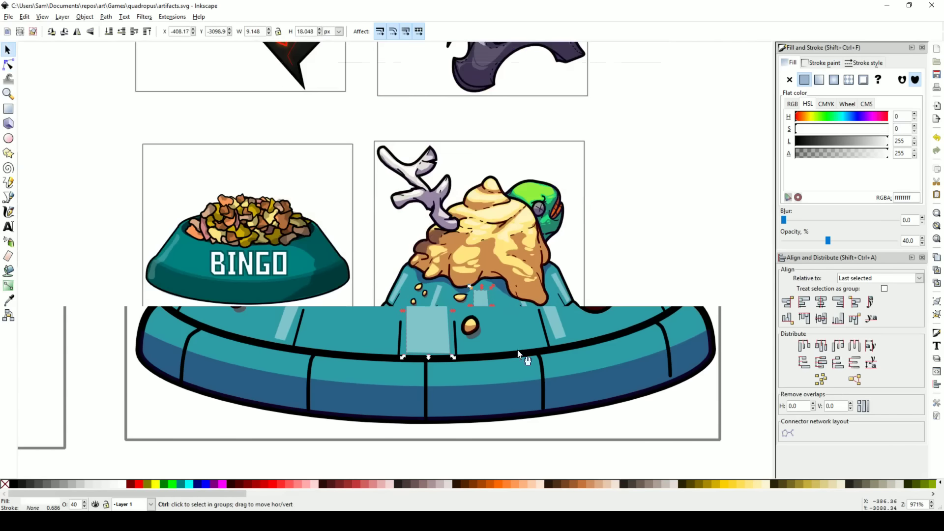
{"action": "key", "text": "Escape"}
{"action": "scroll", "coordinate": [459, 343], "scroll_direction": "up", "scroll_amount": 7, "text": "ctrl"}
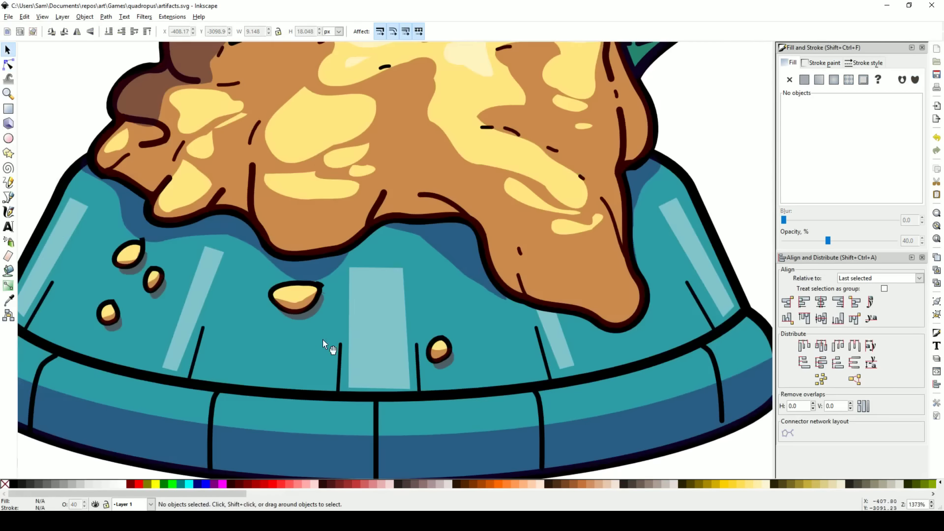
{"action": "left_click", "coordinate": [191, 317]}
{"action": "key", "text": "b"}
{"action": "left_click", "coordinate": [25, 330]}
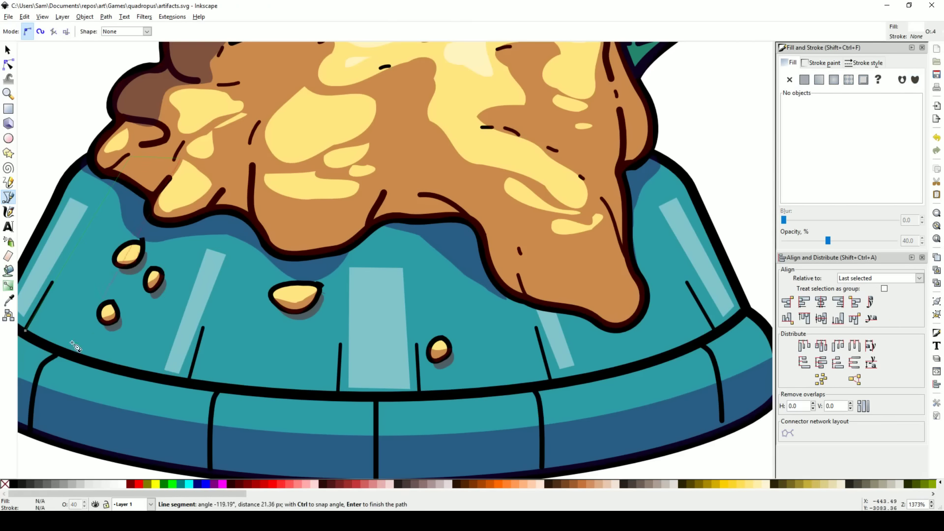
{"action": "left_click", "coordinate": [61, 352]}
{"action": "key", "text": "Return"}
Move the translucent shape over the bowl's middle and tilt it into a shadow band.
{"action": "key", "text": "n"}
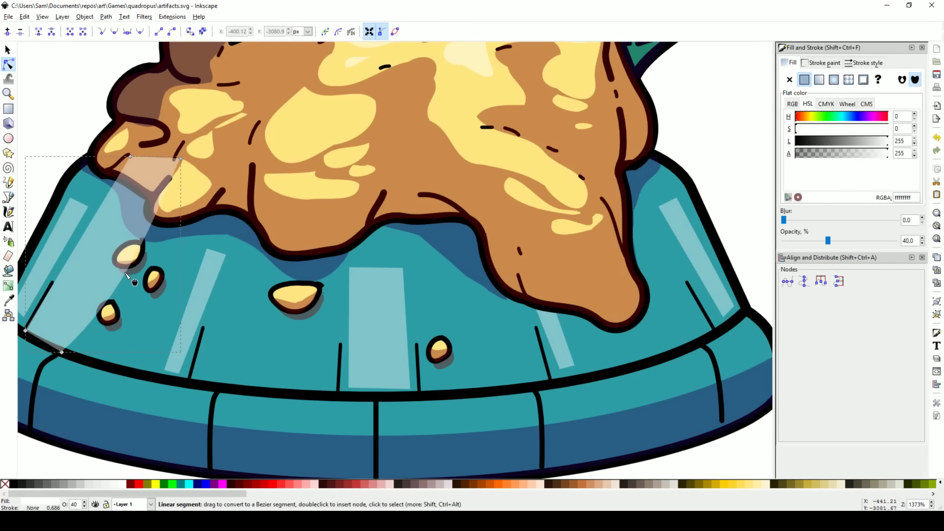
{"action": "key", "text": "s"}
{"action": "left_click_drag", "start_coordinate": [118, 305], "coordinate": [670, 261]}
{"action": "left_click", "coordinate": [661, 166]}
{"action": "left_click_drag", "start_coordinate": [705, 125], "coordinate": [489, 263]}
Duplicate the shadow band and rotate the copy more upright.
{"action": "key", "text": "ctrl+d"}
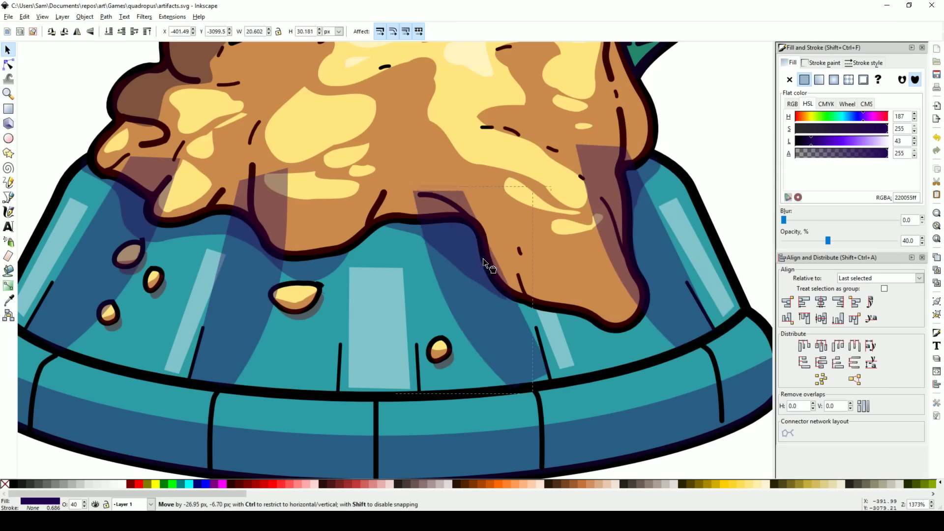
{"action": "left_click_drag", "start_coordinate": [604, 196], "coordinate": [499, 228]}
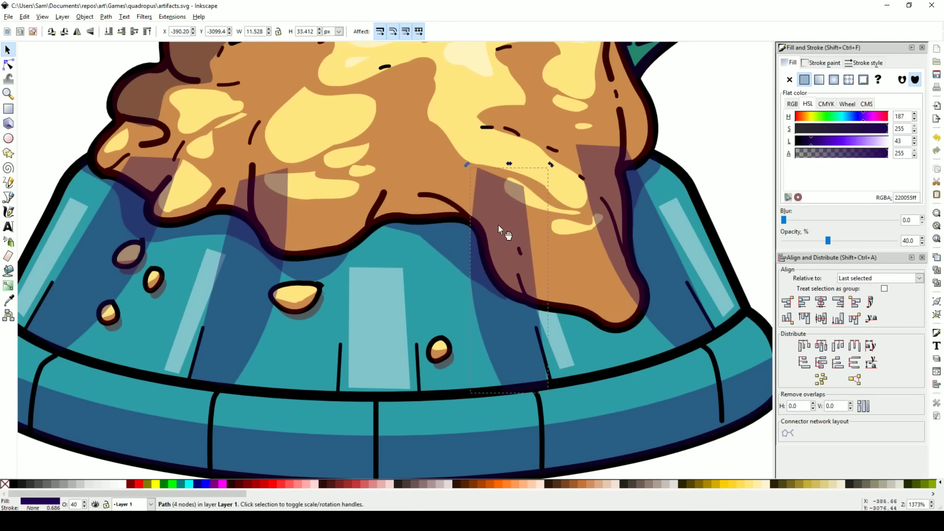
{"action": "mouse_move", "coordinate": [545, 178]}
{"action": "left_mouse_down"}
{"action": "mouse_move", "coordinate": [527, 175]}
{"action": "mouse_move", "coordinate": [534, 176]}
{"action": "left_mouse_up"}
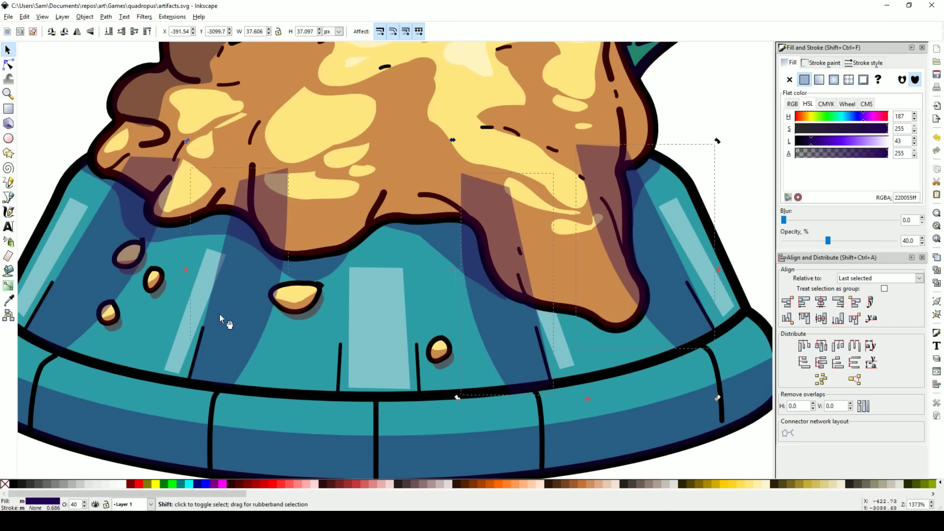
{"action": "scroll", "coordinate": [243, 267], "scroll_direction": "down", "scroll_amount": 5}
{"action": "left_click", "coordinate": [354, 333]}
Inspect the teal bowl's base shape and its outline nodes with the Node tool.
{"action": "scroll", "coordinate": [354, 333], "scroll_direction": "left", "scroll_amount": 2}
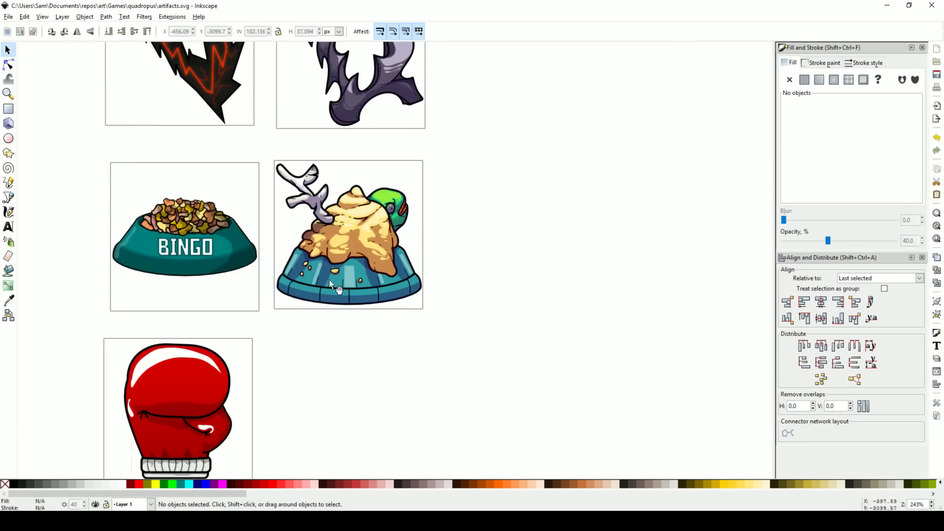
{"action": "key", "text": "n"}
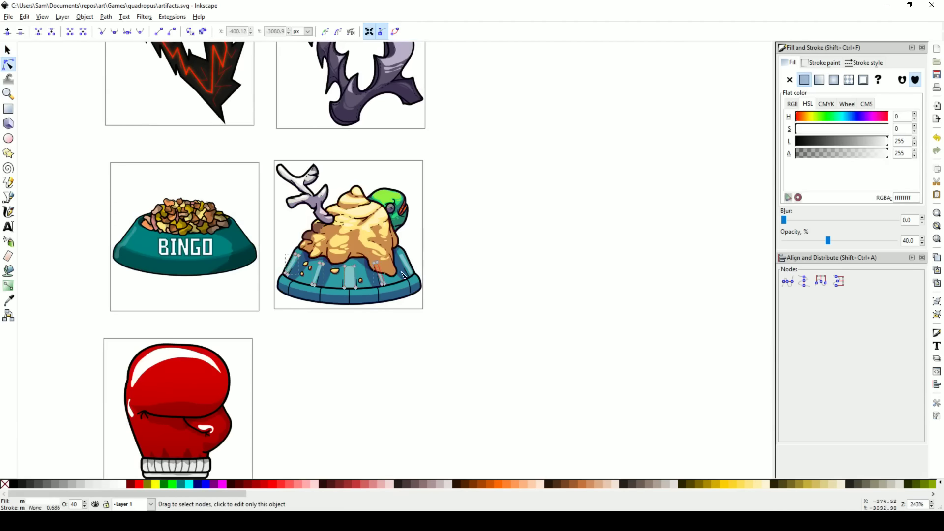
{"action": "key", "text": "s"}
{"action": "left_click", "coordinate": [484, 304]}
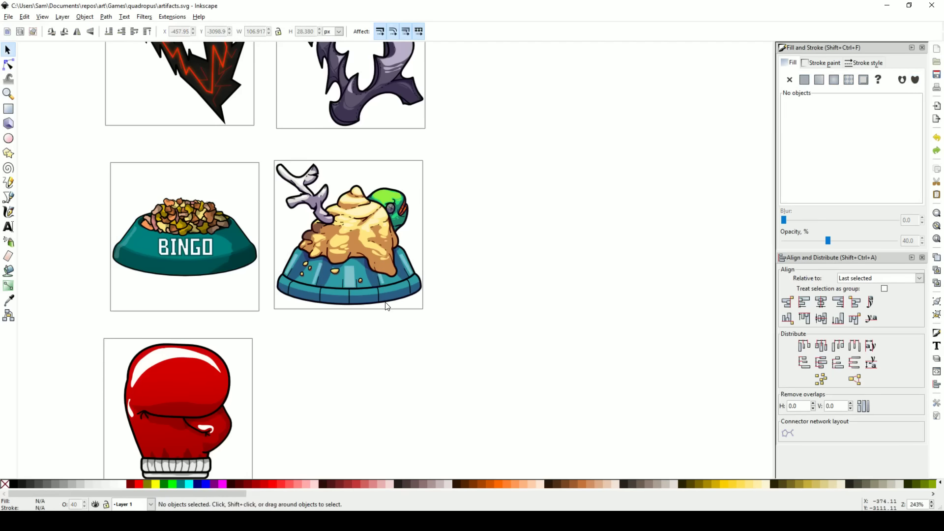
{"action": "scroll", "coordinate": [373, 301], "scroll_direction": "up", "scroll_amount": 4}
{"action": "key", "text": "n"}
{"action": "left_click", "coordinate": [533, 204]}
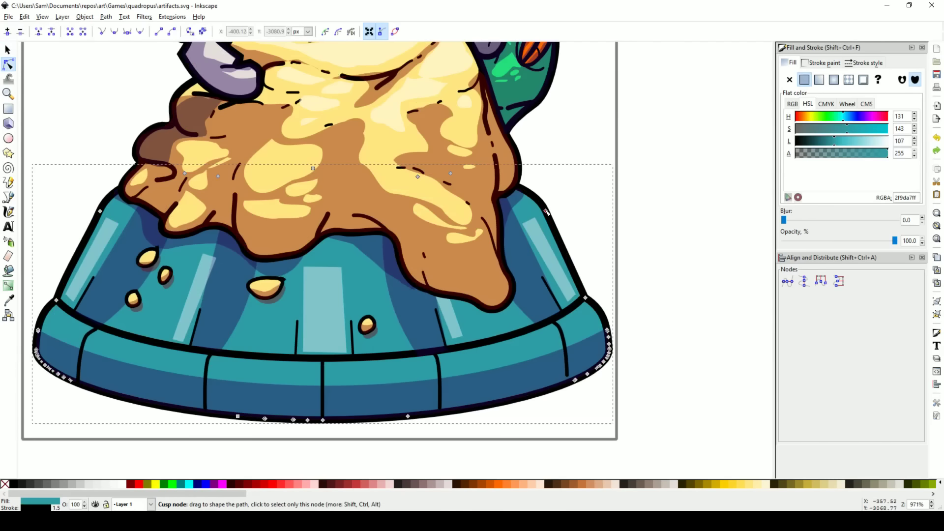
{"action": "left_click_drag", "start_coordinate": [539, 213], "coordinate": [538, 213]}
Check the bowl's drip, dark shadow and three light gloss stripe shapes.
{"action": "left_click", "coordinate": [113, 213]}
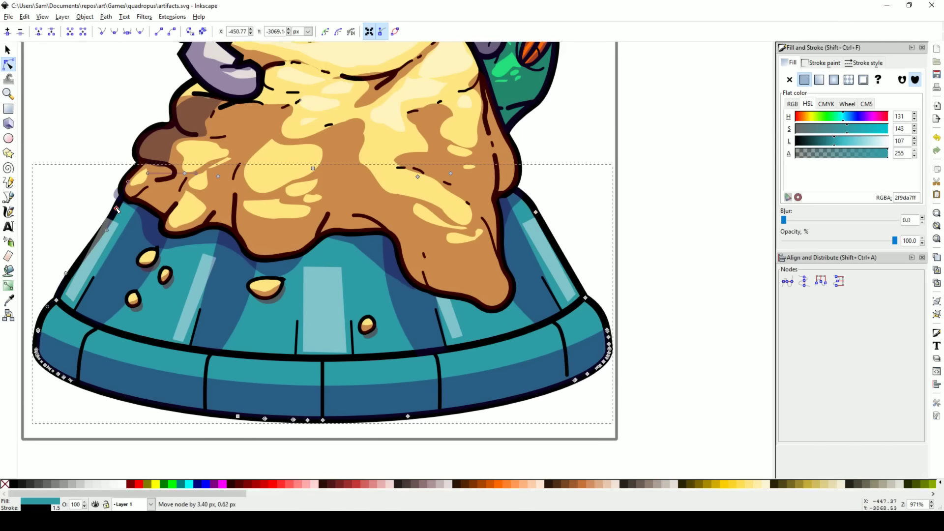
{"action": "left_click", "coordinate": [129, 206]}
{"action": "left_click", "coordinate": [544, 216]}
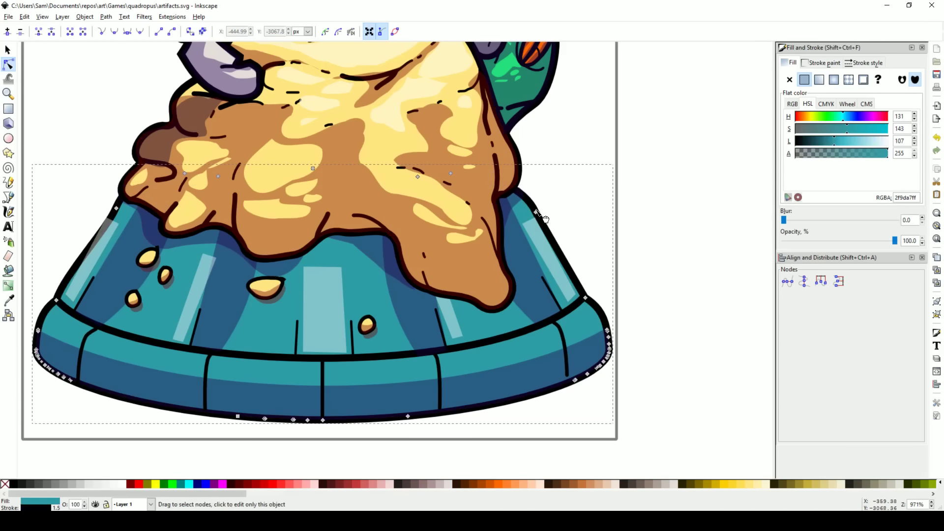
{"action": "left_click", "coordinate": [512, 204]}
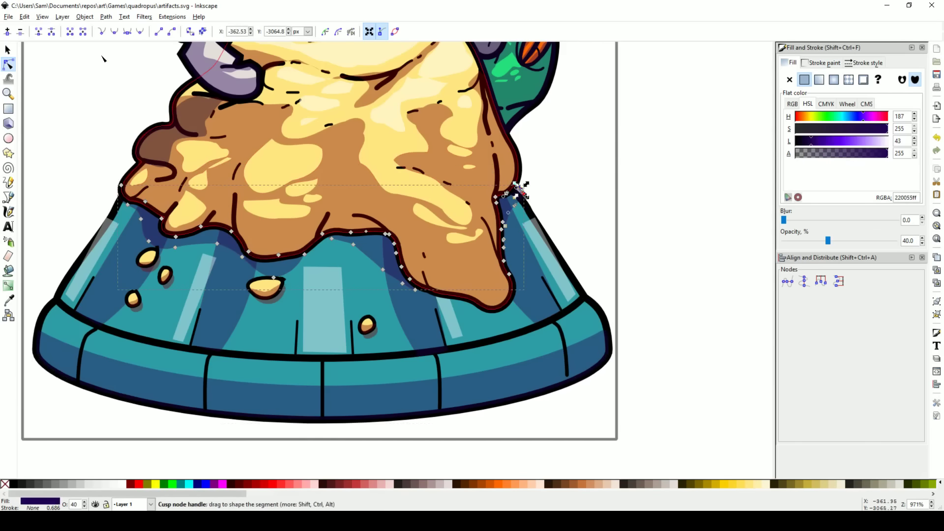
{"action": "key", "text": "Escape"}
{"action": "left_click", "coordinate": [554, 241]}
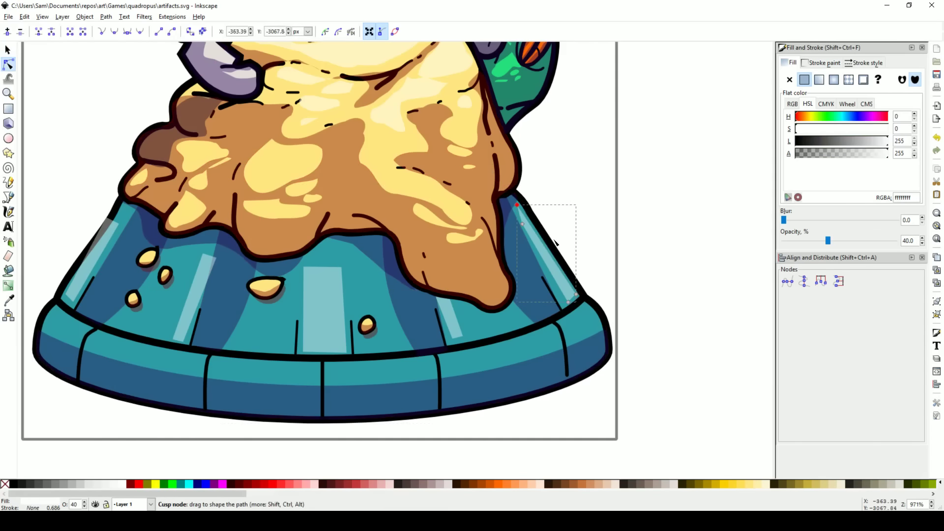
{"action": "left_click", "coordinate": [344, 277]}
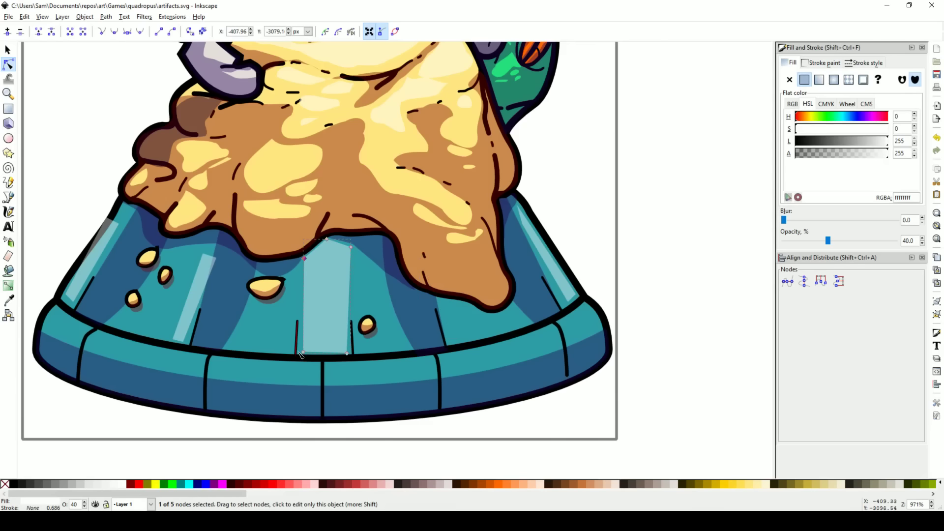
{"action": "left_click", "coordinate": [201, 265]}
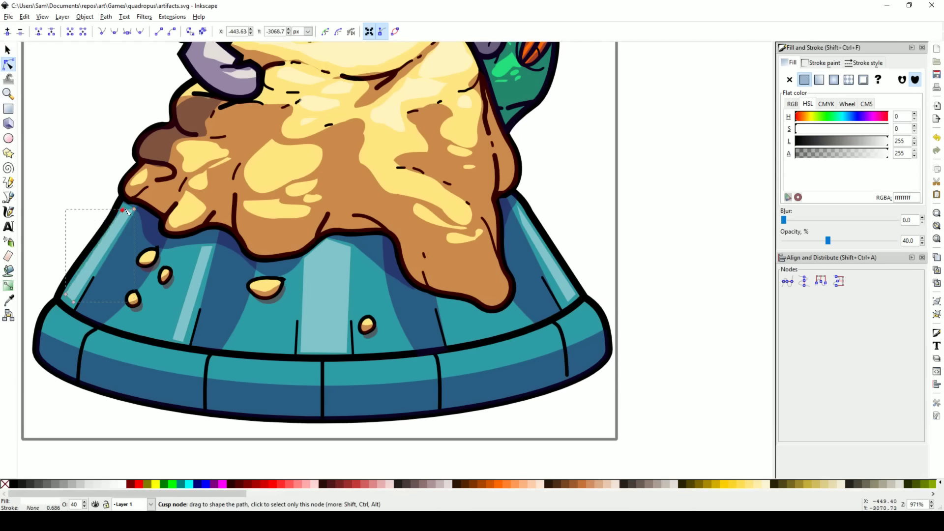
Duplicate the rim line and shift the copy slightly below the original.
{"action": "left_click", "coordinate": [148, 338]}
{"action": "key", "text": "s"}
{"action": "left_click_drag", "start_coordinate": [57, 507], "coordinate": [60, 509]}
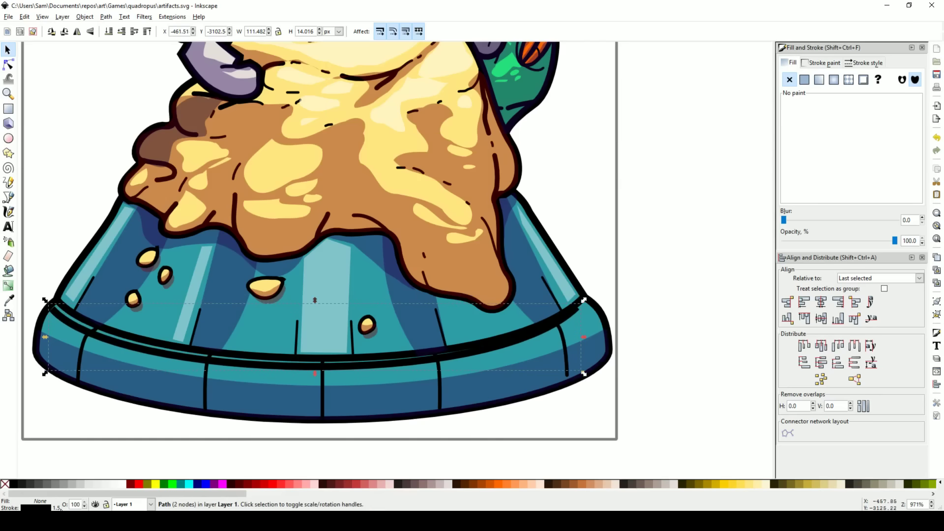
Thicken the rim copy's stroke width to 2, then 3.
{"action": "right_click", "coordinate": [60, 510]}
{"action": "left_click", "coordinate": [78, 437]}
{"action": "right_click", "coordinate": [57, 508]}
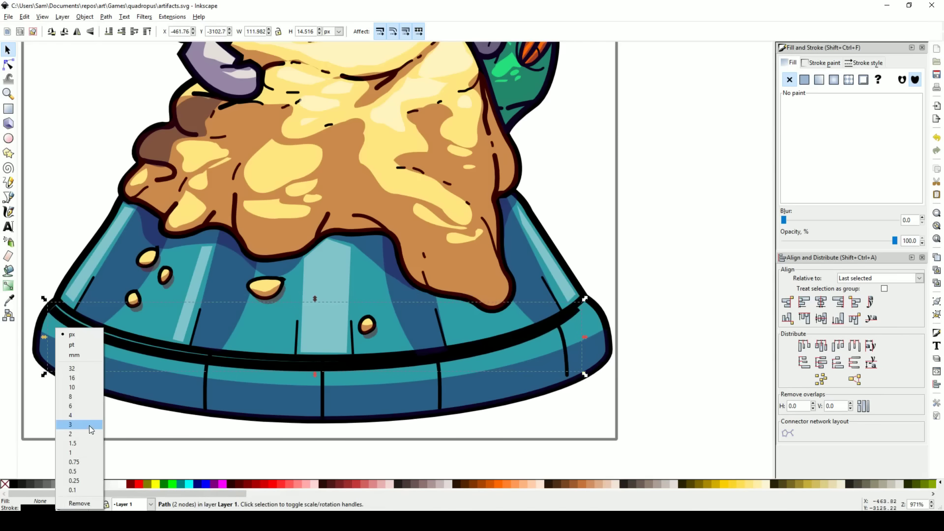
{"action": "left_click", "coordinate": [79, 442]}
Convert the thick rim stroke into a filled shape and stretch it wider leftward.
{"action": "key", "text": "n"}
{"action": "left_click", "coordinate": [106, 16]}
{"action": "left_click", "coordinate": [118, 40]}
{"action": "key", "text": "ctrl+shift+v"}
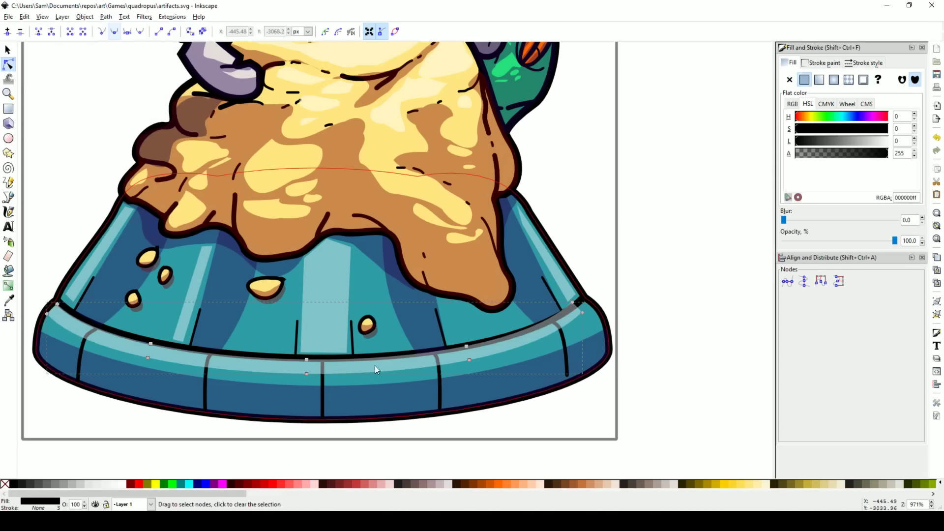
{"action": "key", "text": "s"}
{"action": "left_click_drag", "start_coordinate": [51, 341], "coordinate": [44, 340]}
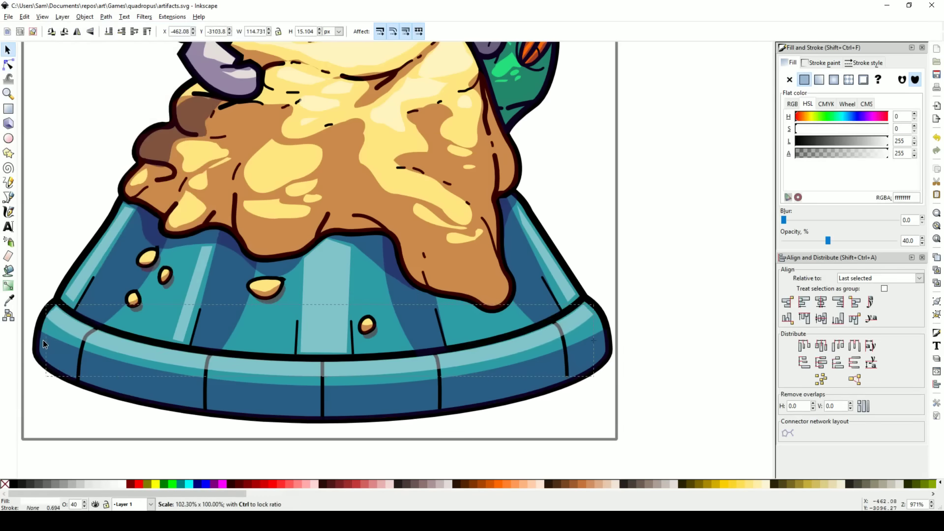
Stretch the rim highlight band slightly wider on the right side.
{"action": "left_click", "coordinate": [588, 319]}
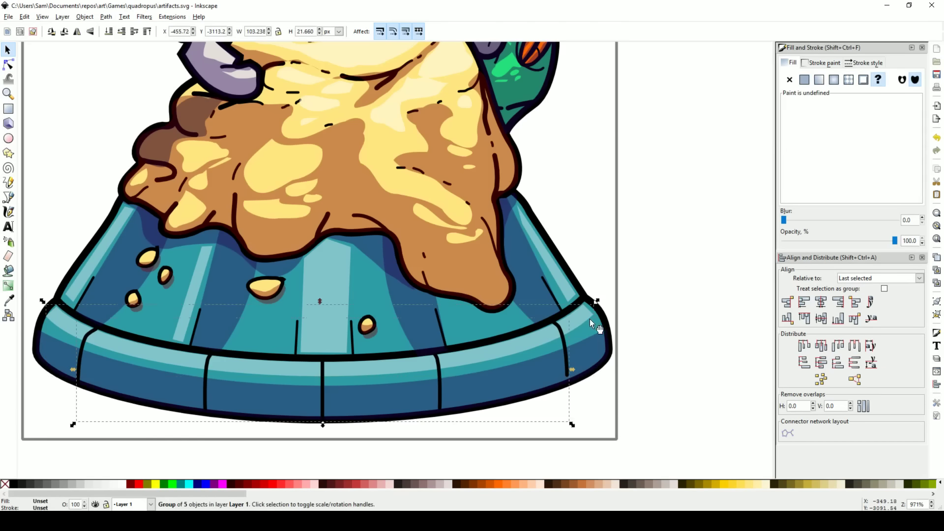
{"action": "left_click", "coordinate": [600, 340]}
{"action": "left_click_drag", "start_coordinate": [600, 340], "coordinate": [602, 340]}
{"action": "left_click", "coordinate": [684, 308]}
{"action": "scroll", "coordinate": [471, 308], "scroll_direction": "down", "scroll_amount": 5}
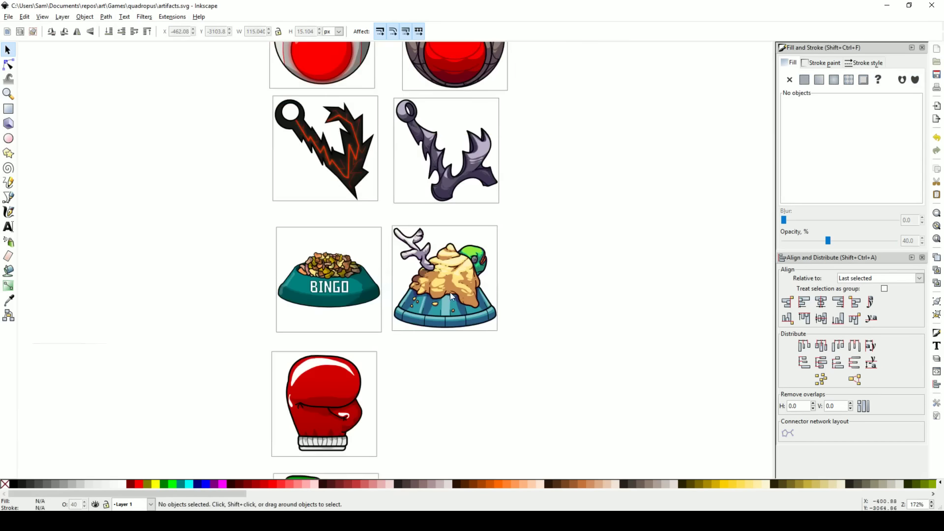
{"action": "scroll", "coordinate": [459, 311], "scroll_direction": "up", "scroll_amount": 4}
{"action": "left_click", "coordinate": [459, 311]}
Set the rim line to 40% opacity, convert its stroke to a path and nudge it.
{"action": "key", "text": "b"}
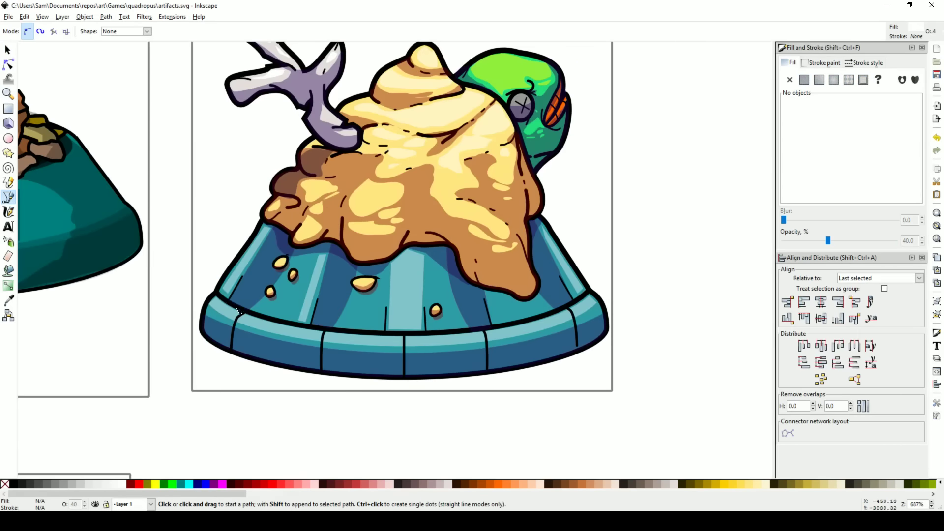
{"action": "key", "text": "s"}
{"action": "left_click", "coordinate": [237, 310]}
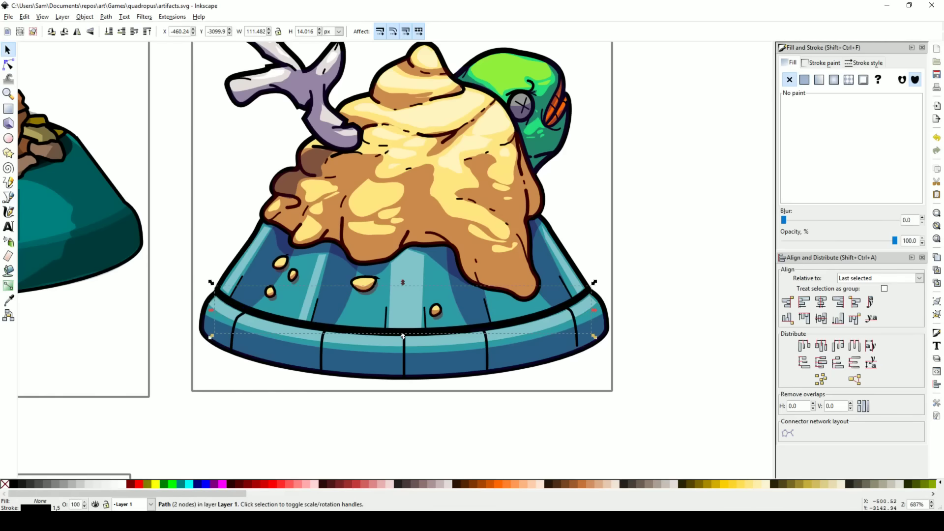
{"action": "right_click", "coordinate": [75, 504]}
{"action": "left_click", "coordinate": [90, 439]}
{"action": "left_click", "coordinate": [105, 16]}
{"action": "left_click", "coordinate": [126, 36]}
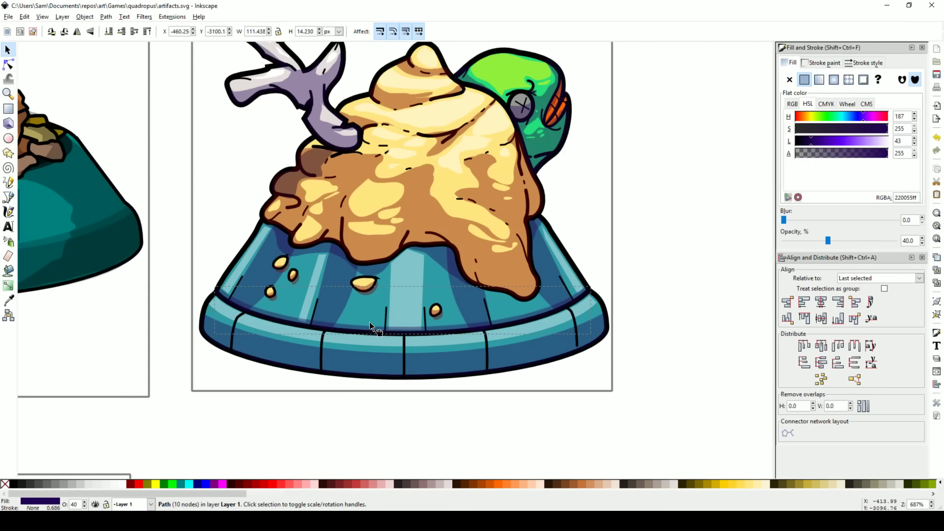
{"action": "left_click_drag", "start_coordinate": [370, 326], "coordinate": [373, 325]}
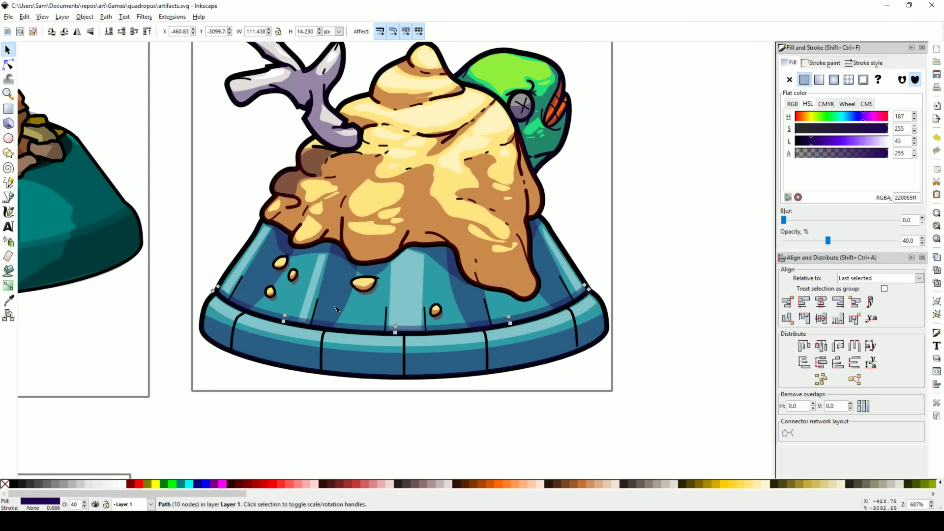
Review the white gloss stripes' nodes, then deselect and check the finished bowl.
{"action": "key", "text": "n"}
{"action": "key", "text": "s"}
{"action": "key", "text": "n"}
{"action": "left_click", "coordinate": [557, 274]}
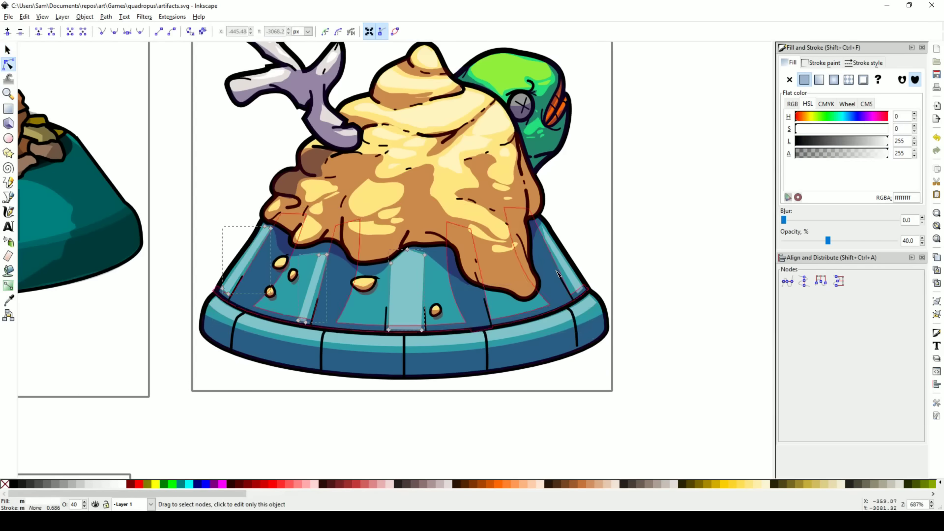
{"action": "key", "text": "s"}
{"action": "left_click", "coordinate": [500, 411]}
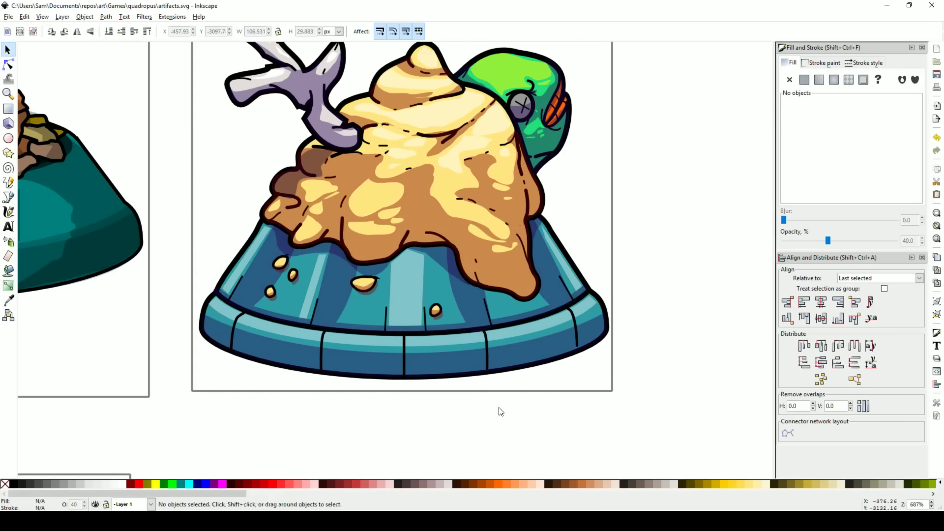
{"action": "scroll", "coordinate": [500, 411], "scroll_direction": "down", "scroll_amount": 5}
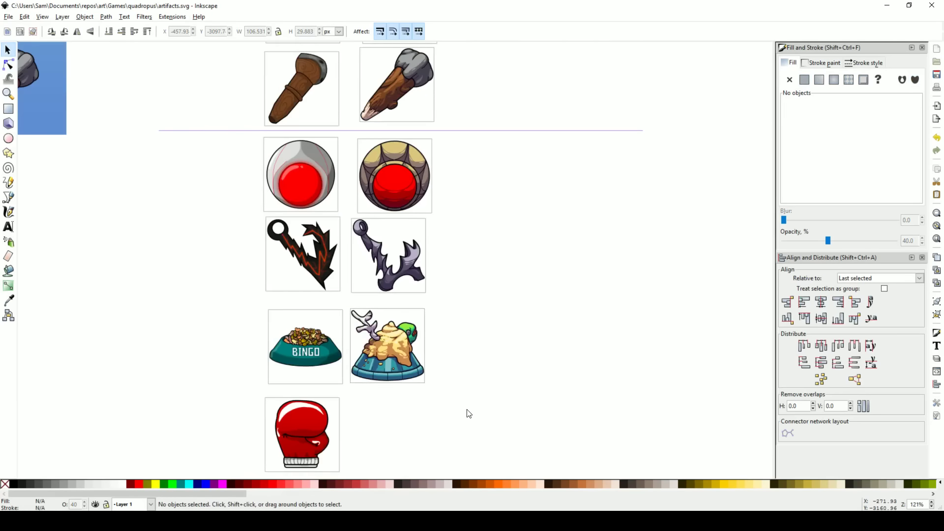
{"action": "scroll", "coordinate": [391, 376], "scroll_direction": "up", "scroll_amount": 4}
Draw a four-point shadow streak and move it beside the central gloss stripe.
{"action": "key", "text": "b"}
{"action": "scroll", "coordinate": [372, 411], "scroll_direction": "up", "scroll_amount": 4}
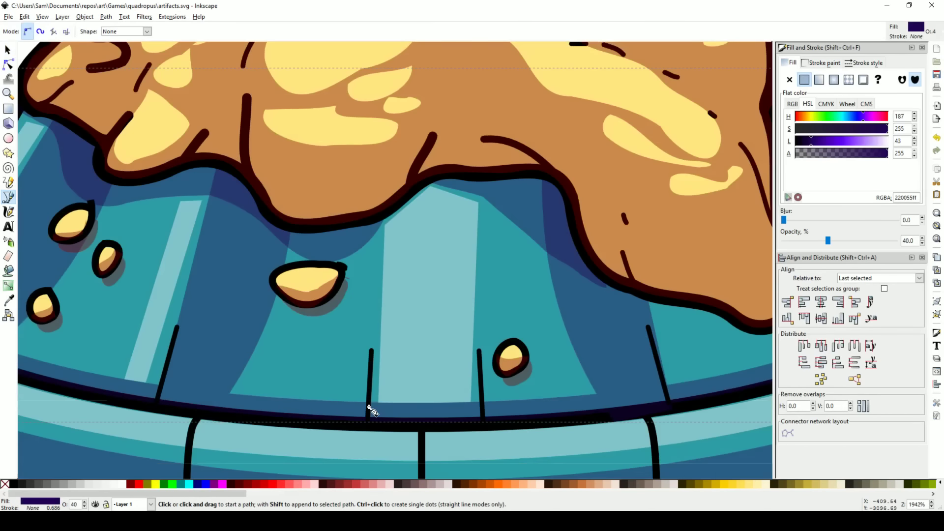
{"action": "left_click", "coordinate": [369, 408]}
{"action": "left_click", "coordinate": [346, 413]}
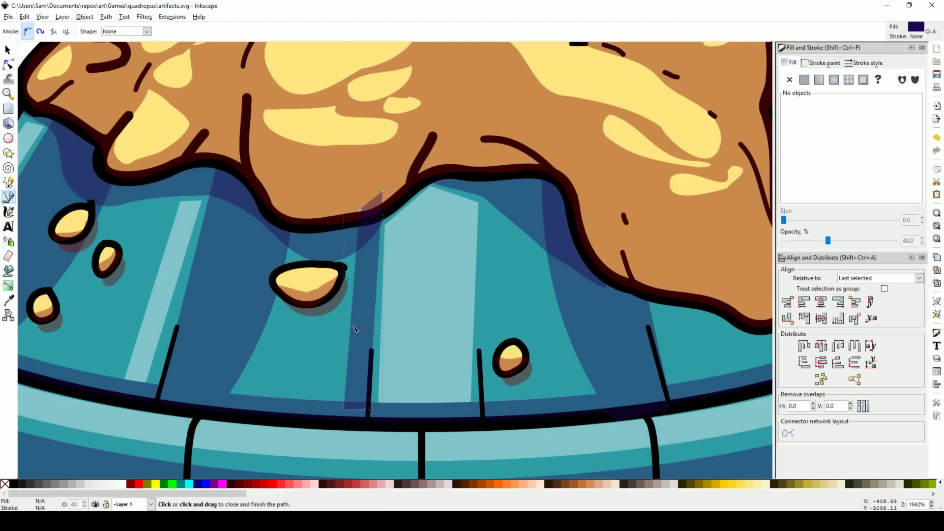
{"action": "left_click", "coordinate": [369, 408]}
{"action": "key", "text": "s"}
{"action": "left_click", "coordinate": [363, 353]}
{"action": "left_click_drag", "start_coordinate": [363, 353], "coordinate": [486, 353]}
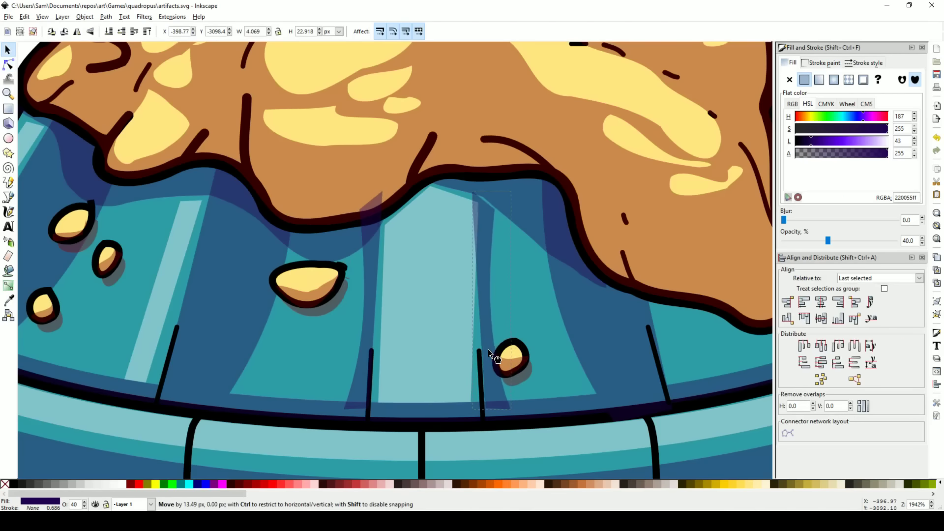
Stretch the shadow streak taller so it reaches up to the slop.
{"action": "left_click", "coordinate": [484, 295]}
{"action": "left_click_drag", "start_coordinate": [491, 192], "coordinate": [490, 179]}
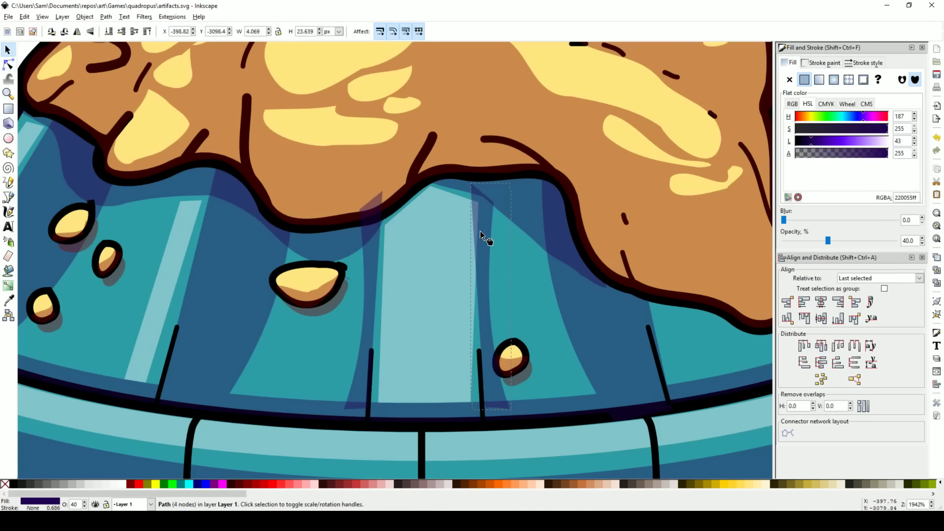
{"action": "left_click", "coordinate": [457, 274], "text": "shift"}
{"action": "key", "text": "n"}
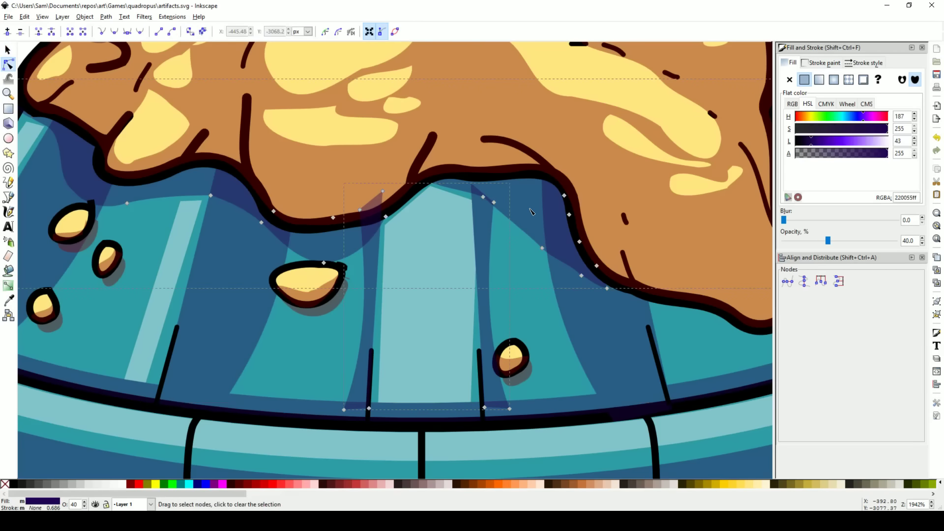
{"action": "key", "text": "s"}
Save the artifacts file and stop the running Artifact 1 timer in Toggl.
{"action": "key", "text": "Escape"}
{"action": "scroll", "coordinate": [531, 212], "scroll_direction": "down", "scroll_amount": 8}
{"action": "scroll", "coordinate": [479, 241], "scroll_direction": "up", "scroll_amount": 2}
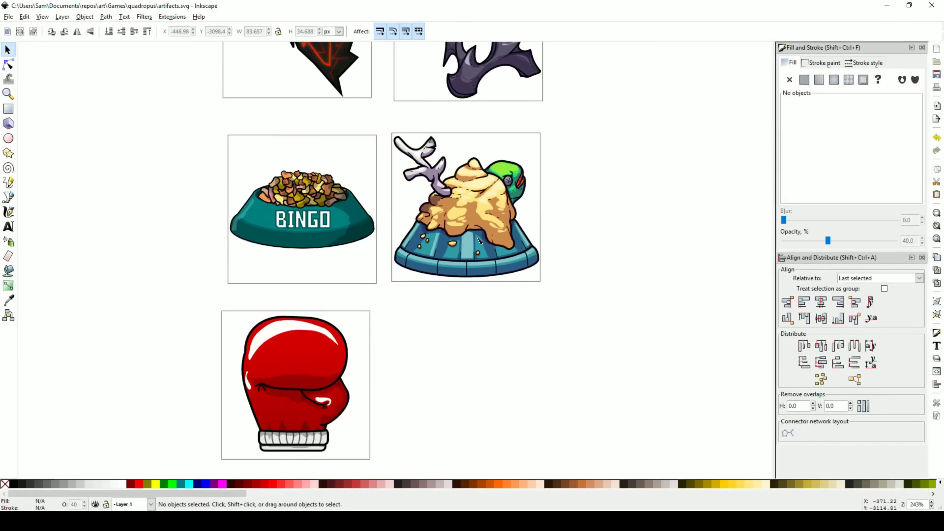
{"action": "left_click", "coordinate": [479, 241]}
{"action": "key", "text": "Escape"}
{"action": "scroll", "coordinate": [536, 307], "scroll_direction": "down", "scroll_amount": 2}
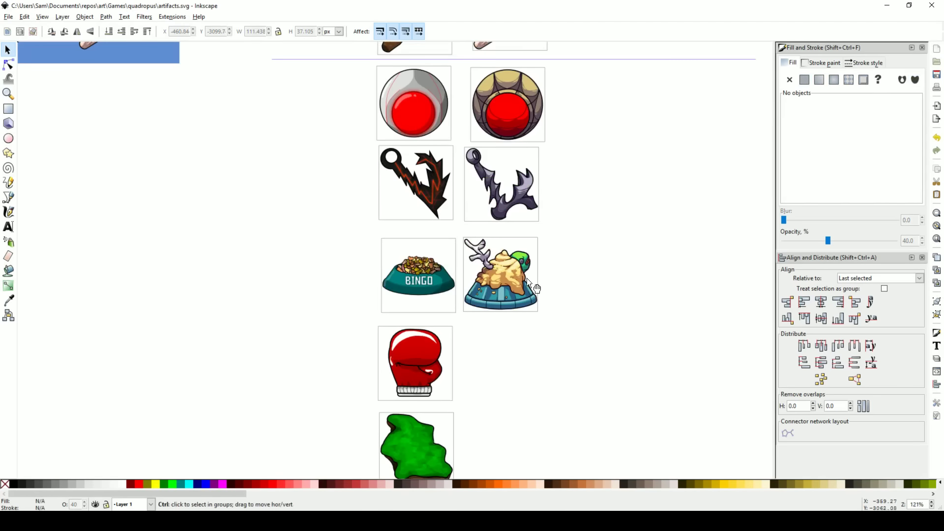
{"action": "scroll", "coordinate": [528, 280], "scroll_direction": "up", "scroll_amount": 4}
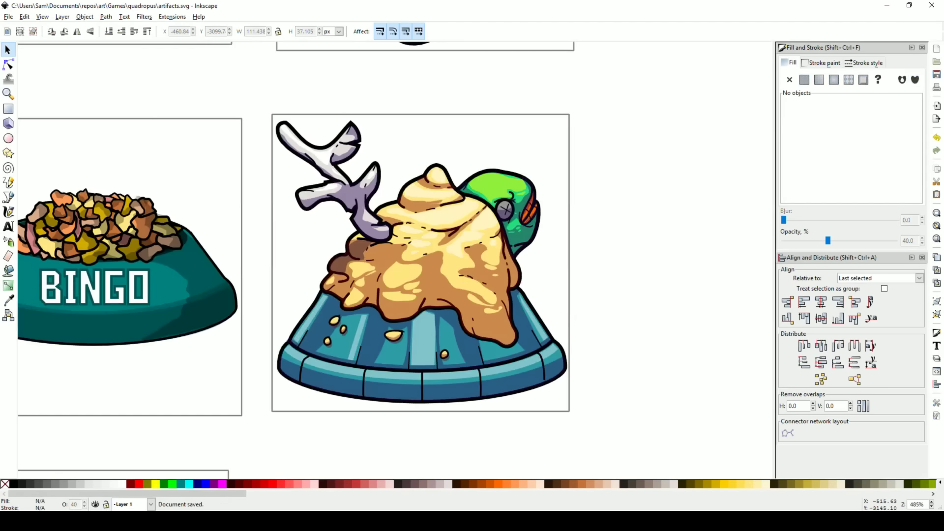
{"action": "key", "text": "alt+Tab"}
{"action": "left_click", "coordinate": [905, 62]}
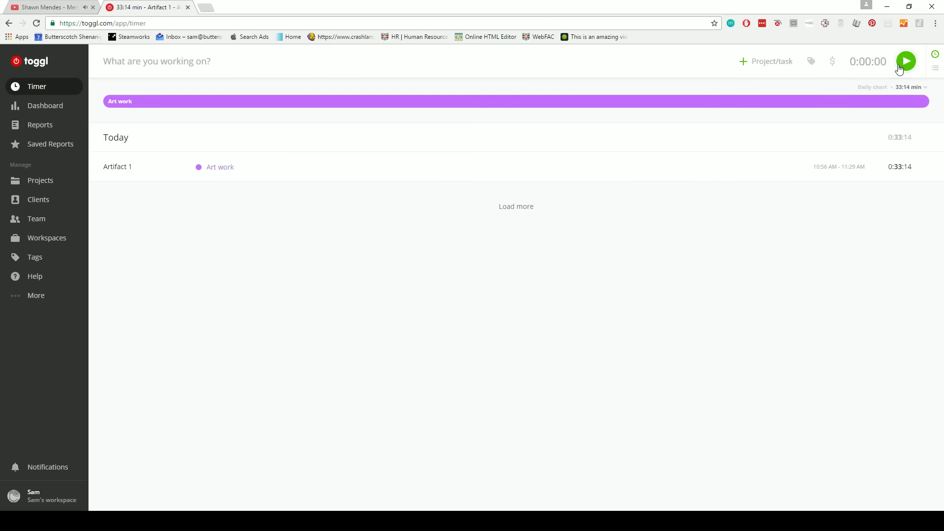